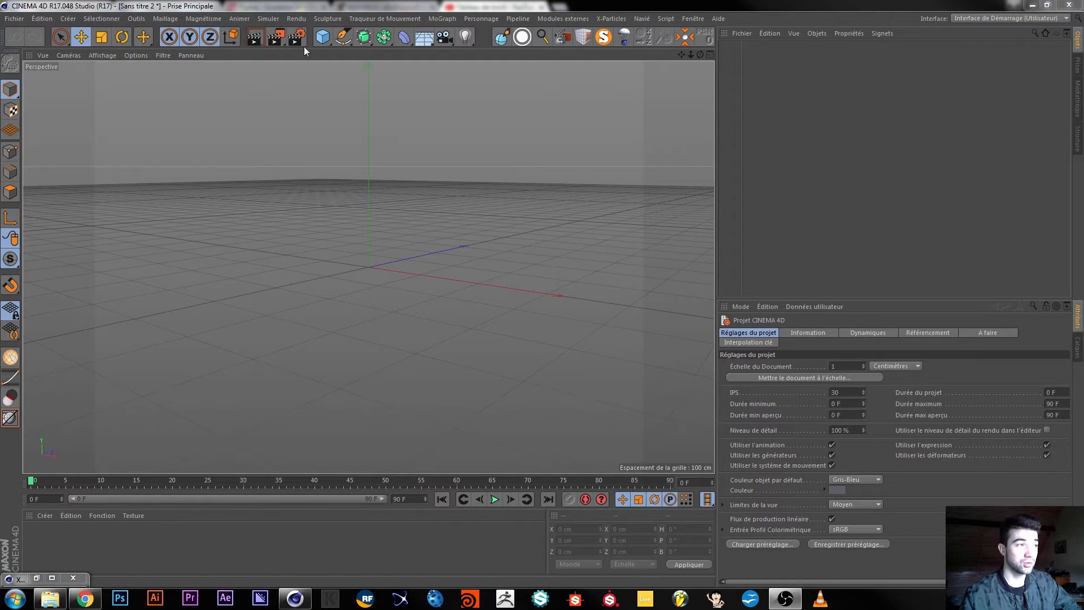
- Add a spring (Ressort) dynamics object to the empty scene
{"action": "left_click", "coordinate": [269, 18]}
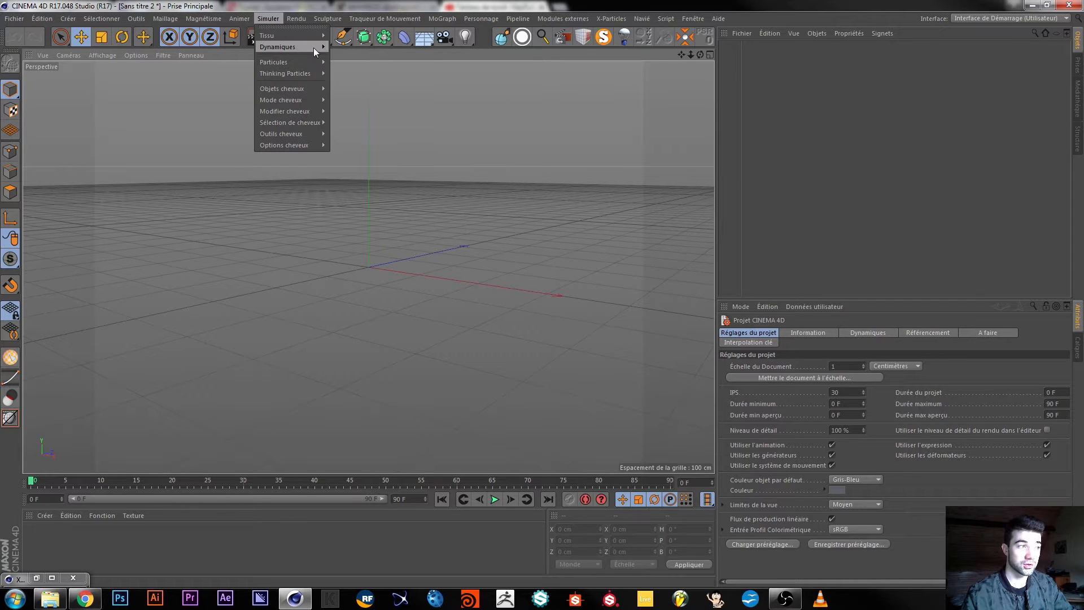
{"action": "mouse_move", "coordinate": [313, 46]}
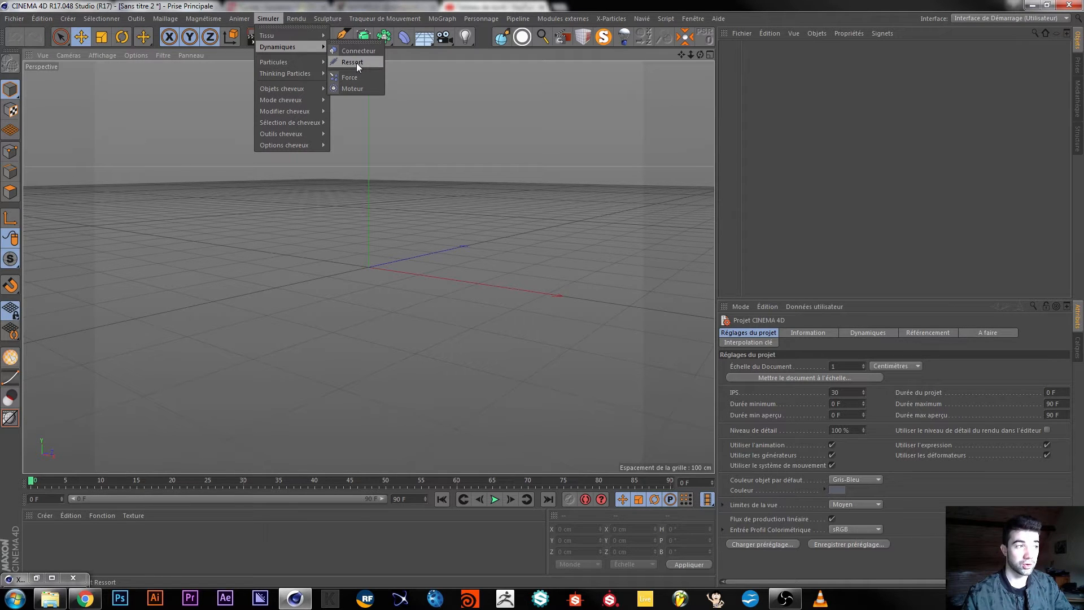
{"action": "left_click", "coordinate": [357, 63]}
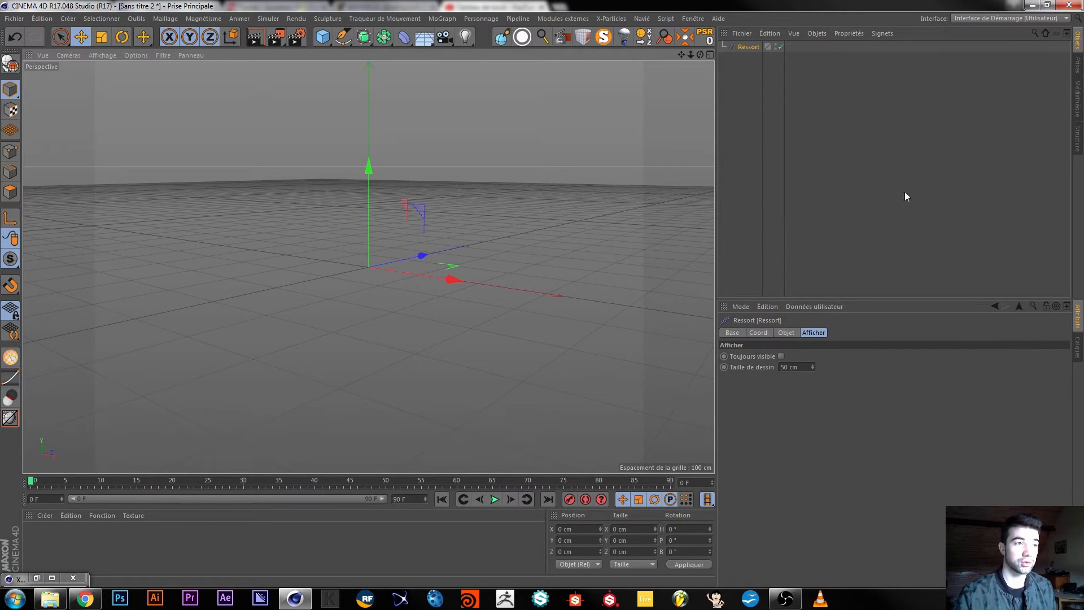
- Examine the spring's object properties, its available types and its display settings
{"action": "left_click_drag", "start_coordinate": [395, 277], "coordinate": [486, 265], "text": "alt"}
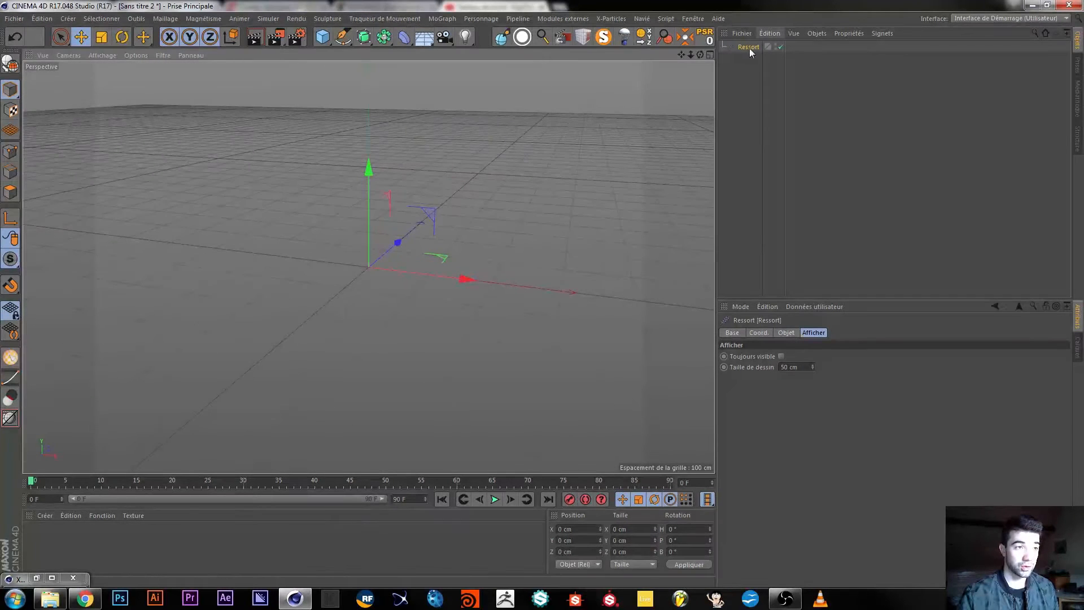
{"action": "left_click", "coordinate": [786, 332]}
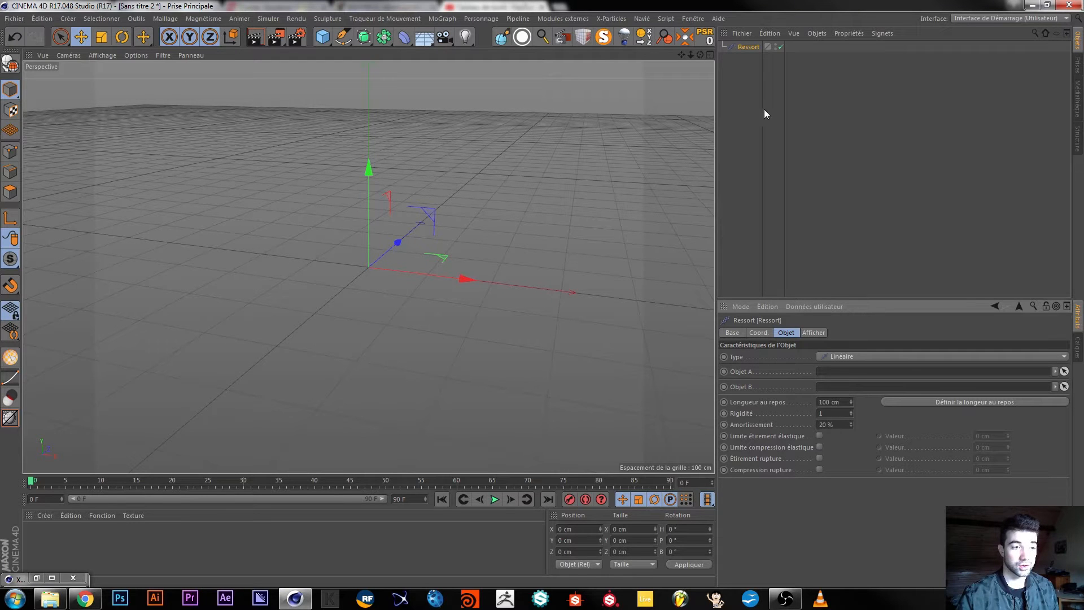
{"action": "left_click", "coordinate": [813, 333]}
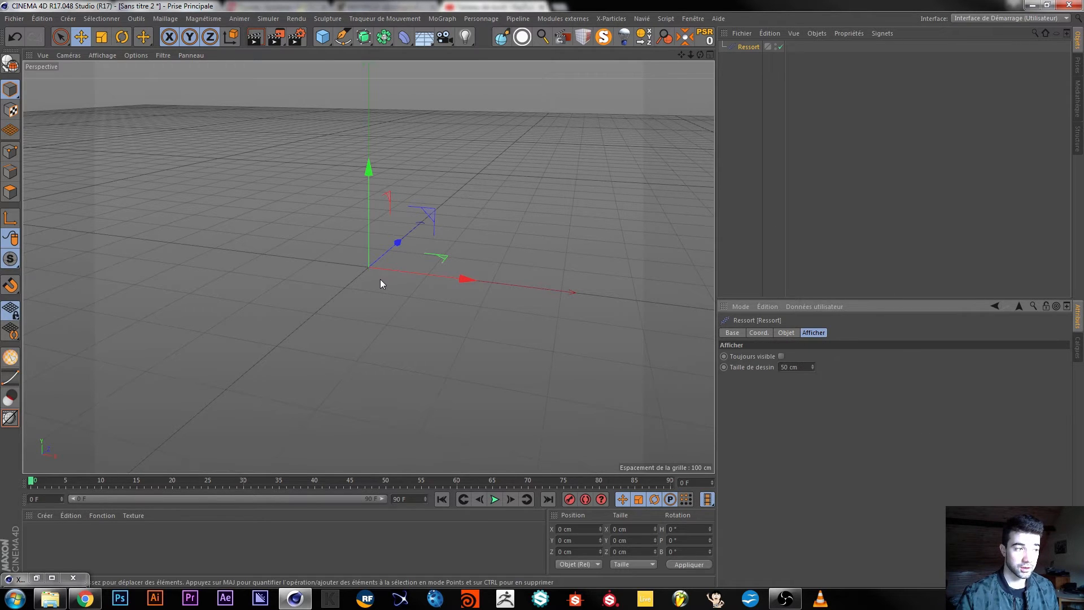
{"action": "left_click_drag", "start_coordinate": [380, 279], "coordinate": [371, 266], "text": "alt"}
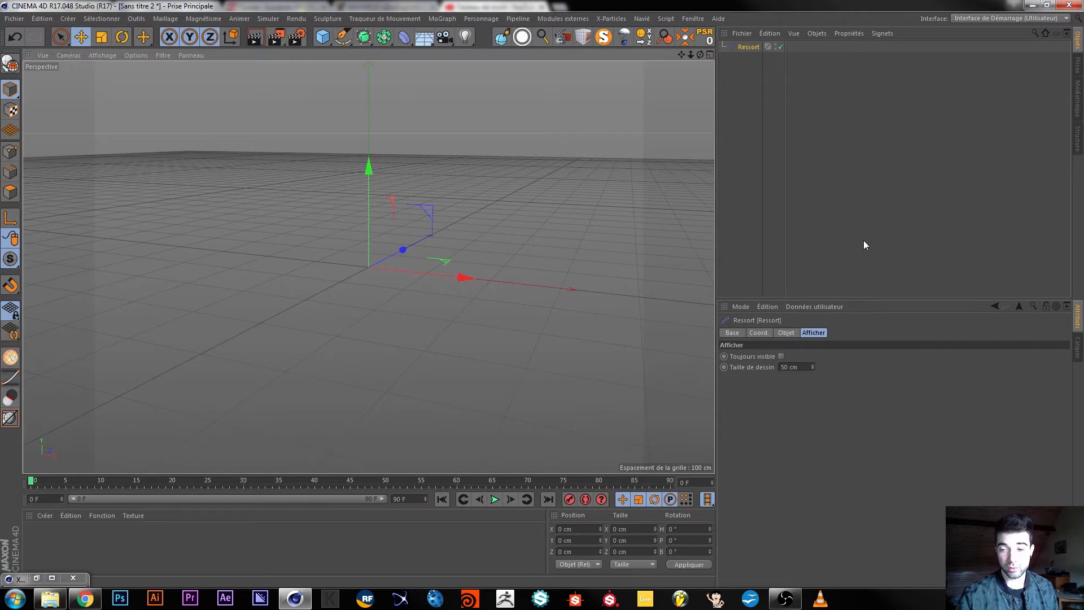
{"action": "left_click", "coordinate": [744, 49]}
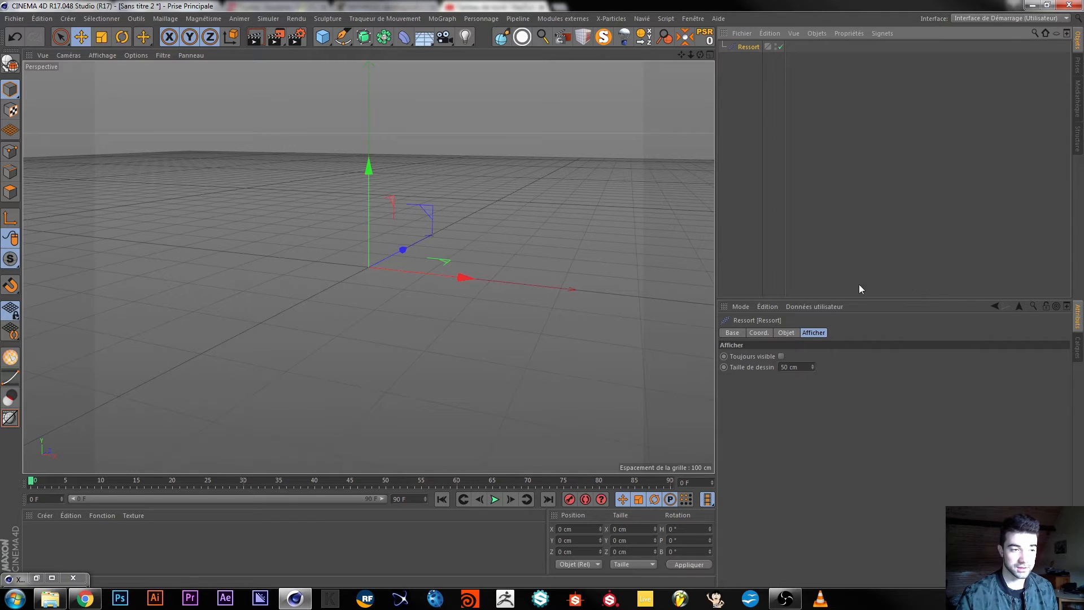
{"action": "left_click", "coordinate": [786, 333]}
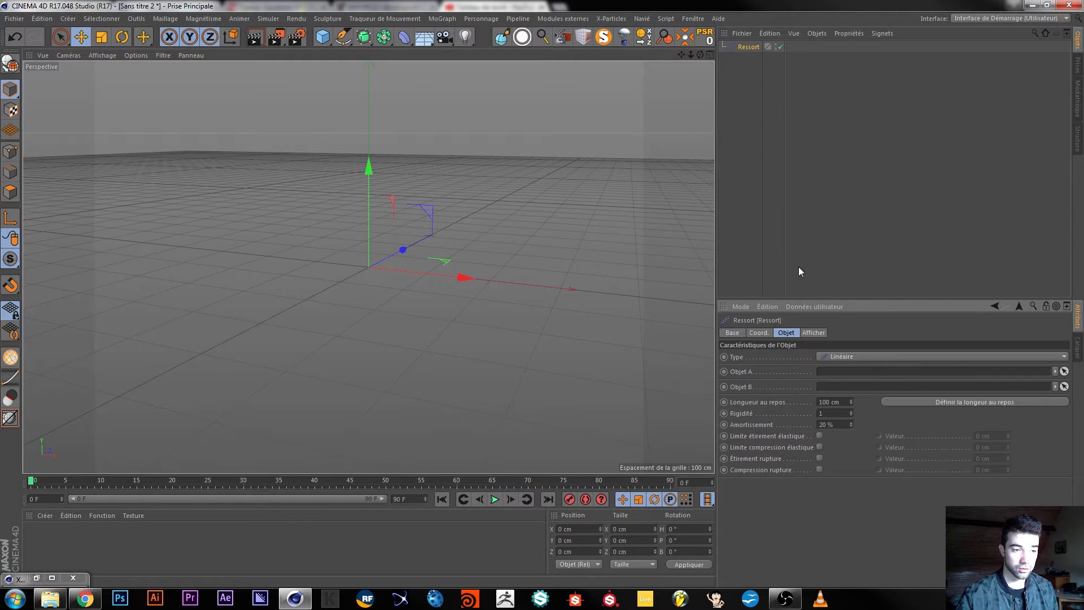
{"action": "left_click", "coordinate": [849, 357]}
{"action": "left_click", "coordinate": [782, 359]}
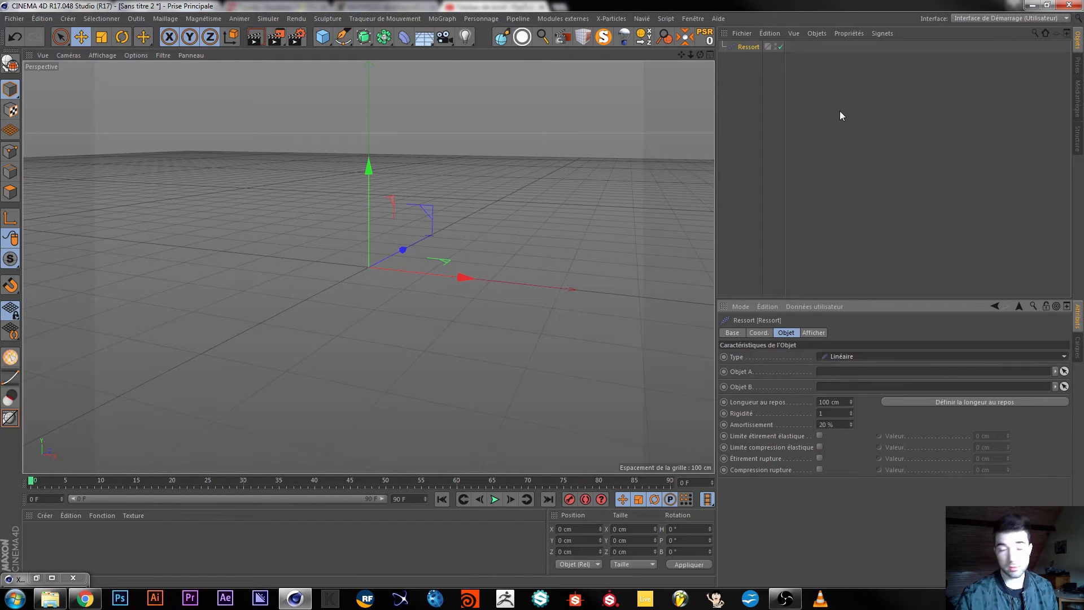
- Add a cube at the origin and scale it uniformly to 50%, 100 cm per side
{"action": "mouse_move", "coordinate": [378, 276]}
{"action": "left_mouse_down", "text": "alt"}
{"action": "mouse_move", "coordinate": [422, 290]}
{"action": "mouse_move", "coordinate": [397, 277]}
{"action": "left_mouse_up", "text": "alt"}
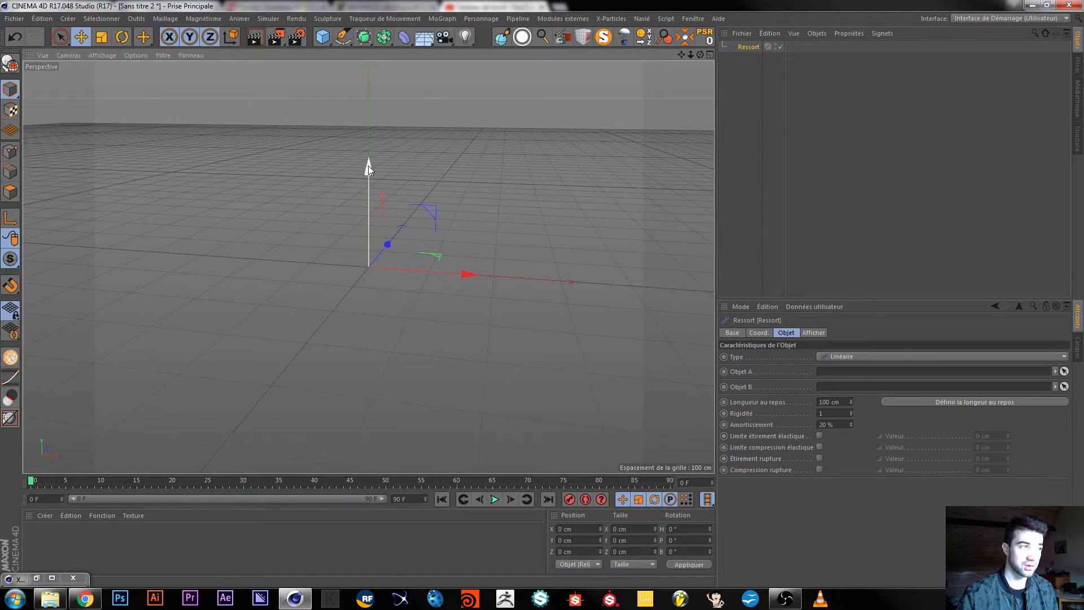
{"action": "left_click", "coordinate": [321, 43]}
{"action": "left_click", "coordinate": [456, 52]}
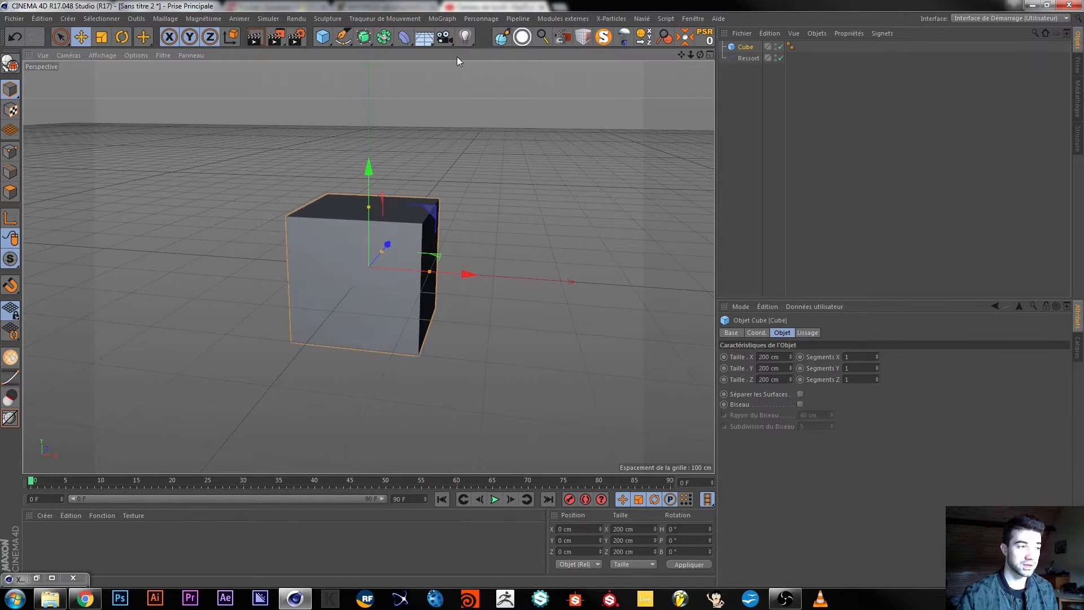
{"action": "left_click", "coordinate": [100, 37]}
{"action": "left_click_drag", "start_coordinate": [483, 169], "coordinate": [291, 218]}
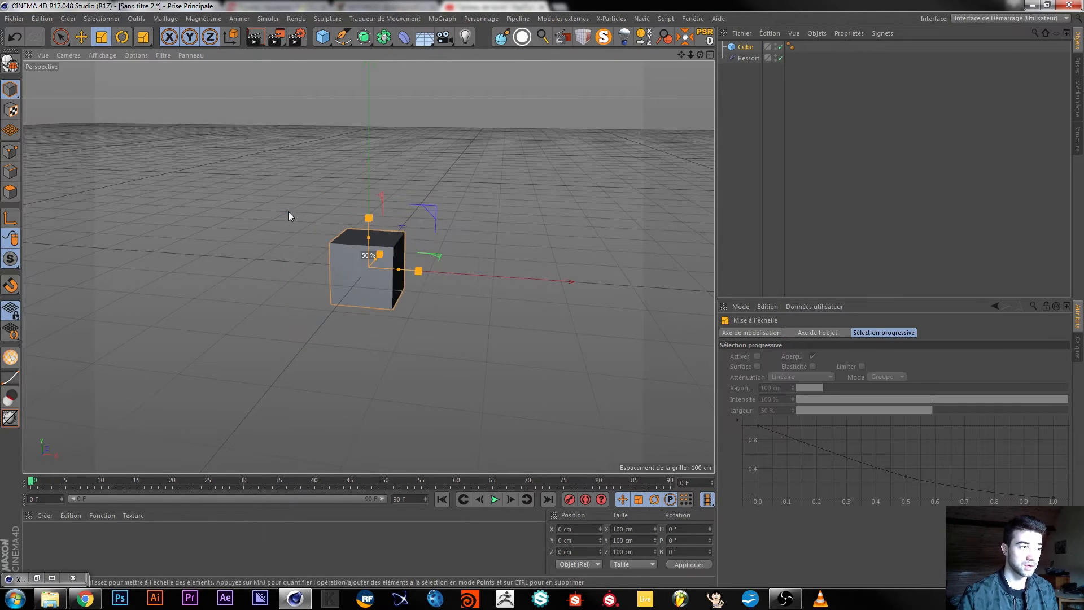
- Duplicate the cube and move the copy straight up along Y to about 294 cm
{"action": "left_click_drag", "start_coordinate": [514, 223], "coordinate": [486, 210], "text": "alt"}
{"action": "middle_click_drag", "start_coordinate": [485, 211], "coordinate": [509, 317], "text": "alt"}
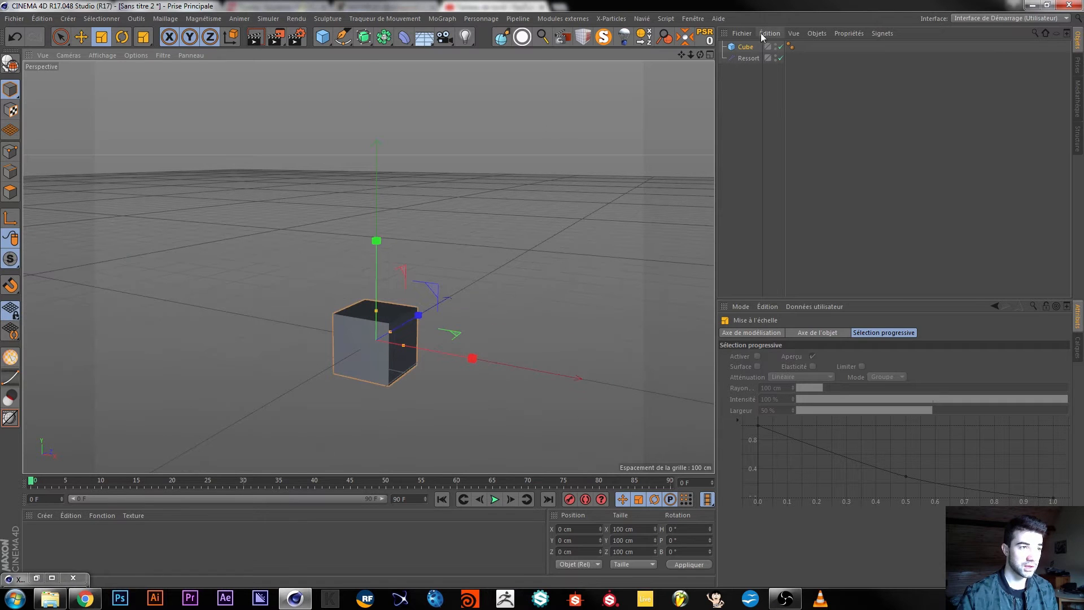
{"action": "left_click", "coordinate": [747, 47]}
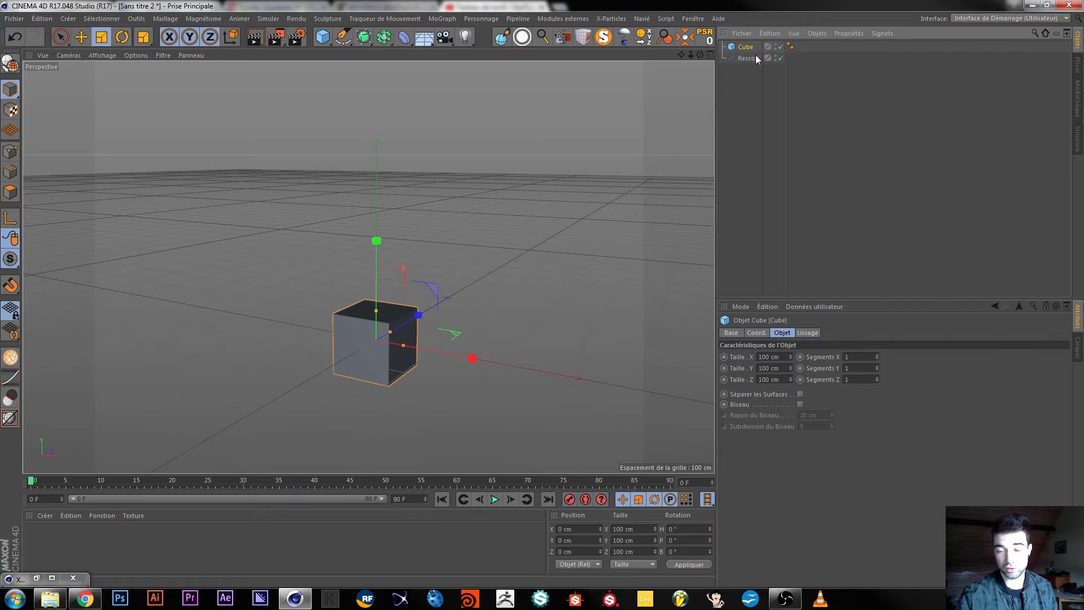
{"action": "left_click_drag", "start_coordinate": [745, 49], "coordinate": [751, 43], "text": "ctrl"}
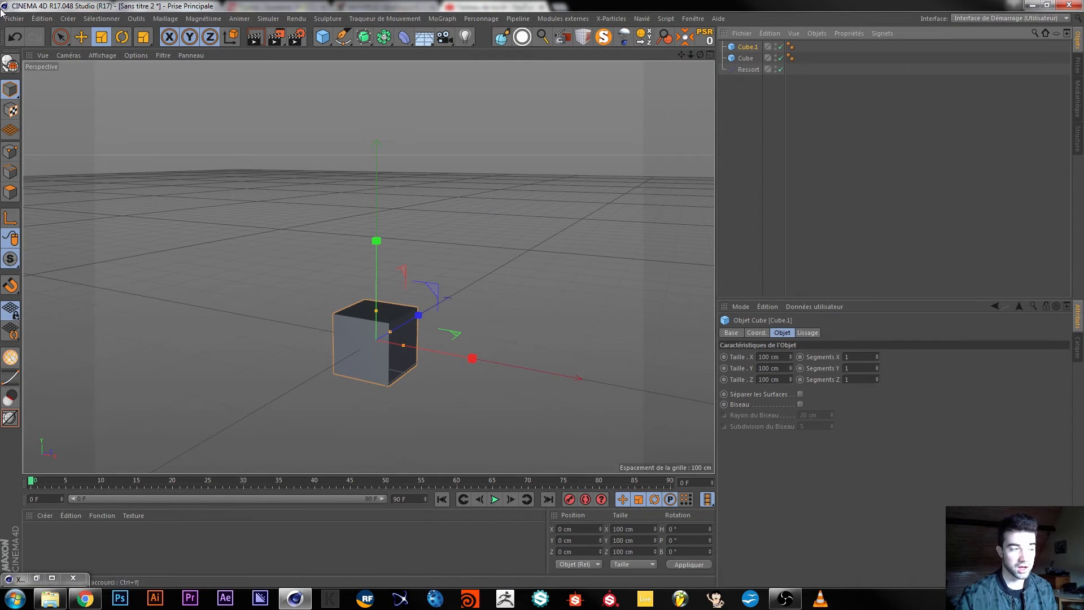
{"action": "left_click", "coordinate": [81, 37]}
{"action": "left_click_drag", "start_coordinate": [378, 249], "coordinate": [375, 73]}
{"action": "mouse_move", "coordinate": [391, 335]}
{"action": "left_mouse_down", "text": "alt"}
{"action": "mouse_move", "coordinate": [433, 341]}
{"action": "mouse_move", "coordinate": [388, 337]}
{"action": "left_mouse_up", "text": "alt"}
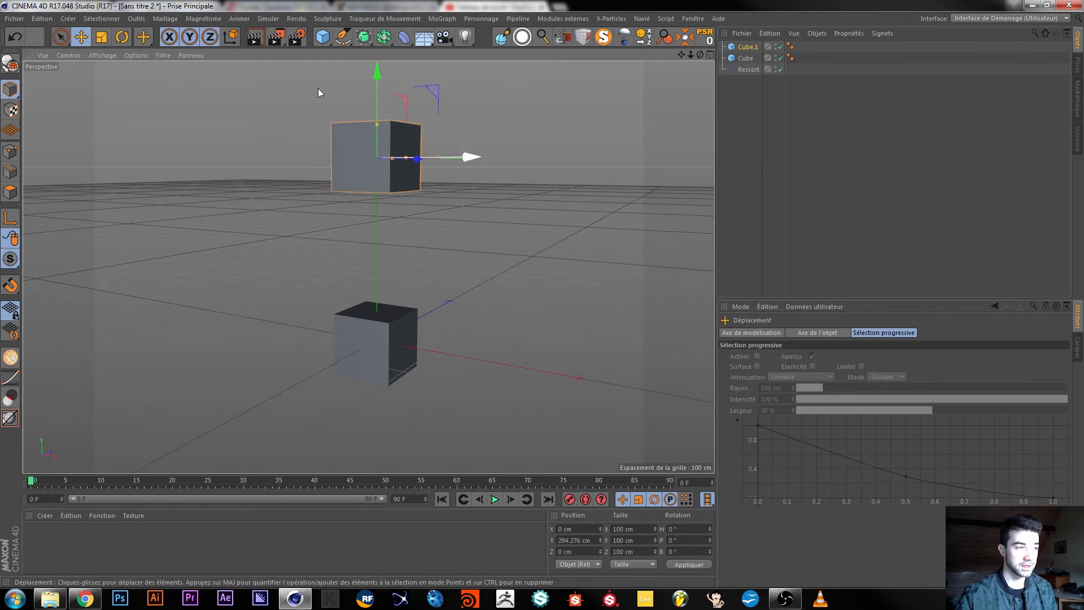
{"action": "left_click_drag", "start_coordinate": [429, 265], "coordinate": [404, 298], "text": "alt"}
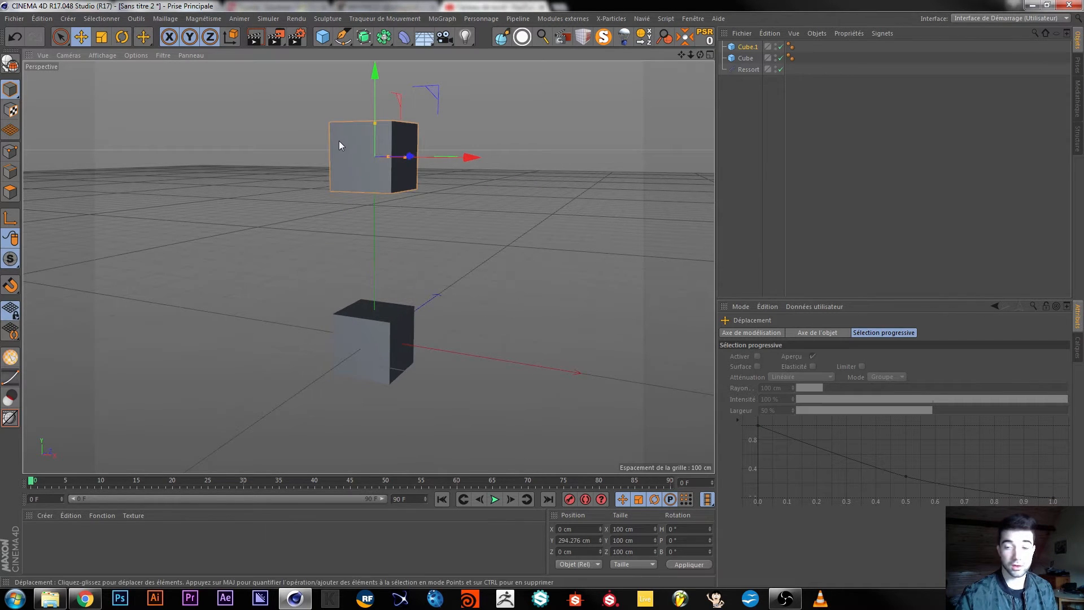
- Open the general dynamics settings of the project to check gravity and time scale
{"action": "left_click", "coordinate": [746, 58]}
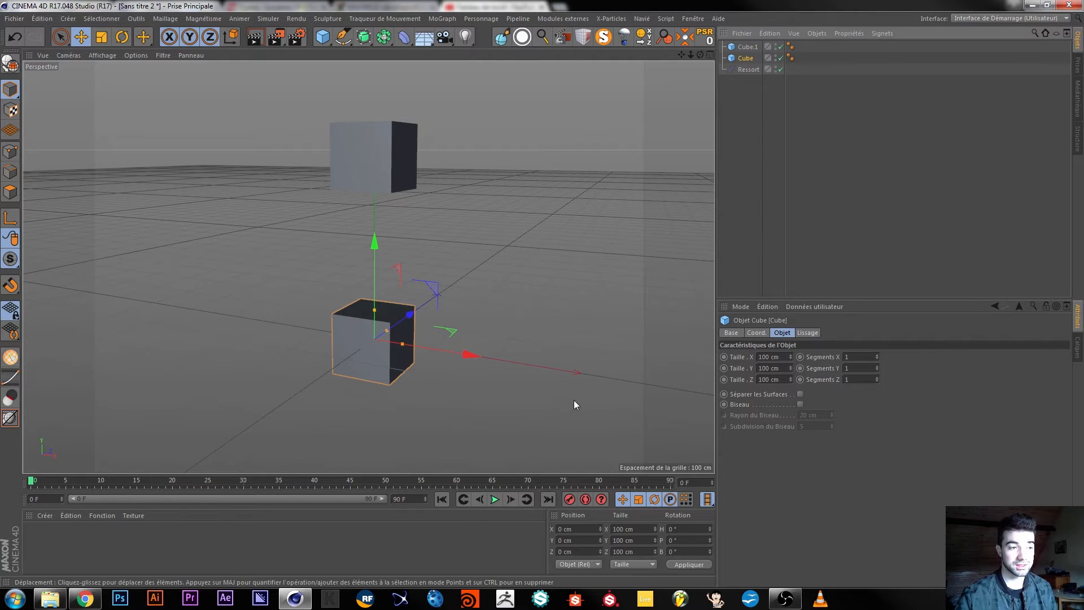
{"action": "key", "text": "ctrl+d"}
{"action": "left_click", "coordinate": [868, 333]}
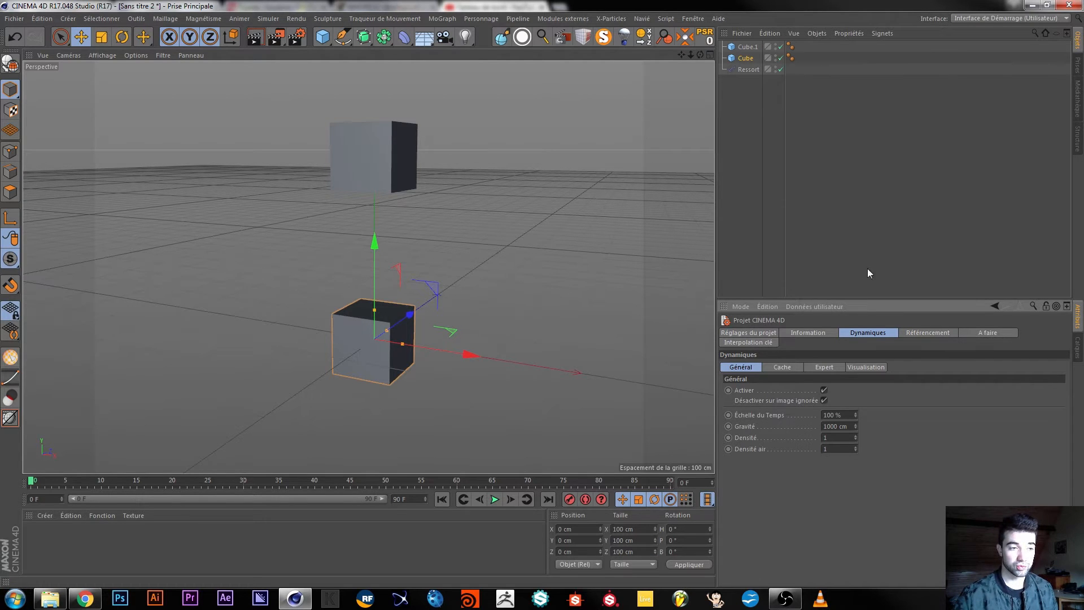
- Give the lower cube a collision body (Corps collision) simulation tag
{"action": "left_click", "coordinate": [746, 61]}
{"action": "right_click", "coordinate": [747, 62]}
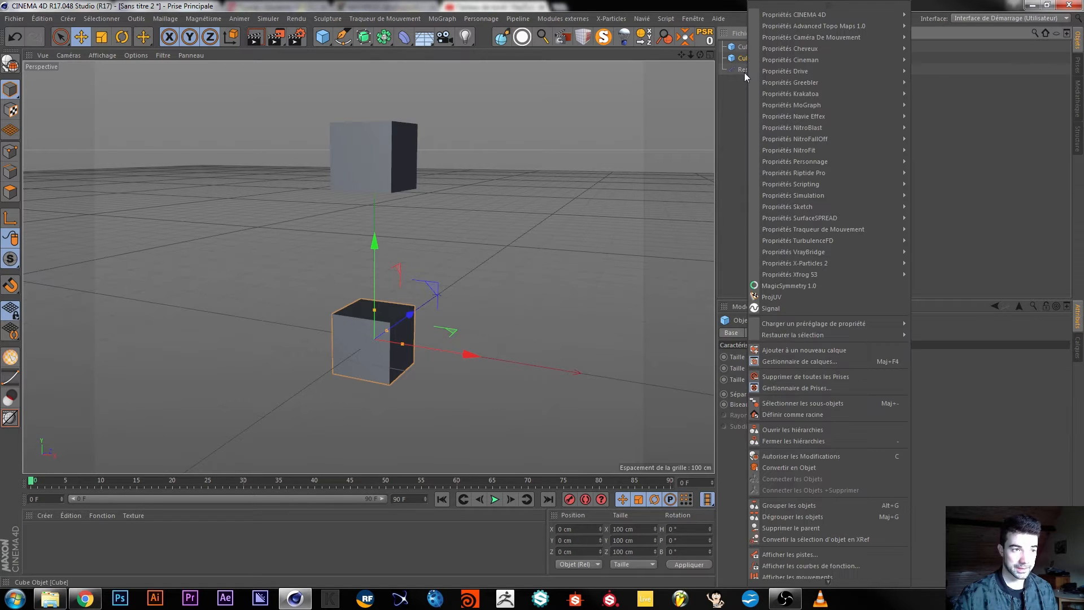
{"action": "mouse_move", "coordinate": [893, 192]}
{"action": "left_click", "coordinate": [944, 213]}
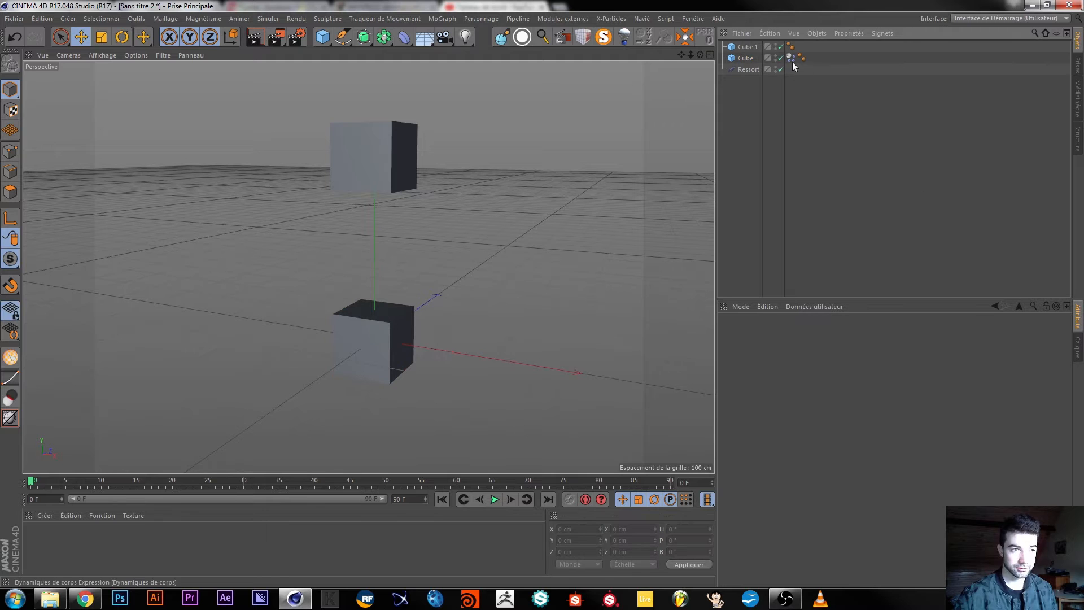
{"action": "right_click", "coordinate": [752, 60]}
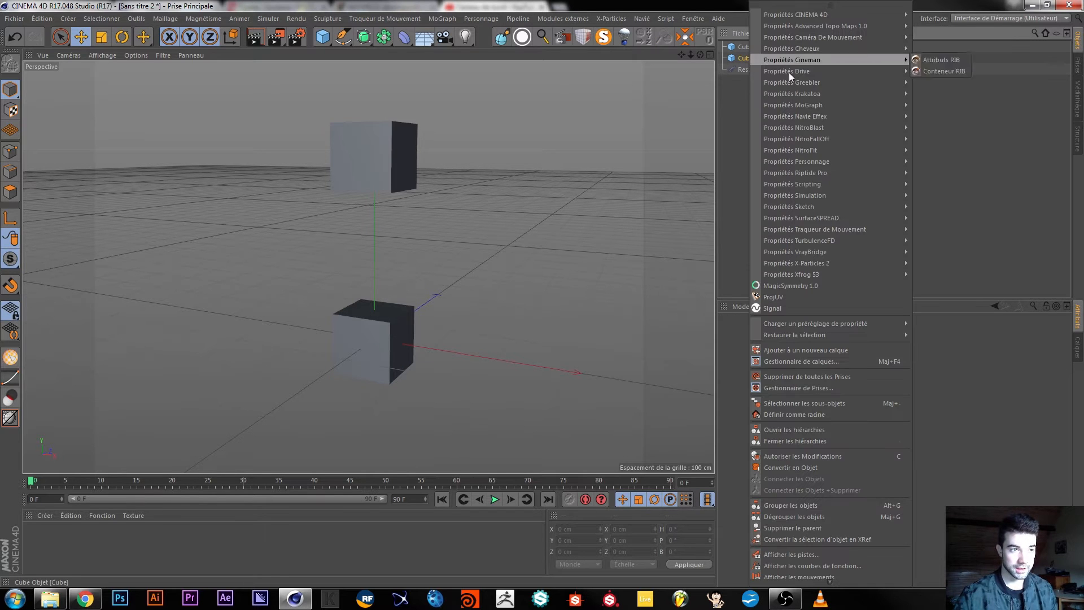
{"action": "mouse_move", "coordinate": [884, 194]}
{"action": "left_click", "coordinate": [941, 225]}
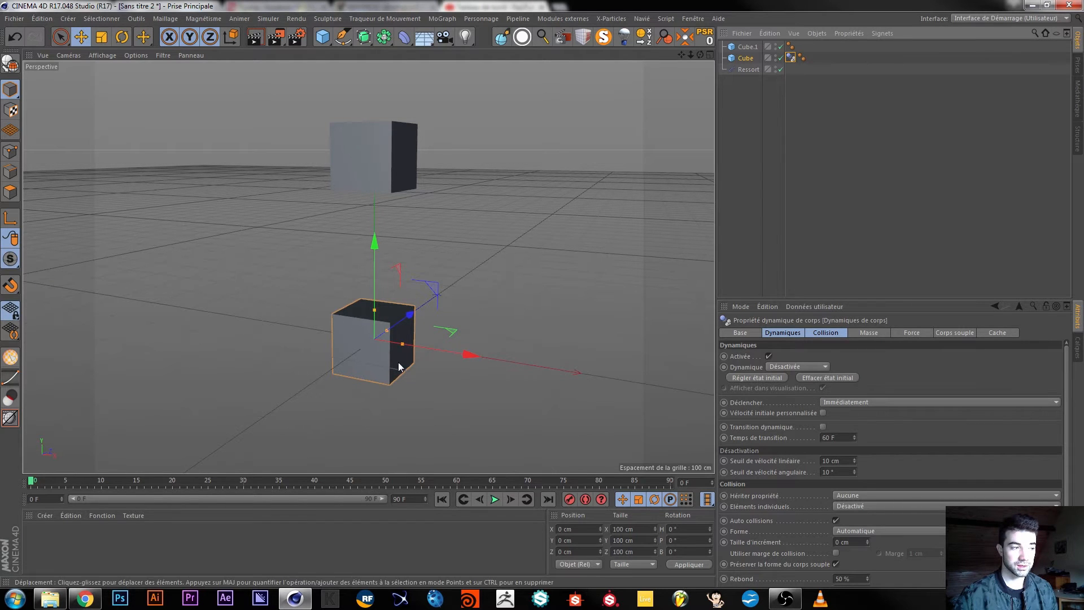
- Give the upper cube a rigid body (Corps rigide) simulation tag
{"action": "left_click", "coordinate": [750, 47]}
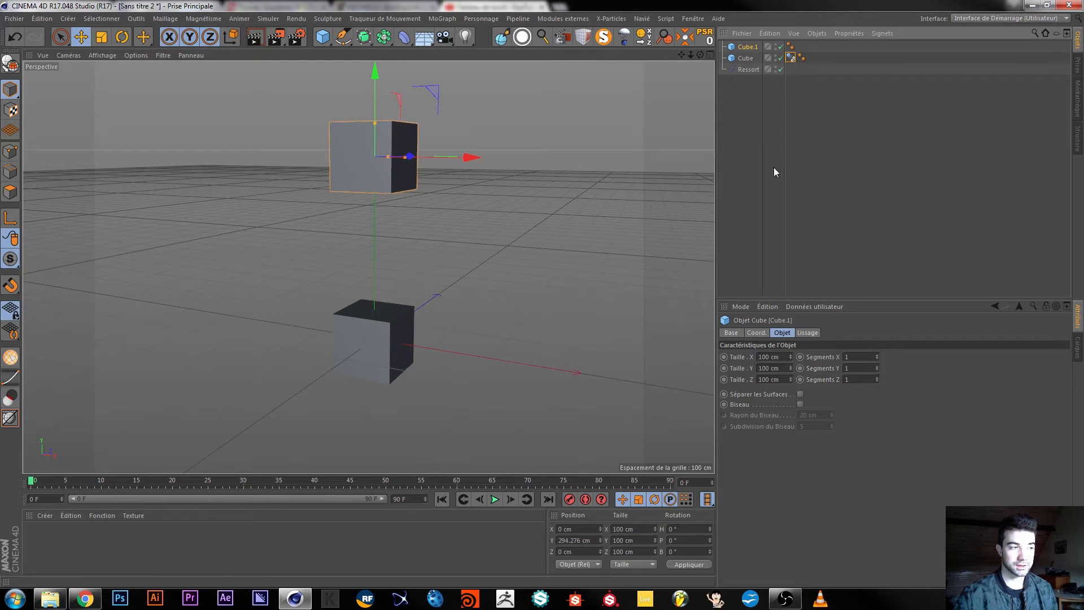
{"action": "right_click", "coordinate": [743, 50]}
{"action": "mouse_move", "coordinate": [863, 195]}
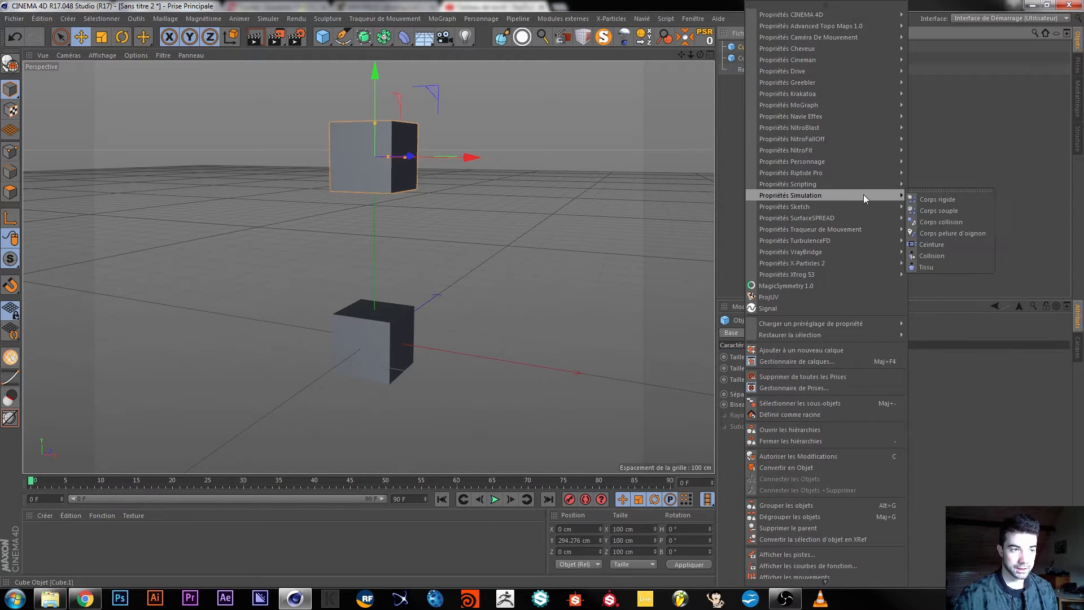
{"action": "left_click", "coordinate": [929, 199]}
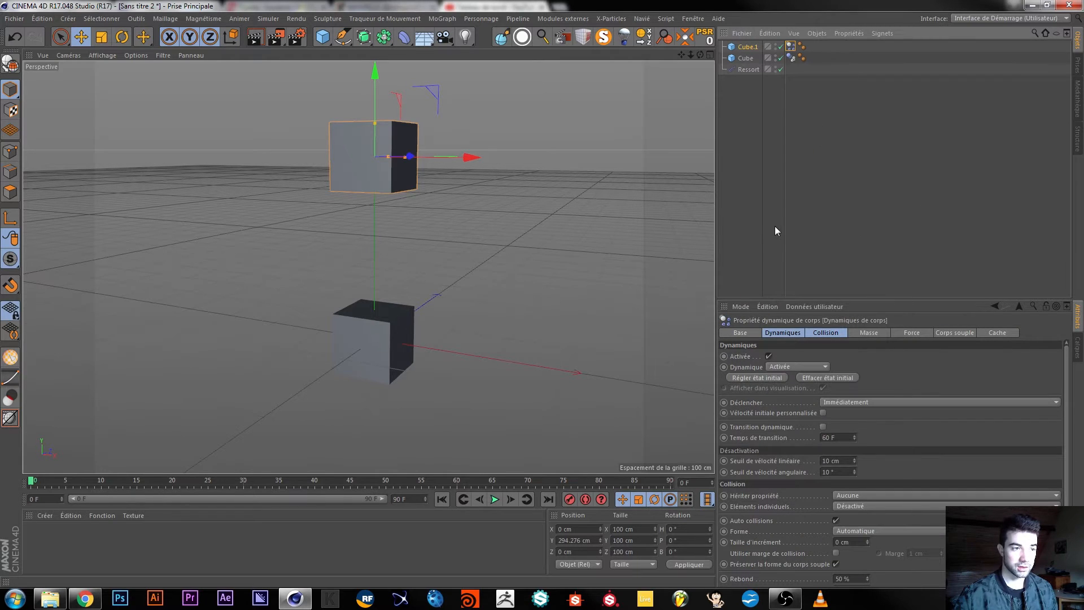
- Play the simulation to watch the upper cube fall and return to the first frame
{"action": "left_click", "coordinate": [495, 500]}
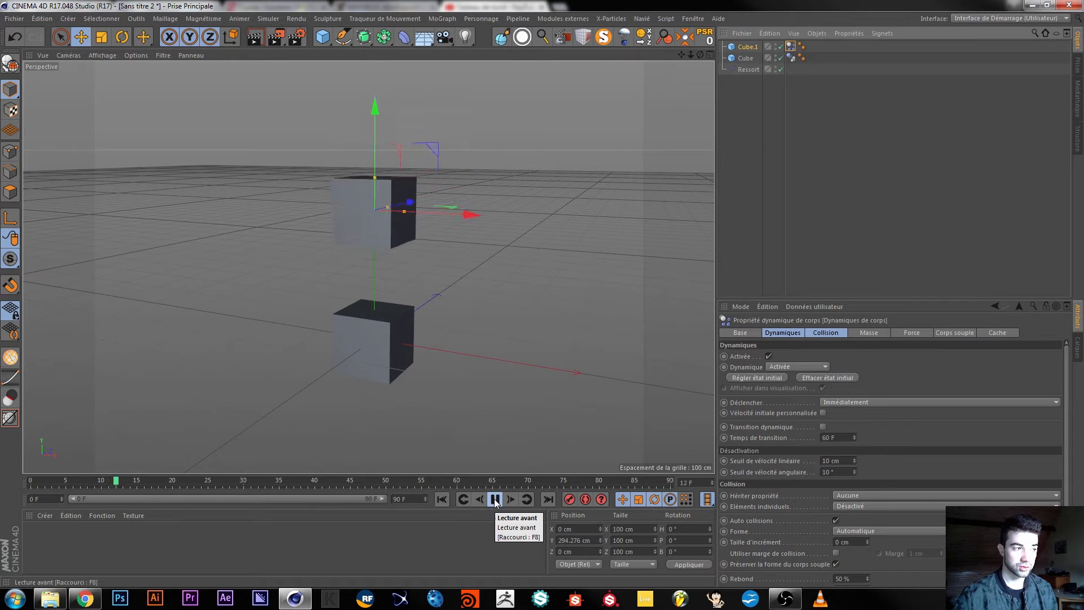
{"action": "left_click", "coordinate": [495, 499]}
{"action": "left_click", "coordinate": [442, 499]}
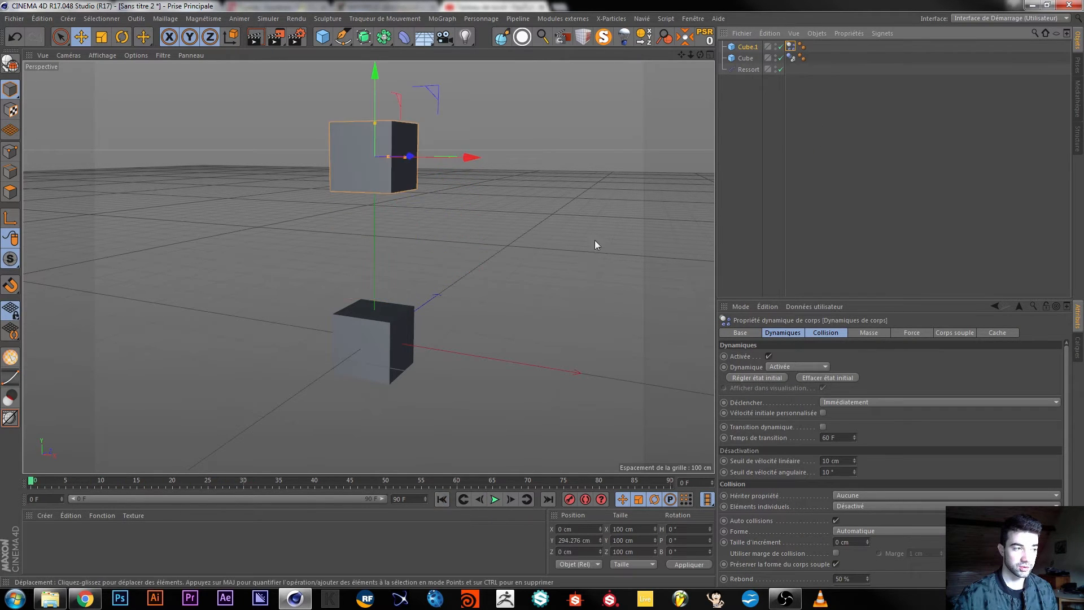
- Link the lower cube as Objet A and the upper cube Cube.1 as Objet B of the spring
{"action": "mouse_move", "coordinate": [343, 315]}
{"action": "left_mouse_down", "text": "alt"}
{"action": "mouse_move", "coordinate": [379, 314]}
{"action": "mouse_move", "coordinate": [364, 315]}
{"action": "mouse_move", "coordinate": [415, 235]}
{"action": "left_mouse_up", "text": "alt"}
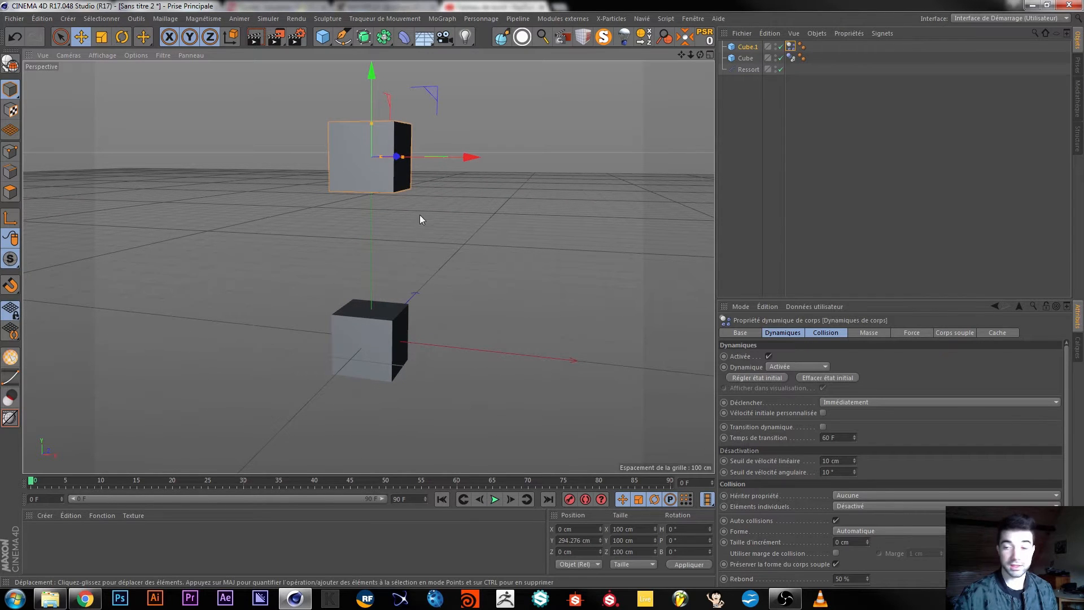
{"action": "left_click", "coordinate": [749, 69]}
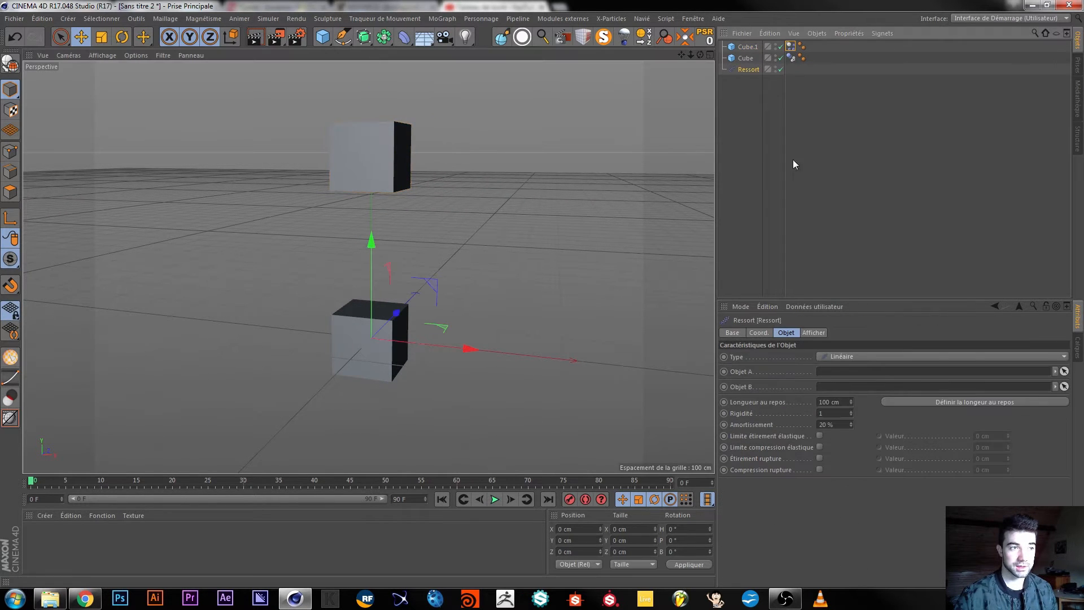
{"action": "left_click_drag", "start_coordinate": [743, 58], "coordinate": [846, 379]}
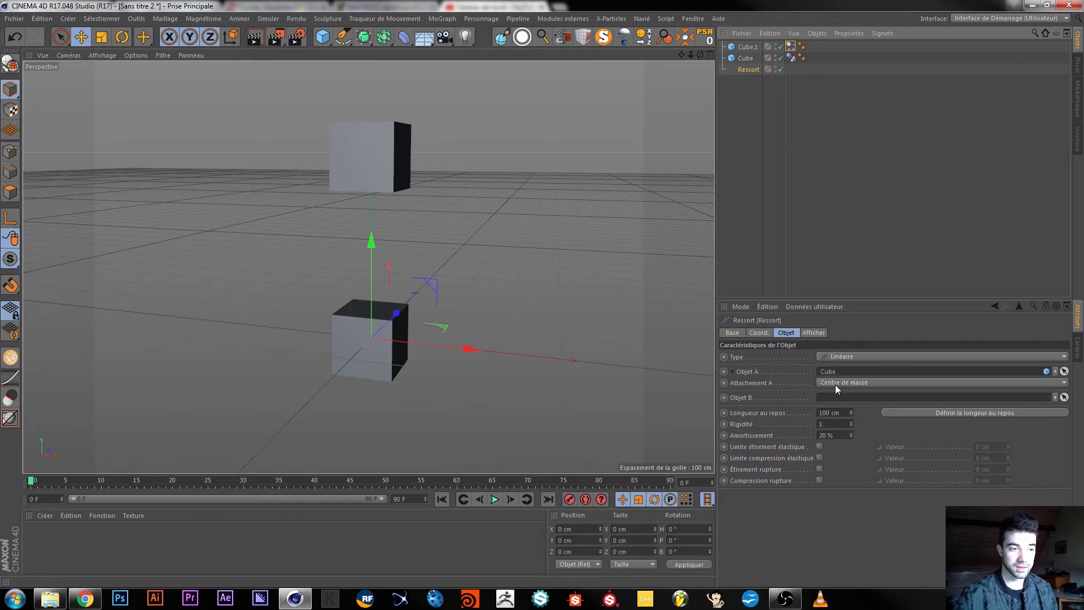
{"action": "left_click_drag", "start_coordinate": [743, 49], "coordinate": [850, 400]}
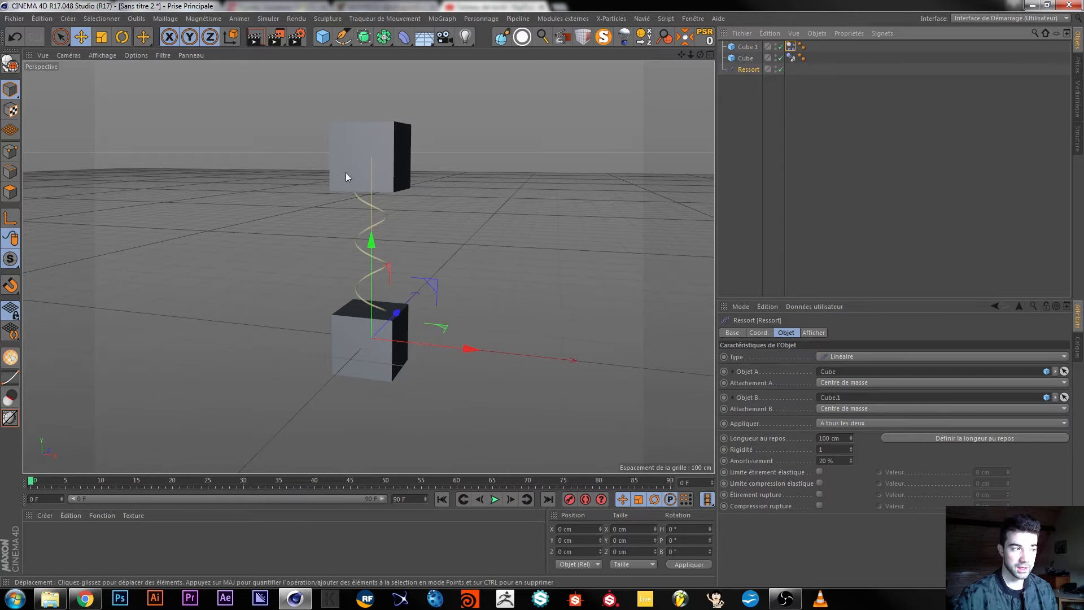
- Play the simulation with the spring linking both cubes and rewind to frame 0
{"action": "left_click", "coordinate": [491, 501]}
{"action": "left_click", "coordinate": [492, 502]}
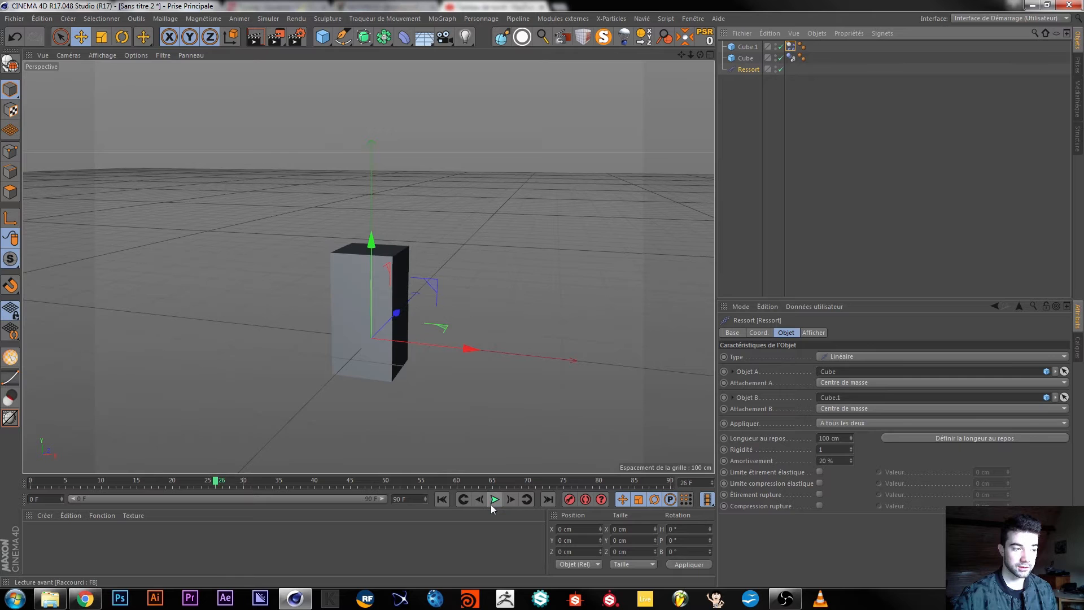
{"action": "left_click", "coordinate": [442, 500]}
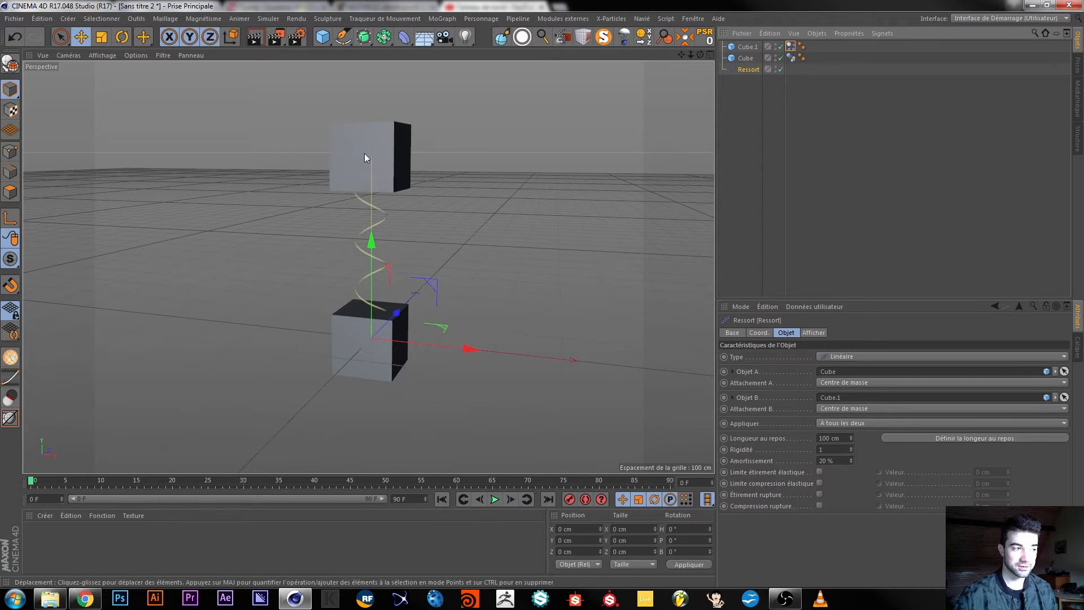
- Play the simulation of the linked cubes again and return to the first frame
{"action": "left_click", "coordinate": [495, 499]}
{"action": "left_click", "coordinate": [494, 499]}
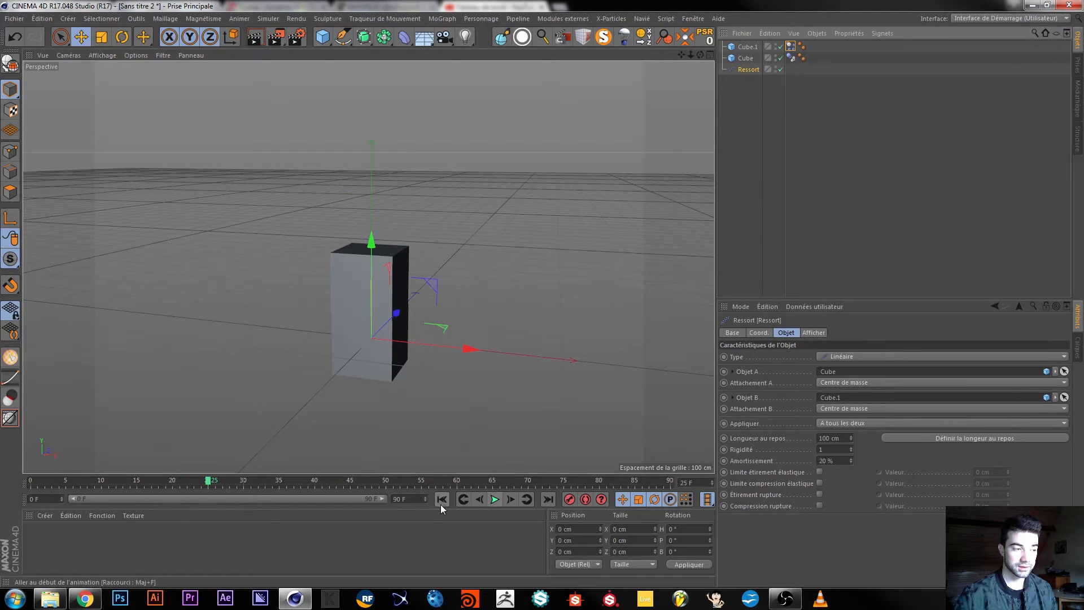
{"action": "left_click", "coordinate": [443, 503]}
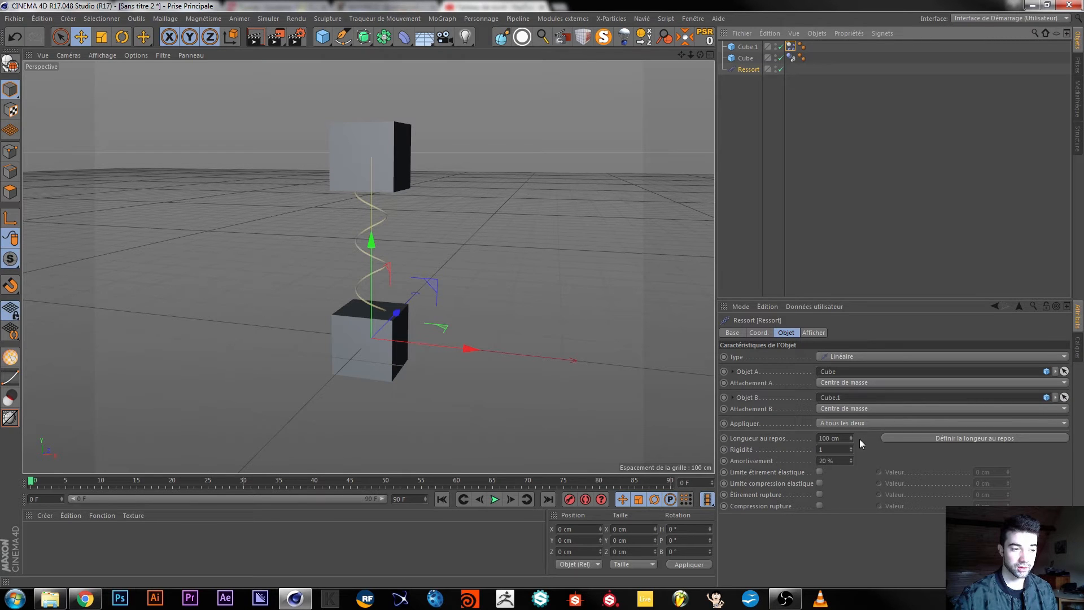
- Set the spring's rest length (Longueur au repos) to 200 cm and play the simulation
{"action": "left_click", "coordinate": [824, 439]}
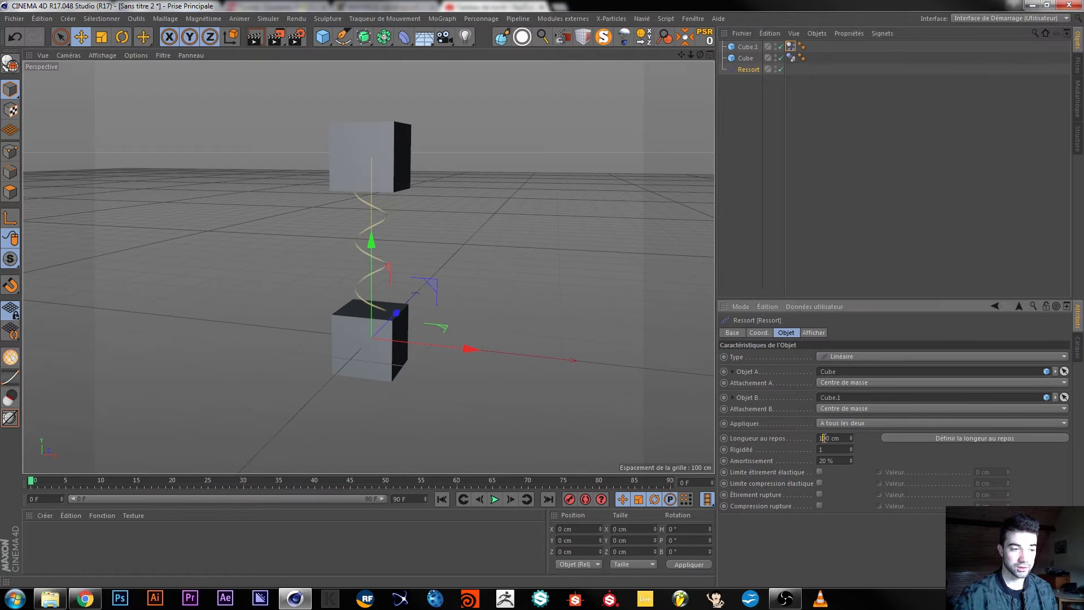
{"action": "key", "text": "BackSpace"}
{"action": "type", "text": "2"}
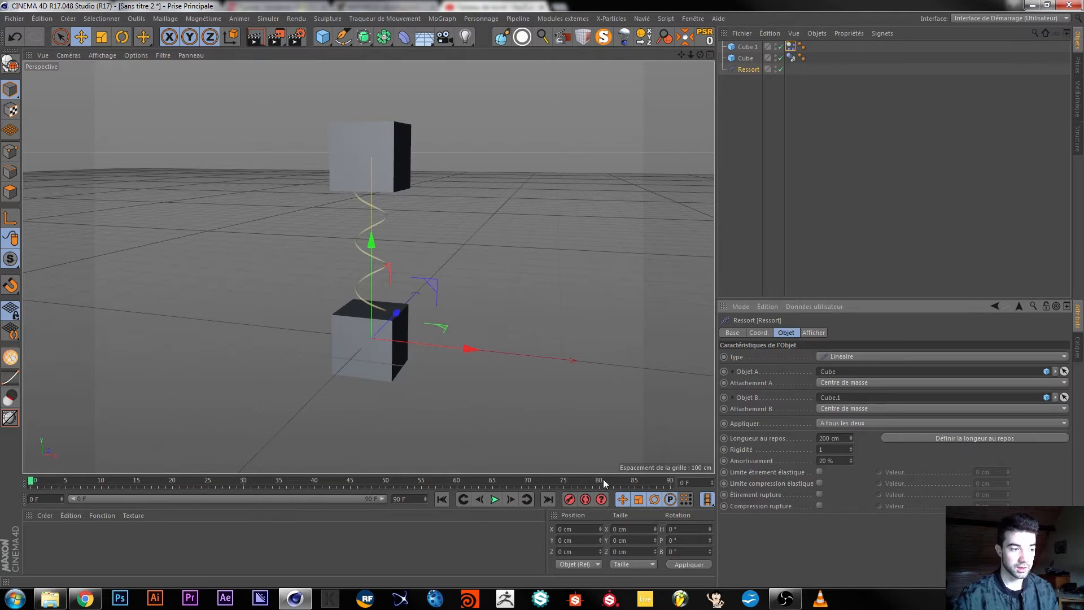
{"action": "left_click", "coordinate": [495, 499]}
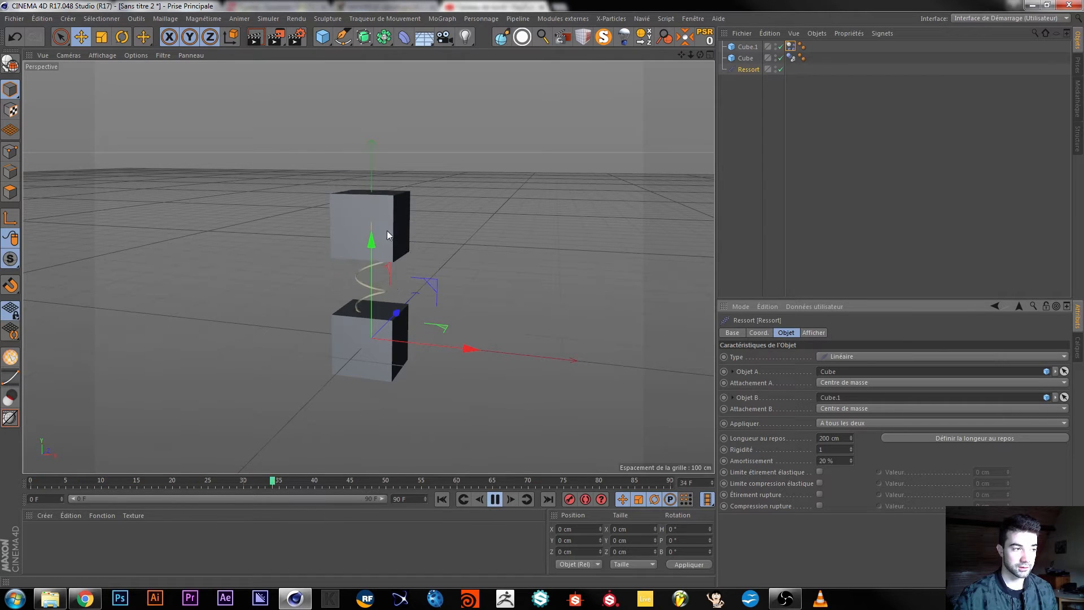
{"action": "left_click", "coordinate": [494, 499]}
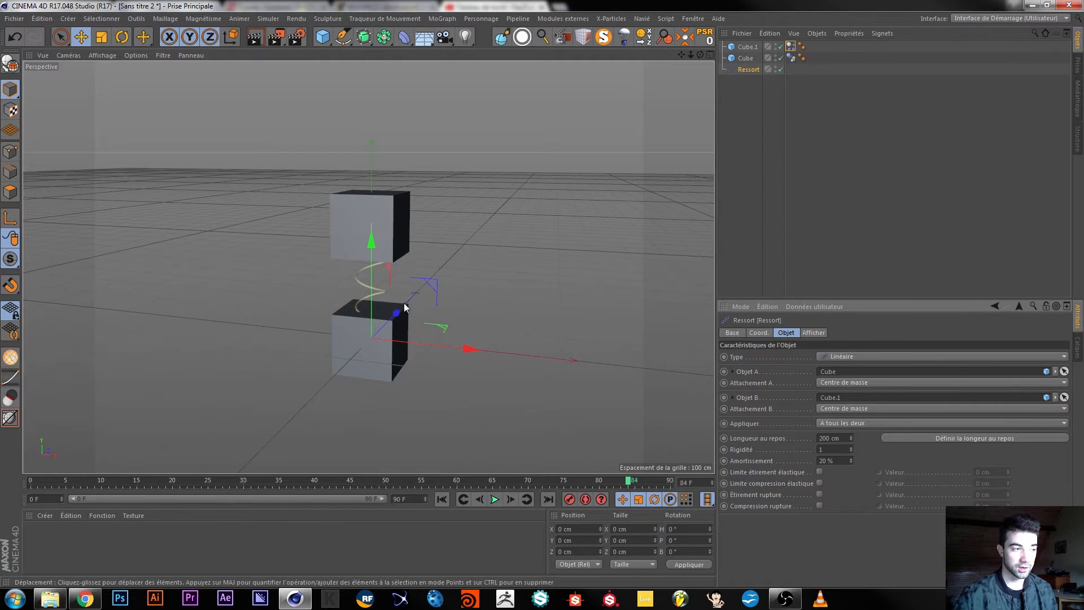
- Set the spring's rest length to 300 cm, play the simulation and rewind to frame 0
{"action": "left_click", "coordinate": [822, 438]}
{"action": "key", "text": "BackSpace"}
{"action": "type", "text": "3"}
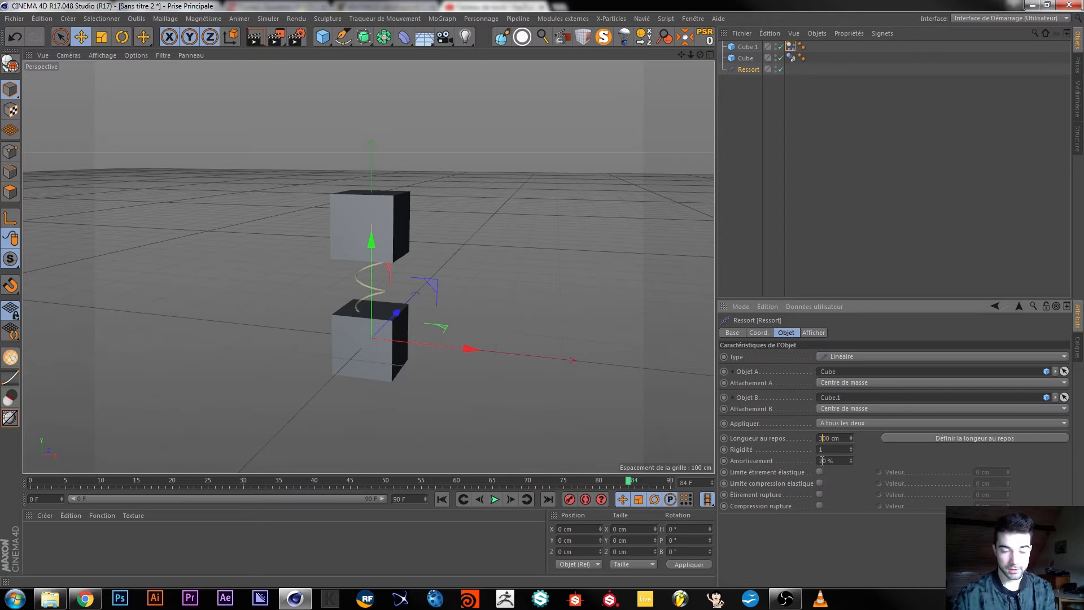
{"action": "left_click", "coordinate": [495, 499]}
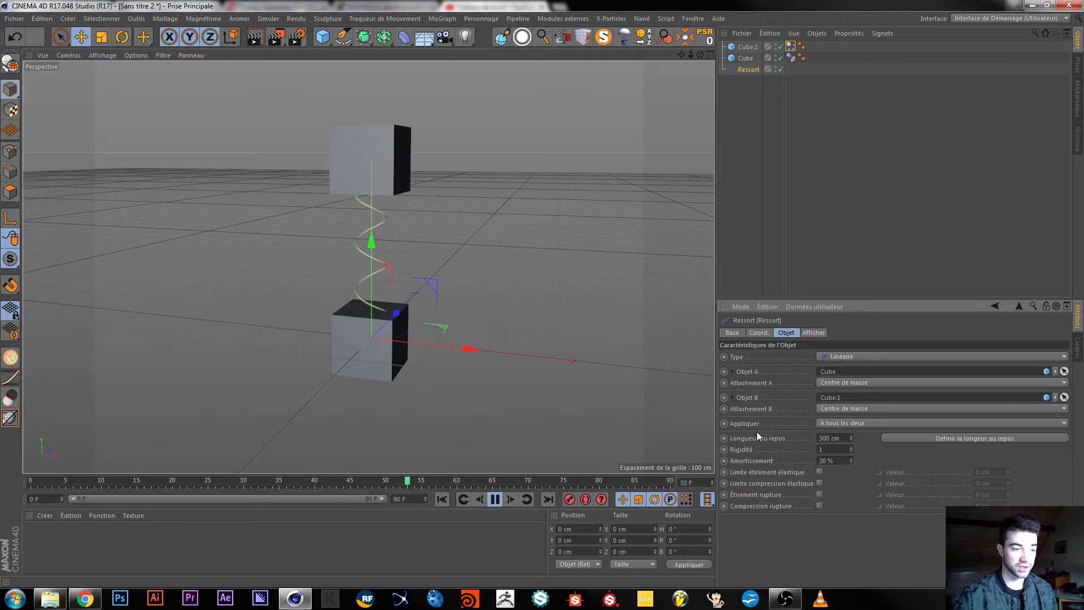
{"action": "key", "text": "9"}
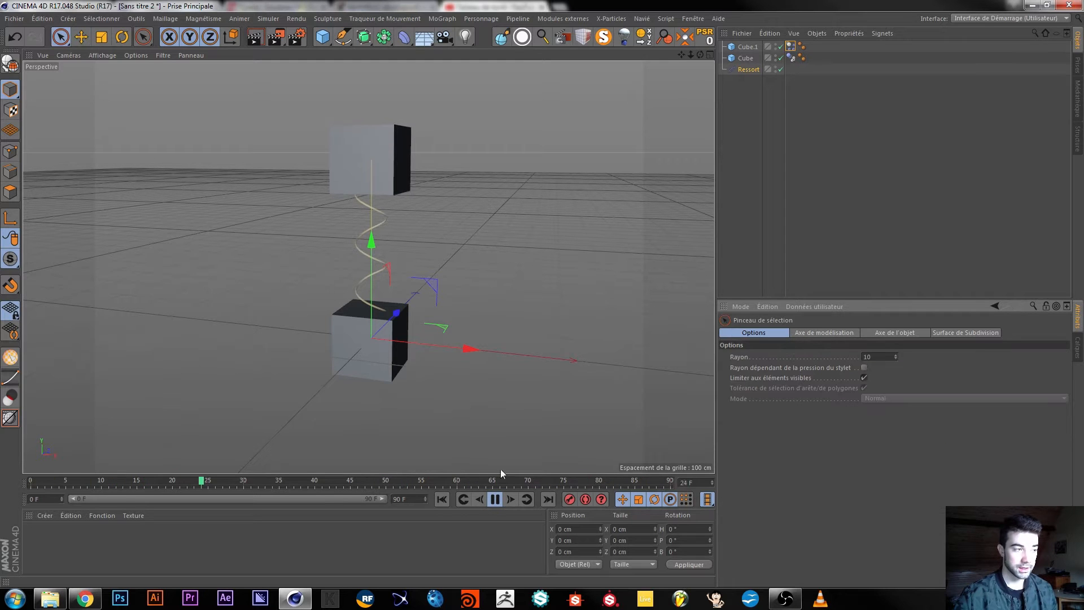
{"action": "key", "text": "e"}
{"action": "left_click", "coordinate": [495, 499]}
{"action": "left_click_drag", "start_coordinate": [493, 485], "coordinate": [10, 459]}
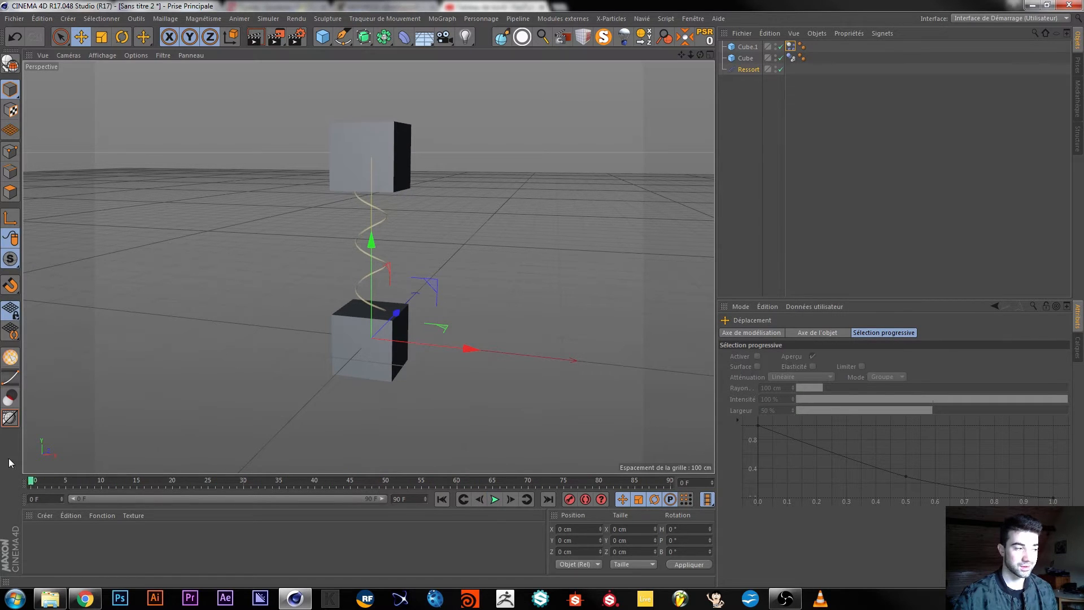
- Switch the spring's Attachement A to Décalage, try an offset on one axis and undo that offset
{"action": "left_click", "coordinate": [746, 71]}
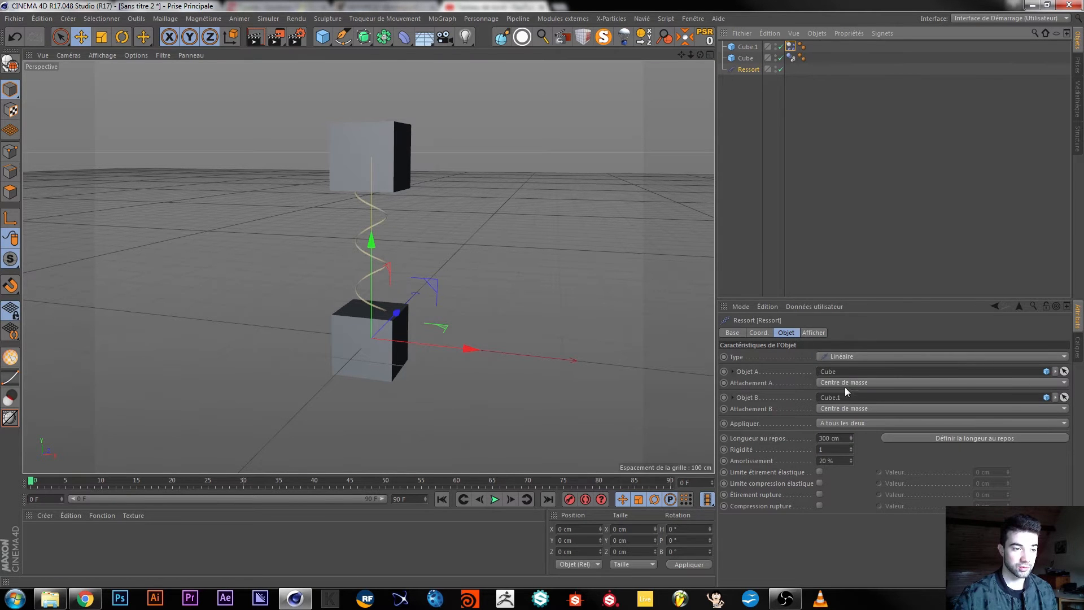
{"action": "scroll", "coordinate": [358, 122], "scroll_direction": "up", "scroll_amount": 4}
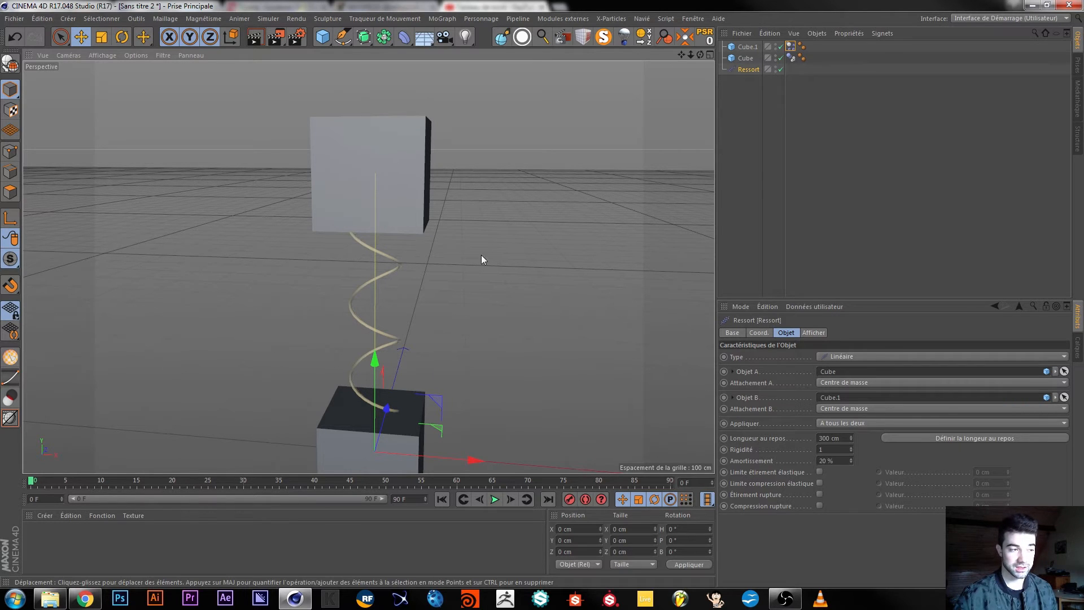
{"action": "left_click", "coordinate": [879, 382]}
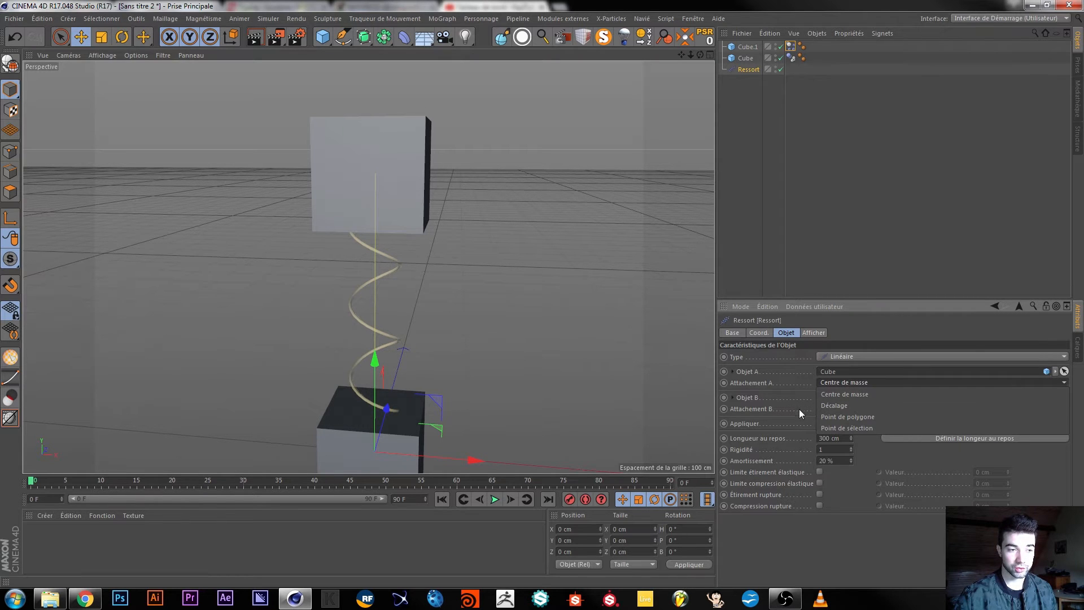
{"action": "left_click", "coordinate": [846, 404]}
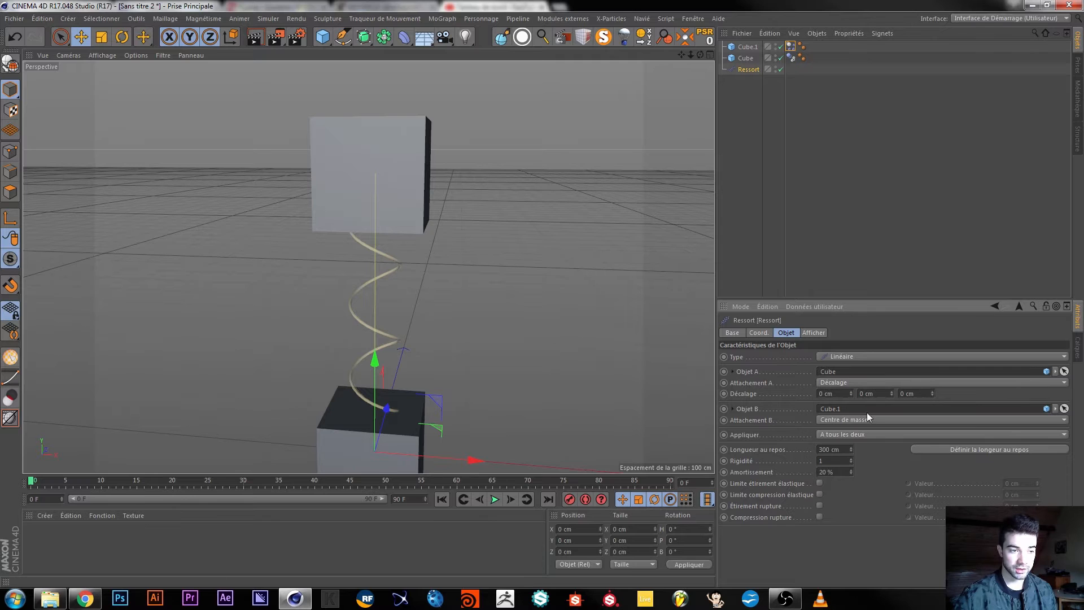
{"action": "mouse_move", "coordinate": [893, 392]}
{"action": "left_mouse_down"}
{"action": "mouse_move", "coordinate": [893, 446]}
{"action": "mouse_move", "coordinate": [893, 369]}
{"action": "mouse_move", "coordinate": [893, 382]}
{"action": "left_mouse_up"}
{"action": "key", "text": "ctrl+z"}
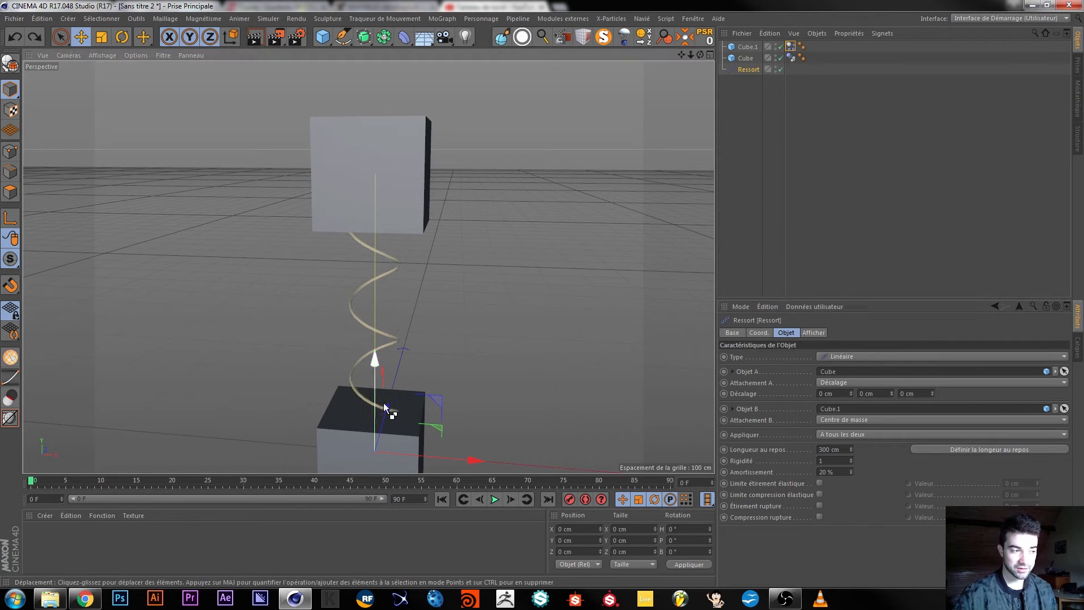
- Set the spring's Attachement A to Point de polygone and switch to point mode
{"action": "left_click", "coordinate": [863, 383]}
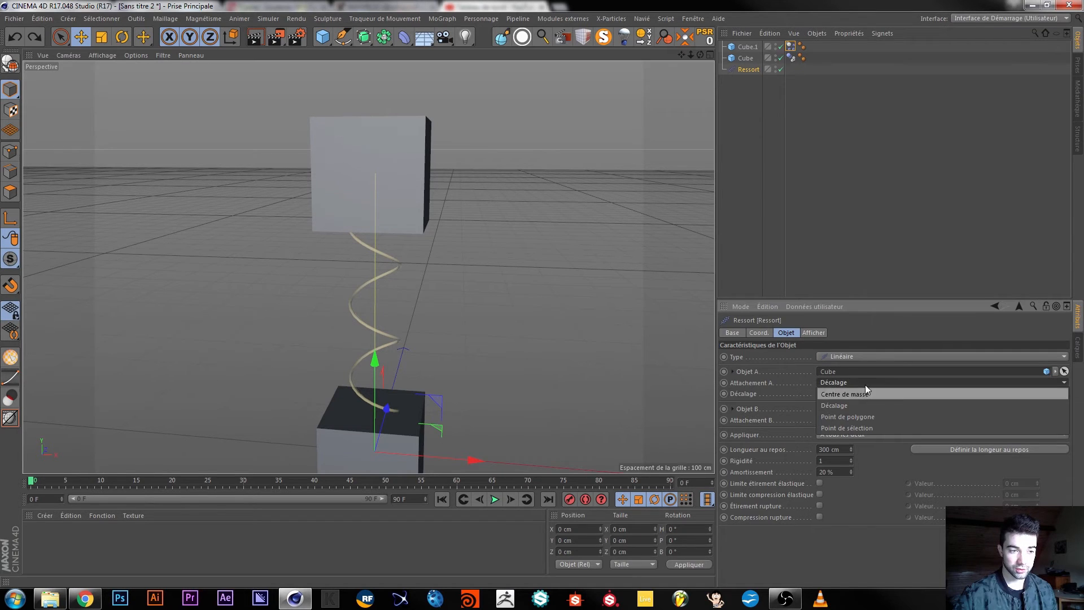
{"action": "left_click", "coordinate": [847, 417]}
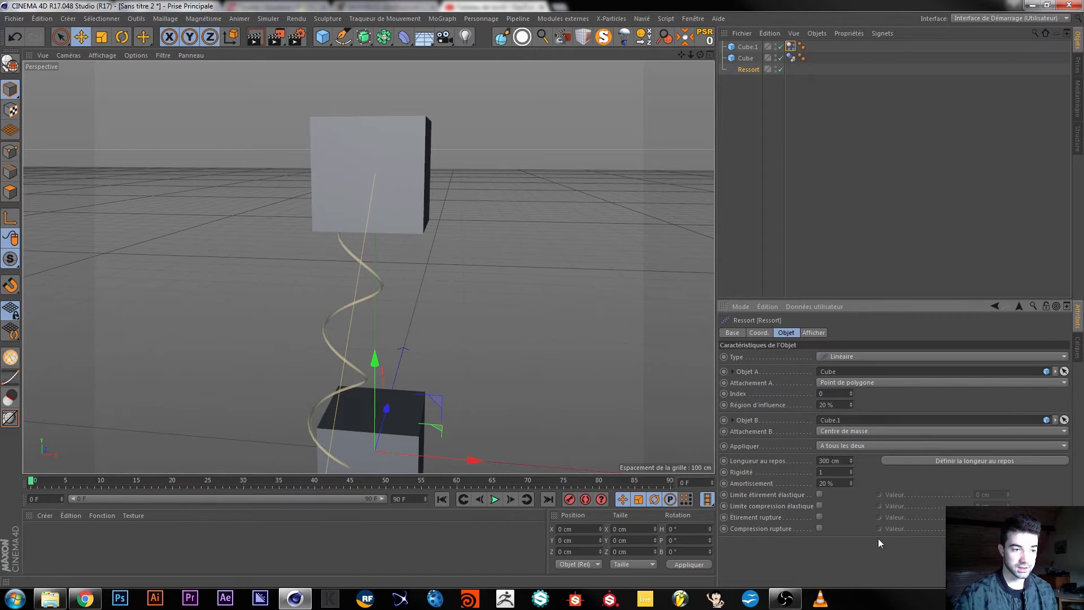
{"action": "left_click", "coordinate": [10, 151]}
{"action": "left_click", "coordinate": [747, 47]}
{"action": "left_click", "coordinate": [746, 58]}
{"action": "left_click", "coordinate": [752, 70]}
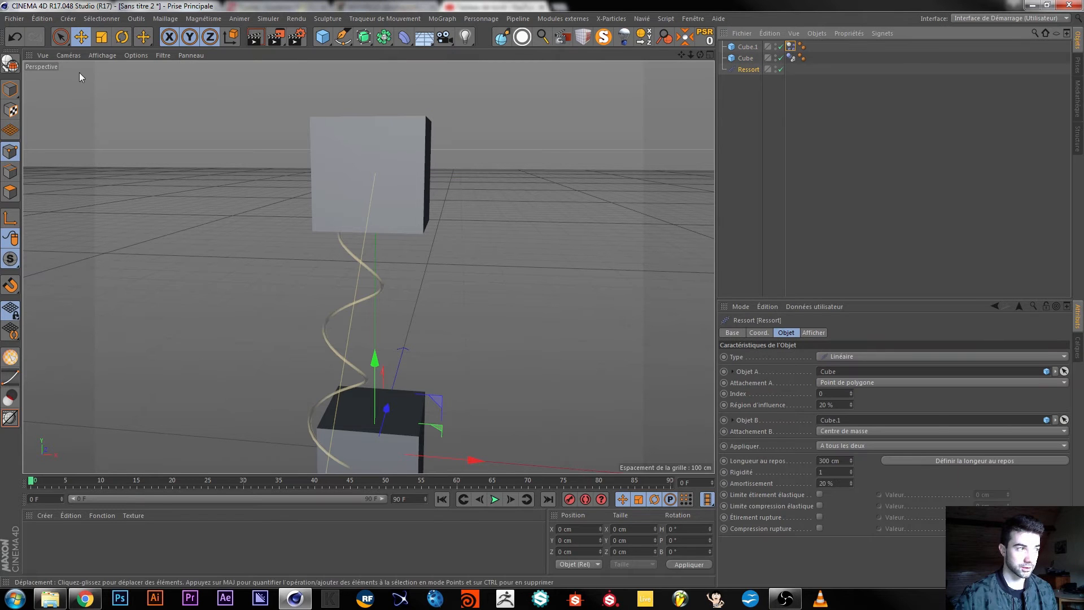
{"action": "left_click", "coordinate": [91, 54]}
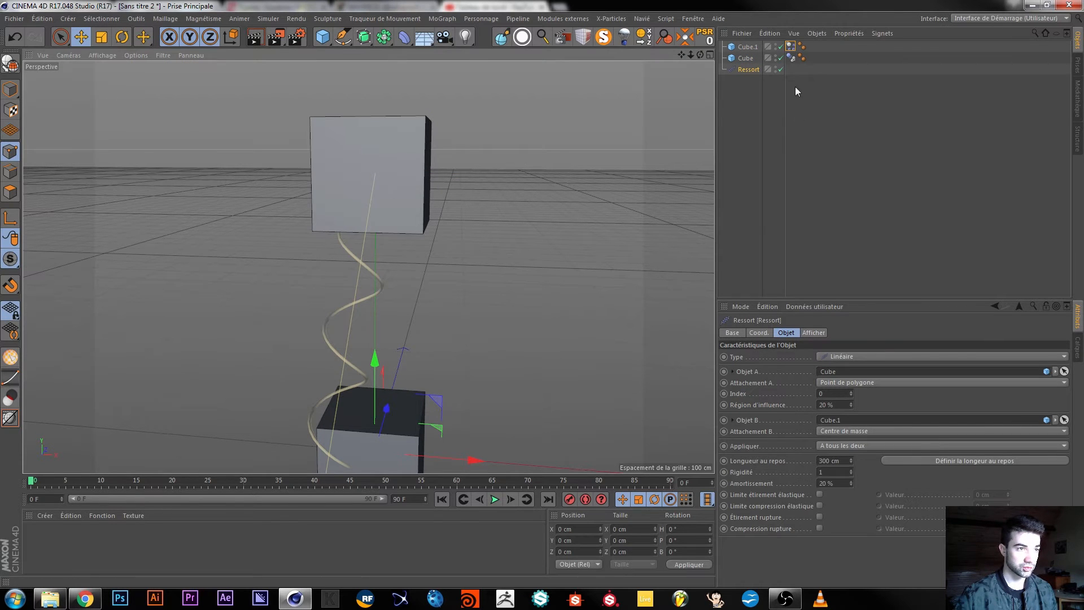
- Make both the lower and upper cubes editable polygon objects
{"action": "left_click", "coordinate": [749, 48]}
{"action": "left_click", "coordinate": [751, 59]}
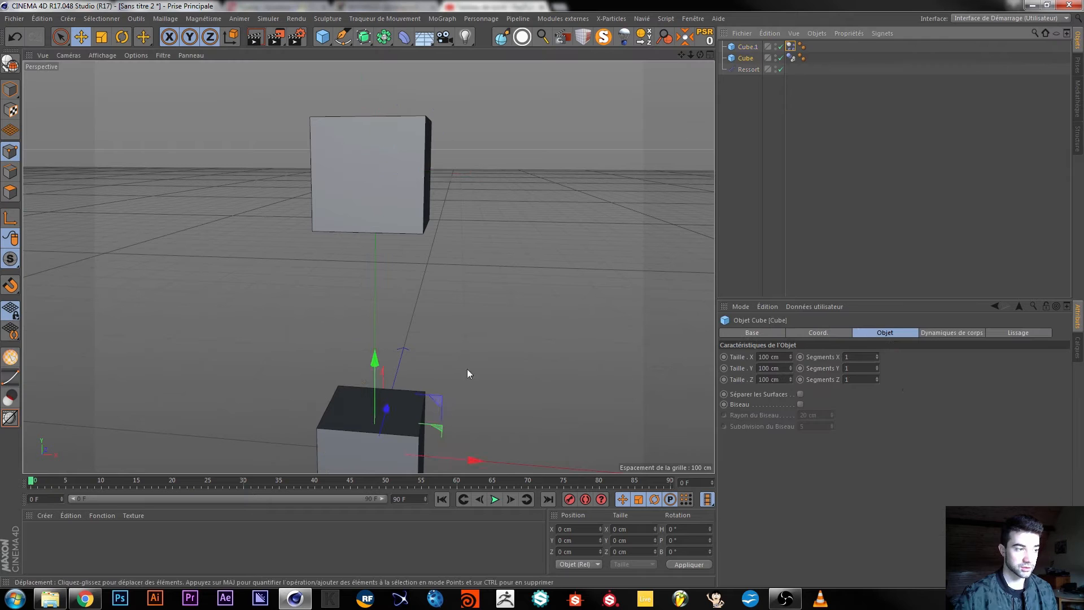
{"action": "left_click", "coordinate": [754, 46]}
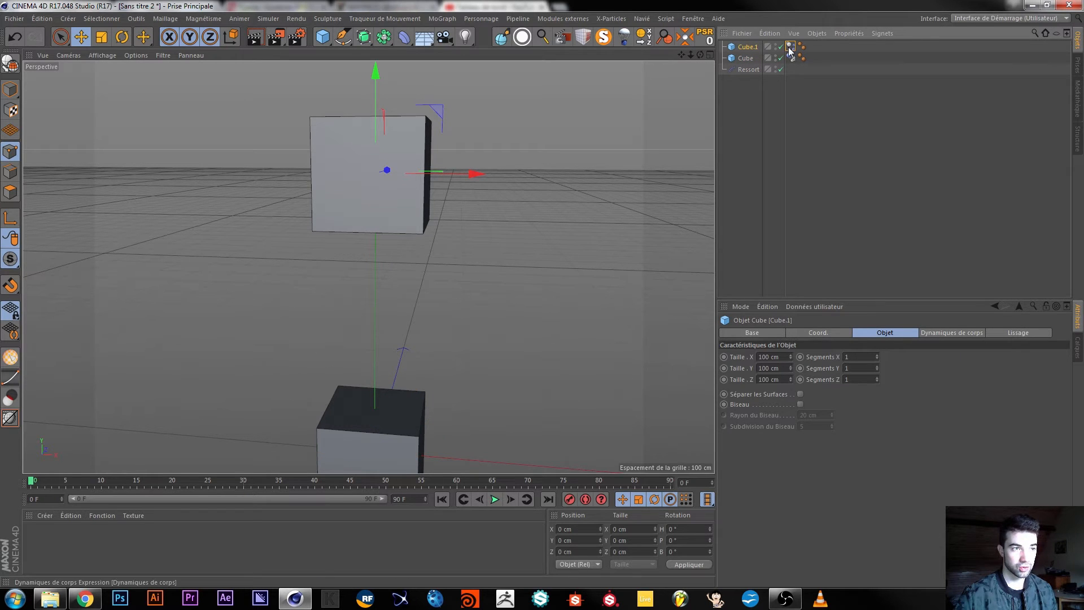
{"action": "left_click", "coordinate": [751, 56]}
{"action": "key", "text": "c"}
{"action": "left_click", "coordinate": [749, 47]}
{"action": "key", "text": "c"}
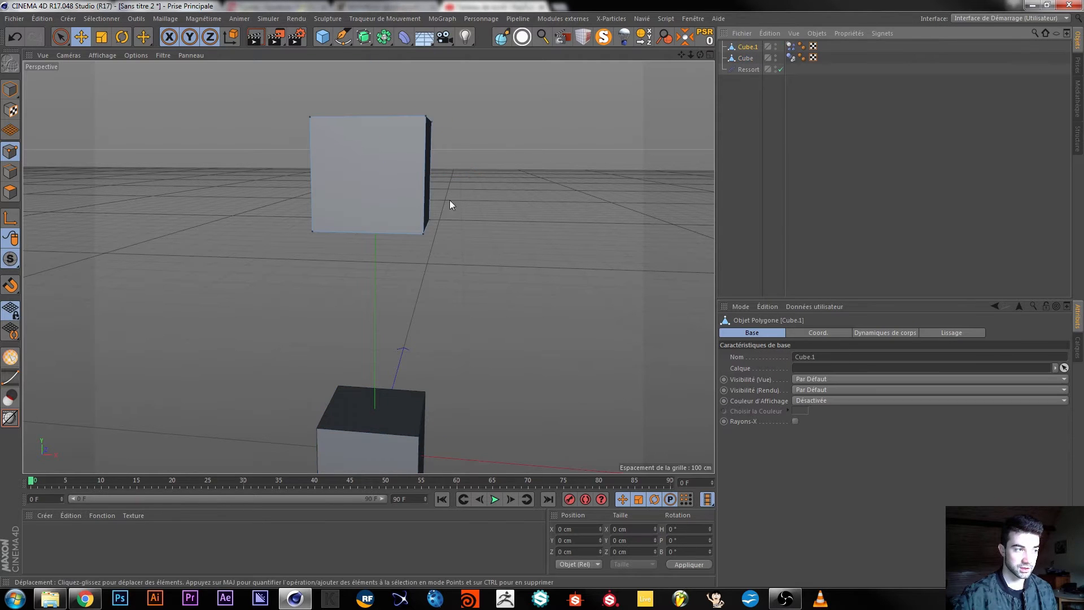
- Try various Index values for the spring's polygon point attachment on the lower cube, down to -39
{"action": "left_click", "coordinate": [749, 69]}
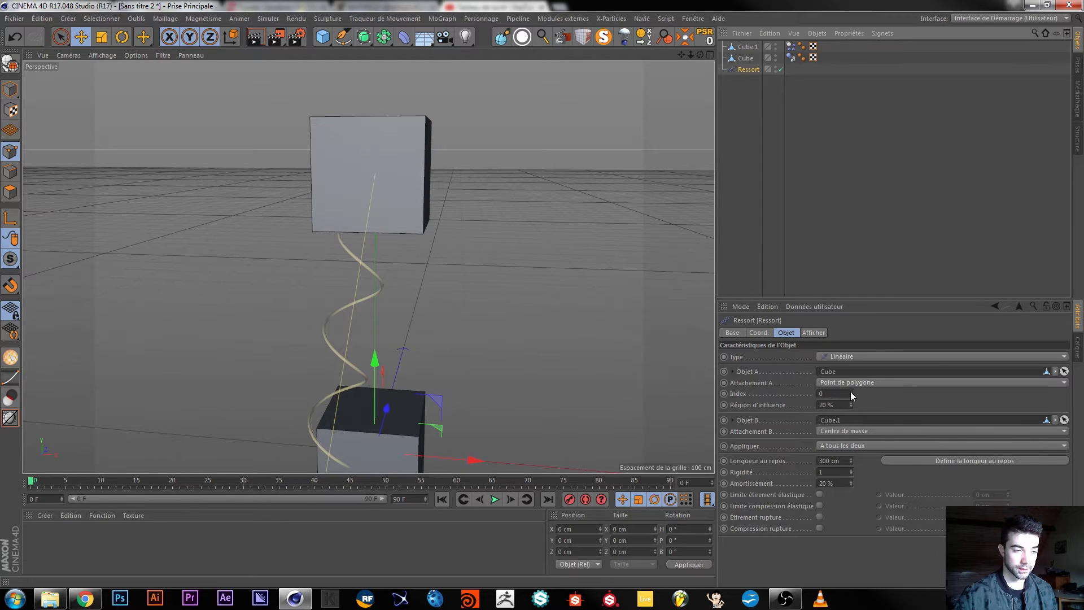
{"action": "left_click", "coordinate": [850, 394]}
{"action": "left_click", "coordinate": [850, 394]}
{"action": "left_click", "coordinate": [851, 395]}
{"action": "left_click", "coordinate": [851, 394]}
{"action": "left_click", "coordinate": [851, 394]}
{"action": "left_click", "coordinate": [850, 396]}
{"action": "left_click", "coordinate": [851, 396]}
{"action": "left_click", "coordinate": [850, 396]}
{"action": "left_click", "coordinate": [851, 396]}
{"action": "left_click", "coordinate": [851, 396]}
{"action": "left_click", "coordinate": [851, 396]}
{"action": "left_click", "coordinate": [851, 396]}
{"action": "left_click", "coordinate": [851, 396]}
{"action": "left_click", "coordinate": [850, 394]}
{"action": "left_click", "coordinate": [850, 395]}
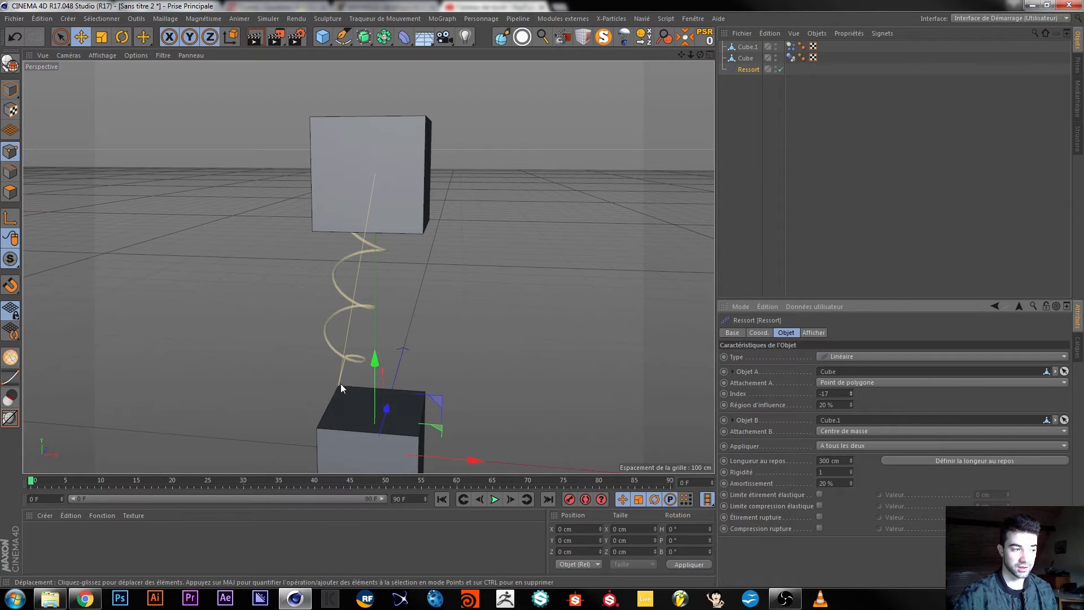
{"action": "left_click", "coordinate": [851, 392]}
{"action": "left_click_drag", "start_coordinate": [852, 390], "coordinate": [851, 403]}
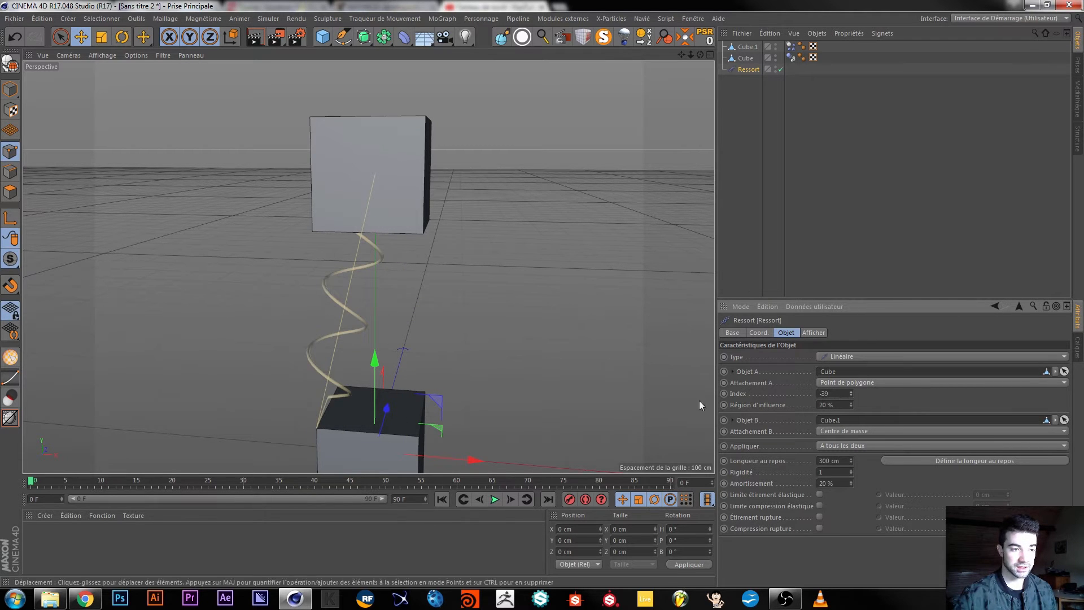
- Reset the attachment point Index to 0 and return Attachement A to Centre de masse
{"action": "double_click", "coordinate": [825, 393]}
{"action": "type", "text": "0"}
{"action": "key", "text": "Return"}
{"action": "left_click", "coordinate": [874, 381]}
{"action": "left_click", "coordinate": [827, 391]}
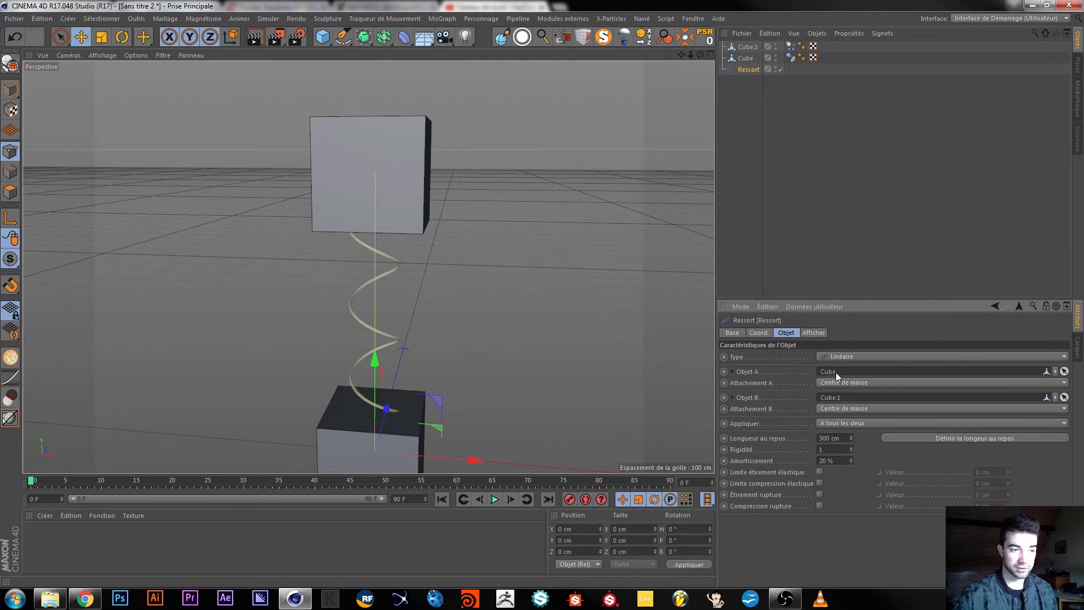
{"action": "left_click", "coordinate": [870, 425]}
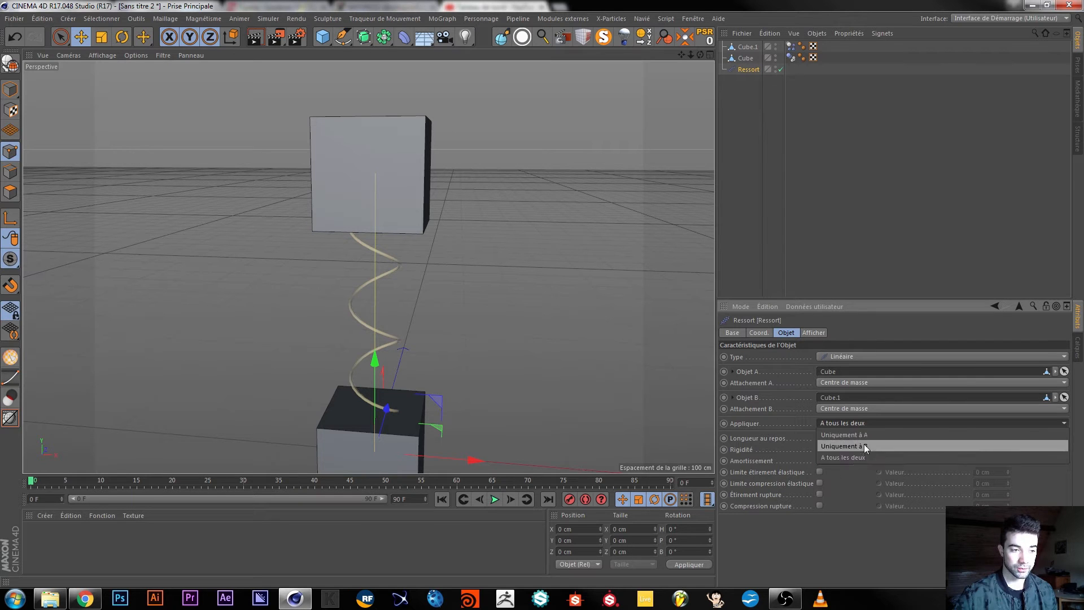
{"action": "left_click", "coordinate": [781, 424]}
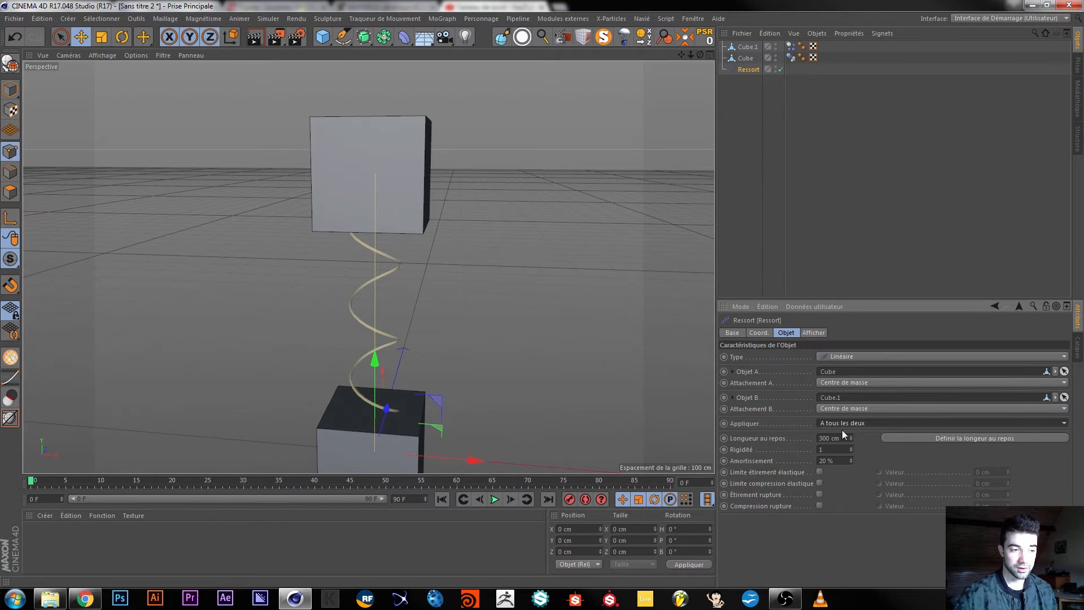
- Set the spring's rest length to 10 cm, play the simulation and return to the first frame
{"action": "double_click", "coordinate": [821, 439]}
{"action": "type", "text": "10"}
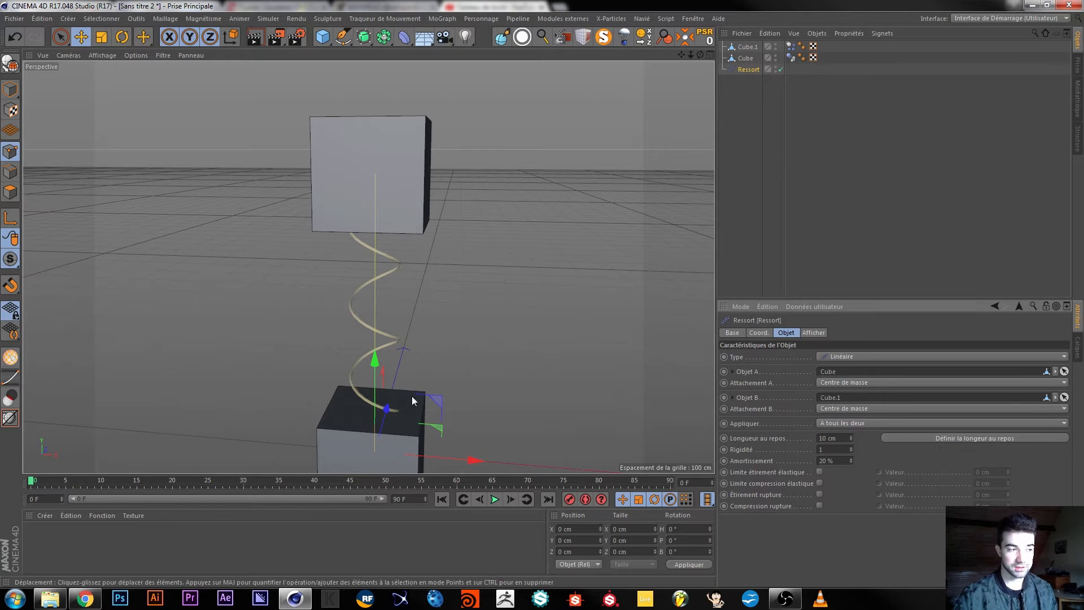
{"action": "left_click", "coordinate": [495, 499]}
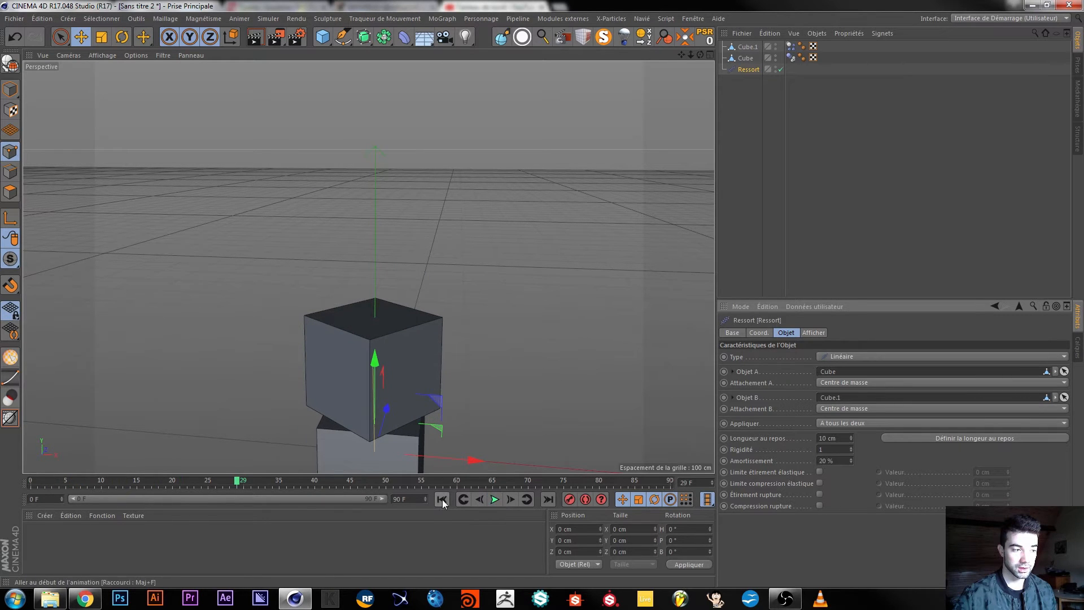
{"action": "left_click", "coordinate": [442, 499]}
- Change the spring's rest length to 200 cm and run the simulation to compare its behaviour
{"action": "double_click", "coordinate": [823, 438]}
{"action": "type", "text": "200"}
{"action": "key", "text": "Return"}
{"action": "left_click", "coordinate": [495, 499]}
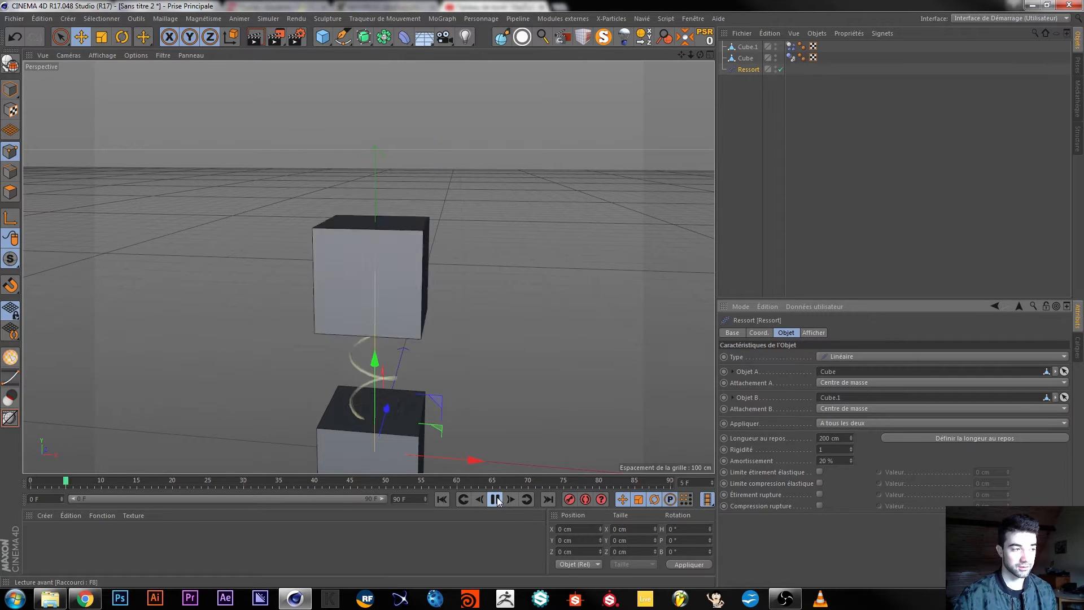
{"action": "left_click", "coordinate": [495, 499]}
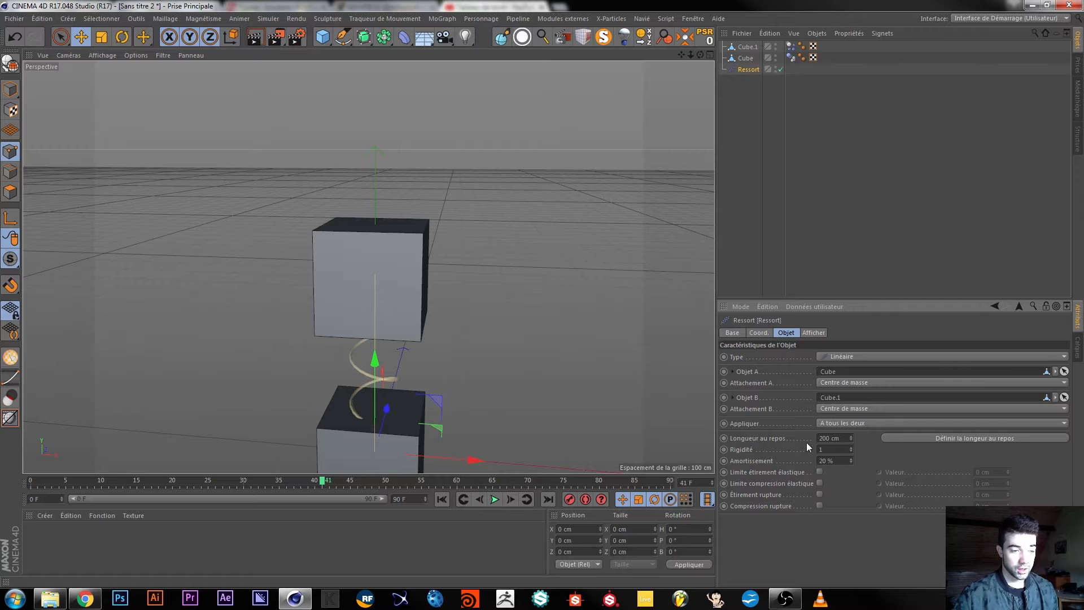
- Set the spring's rest length back to 300 cm and play the simulation from the first frame
{"action": "double_click", "coordinate": [830, 438]}
{"action": "type", "text": "300"}
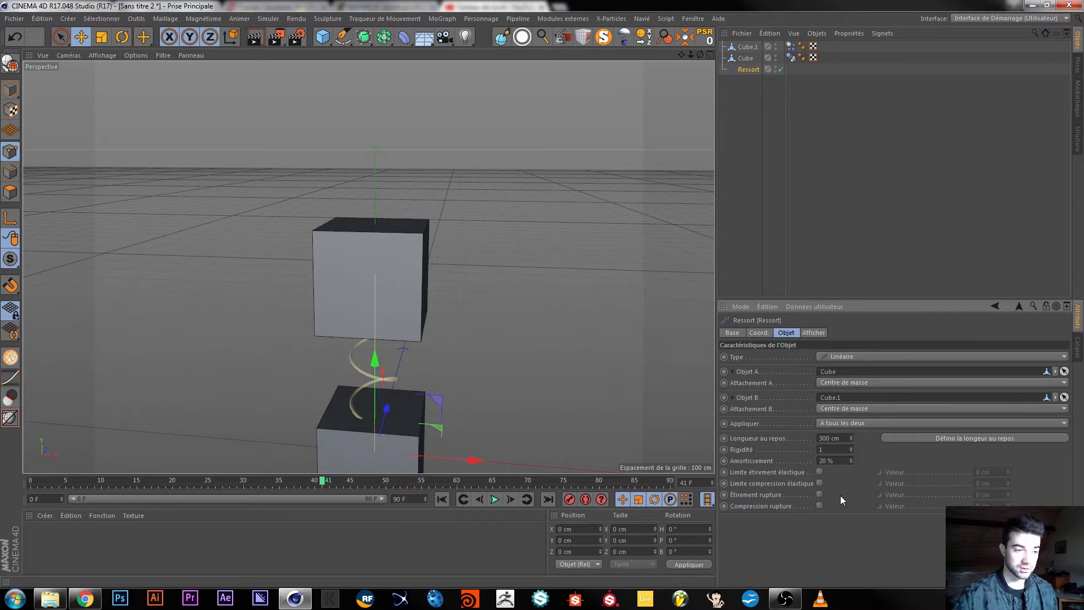
{"action": "left_click", "coordinate": [442, 499]}
{"action": "left_click", "coordinate": [494, 499]}
{"action": "left_click", "coordinate": [495, 499]}
- Set the spring's stiffness (Rigidité) to 0.5 and play the simulation
{"action": "double_click", "coordinate": [830, 450]}
{"action": "type", "text": "0.5"}
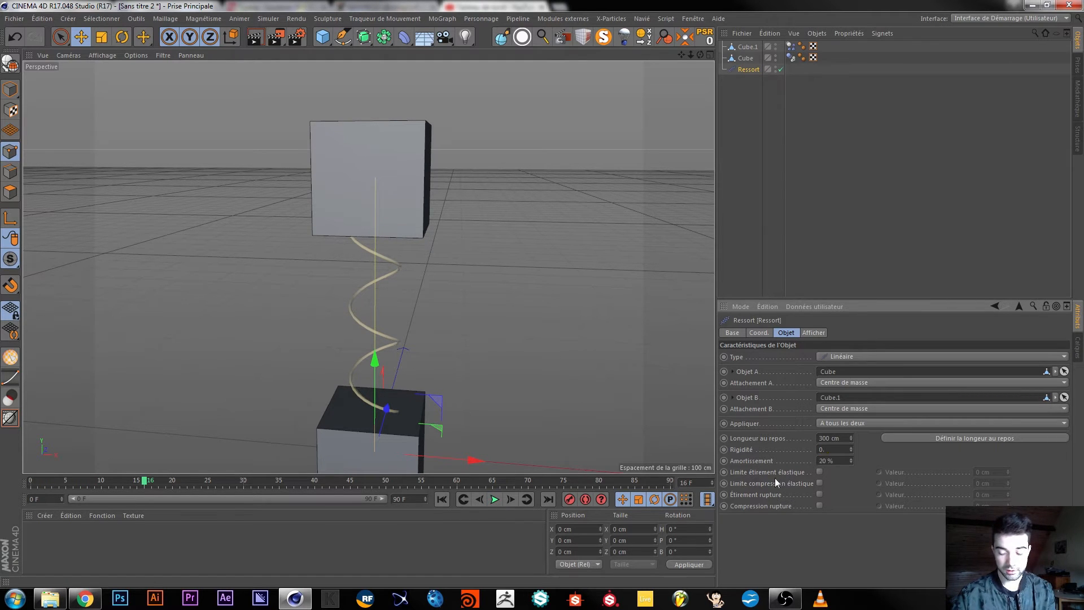
{"action": "left_click", "coordinate": [495, 499]}
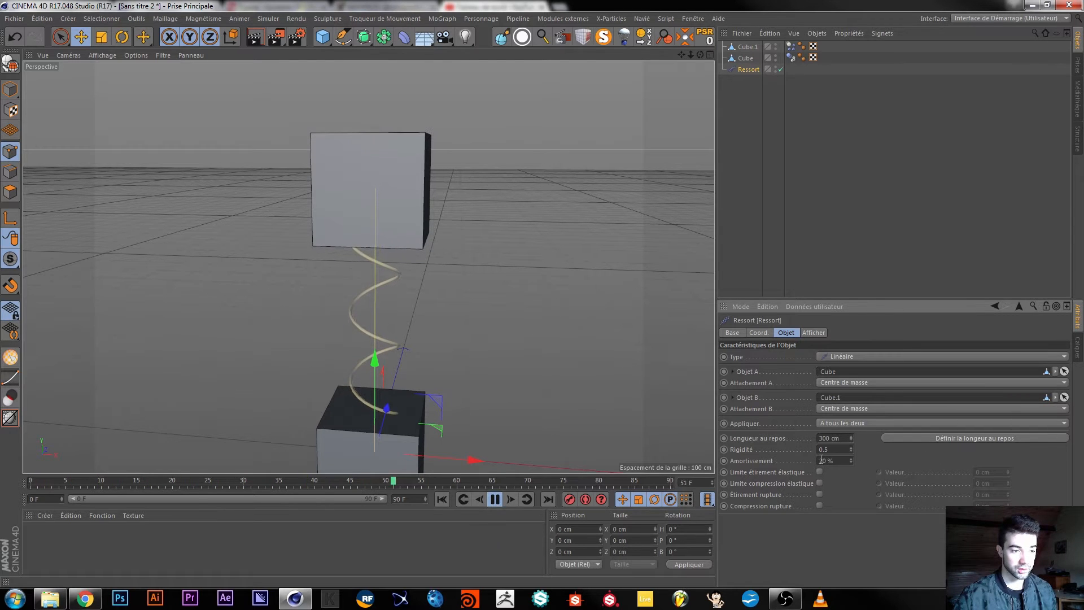
- Set the spring's stiffness (Rigidité) to 0.1 and play the simulation from the first frame
{"action": "left_click", "coordinate": [495, 499]}
{"action": "left_click_drag", "start_coordinate": [824, 449], "coordinate": [836, 449]}
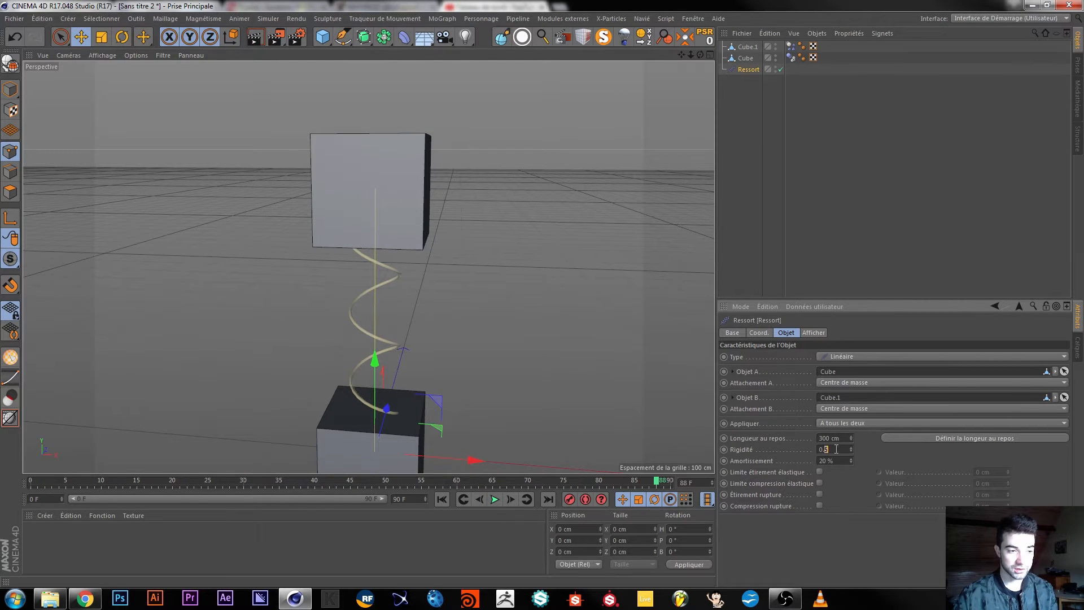
{"action": "left_click", "coordinate": [441, 500]}
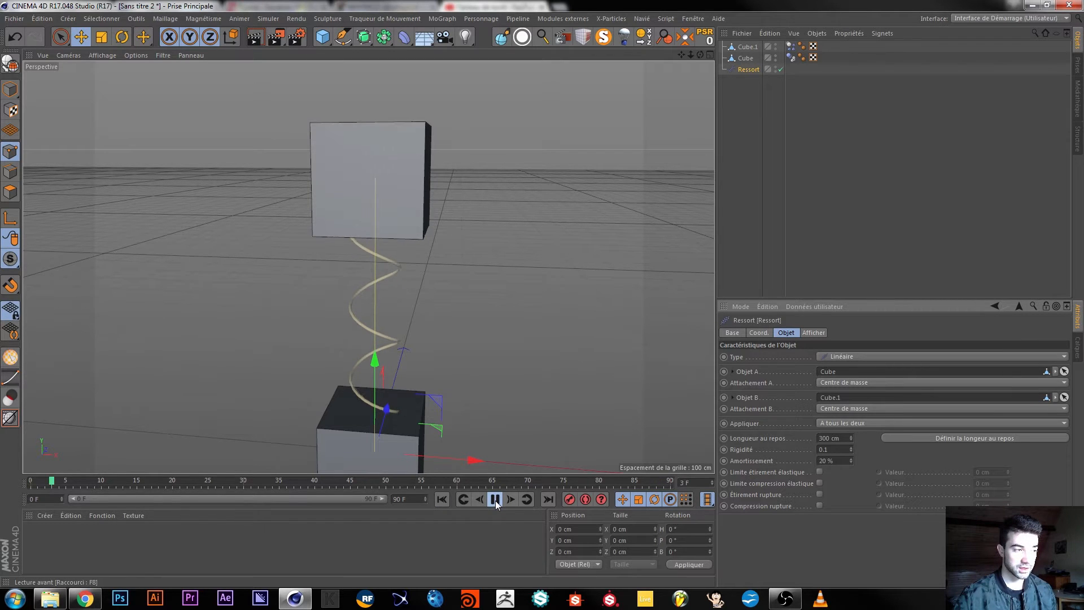
{"action": "left_click", "coordinate": [495, 500]}
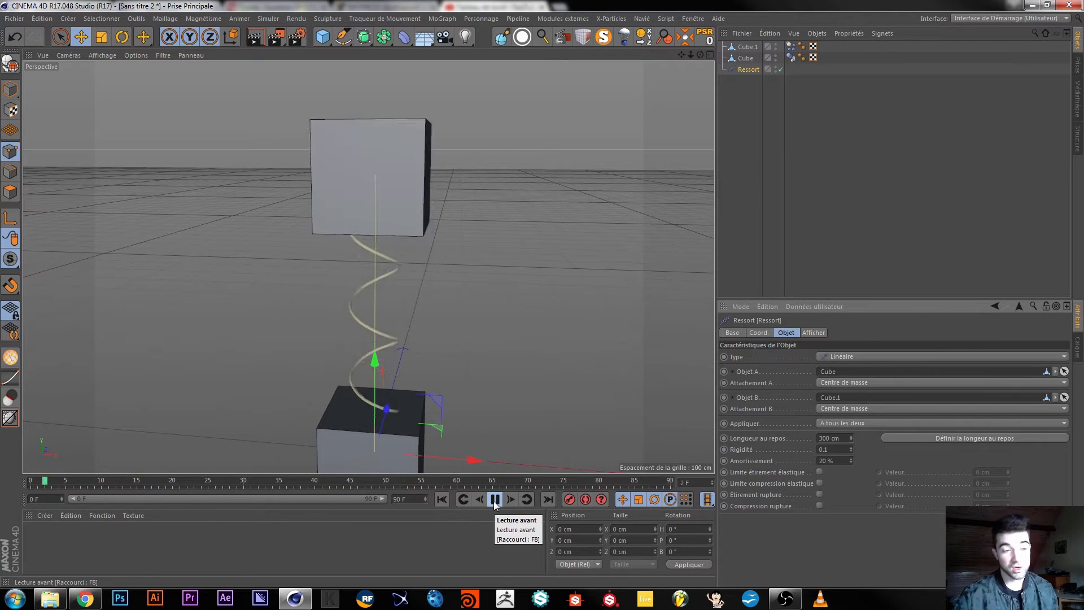
{"action": "left_click", "coordinate": [495, 500]}
- Set the spring's stiffness to 0.75 and damping (Amortissement) to 100 %, and play the simulation from the first frame
{"action": "type", "text": "0"}
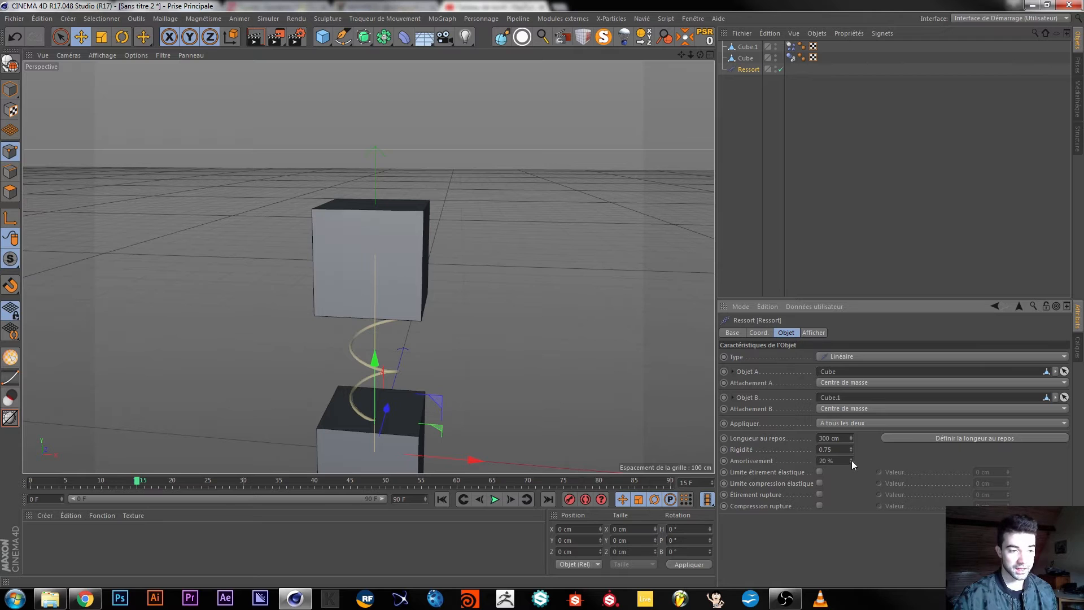
{"action": "double_click", "coordinate": [827, 461]}
{"action": "type", "text": "100"}
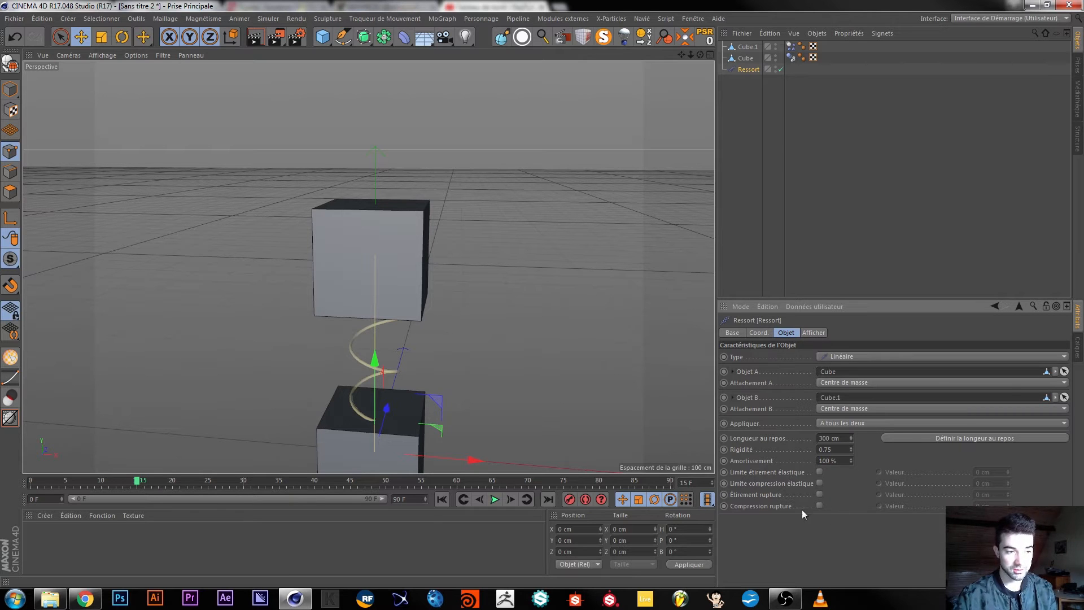
{"action": "left_click", "coordinate": [442, 499]}
{"action": "left_click", "coordinate": [495, 500]}
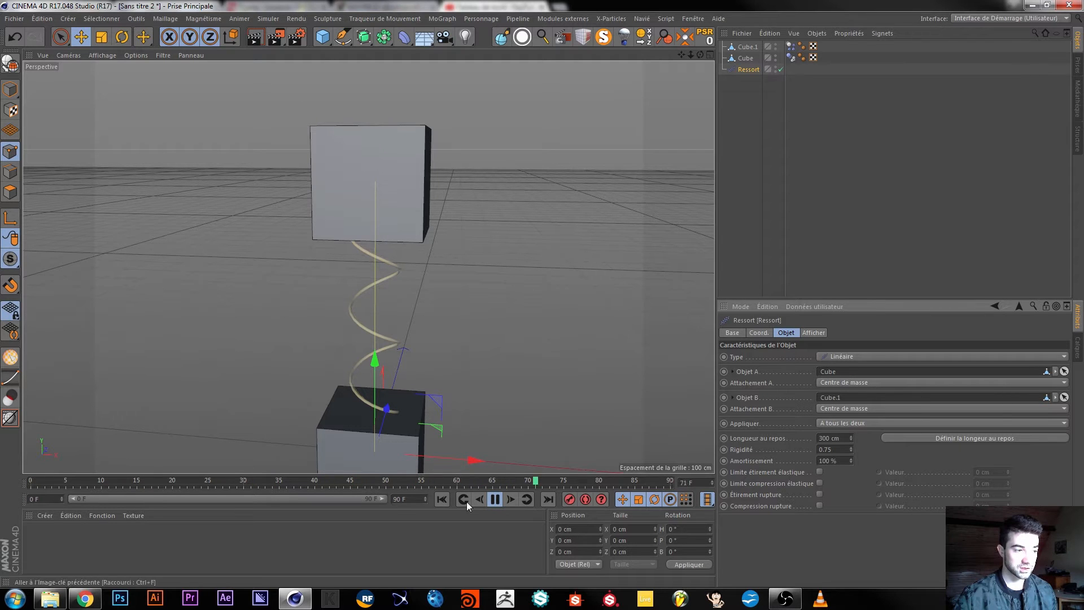
{"action": "left_click", "coordinate": [493, 500]}
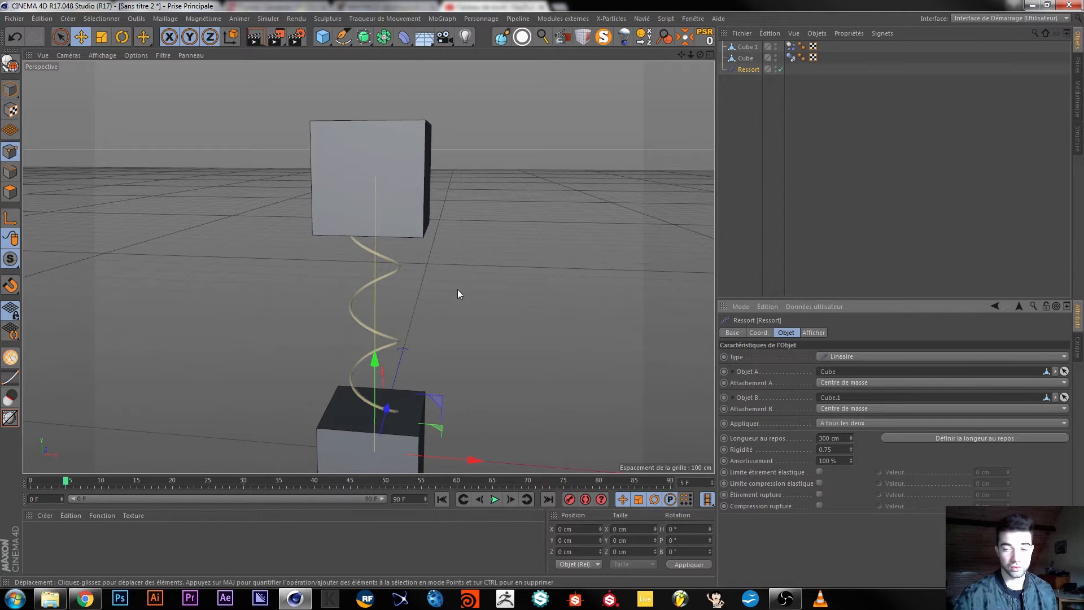
- Set the spring's damping to 10 % and play the simulation
{"action": "left_click_drag", "start_coordinate": [827, 461], "coordinate": [821, 461]}
{"action": "type", "text": "1"}
{"action": "key", "text": "Return"}
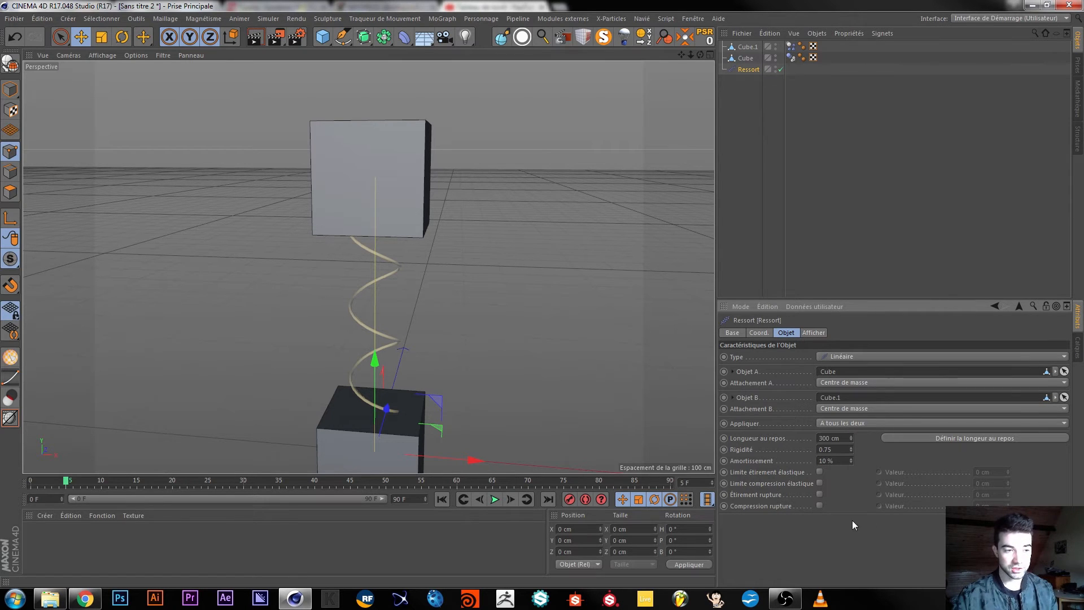
{"action": "left_click", "coordinate": [495, 500]}
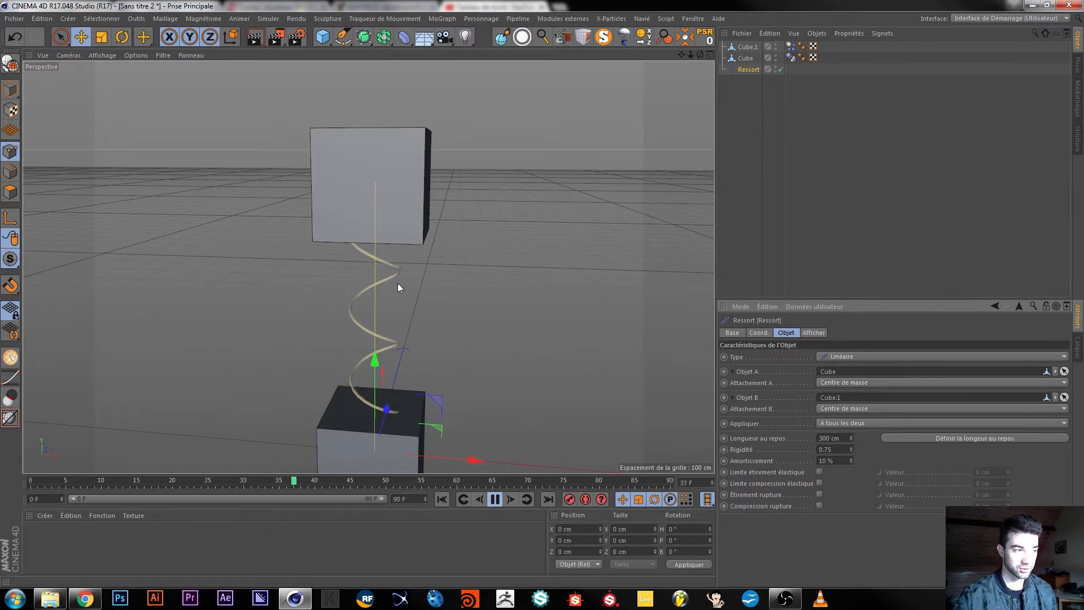
- Set the spring's damping back to 20 %
{"action": "left_click", "coordinate": [828, 461]}
{"action": "type", "text": "20"}
{"action": "key", "text": "Return"}
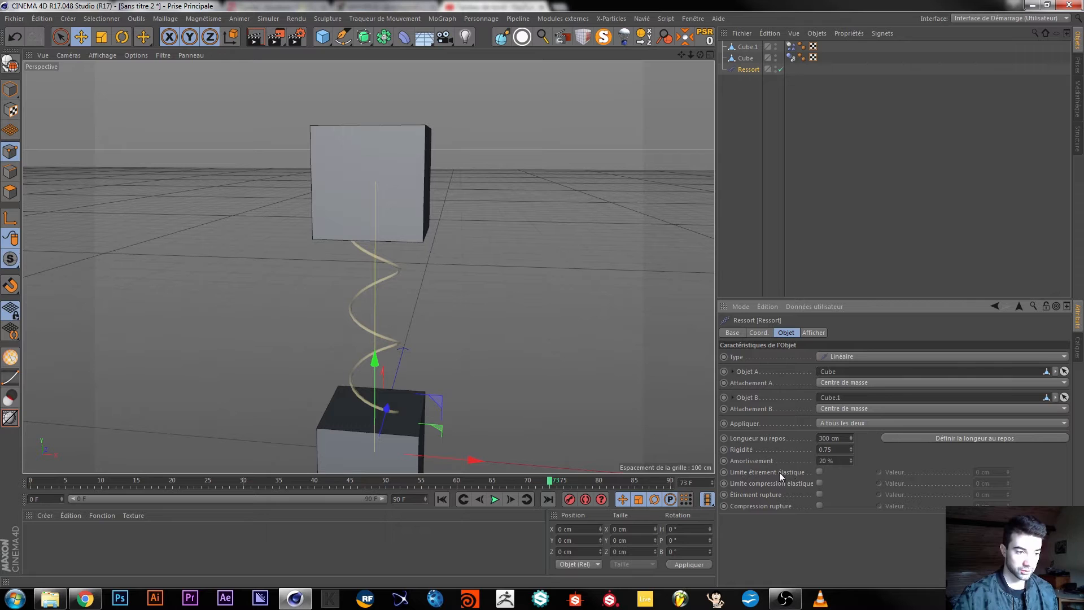
- Try an elastic stretch limit (Limite étirement élastique) of 100 cm in the simulation and turn the limit off again
{"action": "left_click", "coordinate": [820, 472]}
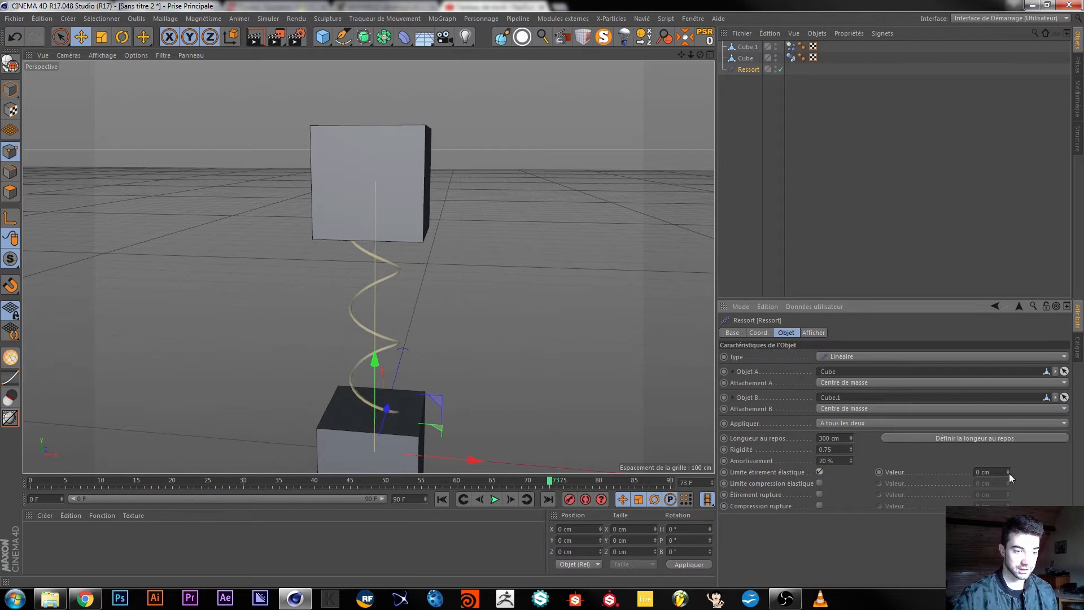
{"action": "left_click", "coordinate": [978, 473]}
{"action": "type", "text": "10"}
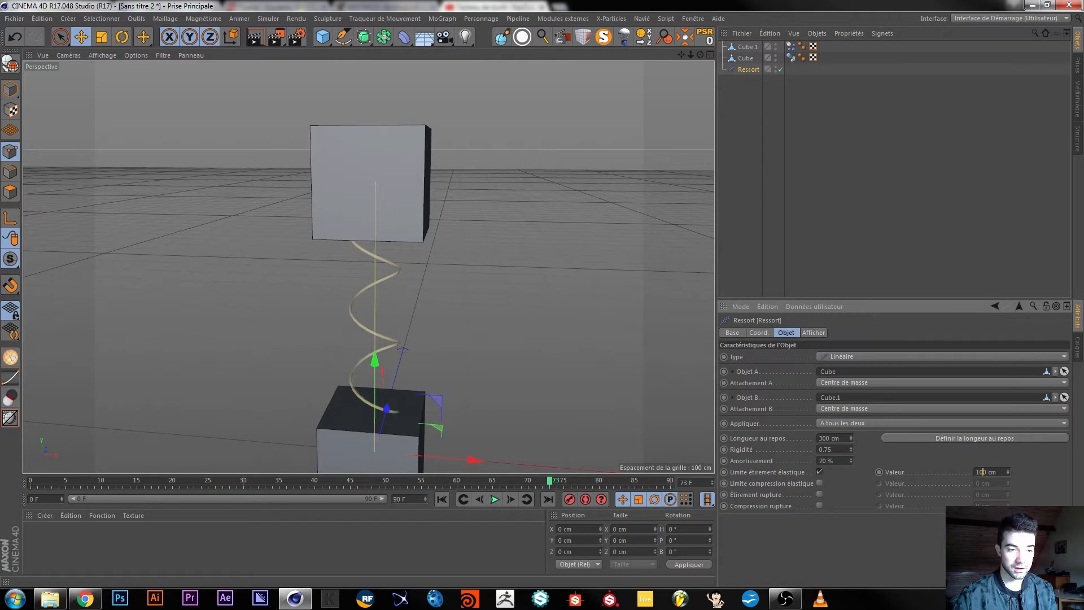
{"action": "left_click", "coordinate": [495, 499]}
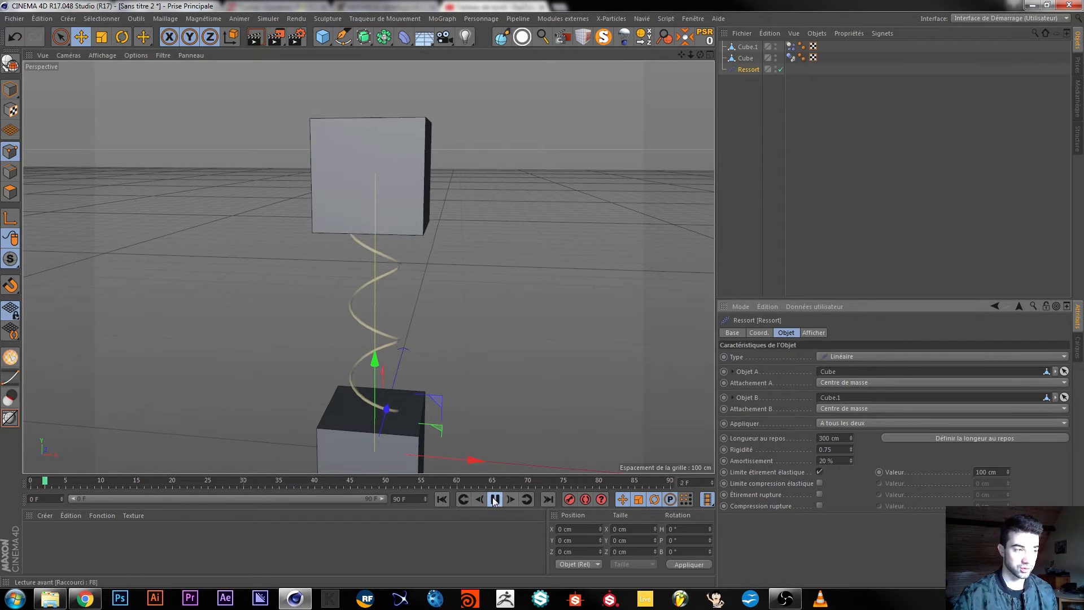
{"action": "left_click", "coordinate": [495, 499]}
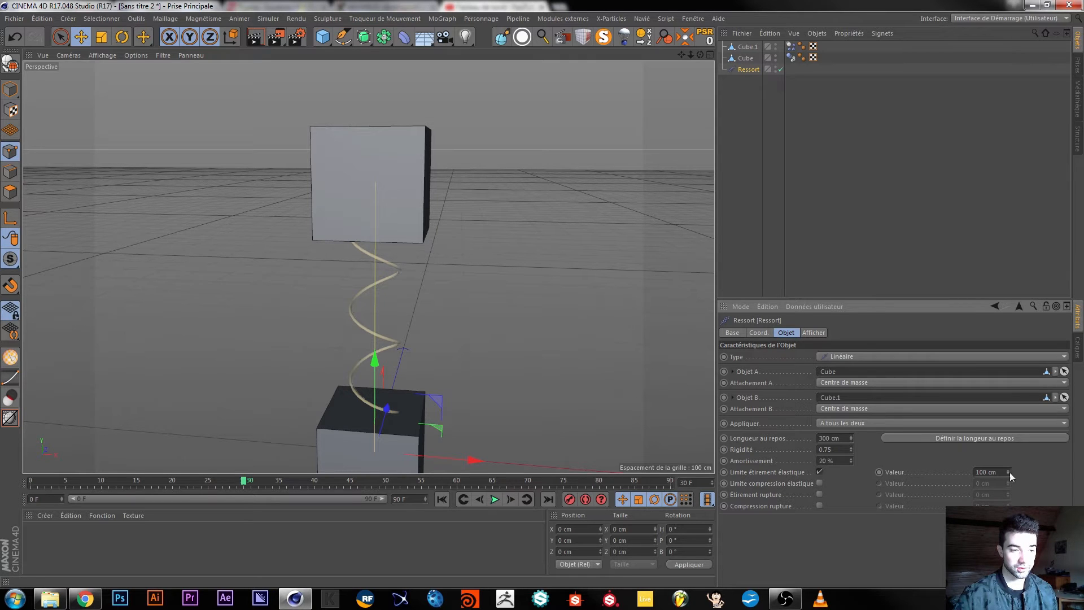
{"action": "left_click", "coordinate": [820, 473]}
- Enable the spring's elastic compression limit (Limite compression élastique) and switch it back off
{"action": "scroll", "coordinate": [390, 350], "scroll_direction": "down", "scroll_amount": 4}
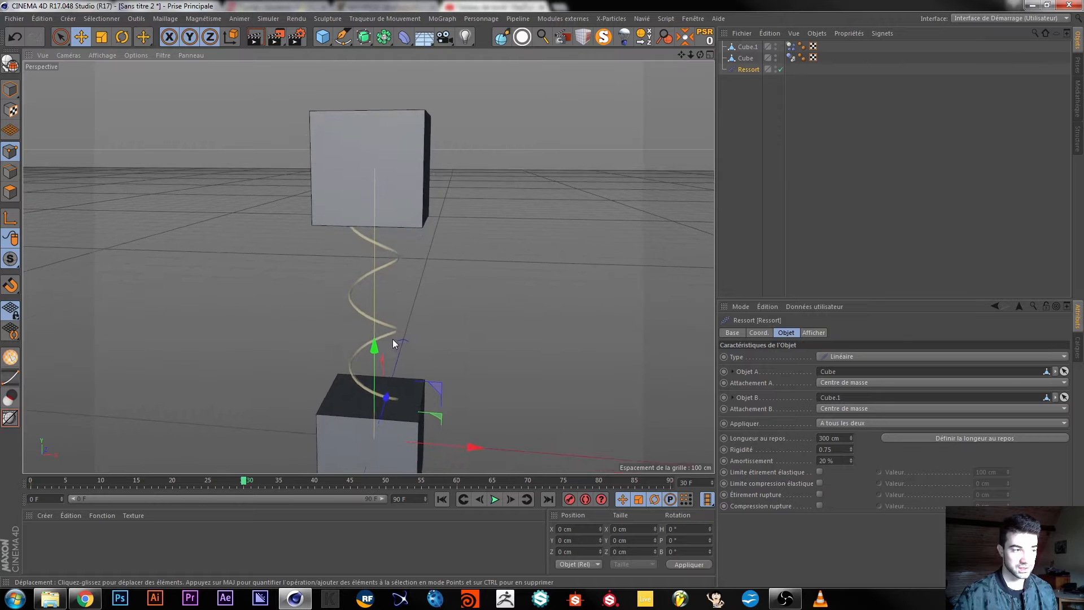
{"action": "left_click_drag", "start_coordinate": [382, 344], "coordinate": [385, 333], "text": "alt"}
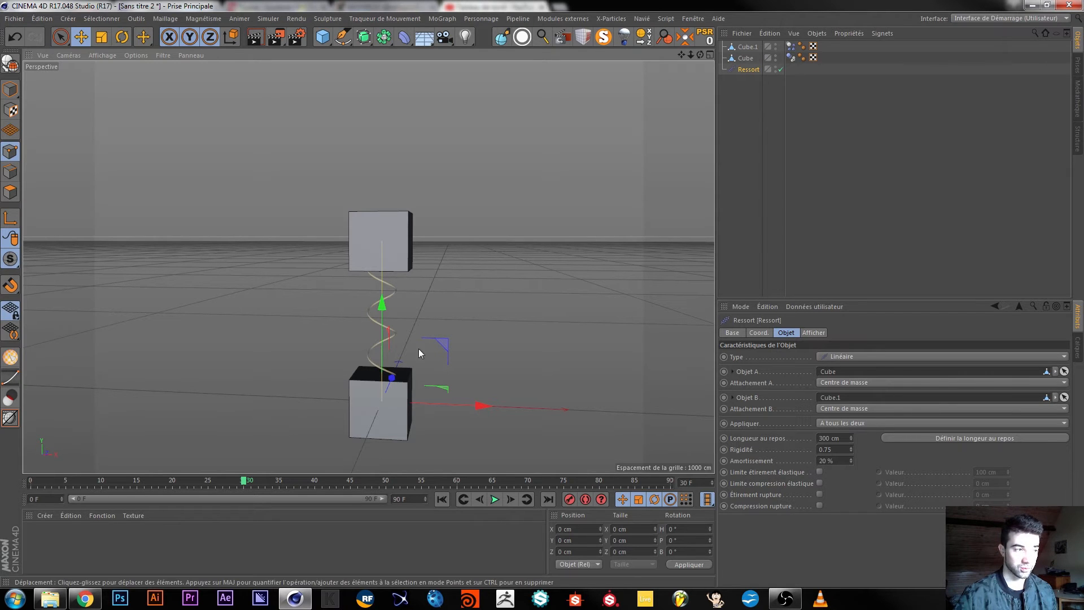
{"action": "left_click", "coordinate": [820, 484]}
{"action": "left_click", "coordinate": [820, 483]}
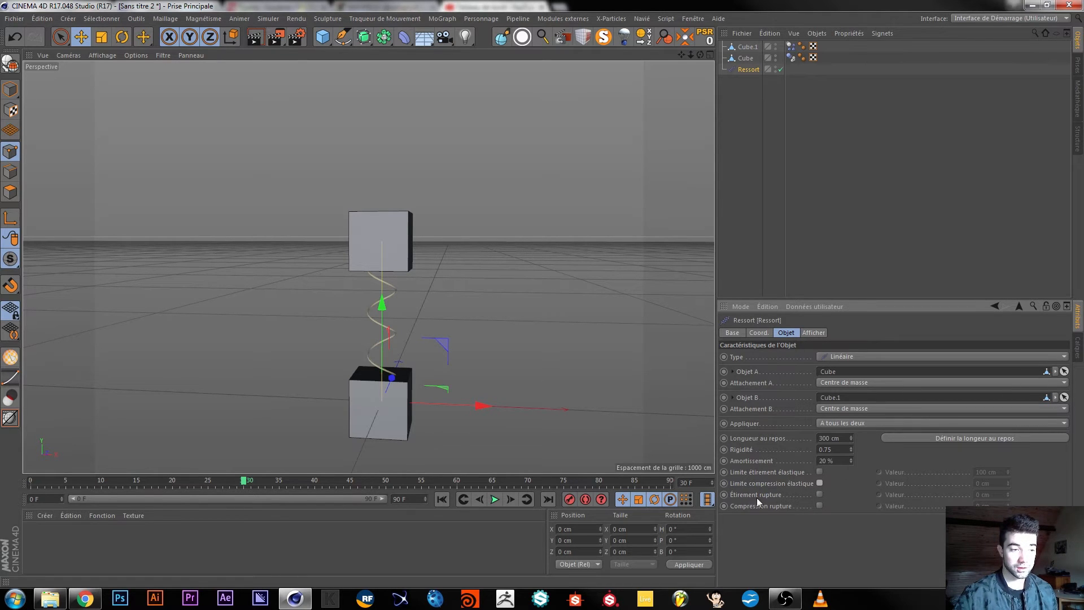
- Try the breaking stretch option (Étirement rupture) in the simulation and disable it again
{"action": "left_click", "coordinate": [820, 494]}
{"action": "left_click", "coordinate": [443, 499]}
{"action": "left_click", "coordinate": [495, 499]}
{"action": "left_click", "coordinate": [496, 499]}
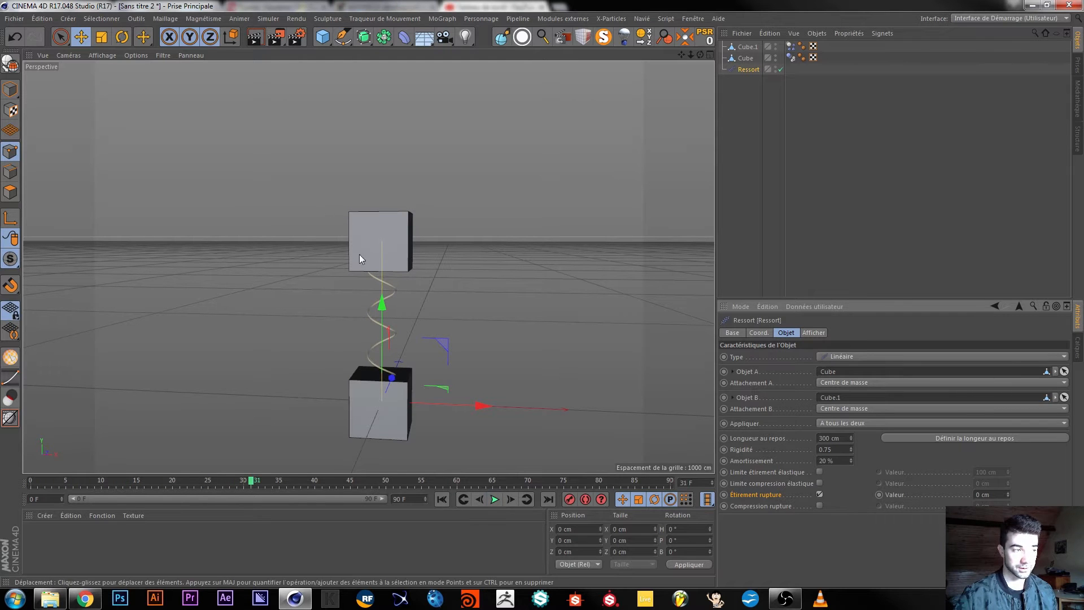
{"action": "left_click", "coordinate": [820, 494]}
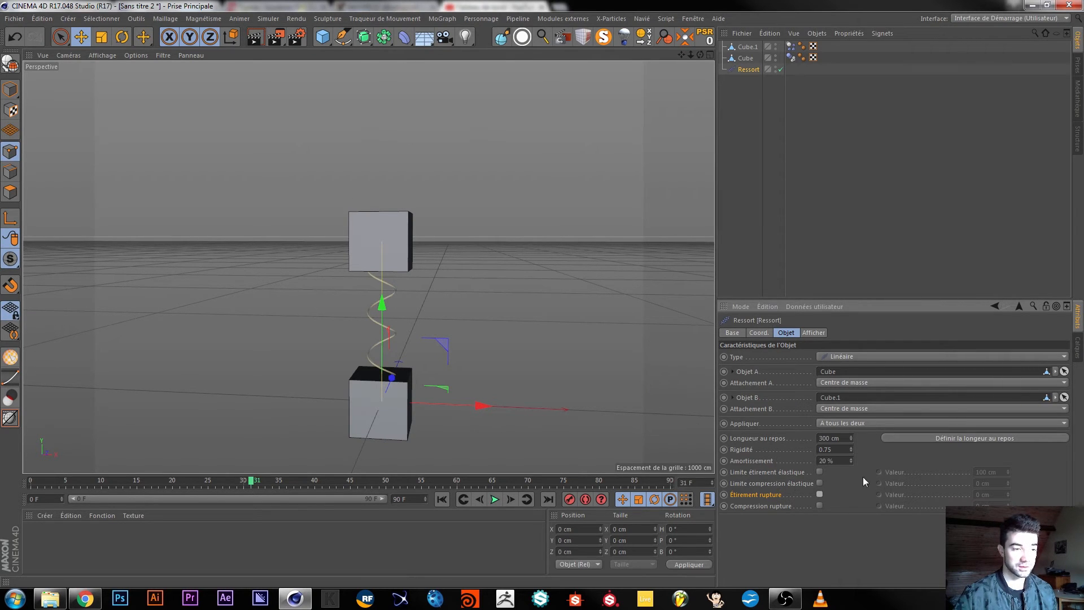
{"action": "left_click", "coordinate": [821, 494]}
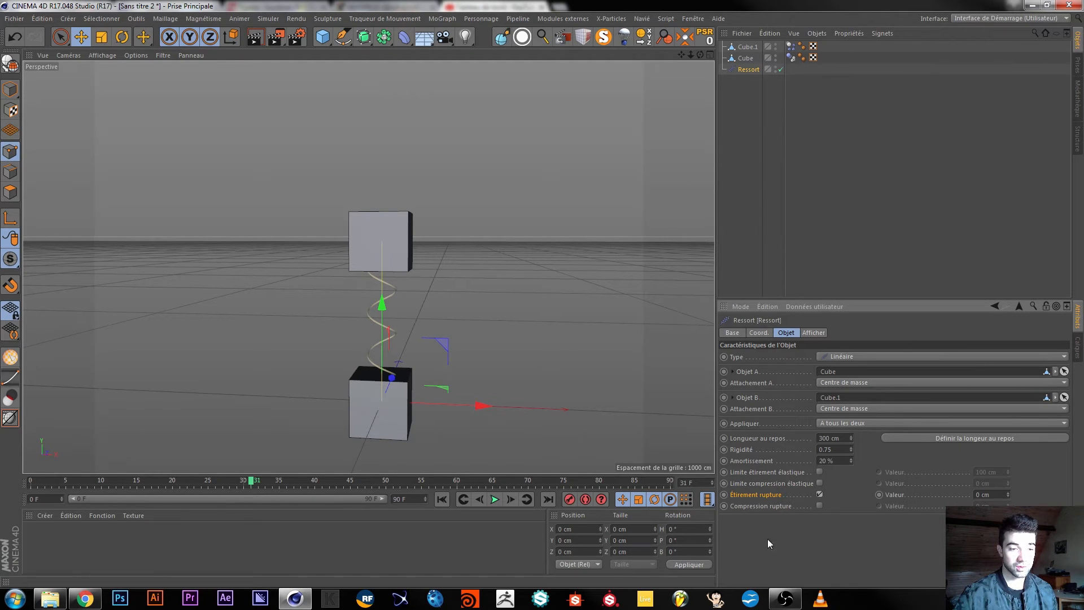
{"action": "left_click", "coordinate": [820, 495]}
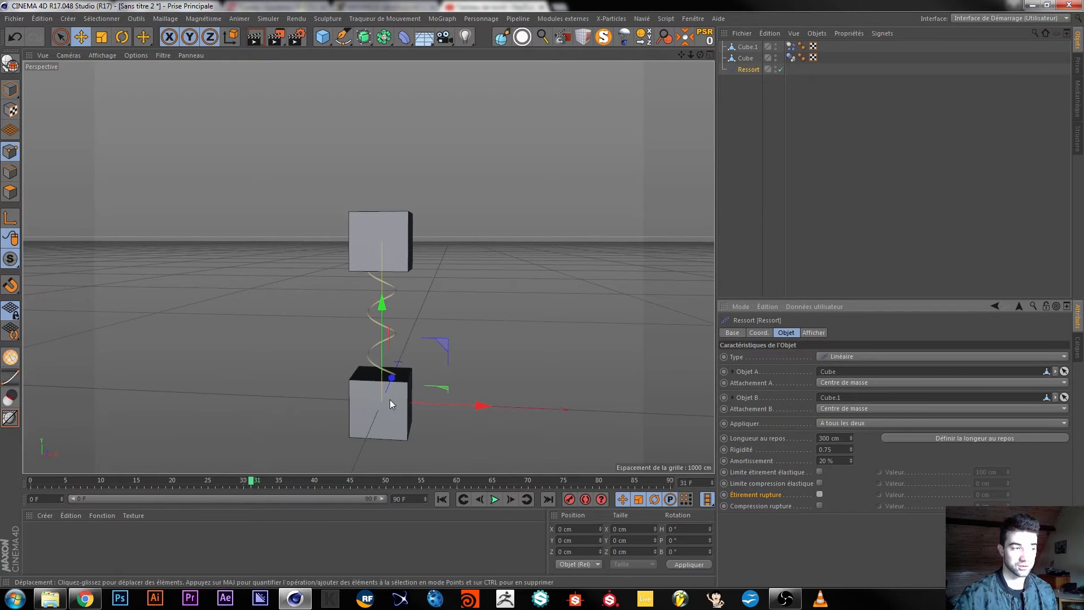
- Examine the spring's display settings (Afficher)
{"action": "left_click_drag", "start_coordinate": [390, 411], "coordinate": [365, 401], "text": "alt"}
{"action": "right_click_drag", "start_coordinate": [364, 401], "coordinate": [386, 413], "text": "alt"}
{"action": "left_click_drag", "start_coordinate": [386, 413], "coordinate": [406, 415], "text": "alt"}
{"action": "middle_click_drag", "start_coordinate": [406, 416], "coordinate": [381, 375], "text": "alt"}
{"action": "left_click_drag", "start_coordinate": [381, 375], "coordinate": [372, 391], "text": "alt"}
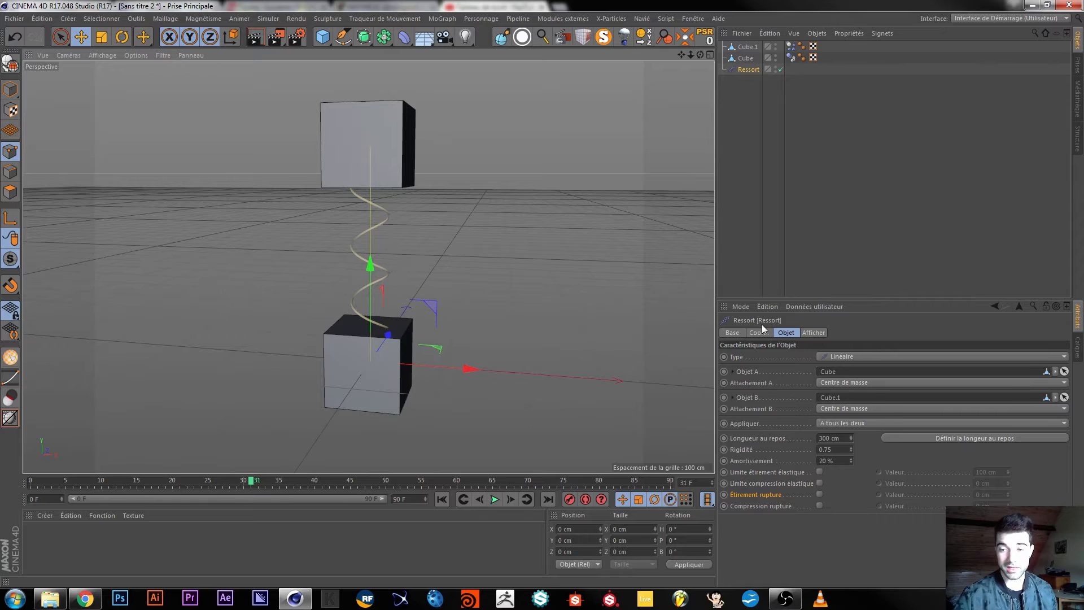
{"action": "middle_click_drag", "start_coordinate": [354, 360], "coordinate": [371, 359], "text": "alt"}
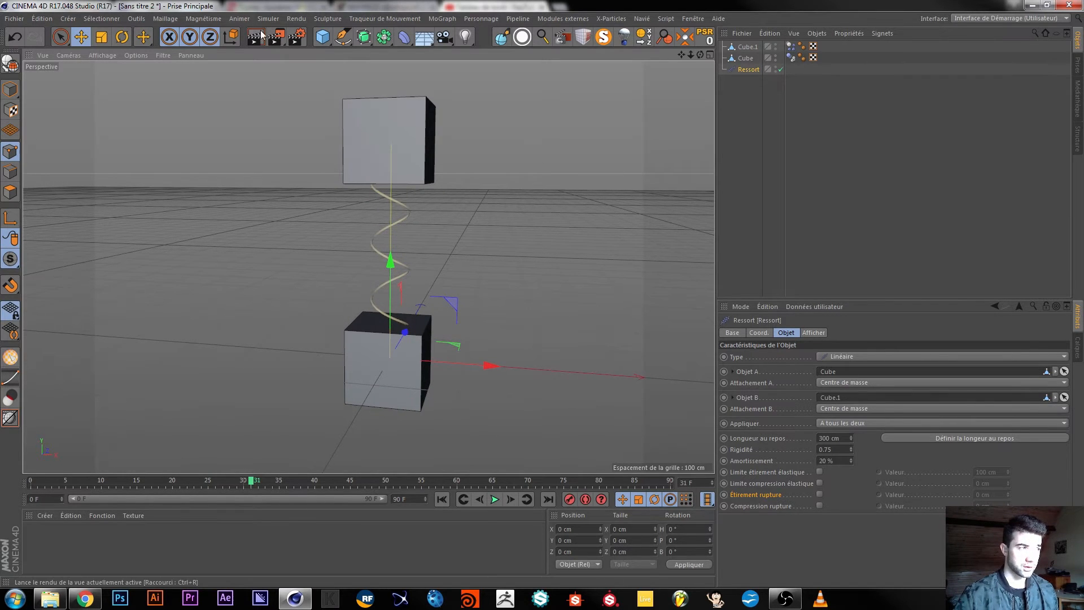
{"action": "left_click", "coordinate": [743, 96]}
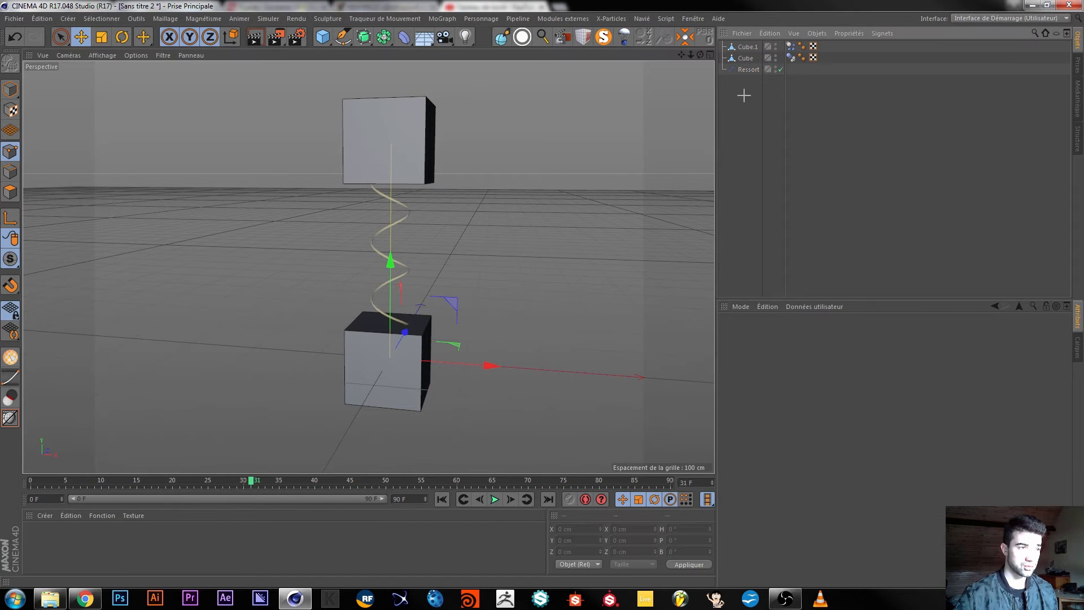
{"action": "left_click", "coordinate": [747, 70]}
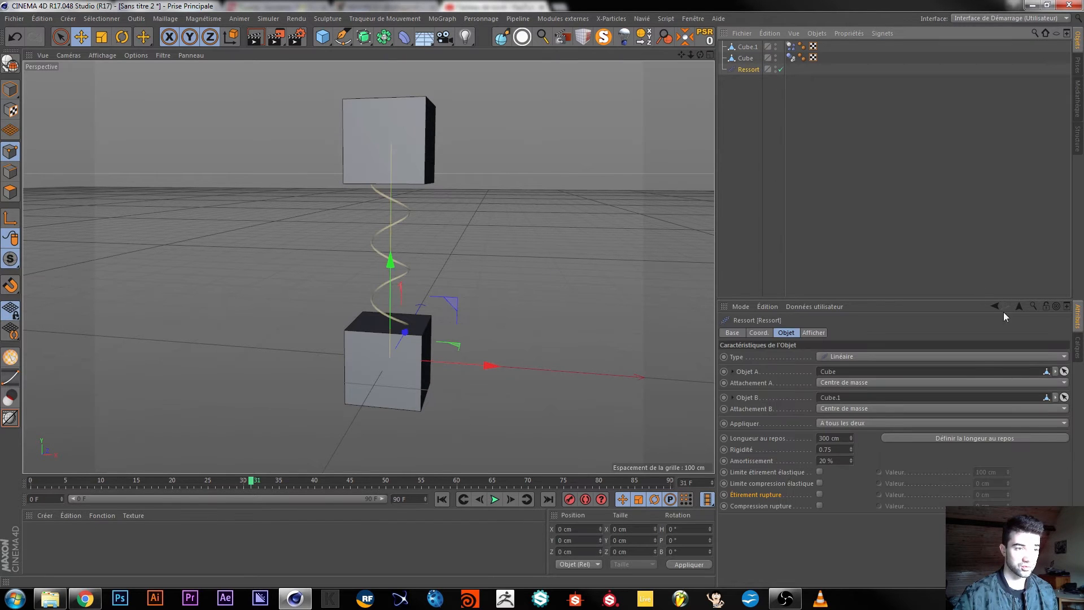
{"action": "left_click", "coordinate": [813, 333]}
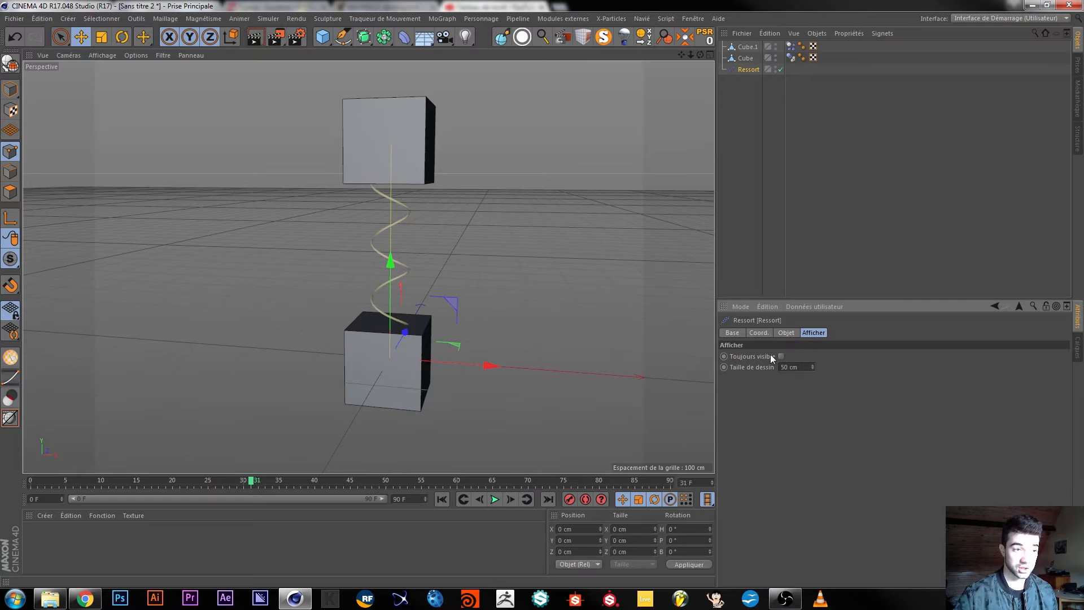
- Render the view with nothing selected to check whether the spring is rendered, and return to the normal view
{"action": "left_click", "coordinate": [720, 217]}
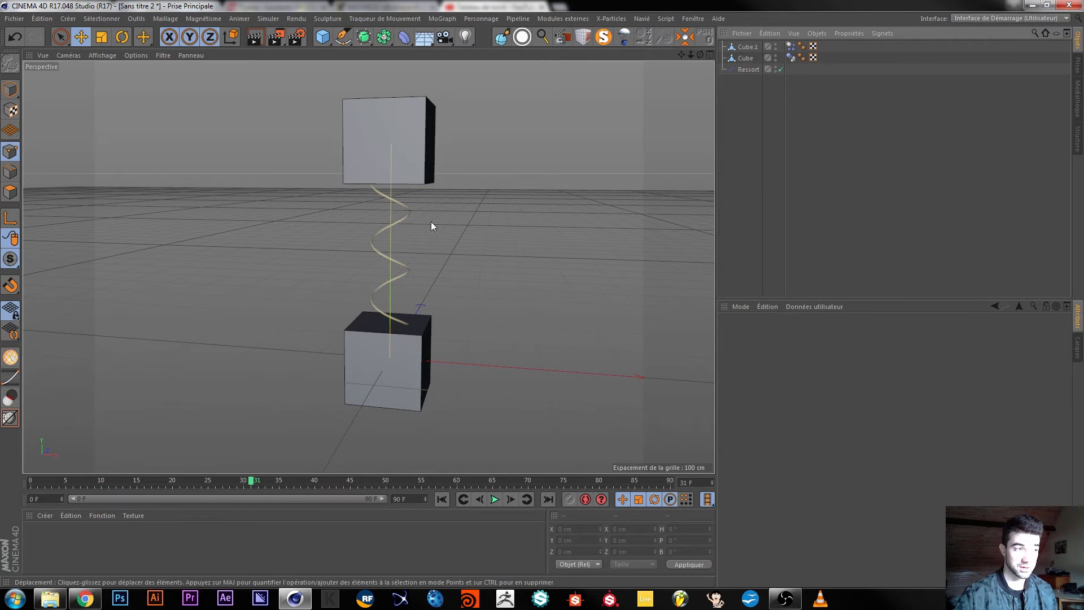
{"action": "left_click_drag", "start_coordinate": [445, 321], "coordinate": [344, 65], "text": "alt"}
{"action": "left_click", "coordinate": [256, 42]}
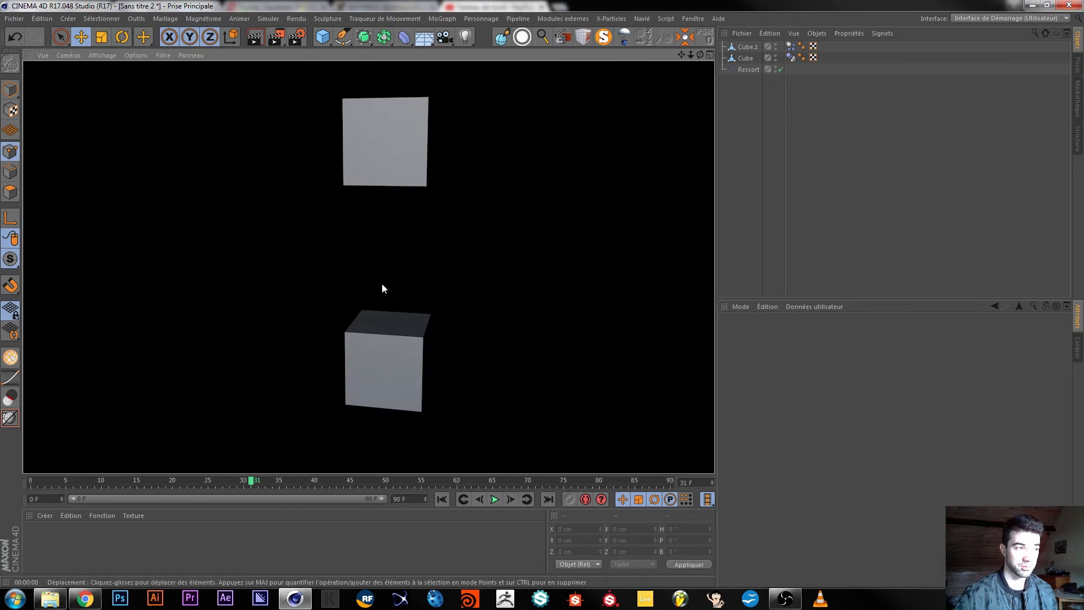
{"action": "left_click", "coordinate": [434, 296]}
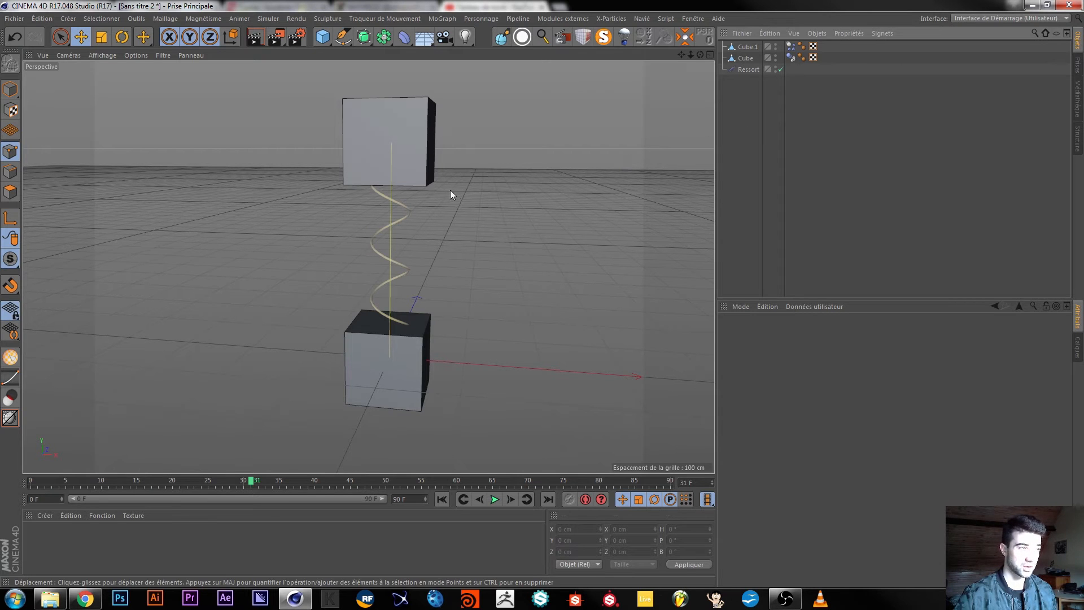
- Add a spiral spline (Spirale) with an initial radius of 20 cm and rotate it upright above the lower cube
{"action": "left_click", "coordinate": [343, 36]}
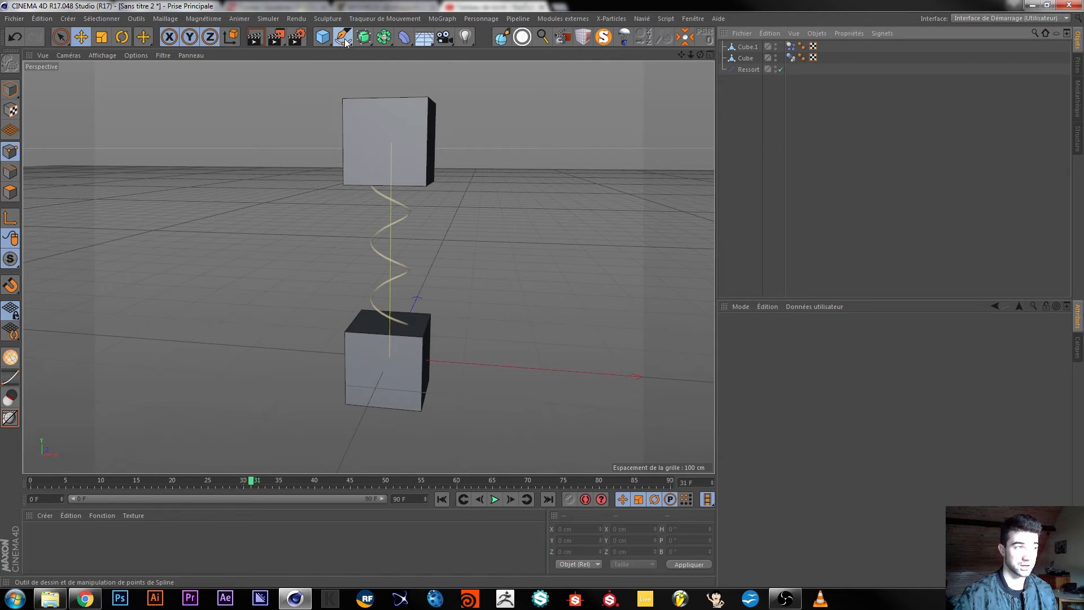
{"action": "left_click", "coordinate": [477, 93]}
{"action": "left_click", "coordinate": [806, 358]}
{"action": "key", "text": "BackSpace"}
{"action": "key", "text": "Return"}
{"action": "left_click", "coordinate": [122, 38]}
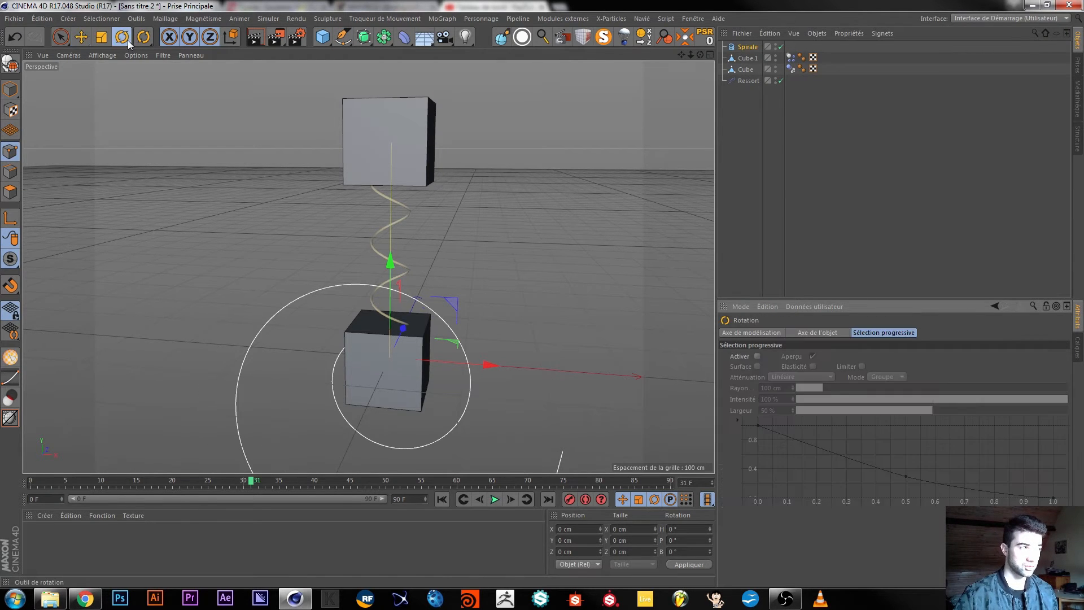
{"action": "left_click_drag", "start_coordinate": [395, 371], "coordinate": [374, 251]}
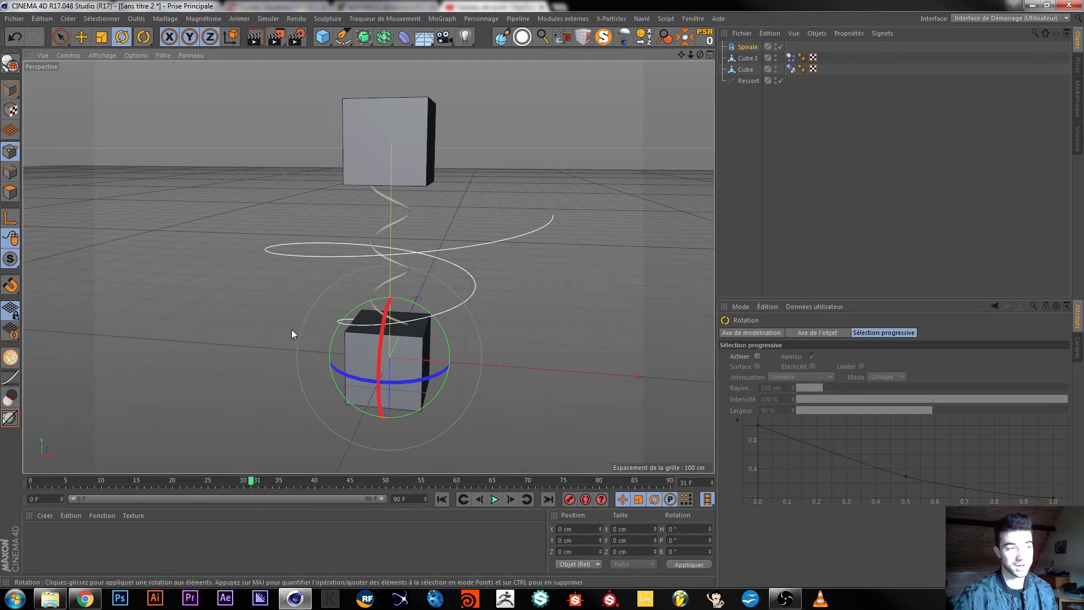
- Set the spiral's final radius to 20 cm, height to 291 cm and final angle to 5024°
{"action": "left_click", "coordinate": [745, 47]}
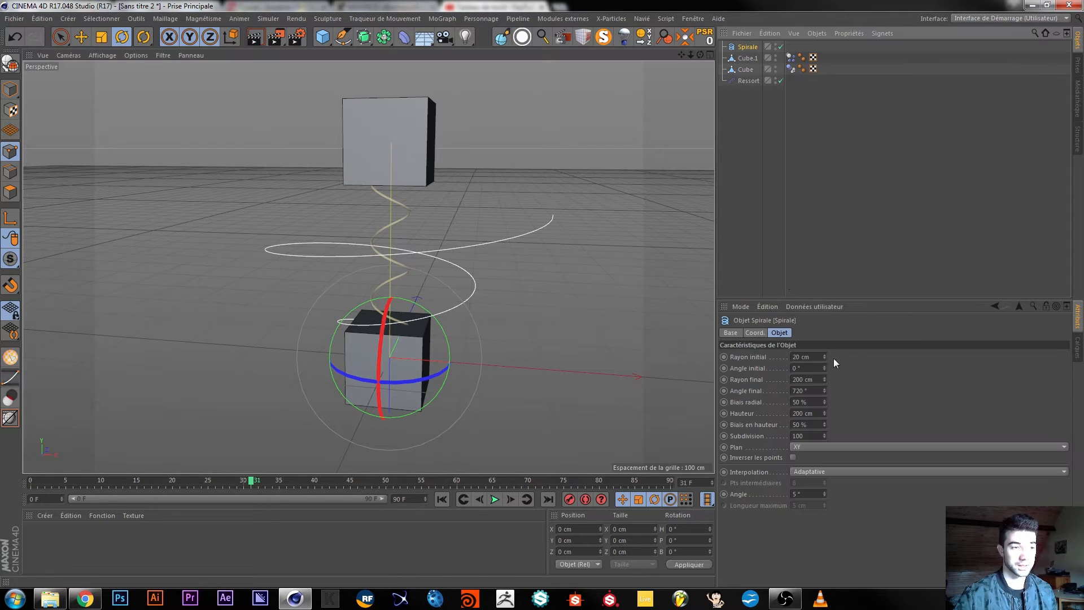
{"action": "left_click", "coordinate": [808, 379]}
{"action": "key", "text": "BackSpace"}
{"action": "key", "text": "Return"}
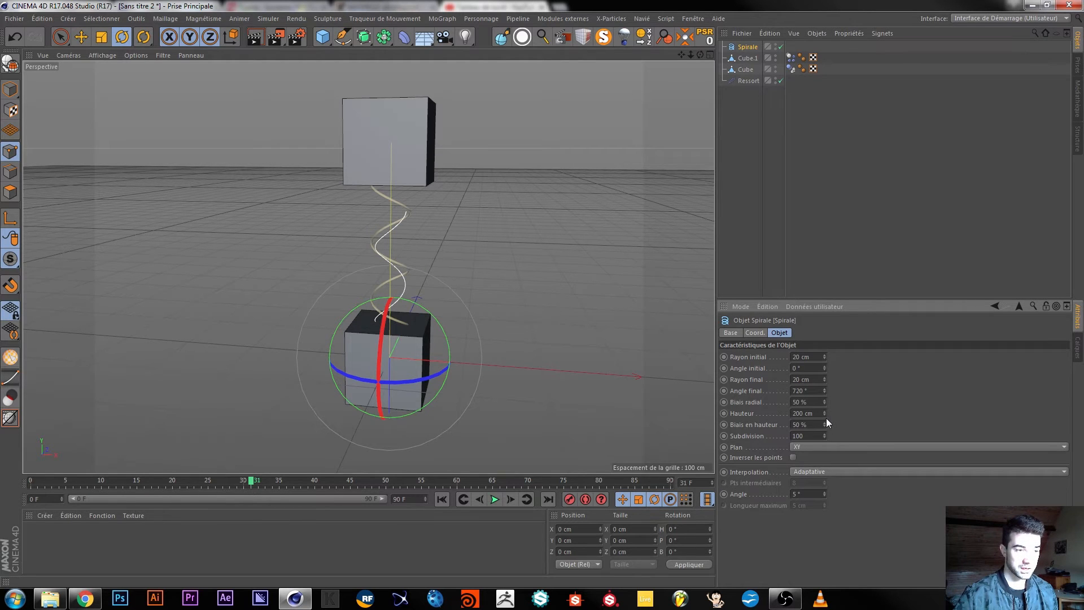
{"action": "left_click_drag", "start_coordinate": [823, 413], "coordinate": [823, 391]}
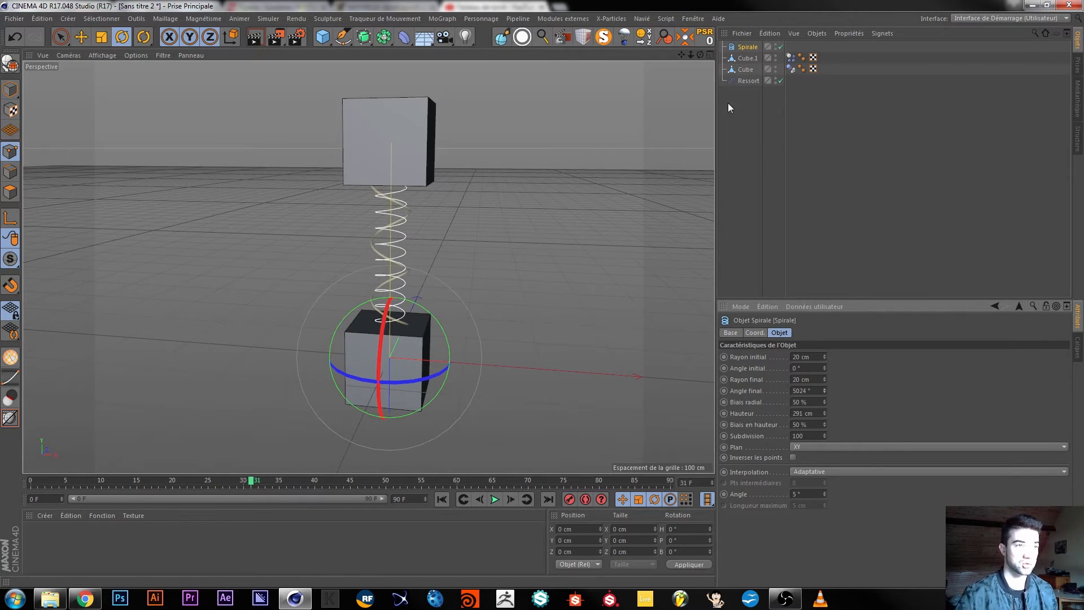
- Add a sweep generator (Extrusion contrôlée) and place the spiral inside it as its child
{"action": "left_click", "coordinate": [383, 39]}
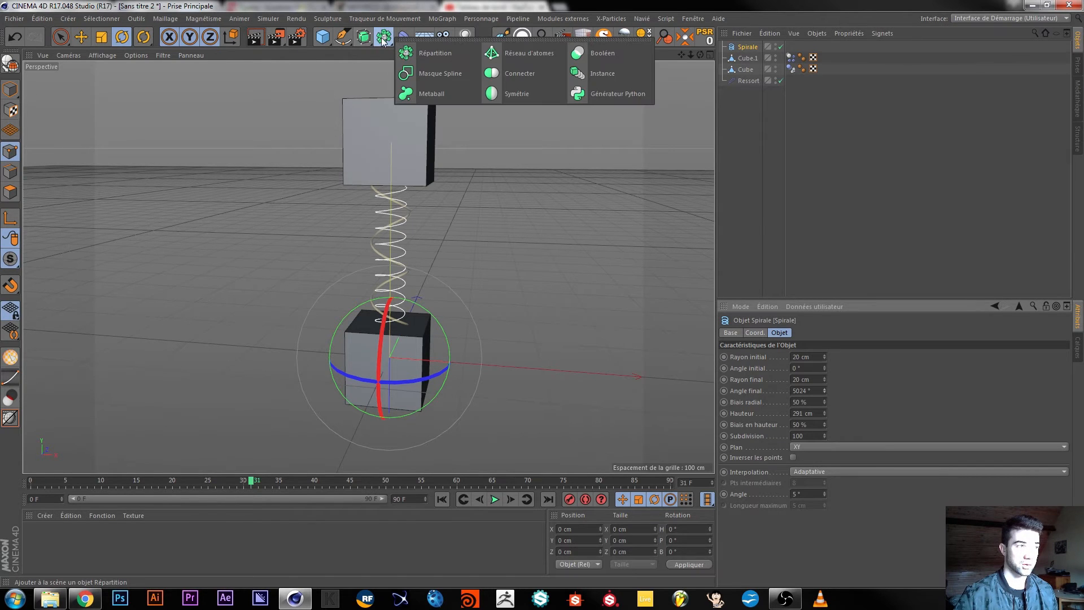
{"action": "left_click", "coordinate": [363, 39]}
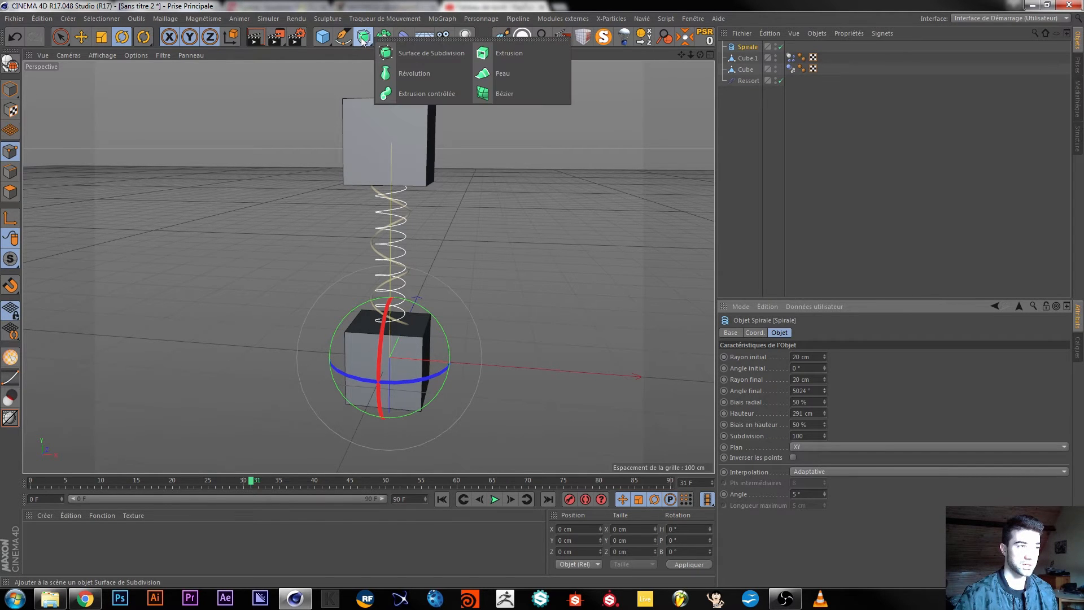
{"action": "left_click", "coordinate": [424, 95]}
{"action": "left_click_drag", "start_coordinate": [751, 43], "coordinate": [751, 45]}
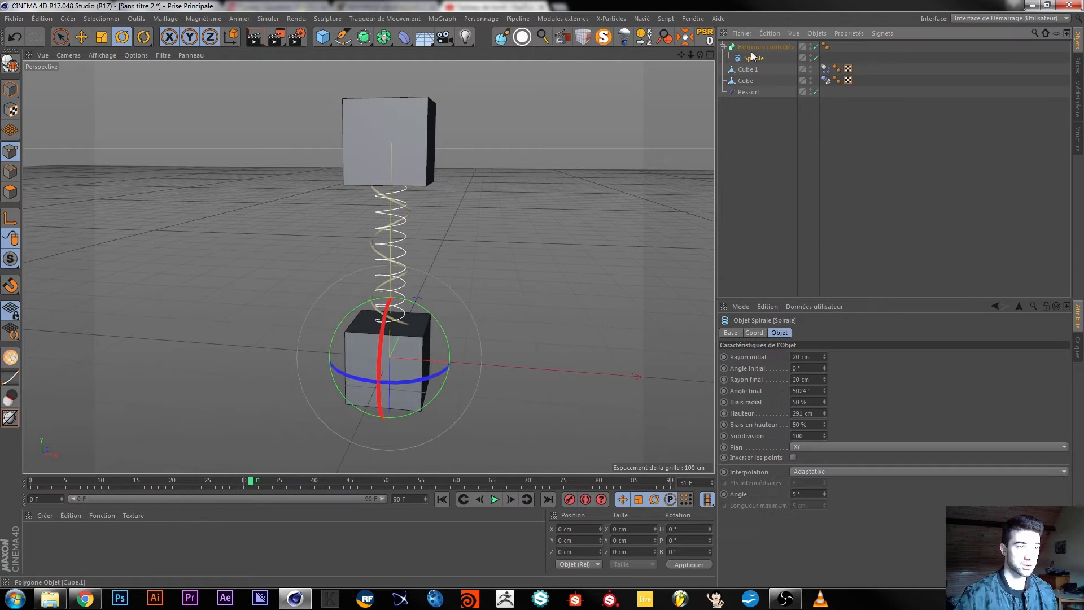
- Create a circle spline (Cercle) with a radius of 2 cm and place it above the spiral inside the sweep as its profile
{"action": "left_click", "coordinate": [323, 38]}
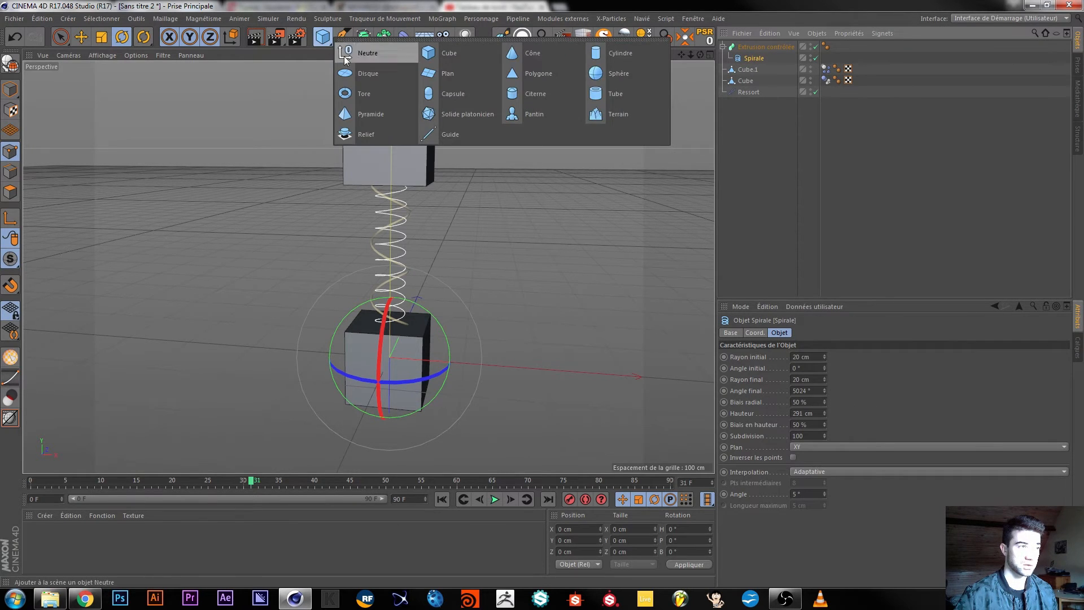
{"action": "left_click", "coordinate": [343, 38]}
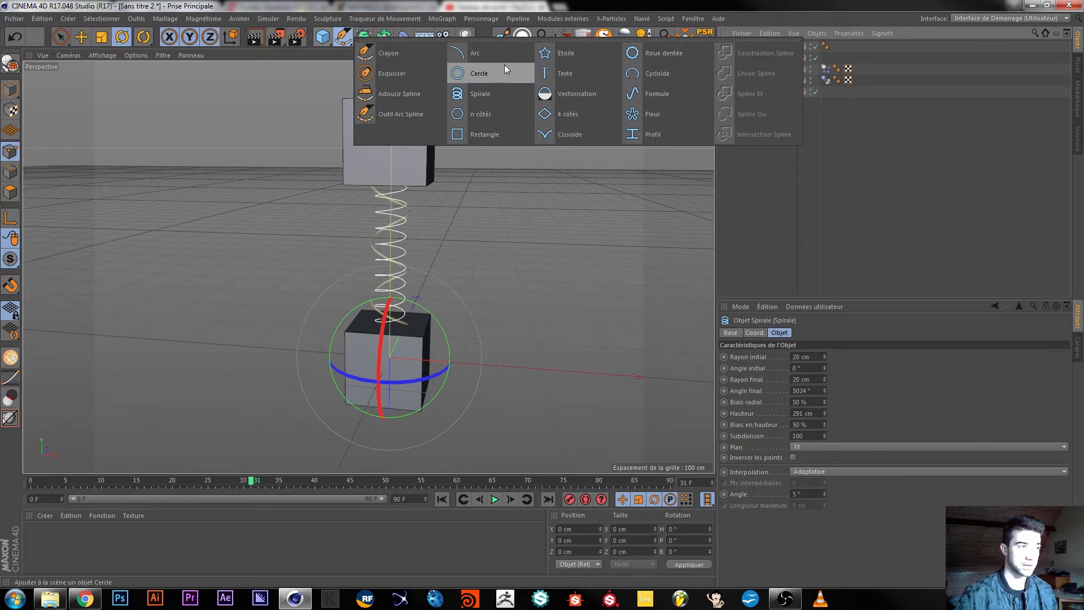
{"action": "left_click", "coordinate": [504, 64]}
{"action": "left_click", "coordinate": [805, 377]}
{"action": "key", "text": "Return"}
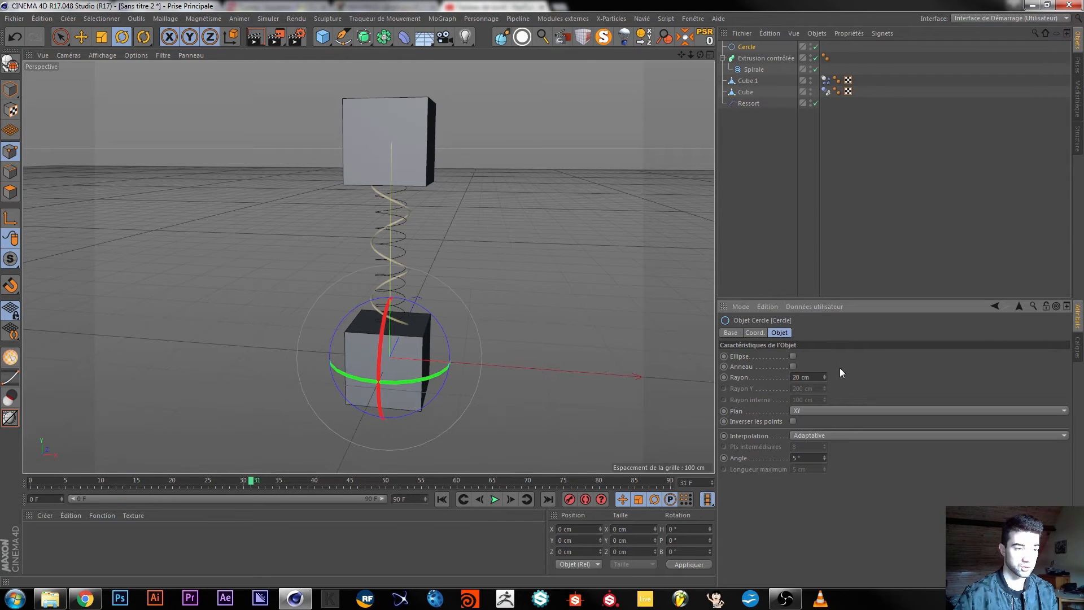
{"action": "left_click_drag", "start_coordinate": [746, 47], "coordinate": [752, 63]}
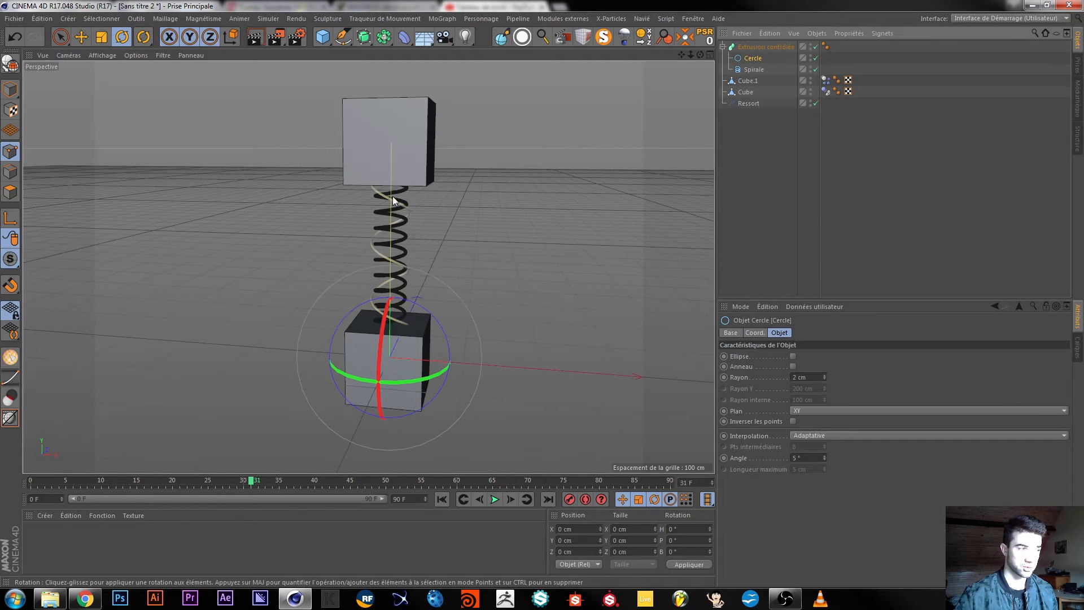
- Render the view to check the swept spring between the cubes, and return to the normal view
{"action": "scroll", "coordinate": [395, 283], "scroll_direction": "up", "scroll_amount": 5}
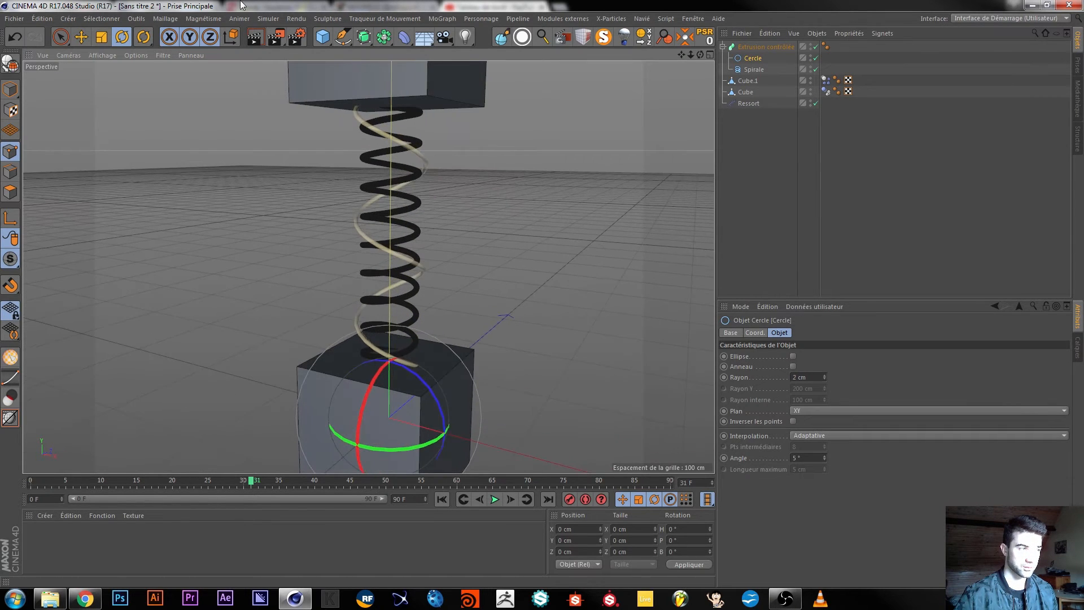
{"action": "left_click", "coordinate": [255, 36]}
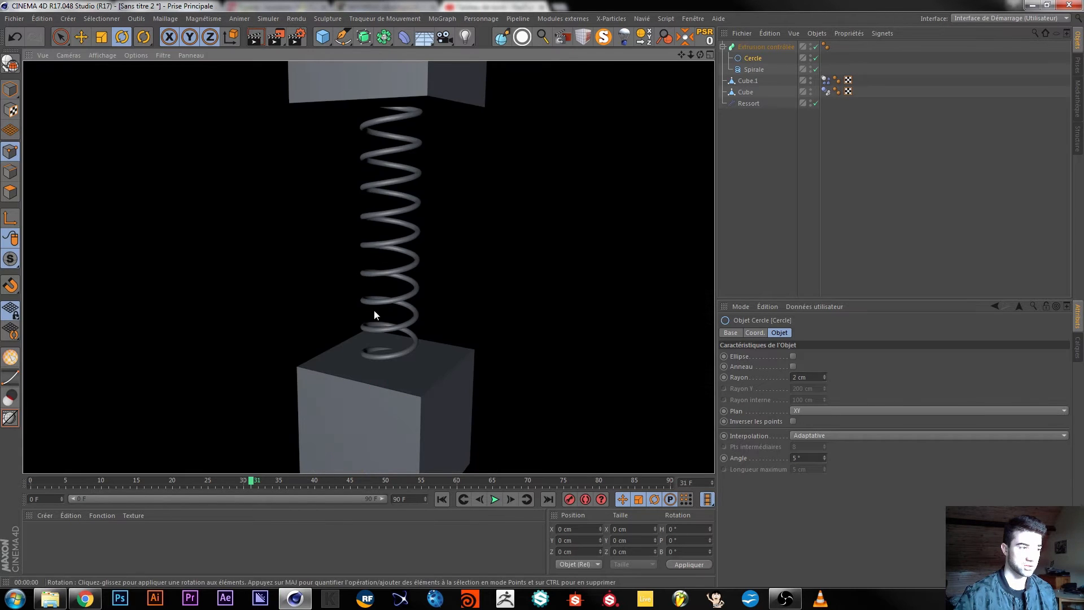
{"action": "scroll", "coordinate": [374, 310], "scroll_direction": "down", "scroll_amount": 3}
{"action": "left_click_drag", "start_coordinate": [350, 345], "coordinate": [409, 329], "text": "alt"}
- Play the animation and stop it to compare the swept spring's behaviour with the moving cubes
{"action": "left_click", "coordinate": [494, 501]}
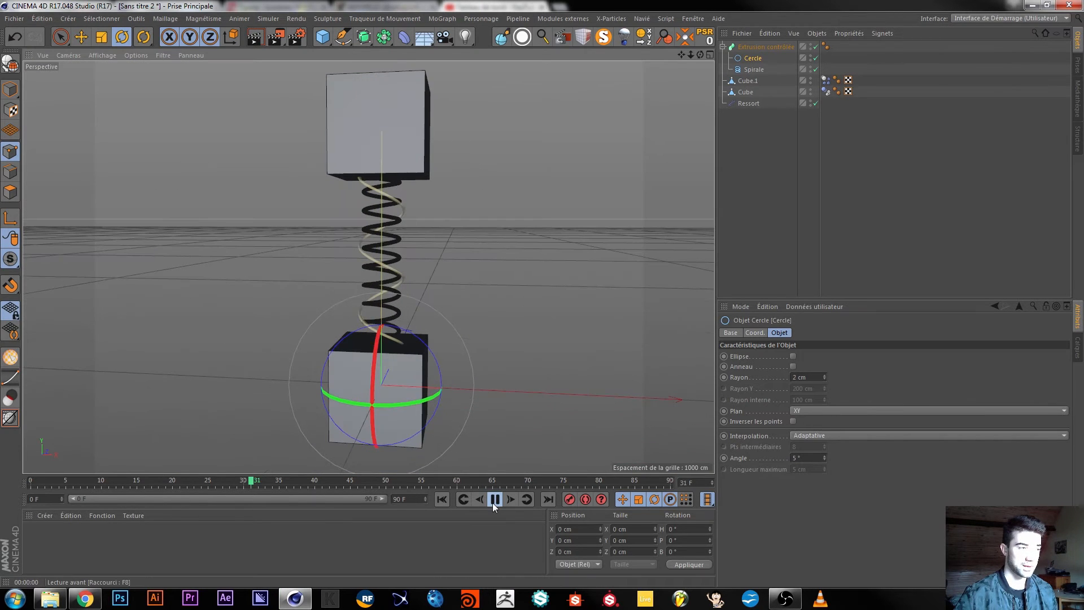
{"action": "left_click", "coordinate": [493, 503]}
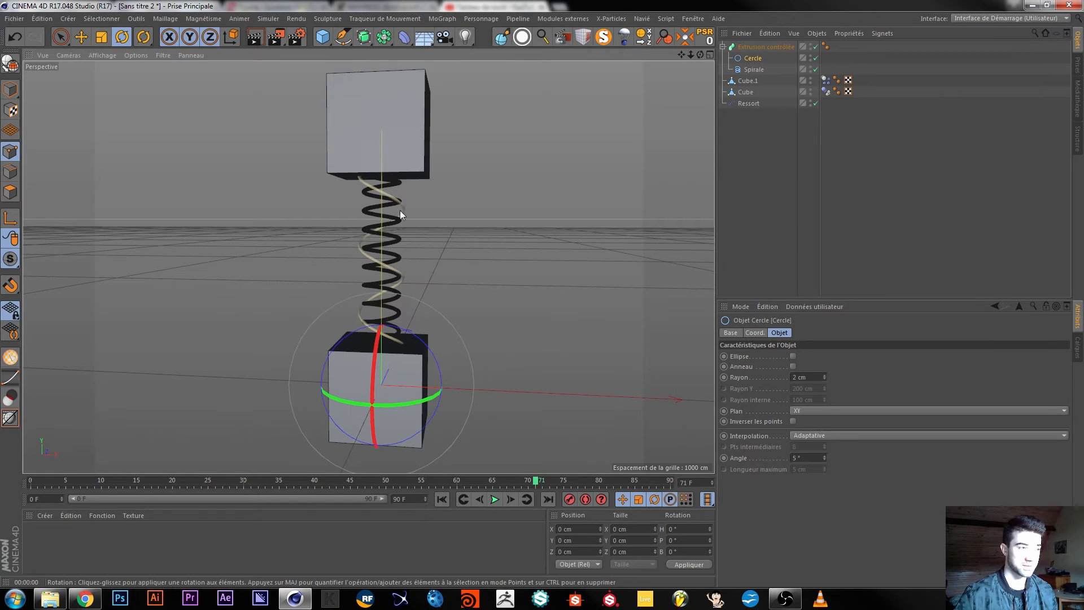
{"action": "left_click_drag", "start_coordinate": [368, 188], "coordinate": [355, 222], "text": "alt"}
{"action": "mouse_move", "coordinate": [400, 149]}
{"action": "middle_mouse_down", "text": "alt"}
{"action": "mouse_move", "coordinate": [395, 192]}
{"action": "mouse_move", "coordinate": [398, 164]}
{"action": "middle_mouse_up", "text": "alt"}
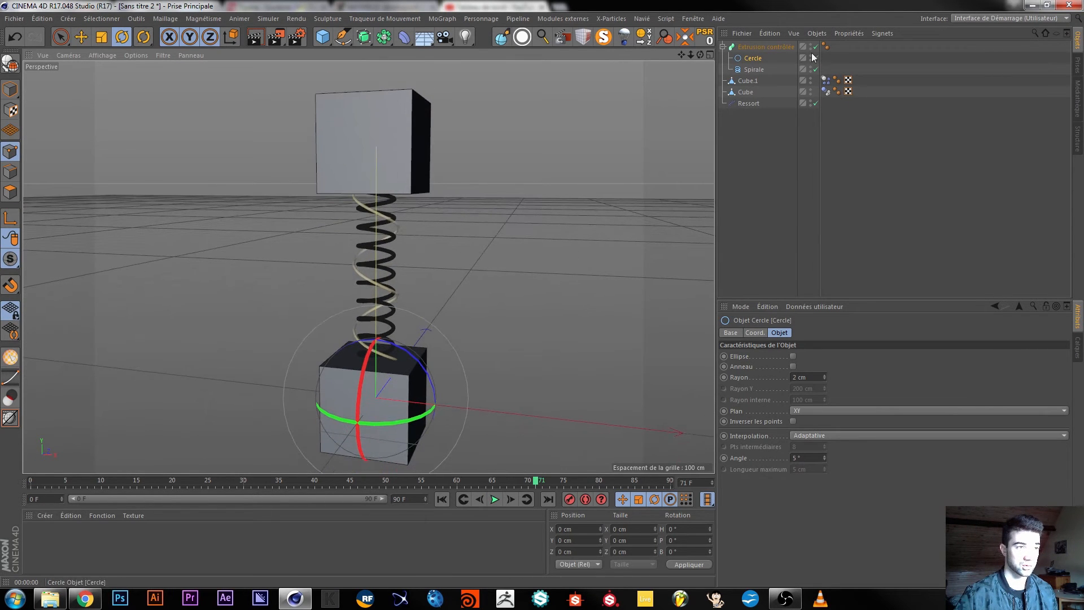
- Add an XPresso tag to the Extrusion contrôlée object and bring its node editor into view
{"action": "left_click", "coordinate": [723, 47]}
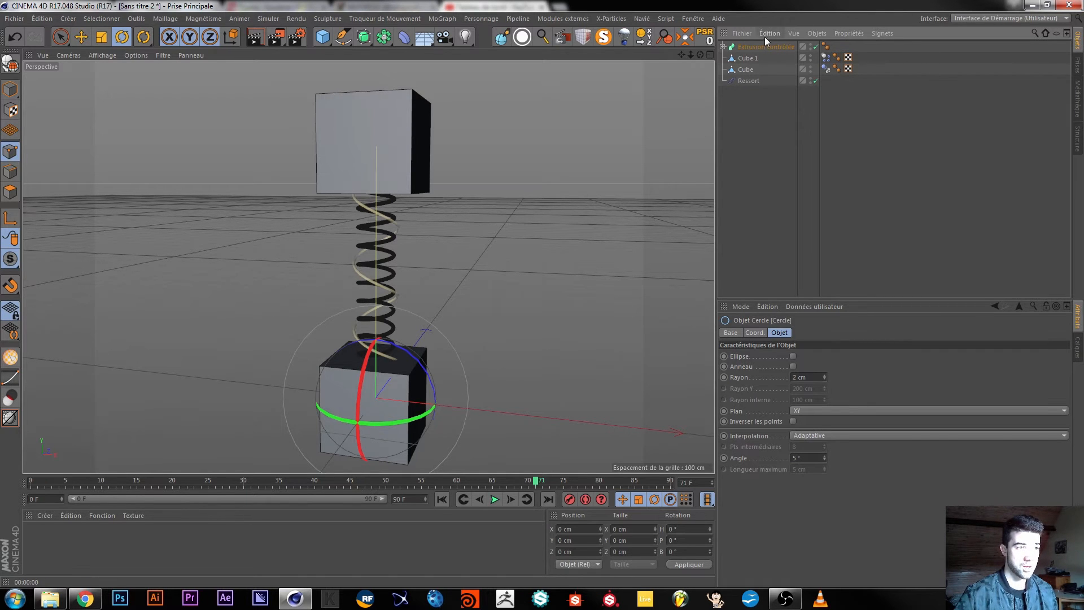
{"action": "right_click", "coordinate": [752, 47]}
{"action": "mouse_move", "coordinate": [883, 18]}
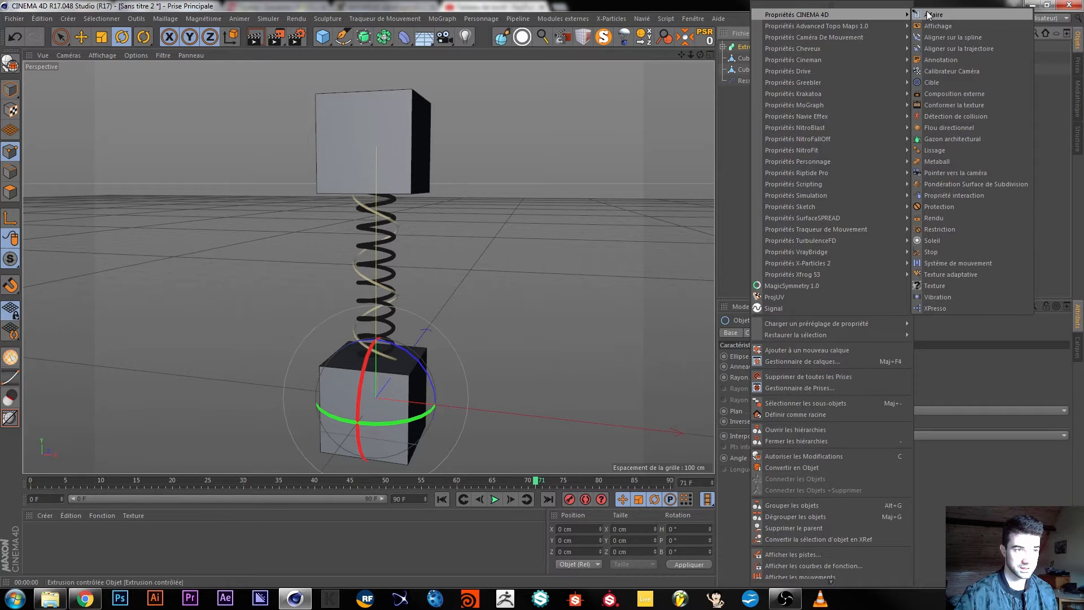
{"action": "left_click", "coordinate": [937, 308]}
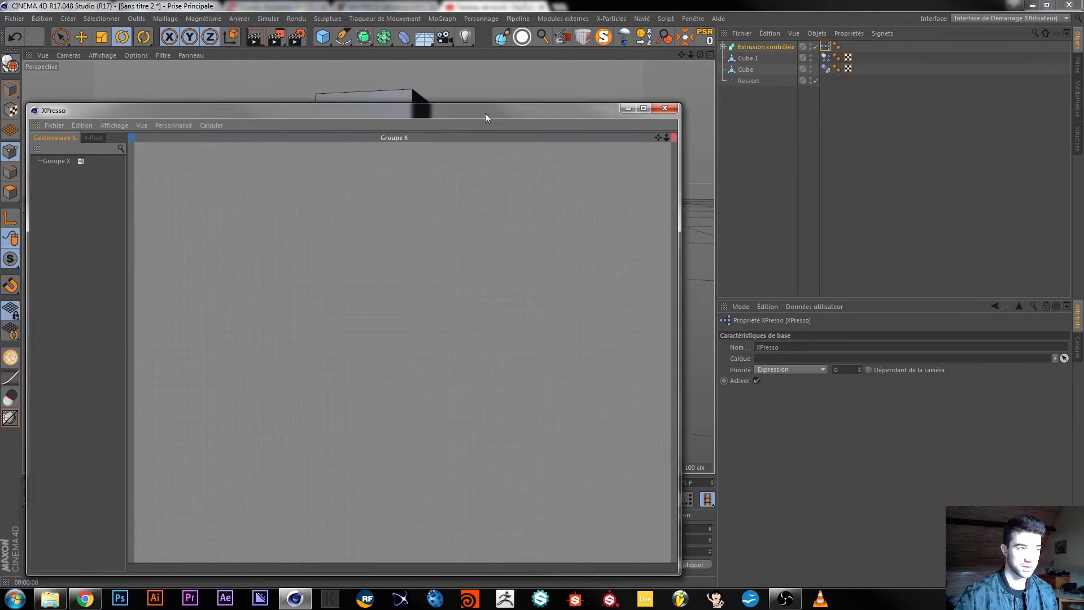
{"action": "left_click_drag", "start_coordinate": [485, 113], "coordinate": [491, 66]}
- Add nodes for the upper cube (Cube.1) and the spiral (Spirale) to the XPresso graph
{"action": "left_click", "coordinate": [722, 46]}
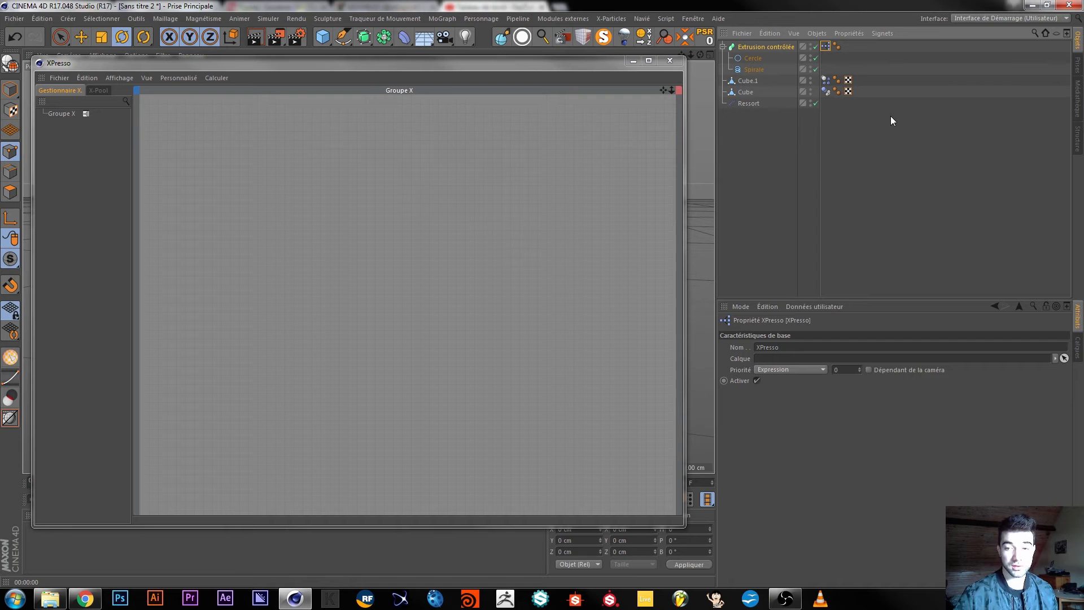
{"action": "left_click_drag", "start_coordinate": [544, 64], "coordinate": [556, 427]}
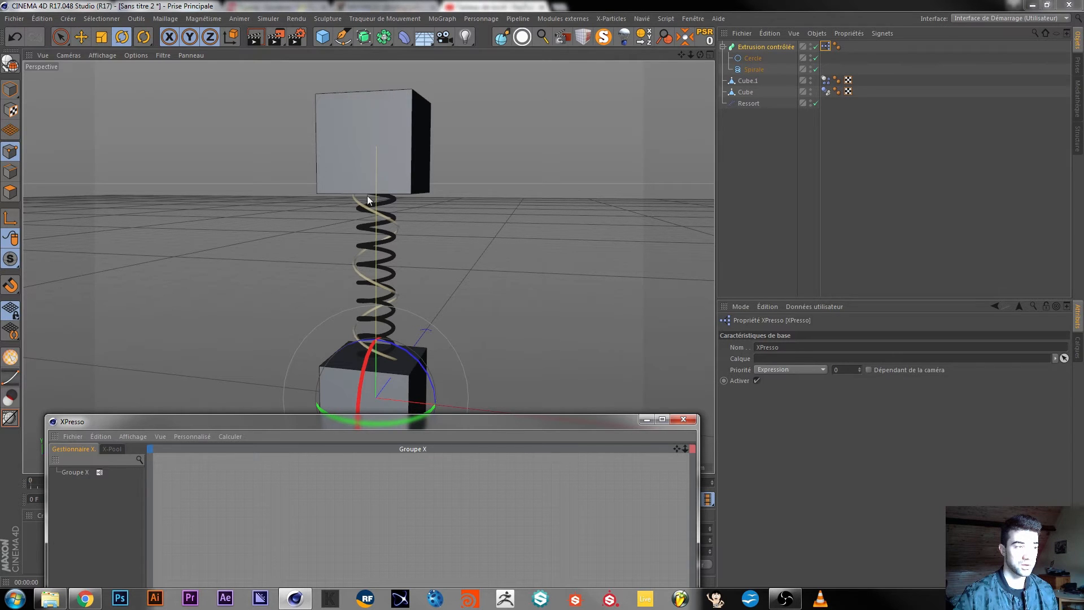
{"action": "left_click_drag", "start_coordinate": [401, 424], "coordinate": [404, 60]}
{"action": "left_click_drag", "start_coordinate": [500, 55], "coordinate": [526, 249]}
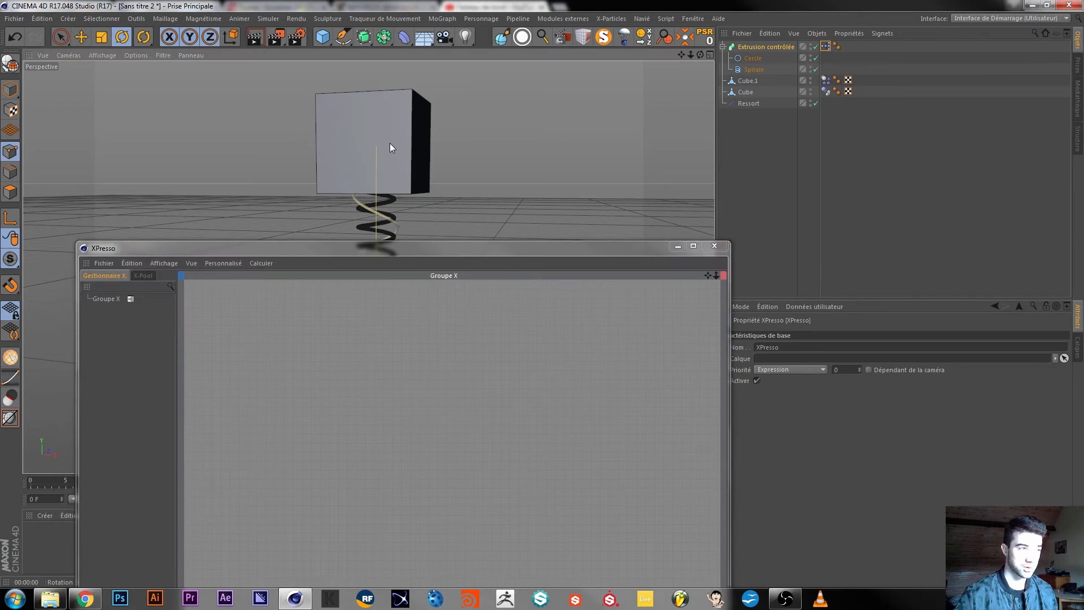
{"action": "left_click", "coordinate": [748, 82]}
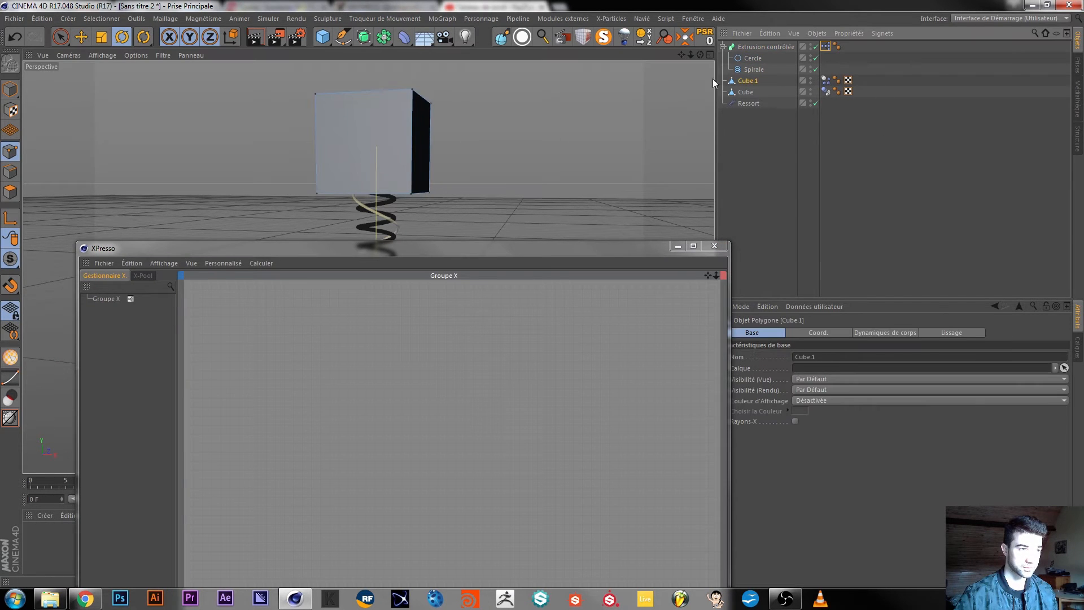
{"action": "left_click_drag", "start_coordinate": [749, 81], "coordinate": [317, 433]}
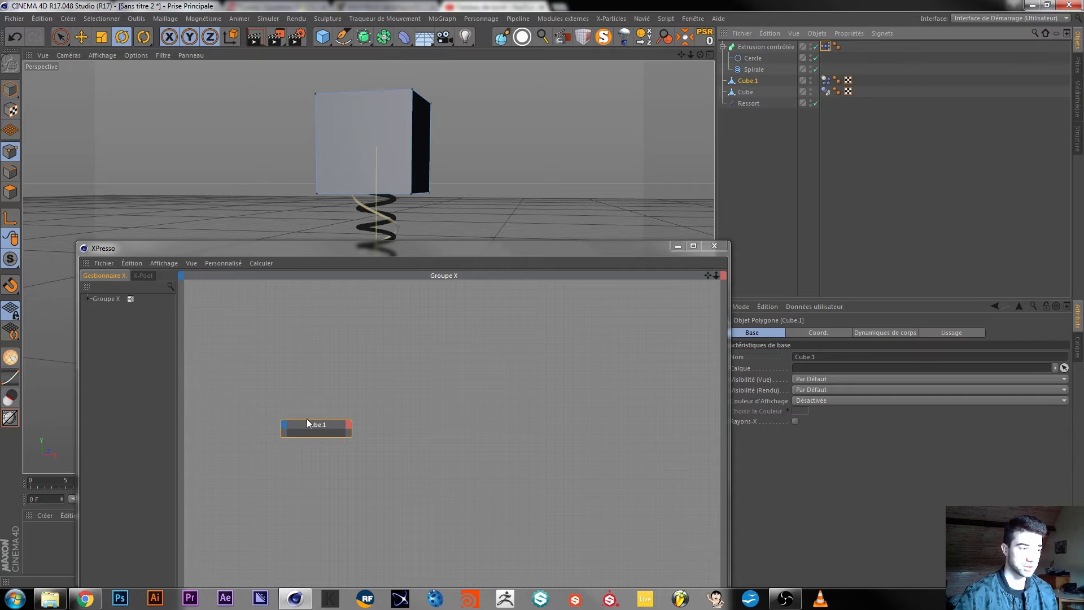
{"action": "left_click", "coordinate": [752, 70]}
{"action": "left_click_drag", "start_coordinate": [761, 73], "coordinate": [503, 455]}
- Try out a different height (Hauteur) on the spiral and undo the change
{"action": "left_click_drag", "start_coordinate": [455, 253], "coordinate": [516, 360]}
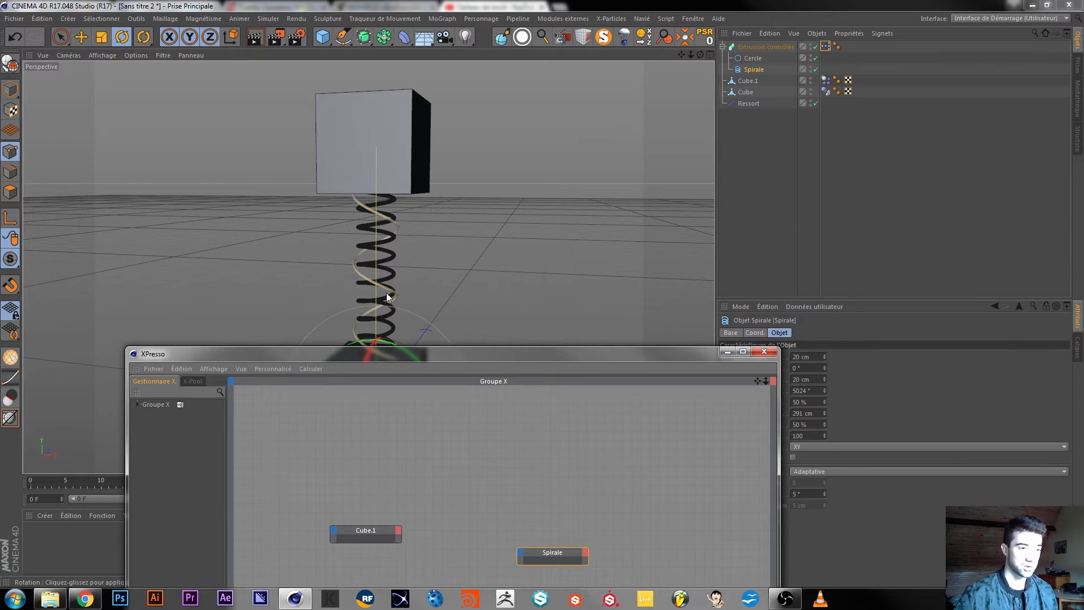
{"action": "left_click_drag", "start_coordinate": [527, 356], "coordinate": [450, 583]}
{"action": "mouse_move", "coordinate": [825, 413]}
{"action": "left_mouse_down"}
{"action": "mouse_move", "coordinate": [826, 395]}
{"action": "mouse_move", "coordinate": [826, 414]}
{"action": "left_mouse_up"}
{"action": "key", "text": "ctrl+z"}
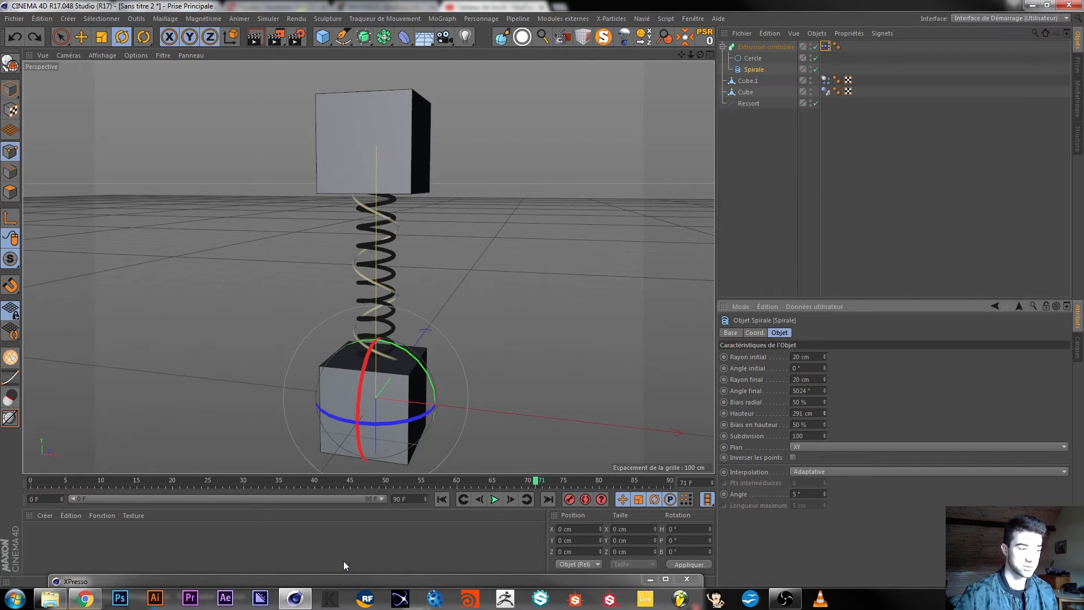
- Disable the Extrusion contrôlée generator and play the animation to compare the dynamic spring with the bare spiral
{"action": "left_click", "coordinate": [751, 103]}
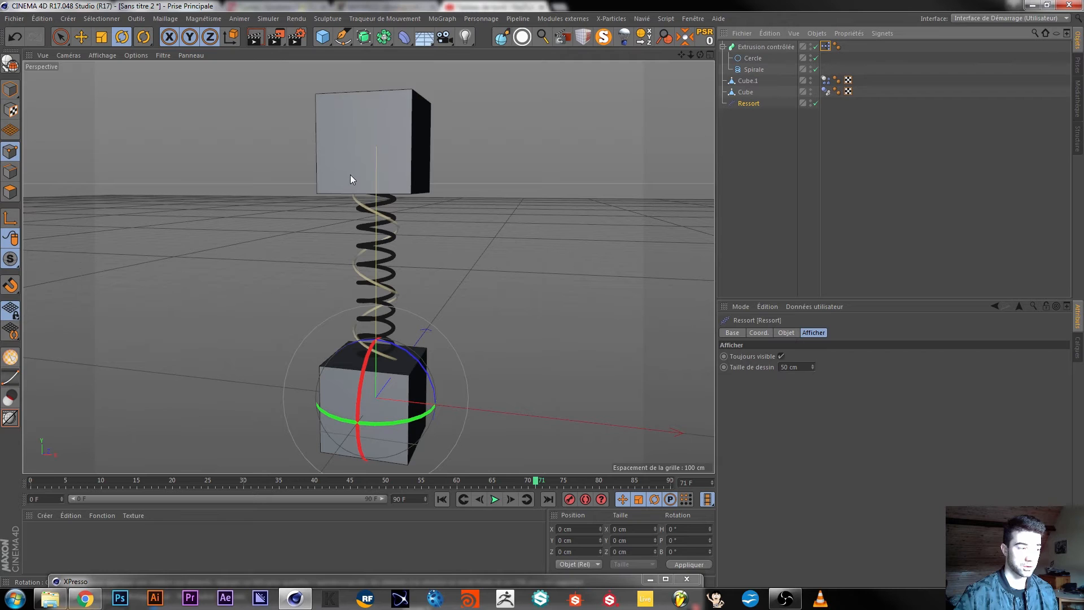
{"action": "left_click", "coordinate": [816, 46]}
{"action": "left_click", "coordinate": [495, 500]}
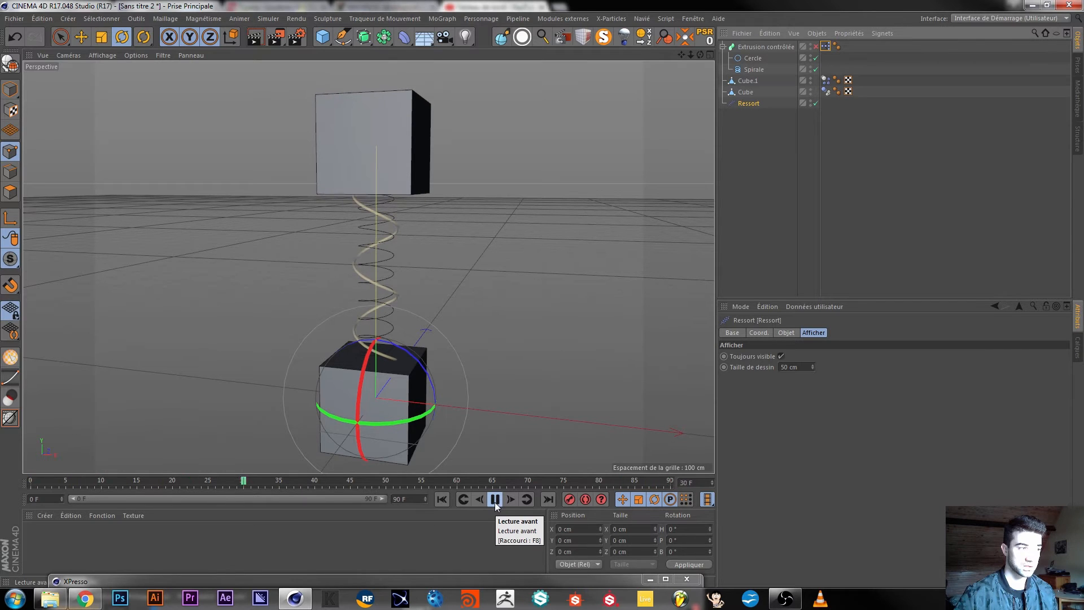
{"action": "left_click", "coordinate": [495, 501]}
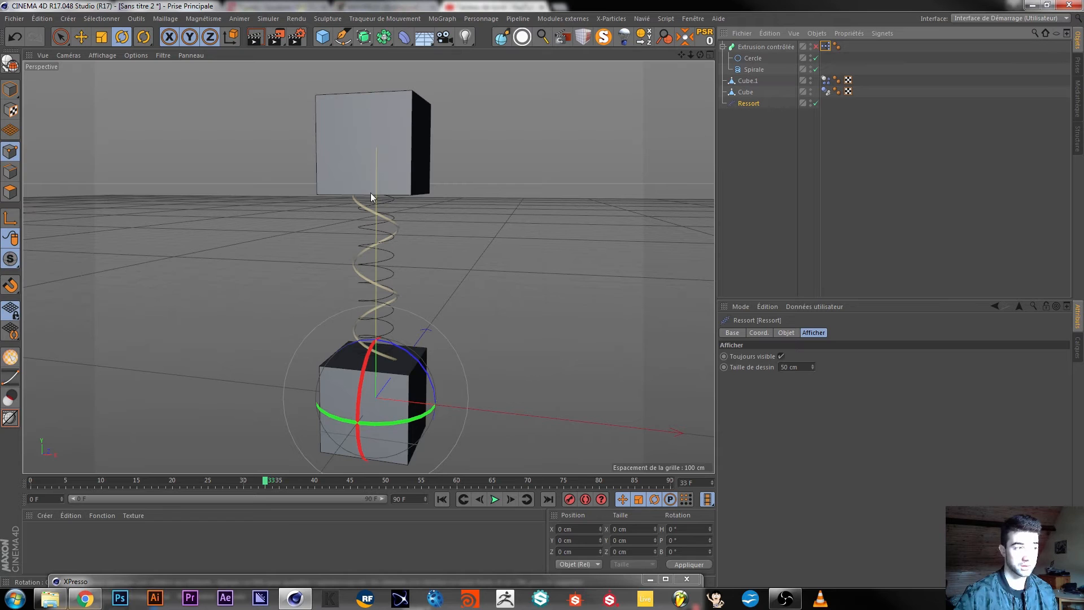
- Bring back the XPresso editor and add a height (Hauteur) input port to the Spirale node
{"action": "double_click", "coordinate": [131, 578]}
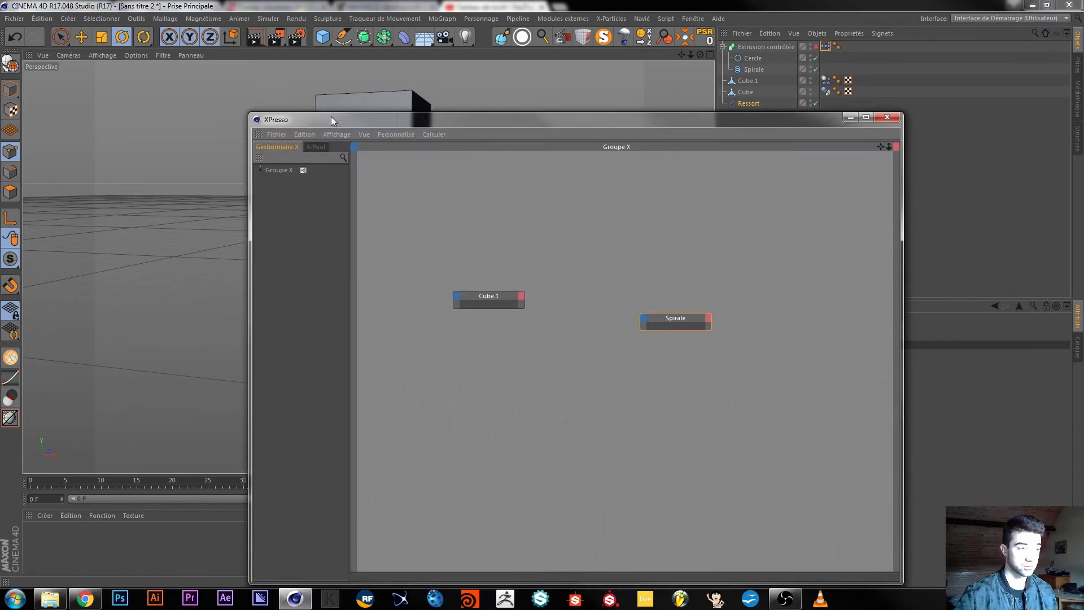
{"action": "left_click_drag", "start_coordinate": [332, 120], "coordinate": [236, 111]}
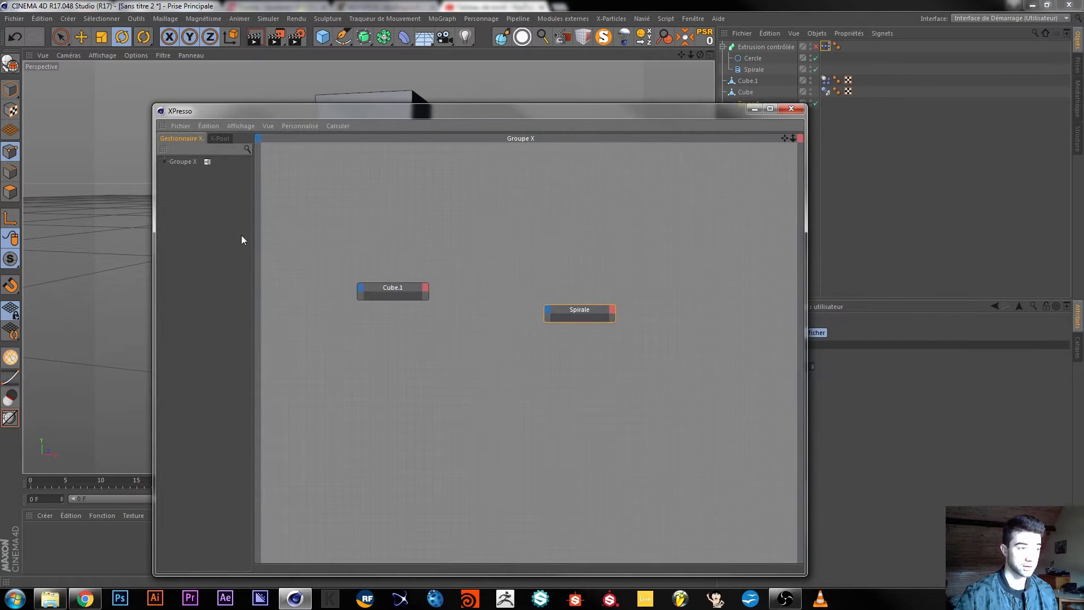
{"action": "left_click", "coordinate": [548, 309]}
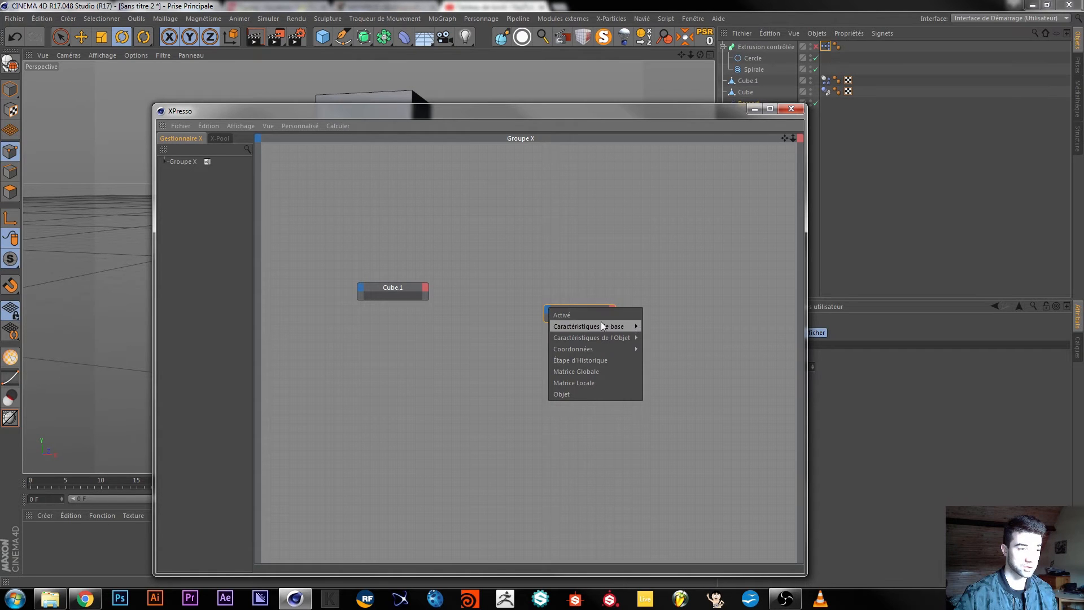
{"action": "mouse_move", "coordinate": [632, 336]}
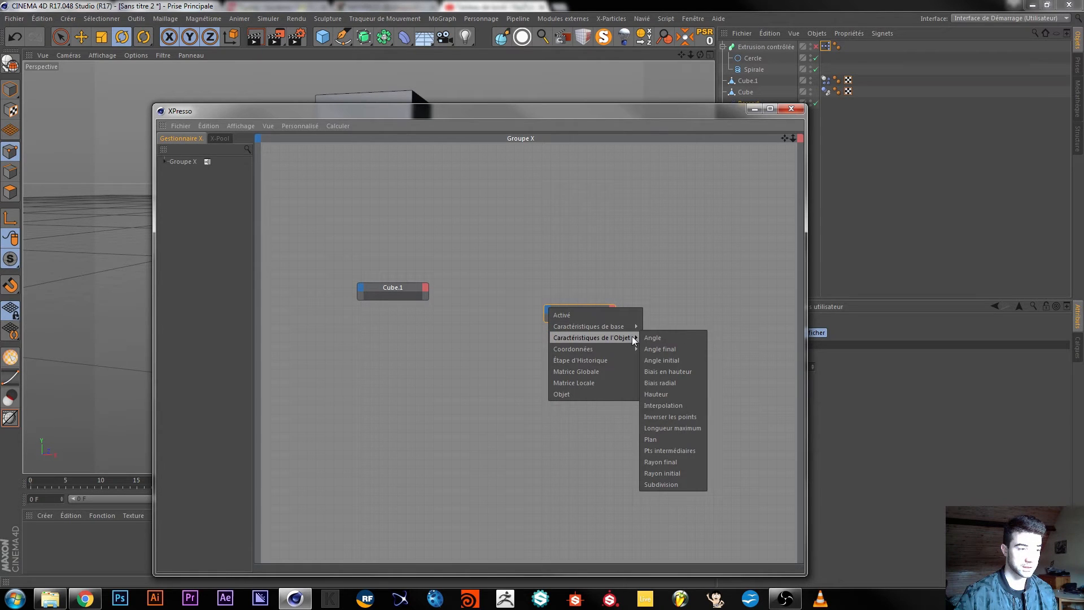
{"action": "left_click", "coordinate": [661, 395]}
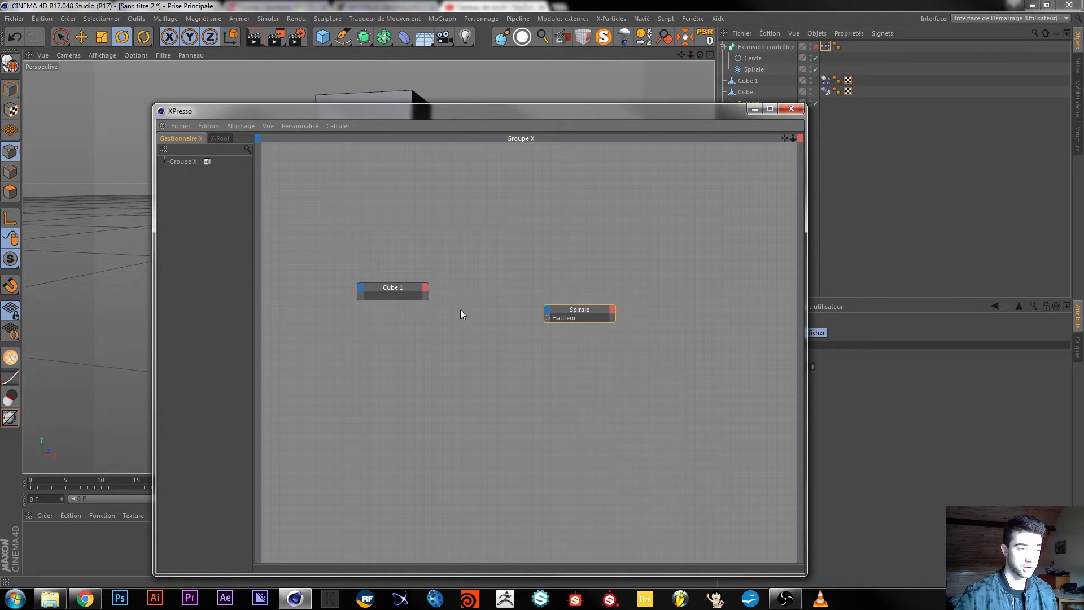
- Add a Position output port to the Cube.1 node and connect it to the spiral's Hauteur input
{"action": "left_click", "coordinate": [426, 289]}
{"action": "mouse_move", "coordinate": [492, 310]}
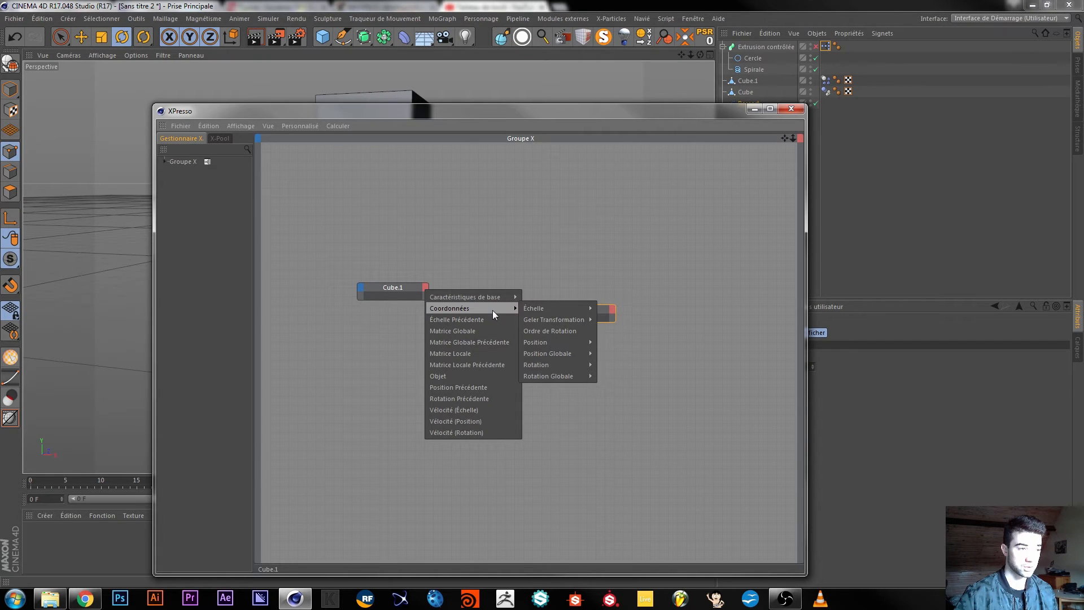
{"action": "mouse_move", "coordinate": [559, 340]}
{"action": "left_click", "coordinate": [610, 342]}
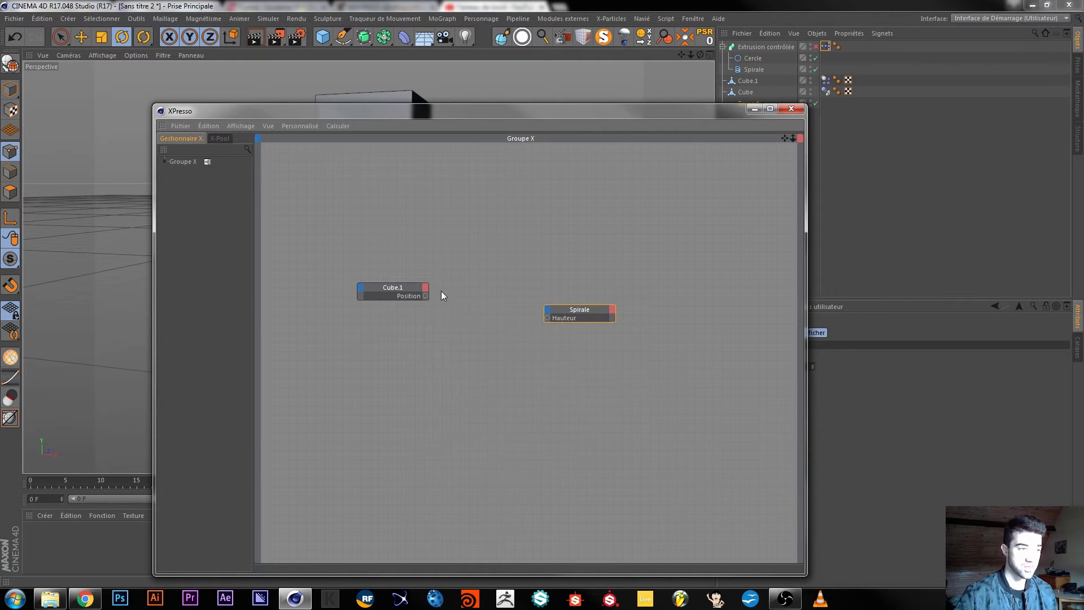
{"action": "left_click_drag", "start_coordinate": [426, 296], "coordinate": [547, 317]}
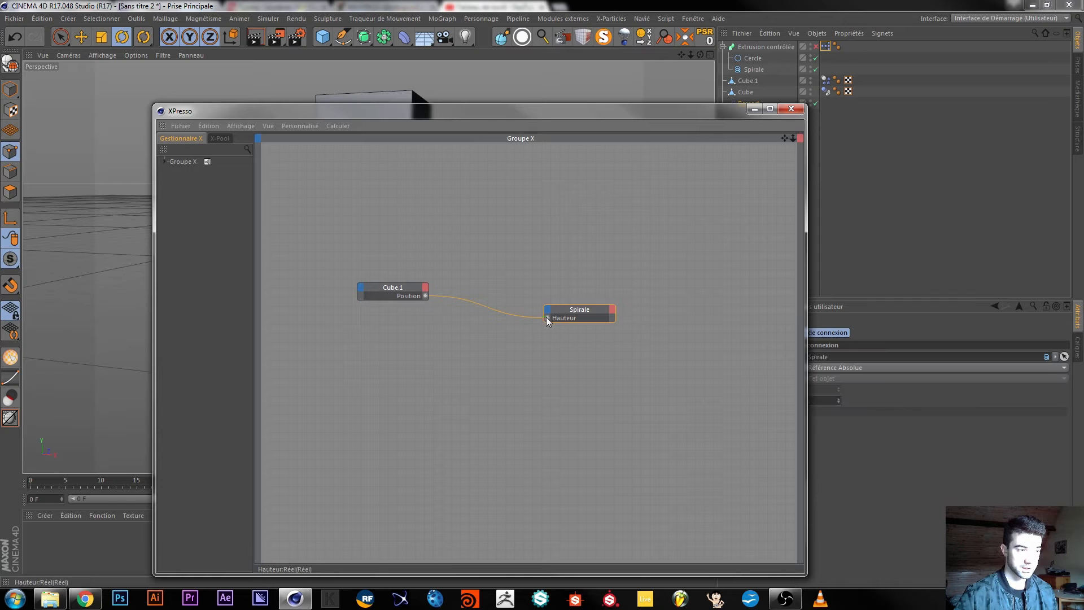
- Play the animation to test the link between cube and spiral, and re-enable the Extrusion contrôlée generator
{"action": "left_click", "coordinate": [755, 109]}
{"action": "left_click", "coordinate": [495, 499]}
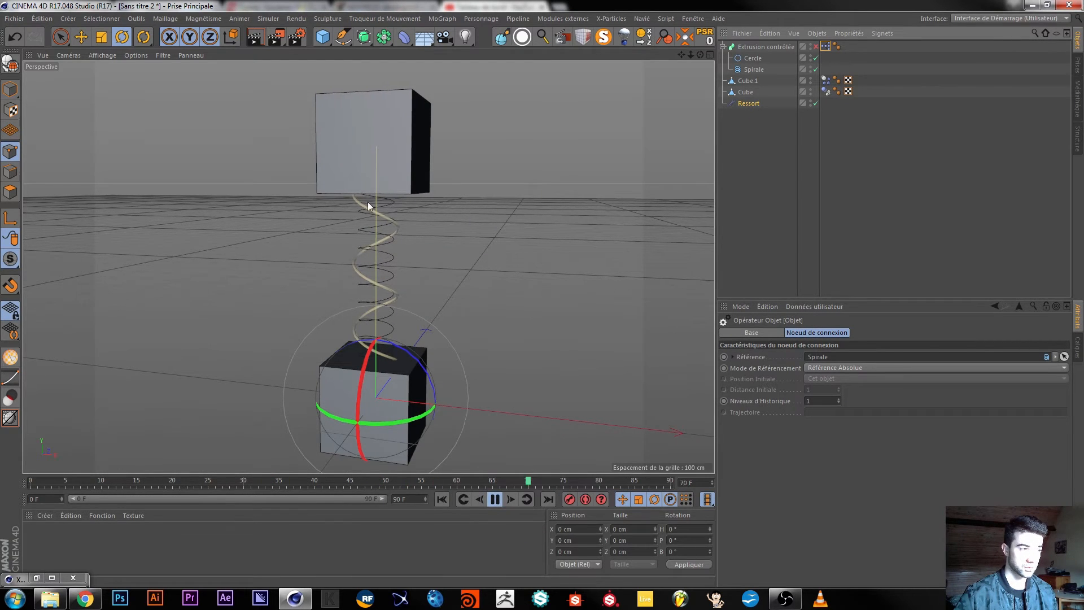
{"action": "left_click", "coordinate": [496, 499]}
{"action": "left_click", "coordinate": [816, 46]}
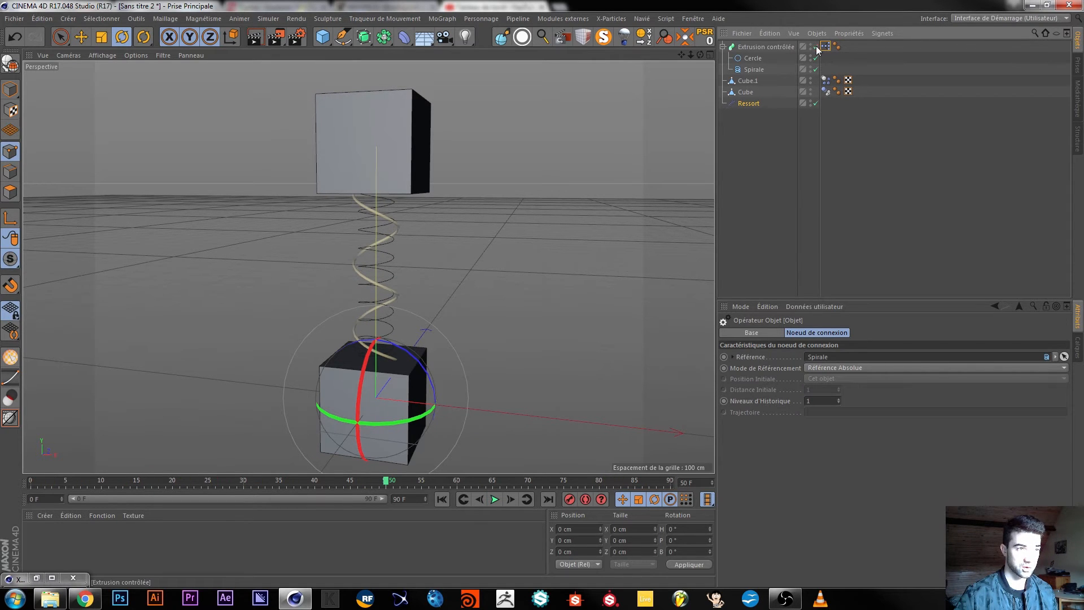
- Set the Ressort's rest length (Longueur au repos) to 250 cm and play the simulation from the first frame
{"action": "left_click", "coordinate": [751, 104]}
{"action": "left_click", "coordinate": [814, 333]}
{"action": "left_click", "coordinate": [786, 332]}
{"action": "double_click", "coordinate": [826, 438]}
{"action": "type", "text": "250"}
{"action": "key", "text": "Return"}
{"action": "left_click", "coordinate": [442, 499]}
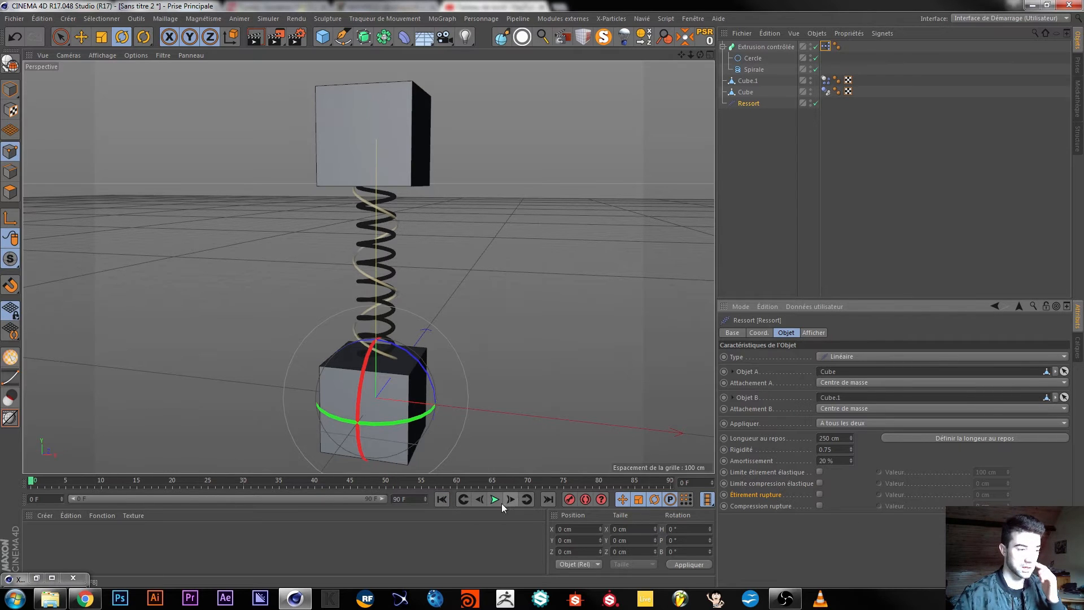
{"action": "left_click", "coordinate": [495, 501]}
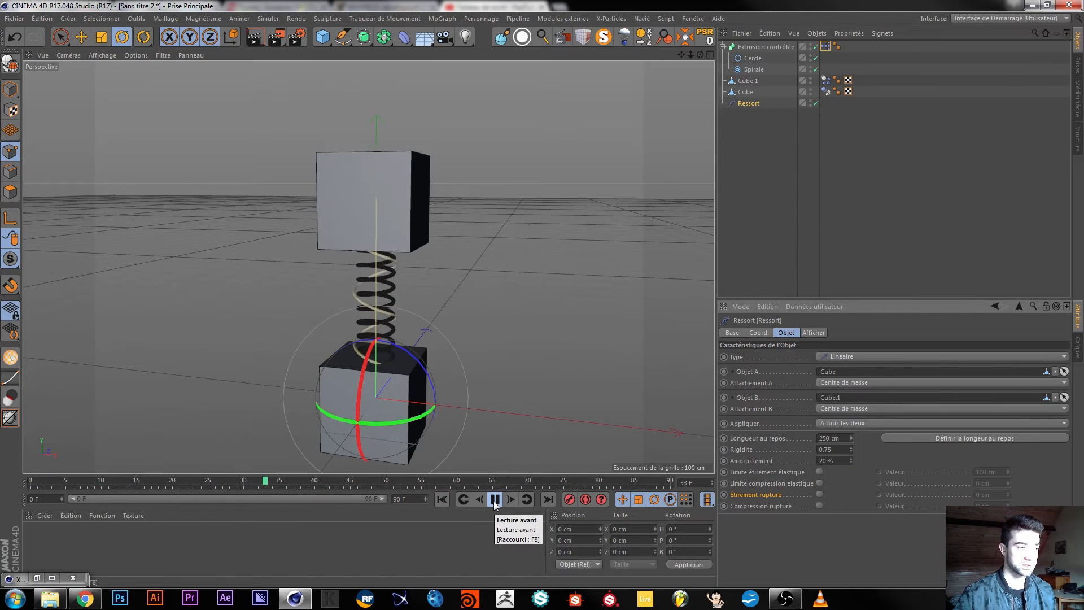
{"action": "left_click", "coordinate": [496, 501]}
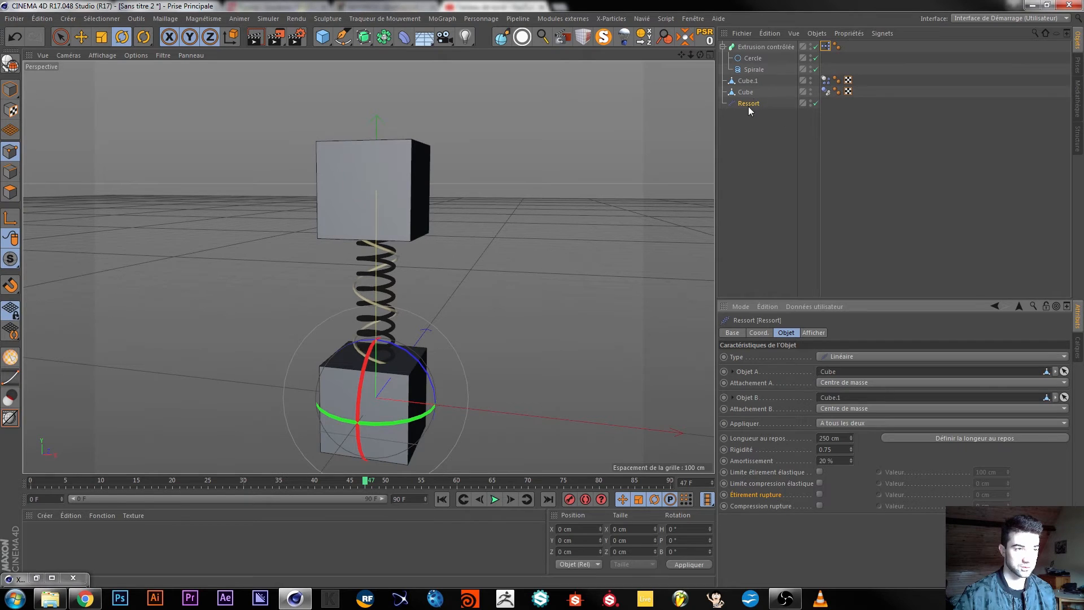
- Deselect the Ressort and replay the simulation, examining from several angles how the swept spiral meets the upper cube
{"action": "left_click", "coordinate": [814, 333]}
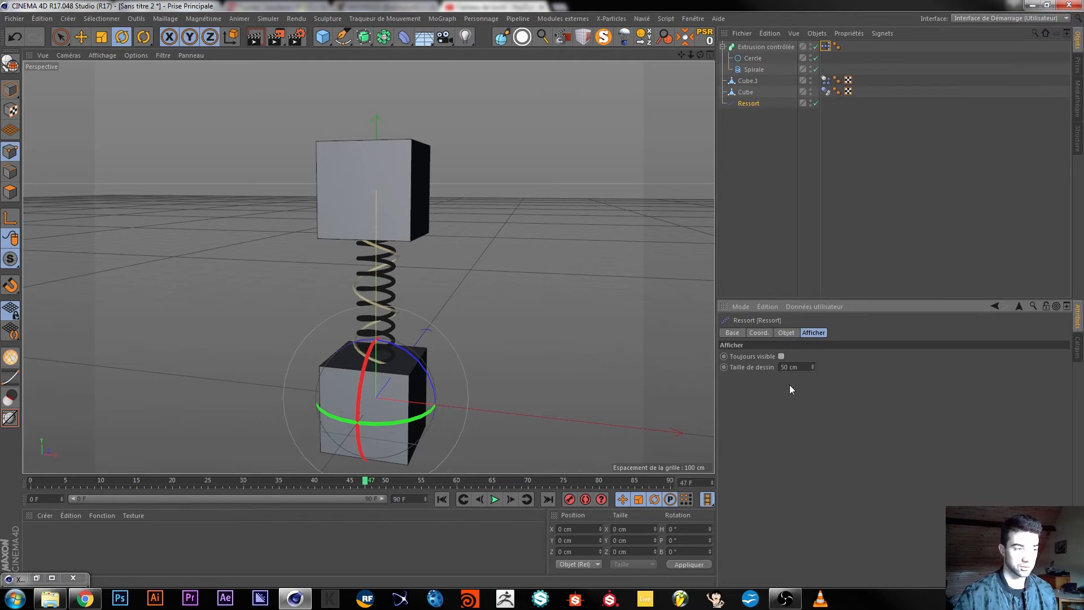
{"action": "left_click", "coordinate": [781, 158]}
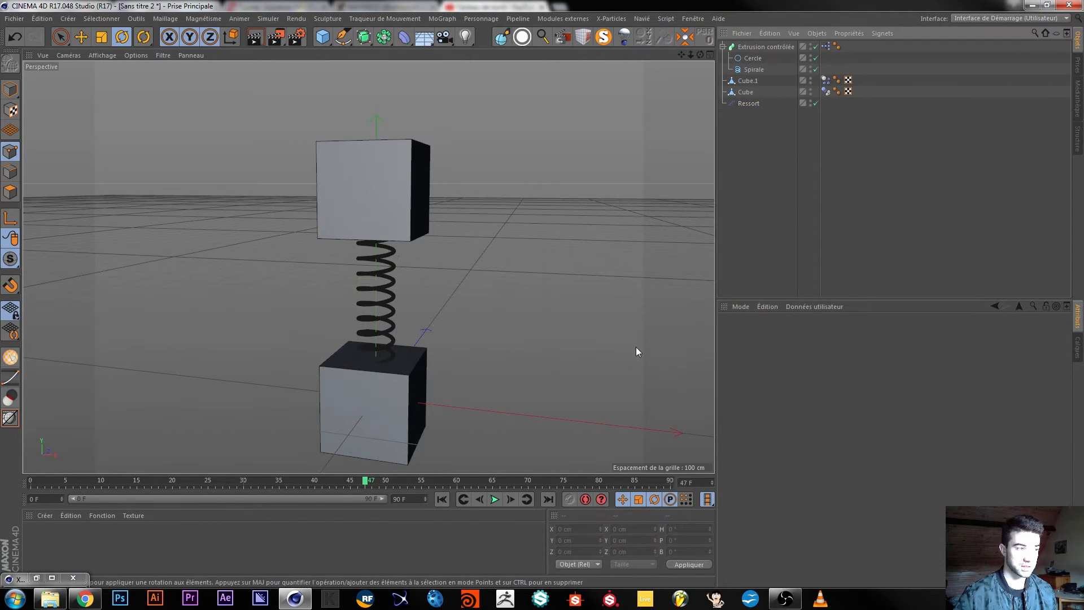
{"action": "left_click", "coordinate": [442, 499]}
{"action": "left_click", "coordinate": [496, 499]}
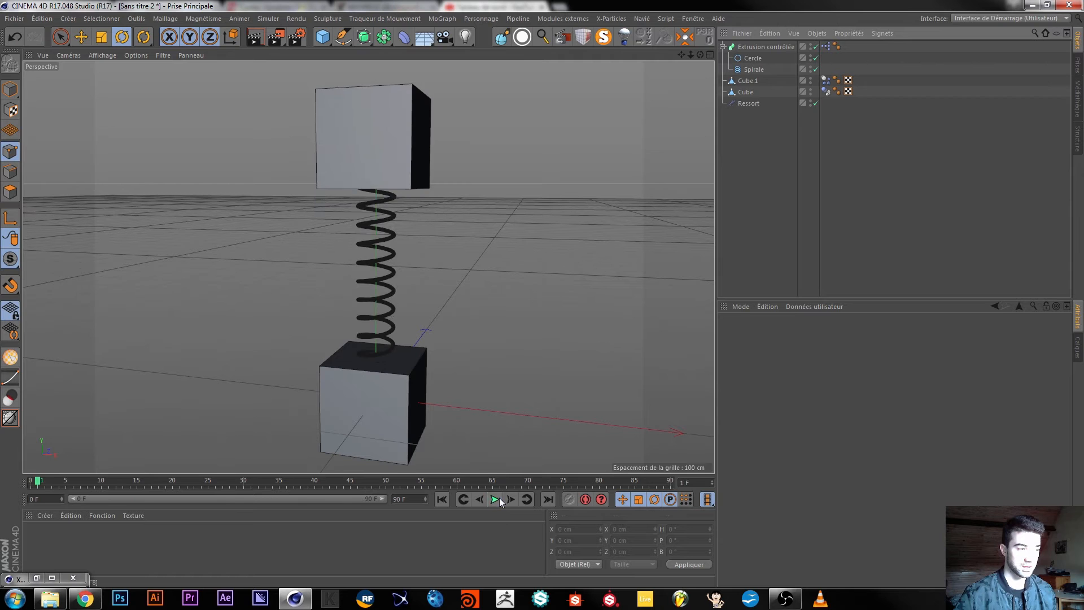
{"action": "left_click", "coordinate": [496, 499]}
{"action": "left_click_drag", "start_coordinate": [374, 398], "coordinate": [365, 347], "text": "alt"}
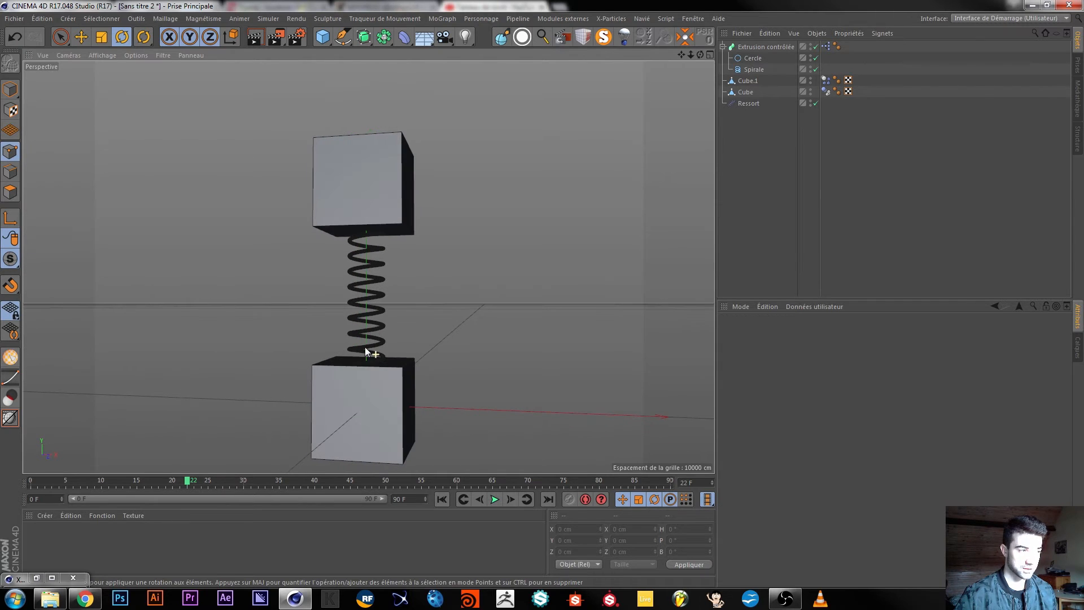
{"action": "left_click", "coordinate": [495, 499]}
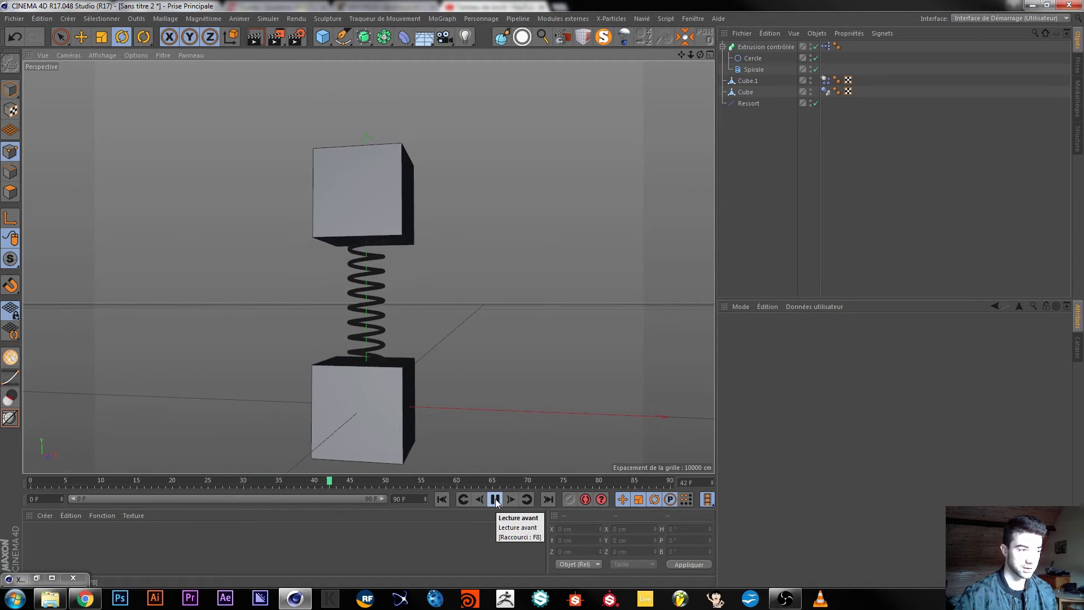
{"action": "left_click", "coordinate": [496, 499]}
{"action": "left_click_drag", "start_coordinate": [301, 396], "coordinate": [289, 431], "text": "alt"}
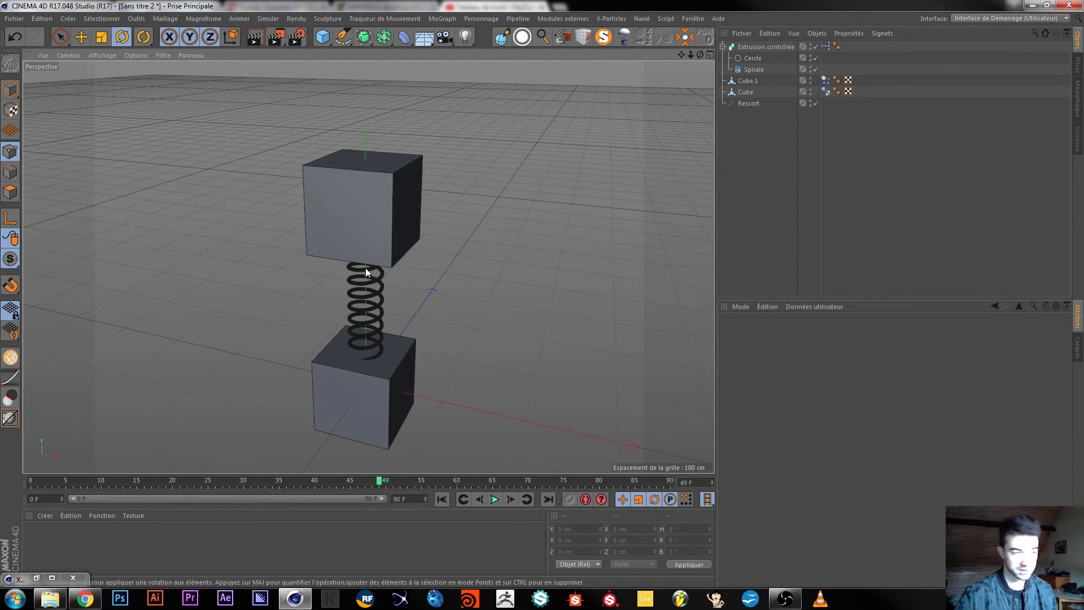
{"action": "left_click_drag", "start_coordinate": [370, 371], "coordinate": [353, 387], "text": "alt"}
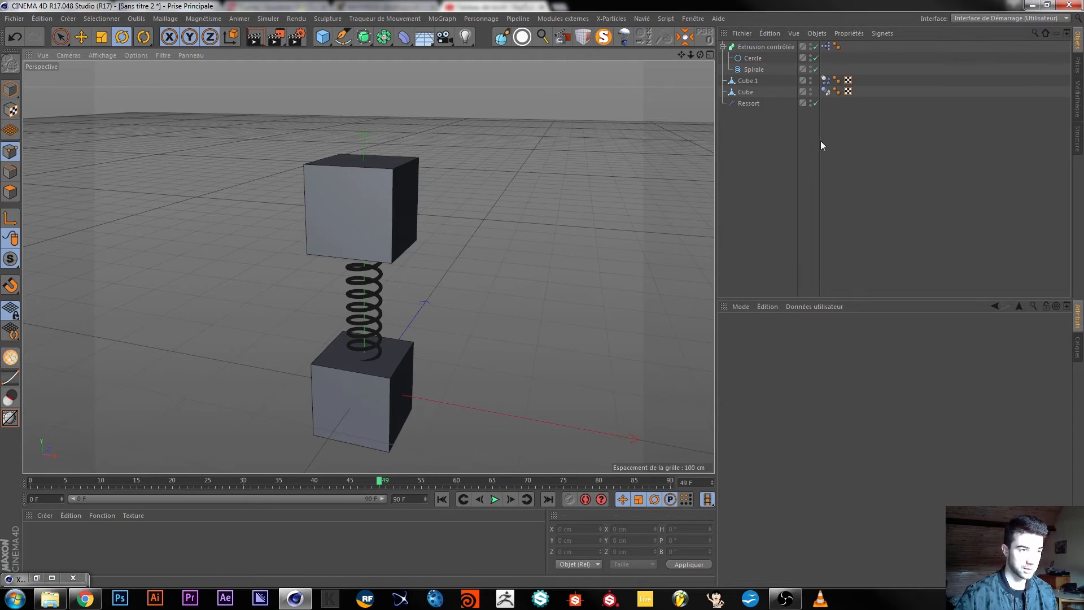
- Select the Spirale and play the animation to watch how its Hauteur value reacts to the upper cube's movement
{"action": "left_click", "coordinate": [762, 105]}
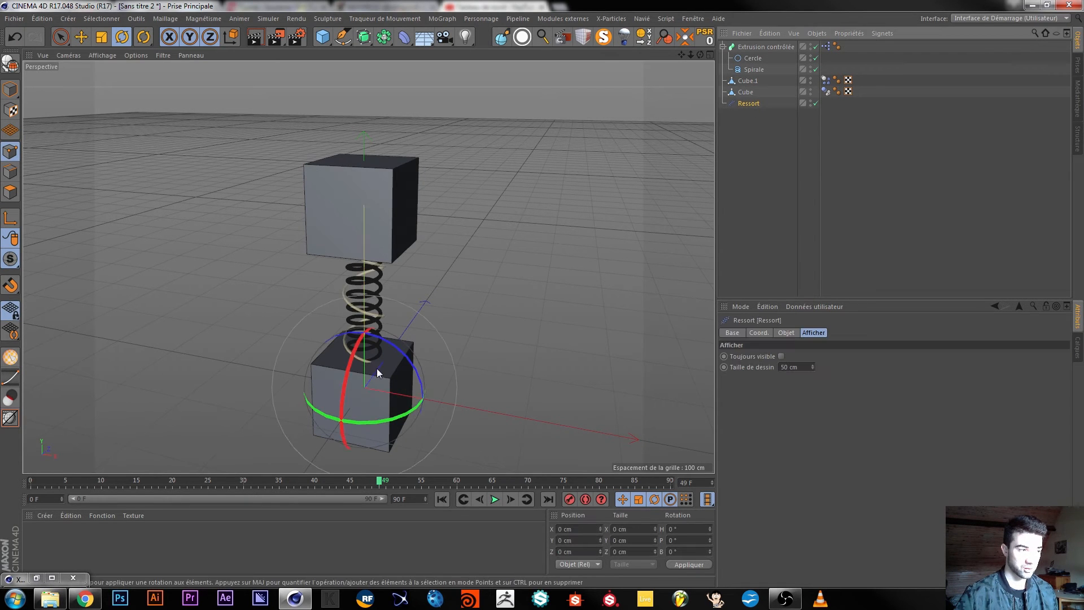
{"action": "left_click", "coordinate": [750, 69]}
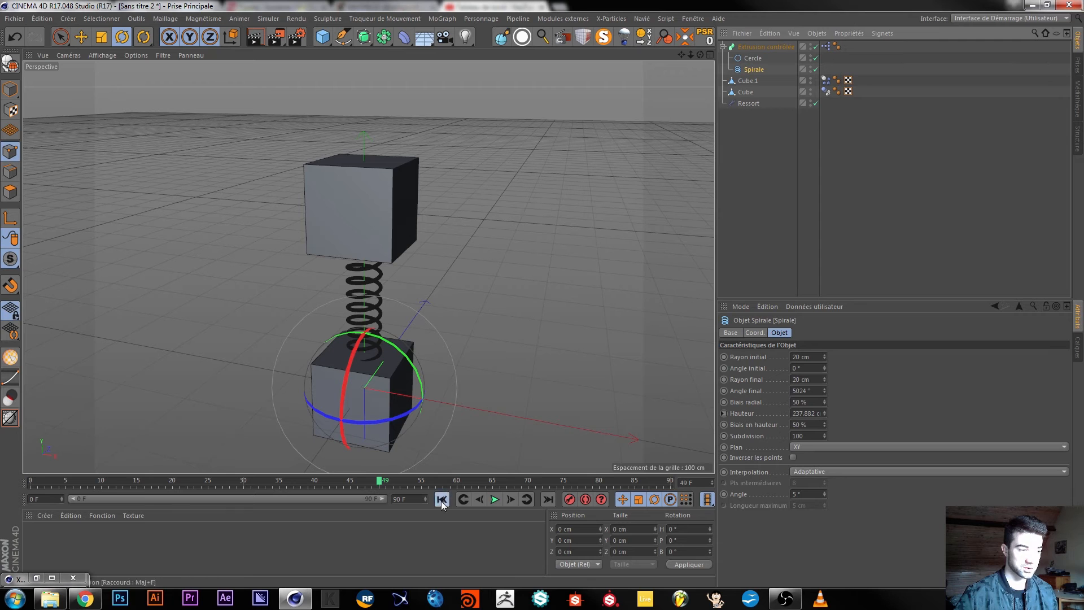
{"action": "left_click", "coordinate": [494, 499]}
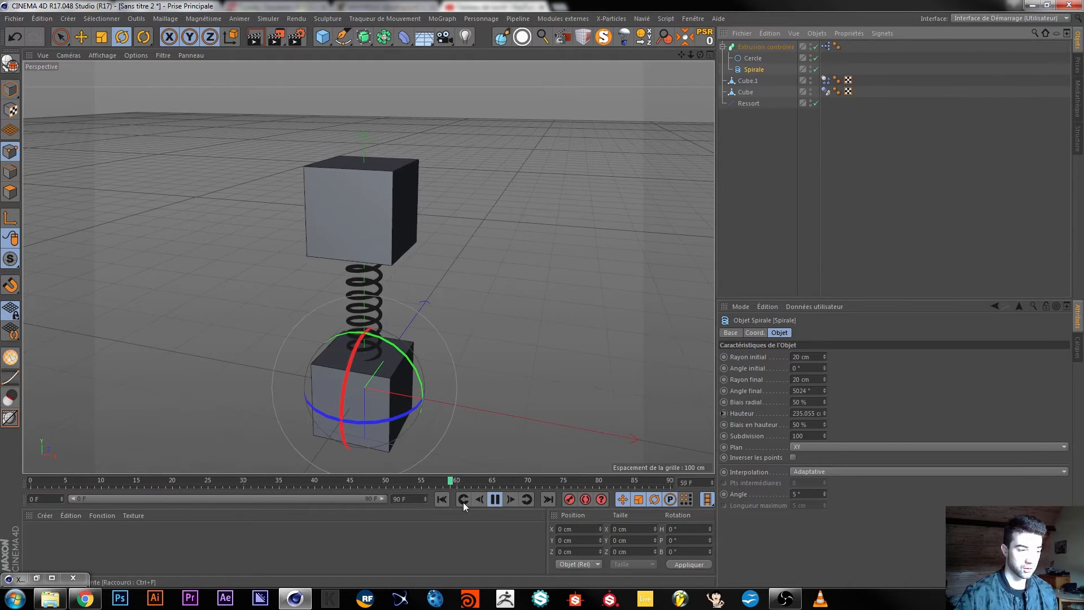
{"action": "left_click", "coordinate": [493, 500]}
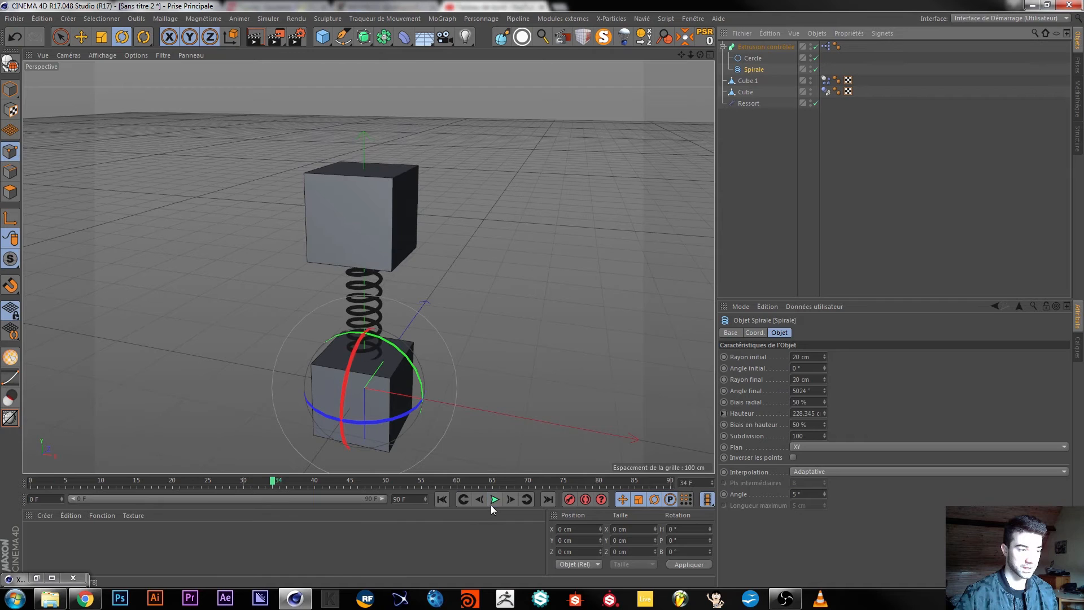
{"action": "left_click_drag", "start_coordinate": [361, 410], "coordinate": [379, 343], "text": "alt"}
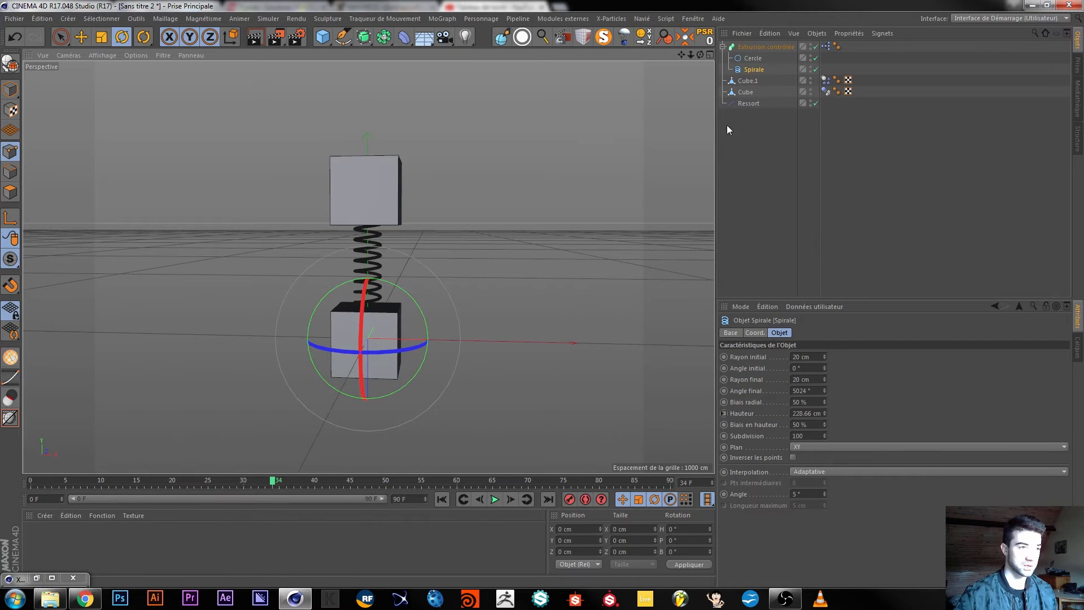
- Switch to the Move tool in model mode, deselect everything and replay the animation, examining the spring from above and below
{"action": "left_click", "coordinate": [80, 38]}
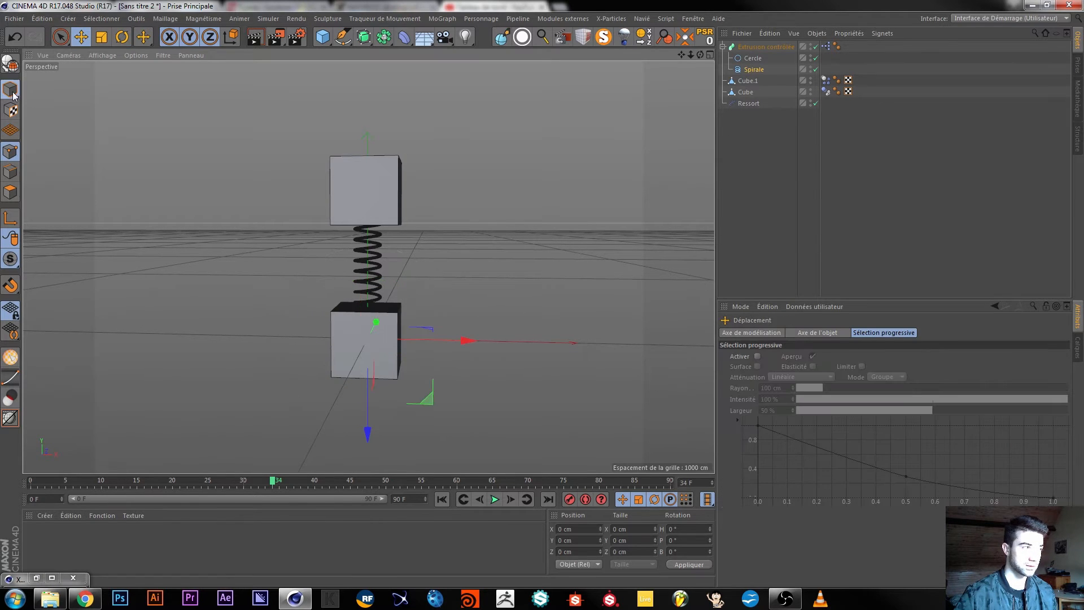
{"action": "left_click", "coordinate": [735, 183]}
{"action": "left_click", "coordinate": [493, 502]}
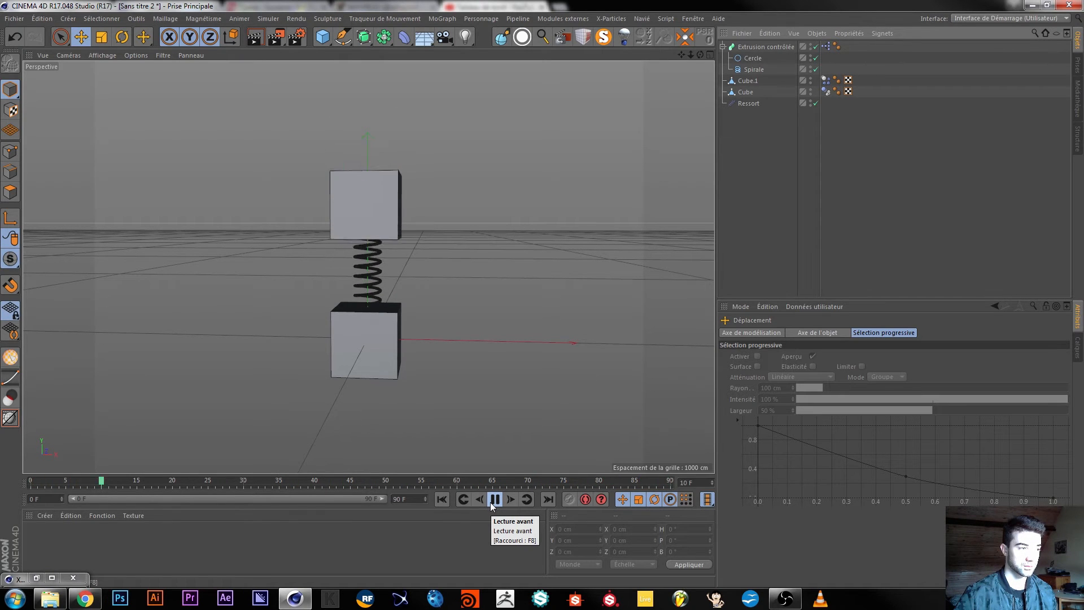
{"action": "left_click", "coordinate": [494, 500]}
{"action": "left_click_drag", "start_coordinate": [390, 292], "coordinate": [368, 342], "text": "alt"}
{"action": "left_click_drag", "start_coordinate": [372, 140], "coordinate": [374, 348], "text": "alt"}
{"action": "left_click", "coordinate": [368, 322]}
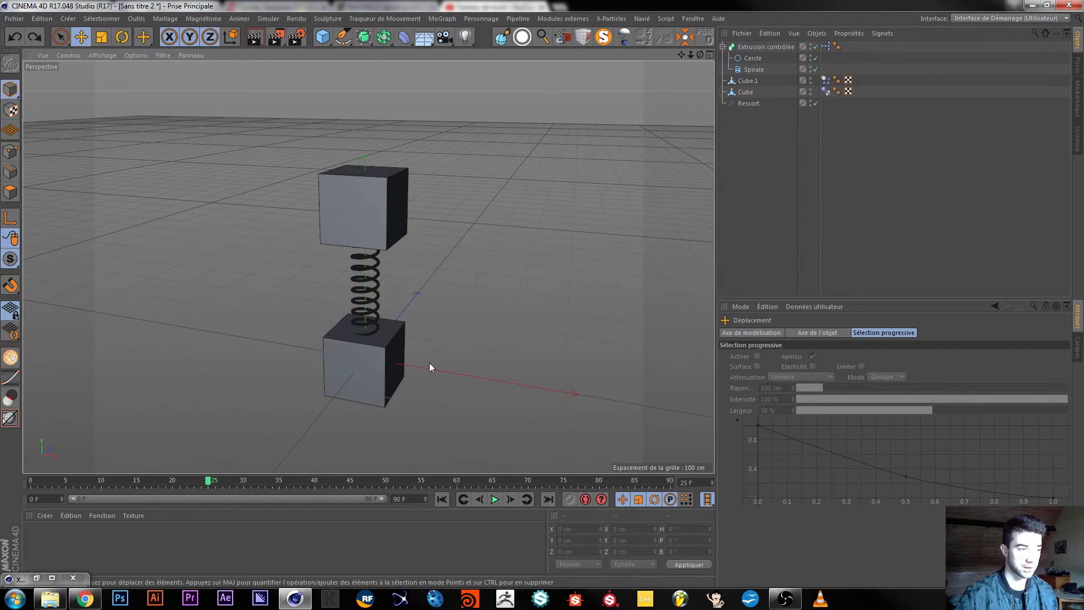
{"action": "left_click_drag", "start_coordinate": [429, 364], "coordinate": [409, 340], "text": "alt"}
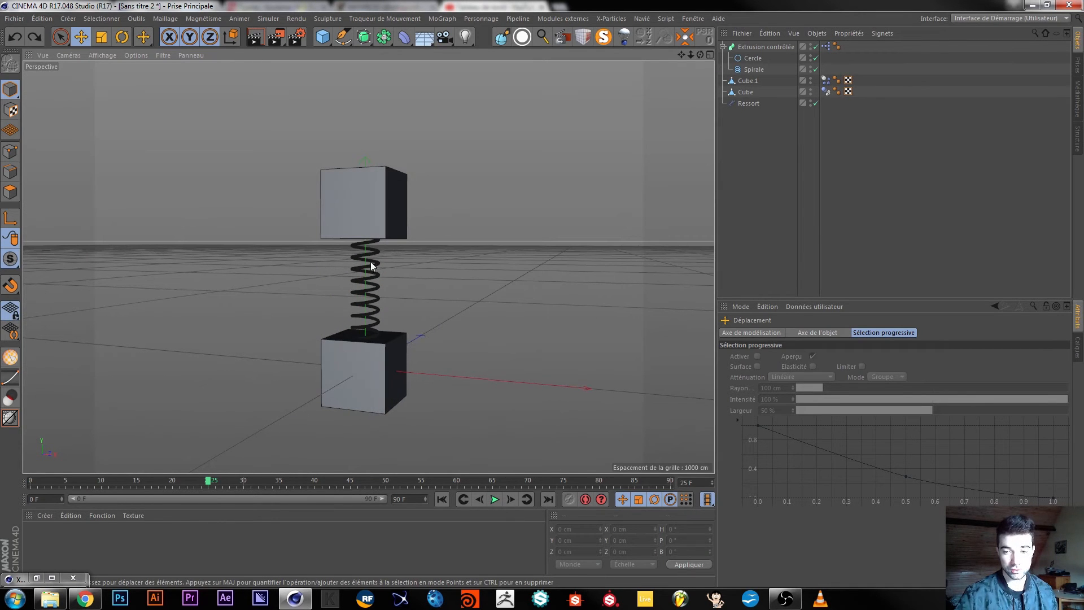
{"action": "left_click_drag", "start_coordinate": [377, 375], "coordinate": [378, 340], "text": "alt"}
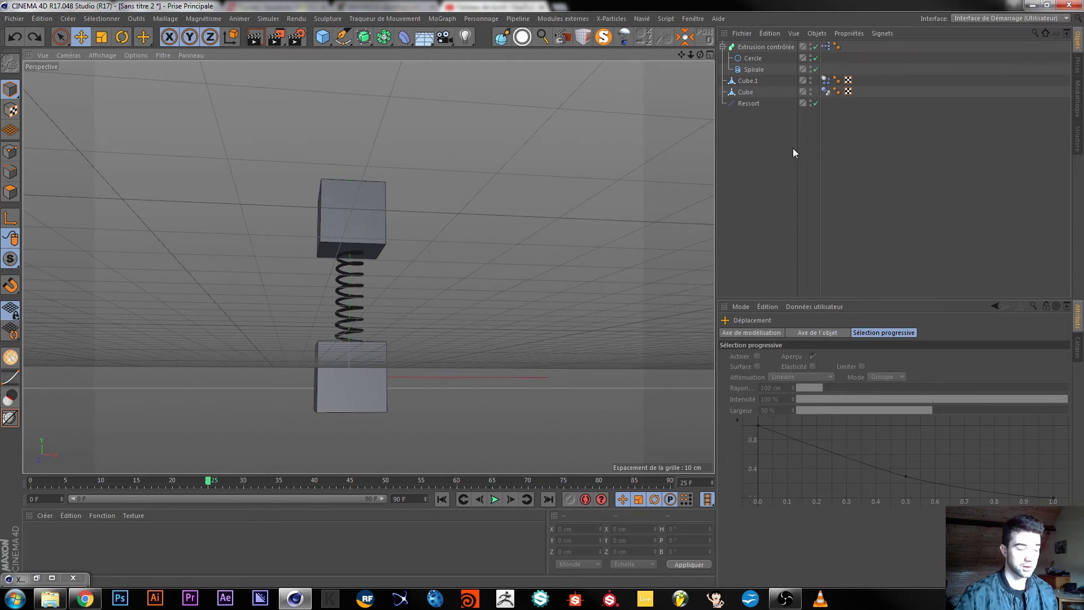
- Delete all objects of the spring setup, from Extrusion contrôlée through Ressort, to empty the scene
{"action": "left_click_drag", "start_coordinate": [753, 42], "coordinate": [730, 175]}
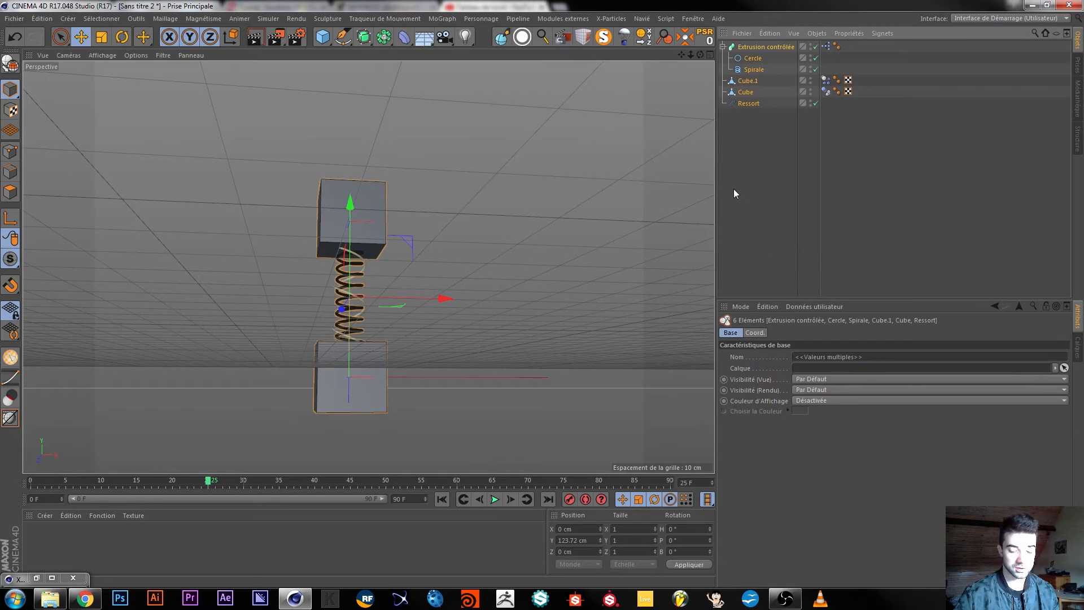
{"action": "key", "text": "Delete"}
{"action": "left_click_drag", "start_coordinate": [387, 259], "coordinate": [364, 297], "text": "alt"}
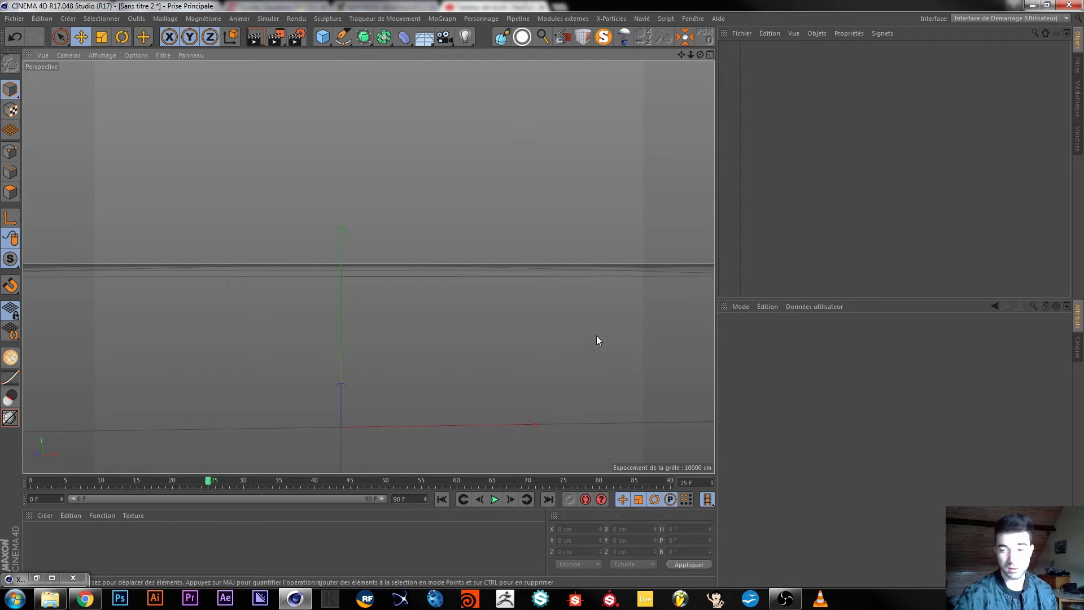
{"action": "left_click_drag", "start_coordinate": [342, 331], "coordinate": [375, 295], "text": "alt"}
{"action": "left_click_drag", "start_coordinate": [273, 311], "coordinate": [293, 336], "text": "alt"}
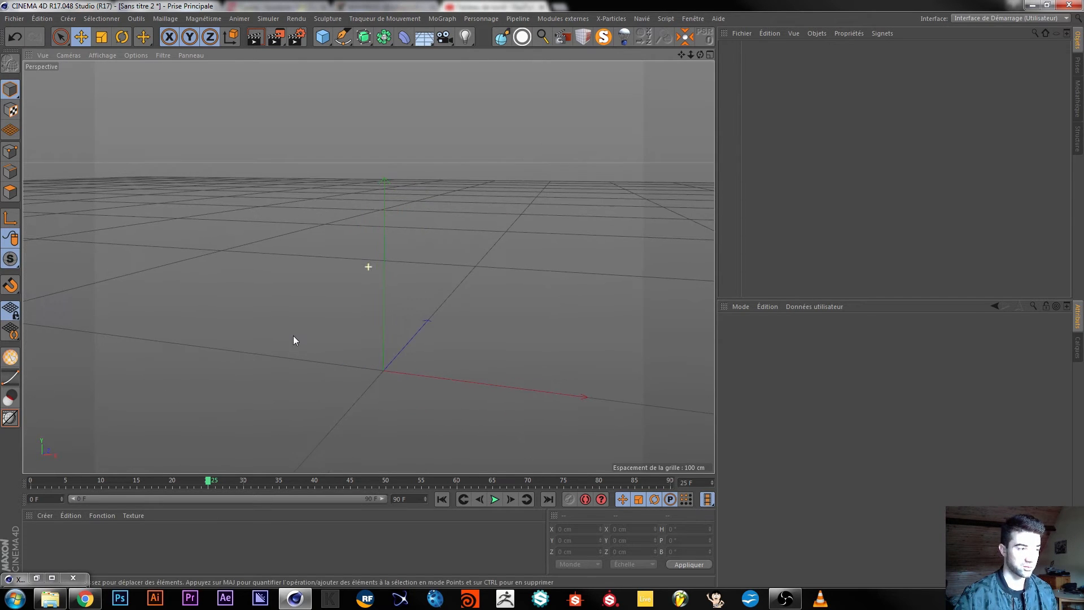
- Add a Pantin figure, scale it down to about 587 cm high and raise it to about 49 cm on Y
{"action": "left_click", "coordinate": [321, 43]}
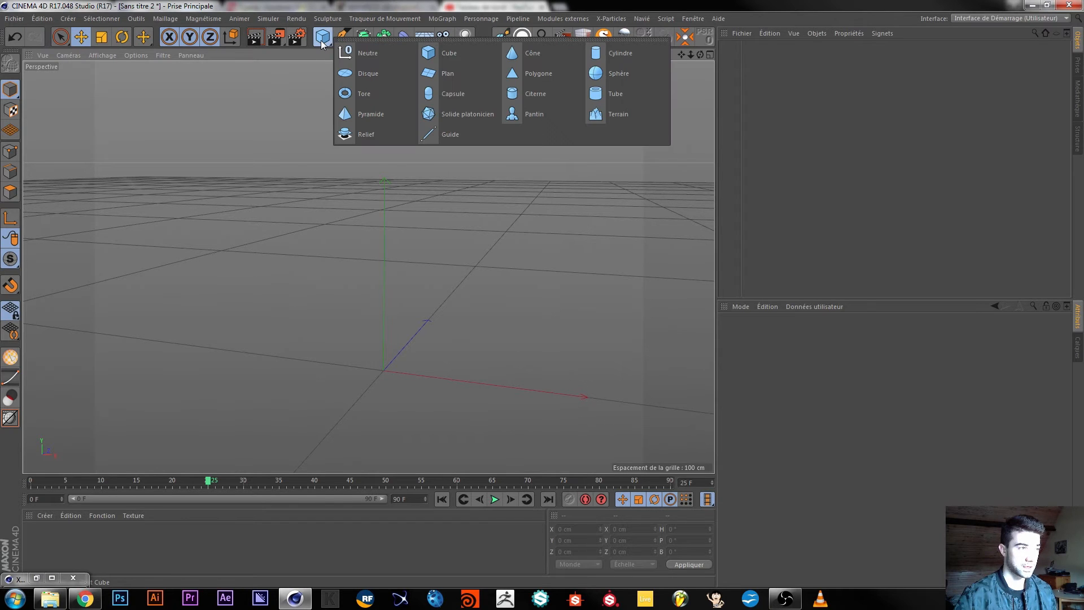
{"action": "left_click", "coordinate": [528, 113]}
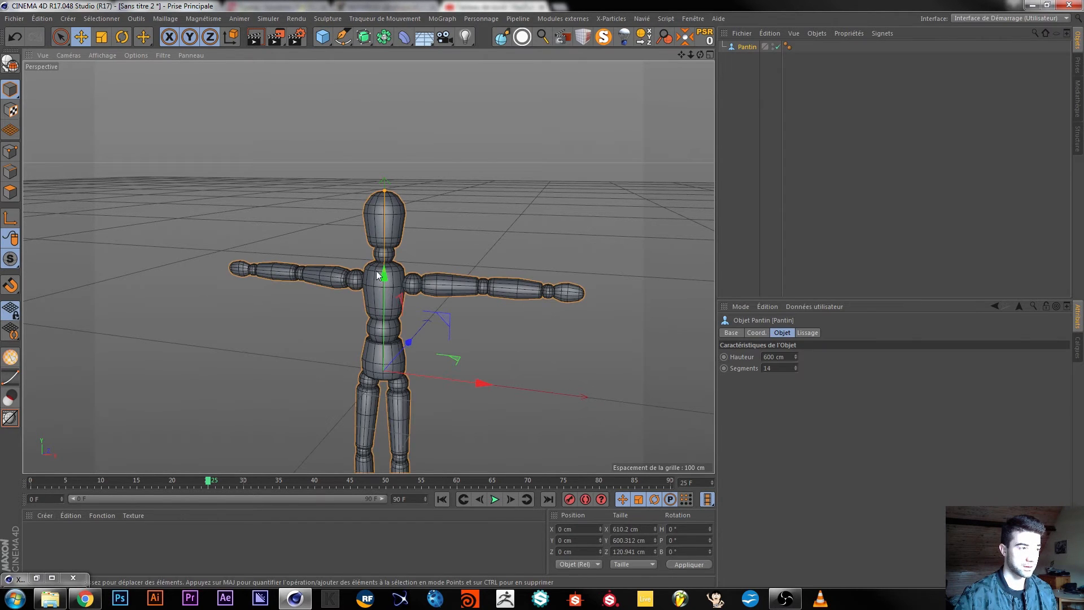
{"action": "key", "text": "t"}
{"action": "mouse_move", "coordinate": [527, 164]}
{"action": "left_mouse_down"}
{"action": "mouse_move", "coordinate": [504, 169]}
{"action": "mouse_move", "coordinate": [510, 157]}
{"action": "left_mouse_up"}
{"action": "key", "text": "e"}
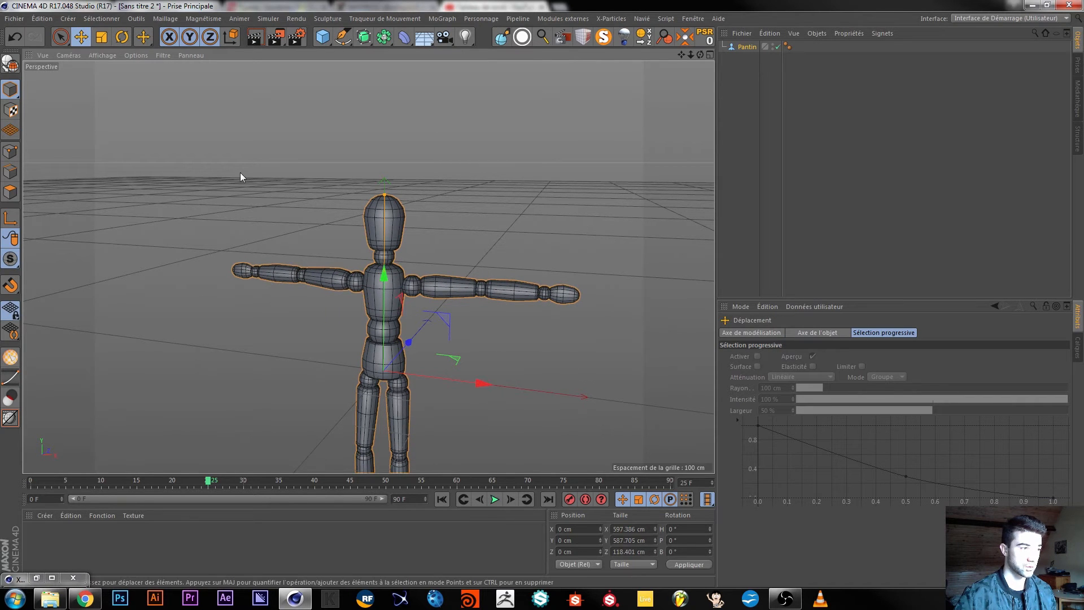
{"action": "left_click_drag", "start_coordinate": [378, 282], "coordinate": [381, 251]}
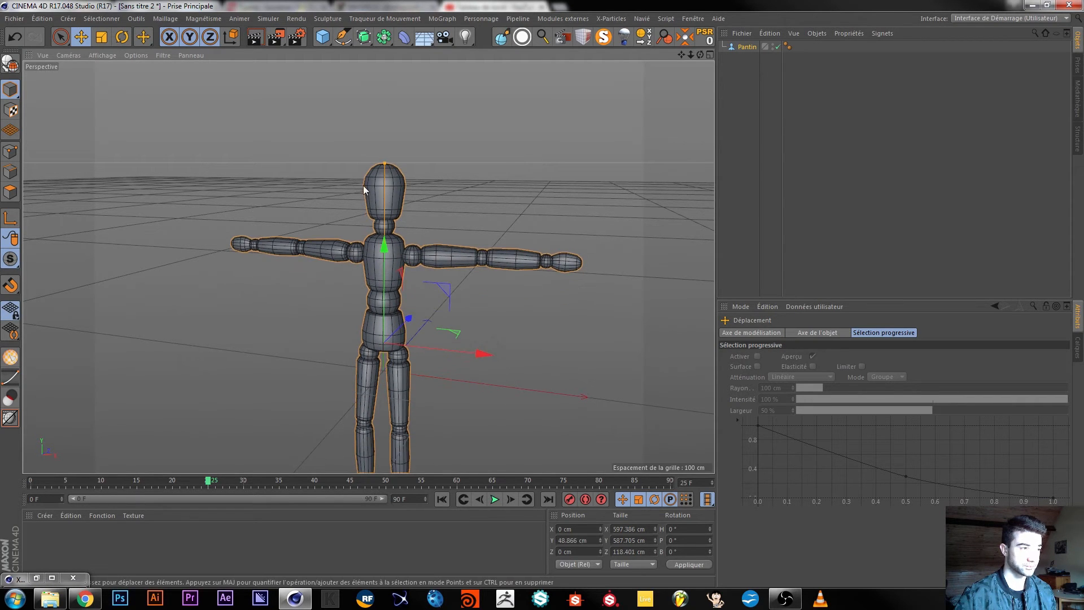
{"action": "left_click", "coordinate": [463, 239]}
{"action": "left_click", "coordinate": [381, 237]}
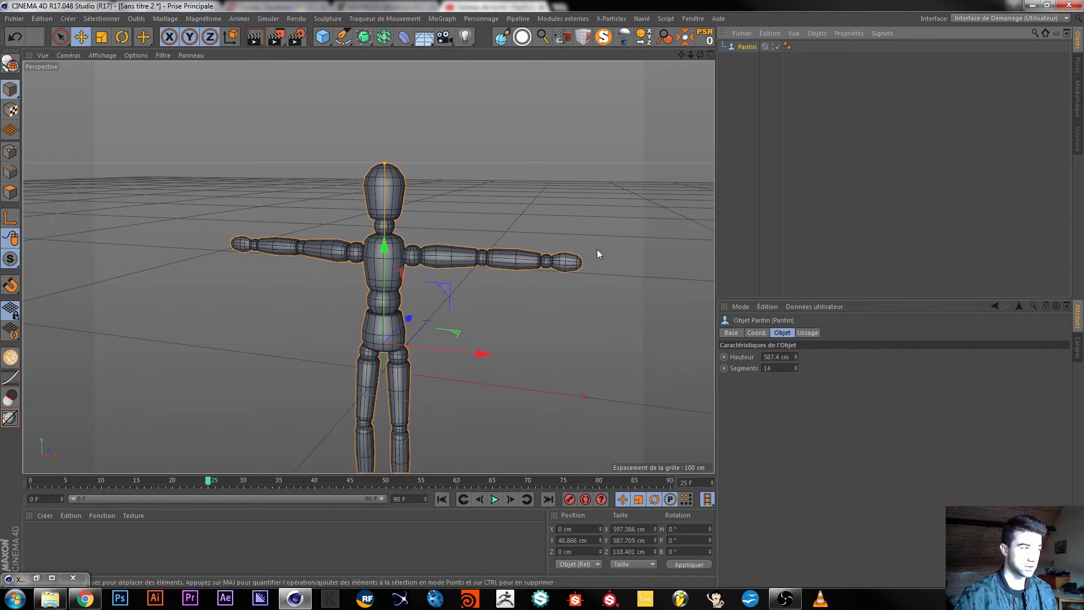
- Disable the Pantin object so the figure is hidden in the scene
{"action": "left_click_drag", "start_coordinate": [366, 244], "coordinate": [564, 220], "text": "alt"}
{"action": "double_click", "coordinate": [774, 45]}
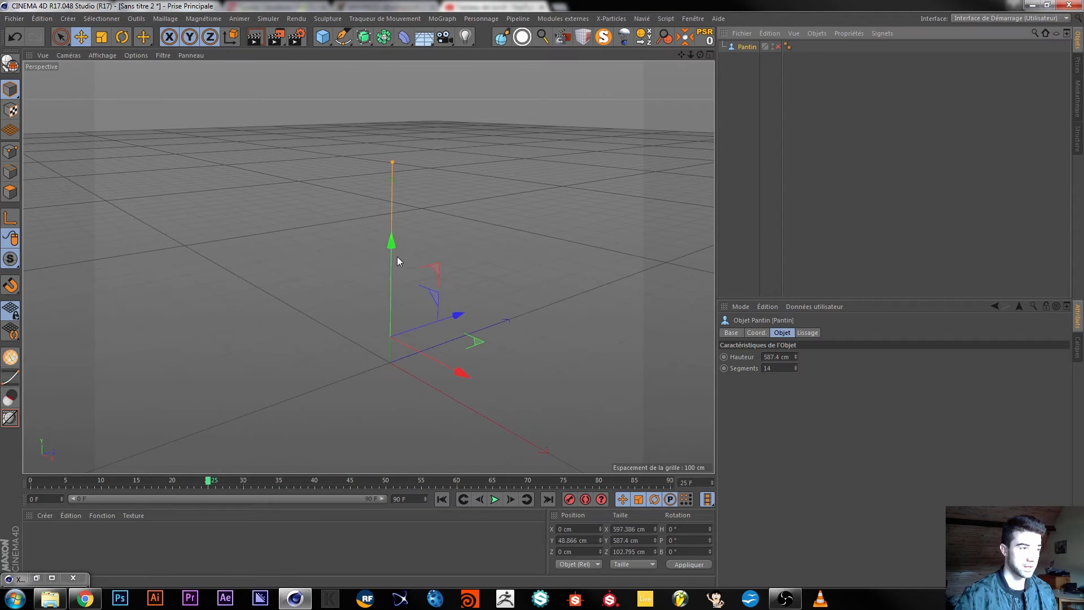
{"action": "left_click_drag", "start_coordinate": [410, 279], "coordinate": [449, 266], "text": "alt"}
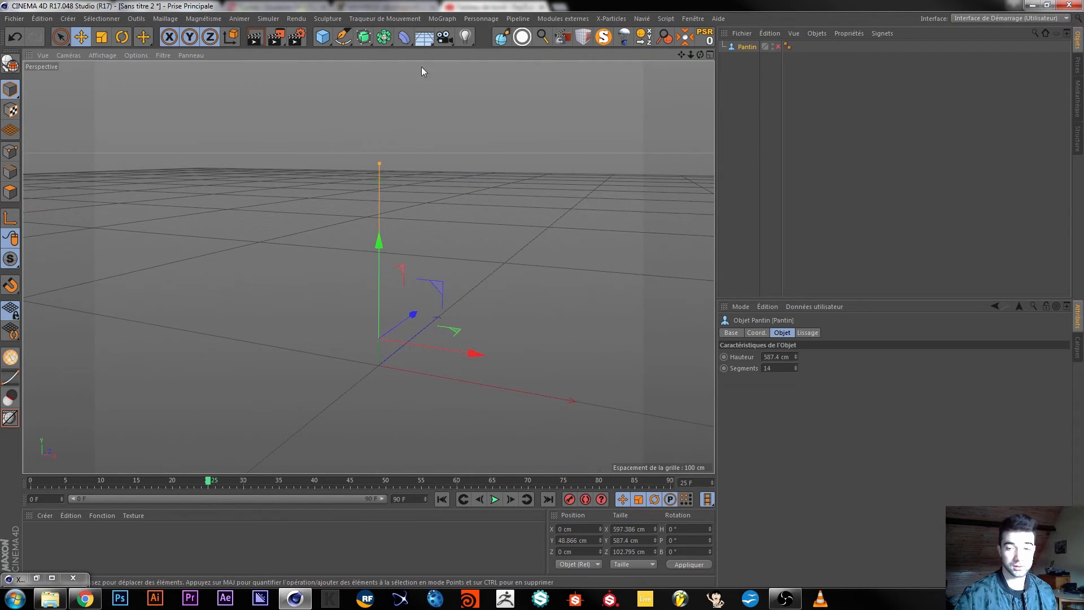
{"action": "middle_click_drag", "start_coordinate": [429, 198], "coordinate": [422, 279], "text": "alt"}
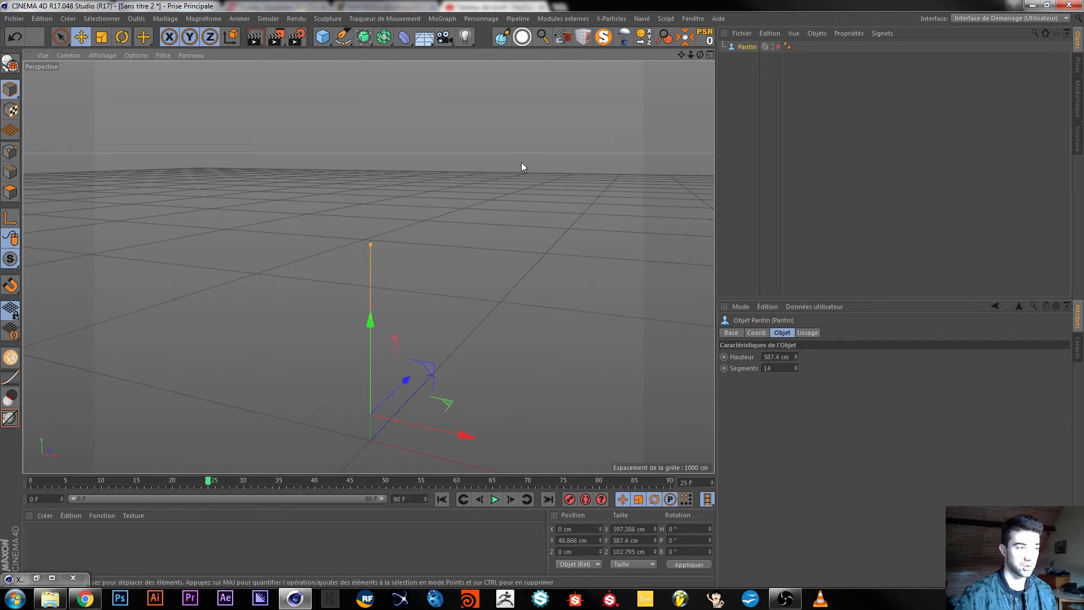
{"action": "left_click_drag", "start_coordinate": [288, 215], "coordinate": [361, 186], "text": "alt"}
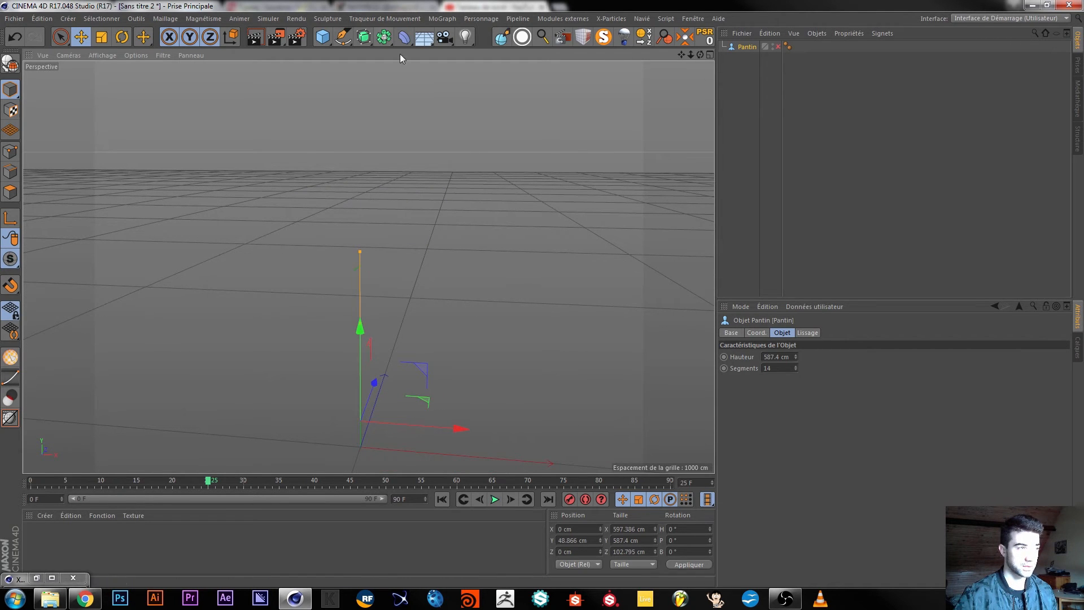
- Draw a vertical two-point Bézier spline about 1009 cm high in the Droite view with the Crayon tool, ending at the origin
{"action": "left_click", "coordinate": [342, 40]}
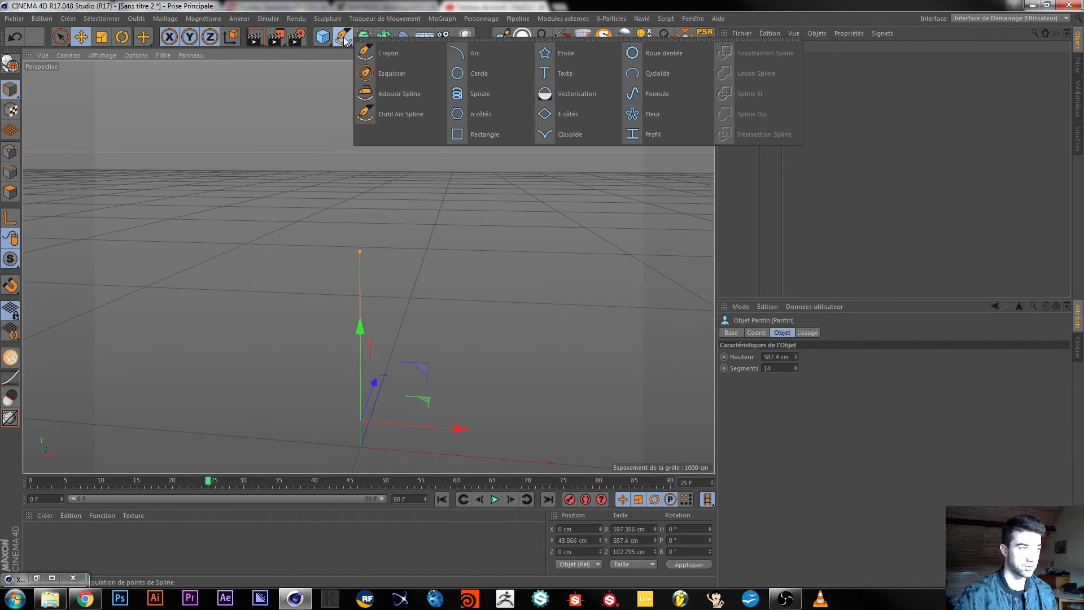
{"action": "left_click", "coordinate": [392, 56]}
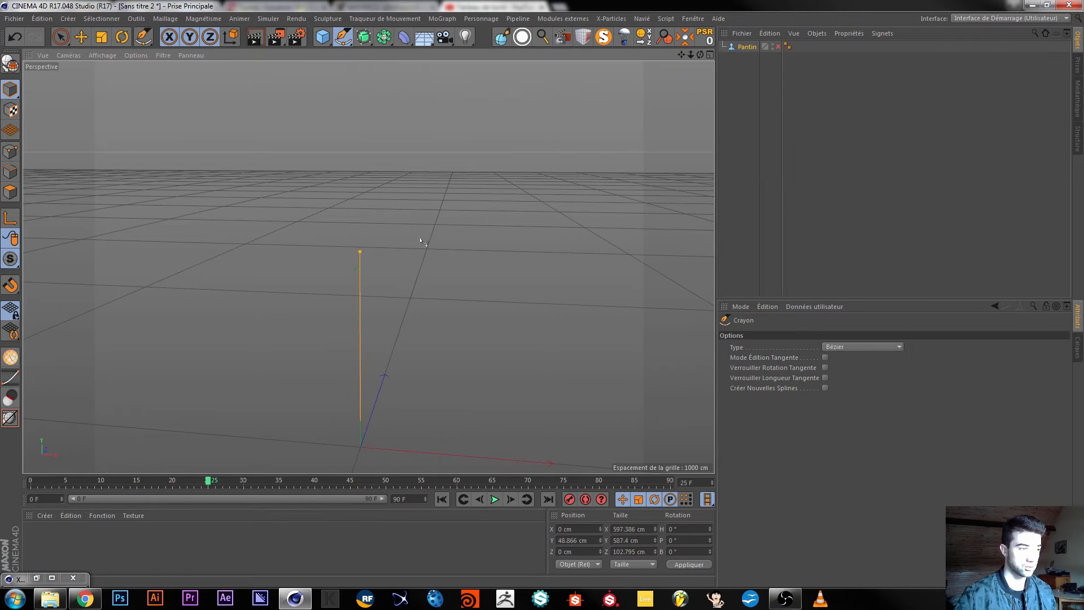
{"action": "middle_click", "coordinate": [387, 238]}
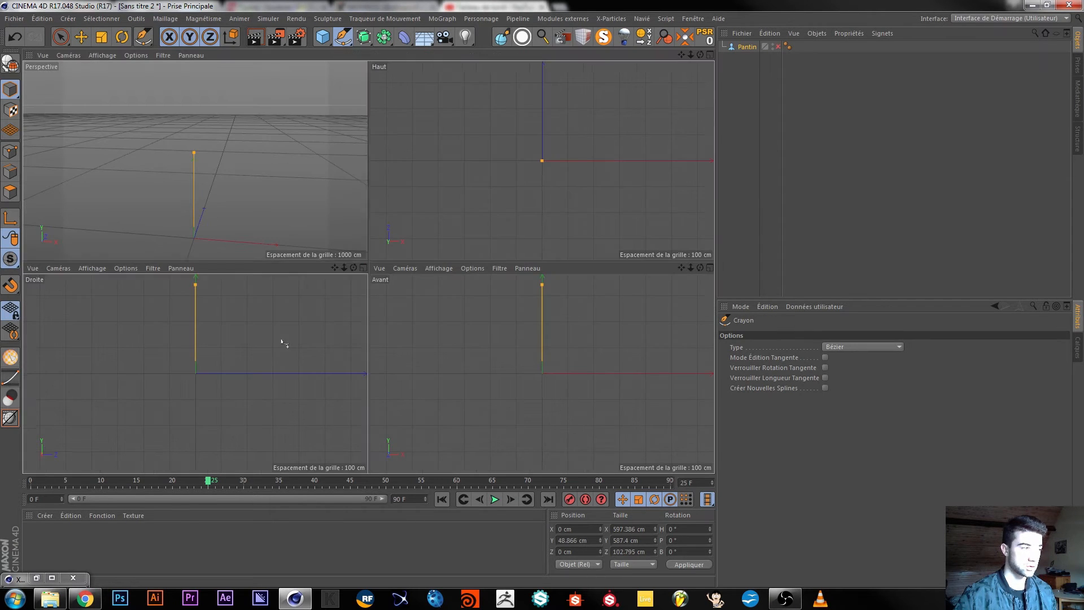
{"action": "middle_click", "coordinate": [283, 341]}
{"action": "scroll", "coordinate": [409, 201], "scroll_direction": "down", "scroll_amount": 3}
{"action": "middle_click_drag", "start_coordinate": [433, 190], "coordinate": [411, 248], "text": "alt"}
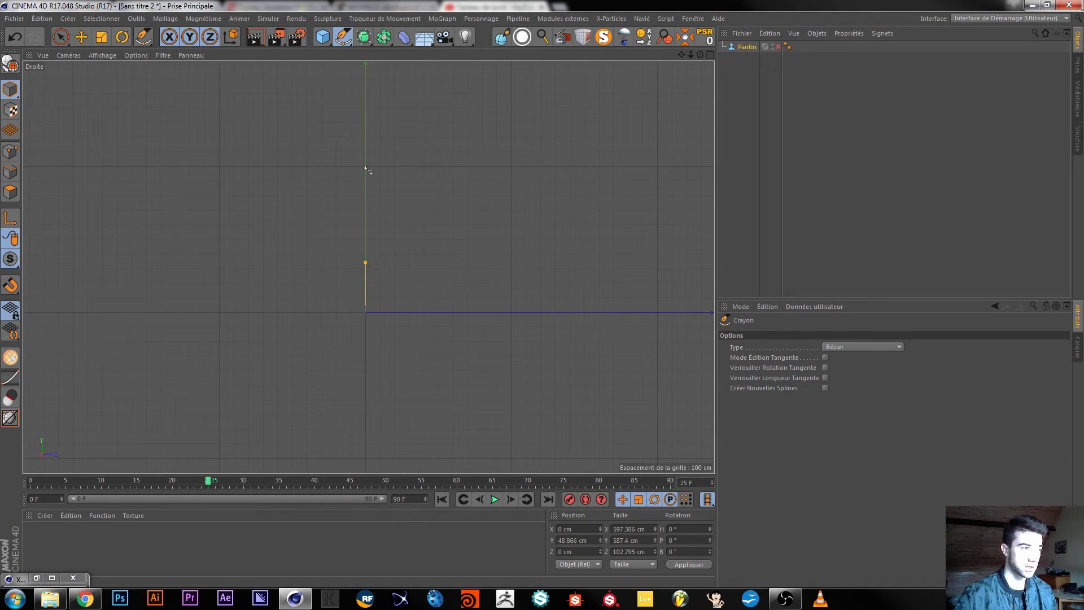
{"action": "left_click", "coordinate": [365, 166]}
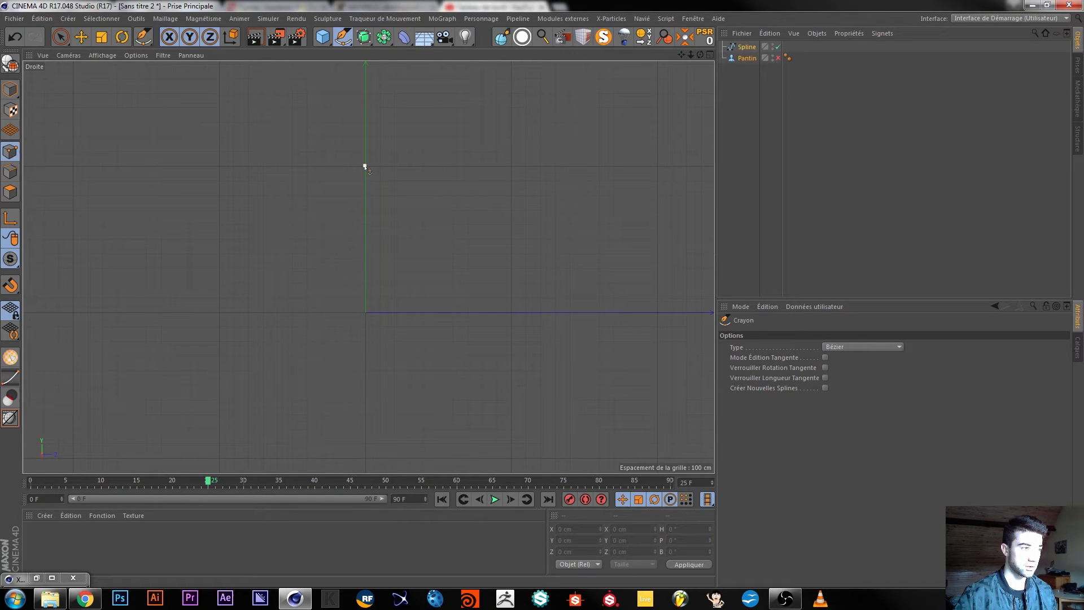
{"action": "left_click", "coordinate": [365, 314]}
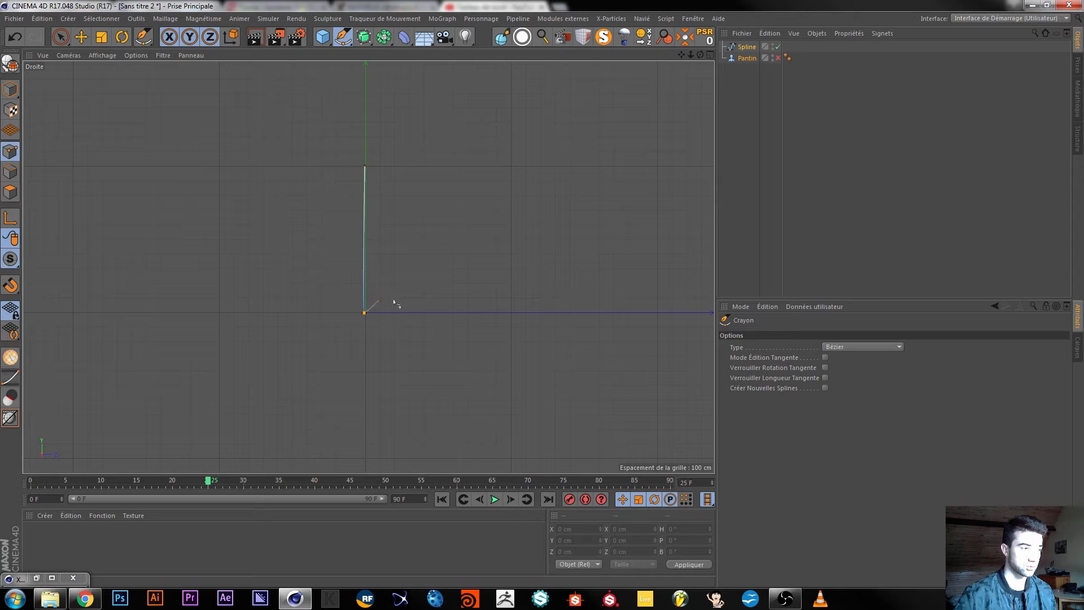
{"action": "scroll", "coordinate": [362, 283], "scroll_direction": "up", "scroll_amount": 3}
{"action": "scroll", "coordinate": [433, 323], "scroll_direction": "down", "scroll_amount": 1}
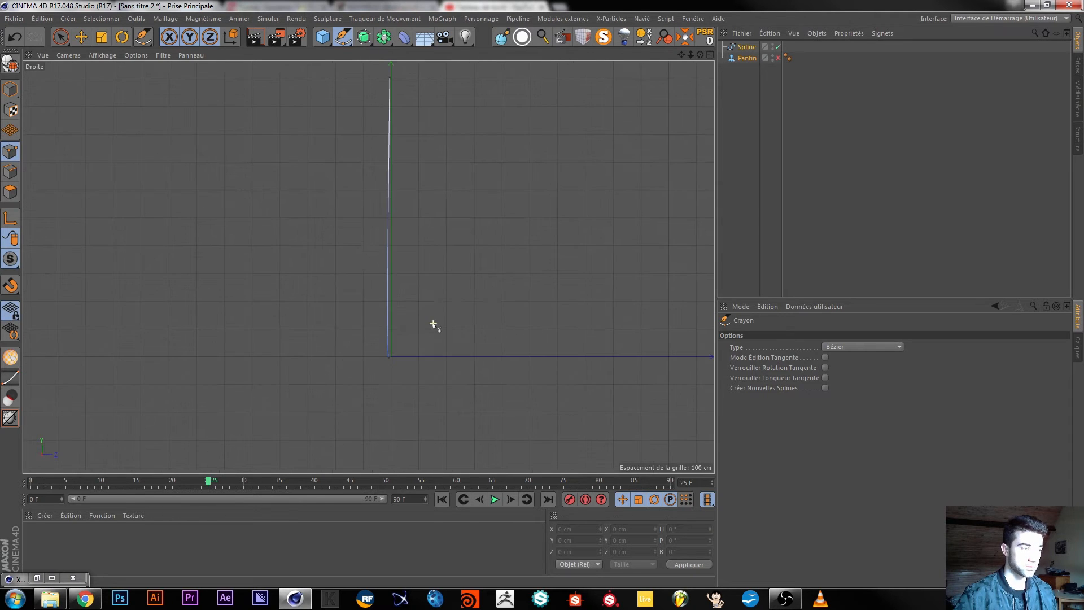
- Select both end points of the spline and subdivide it once
{"action": "left_click", "coordinate": [749, 48]}
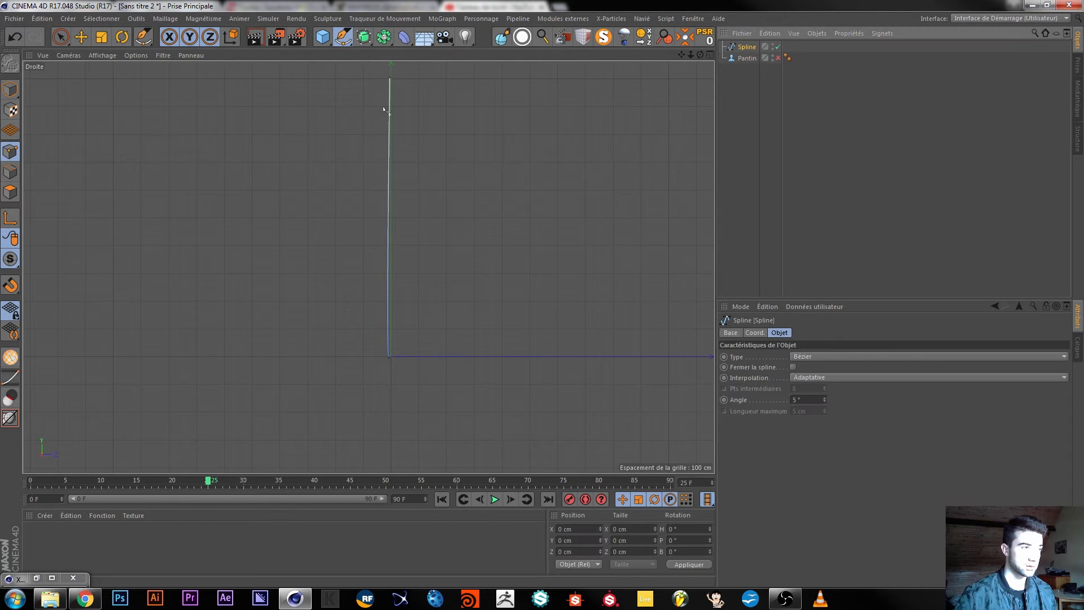
{"action": "left_click", "coordinate": [61, 37]}
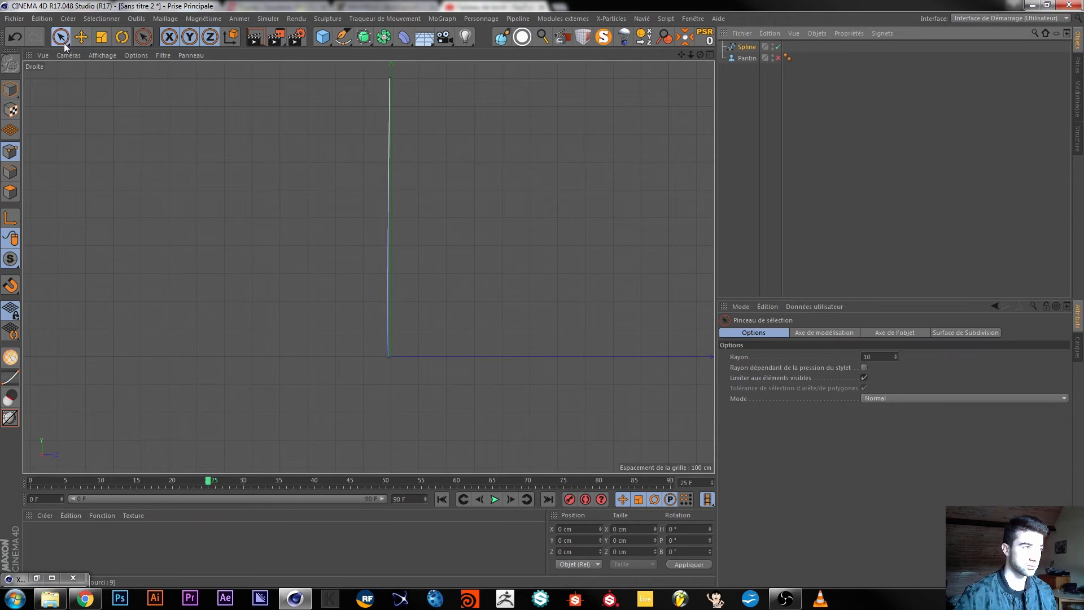
{"action": "left_click", "coordinate": [388, 79]}
{"action": "left_click", "coordinate": [390, 357], "text": "shift"}
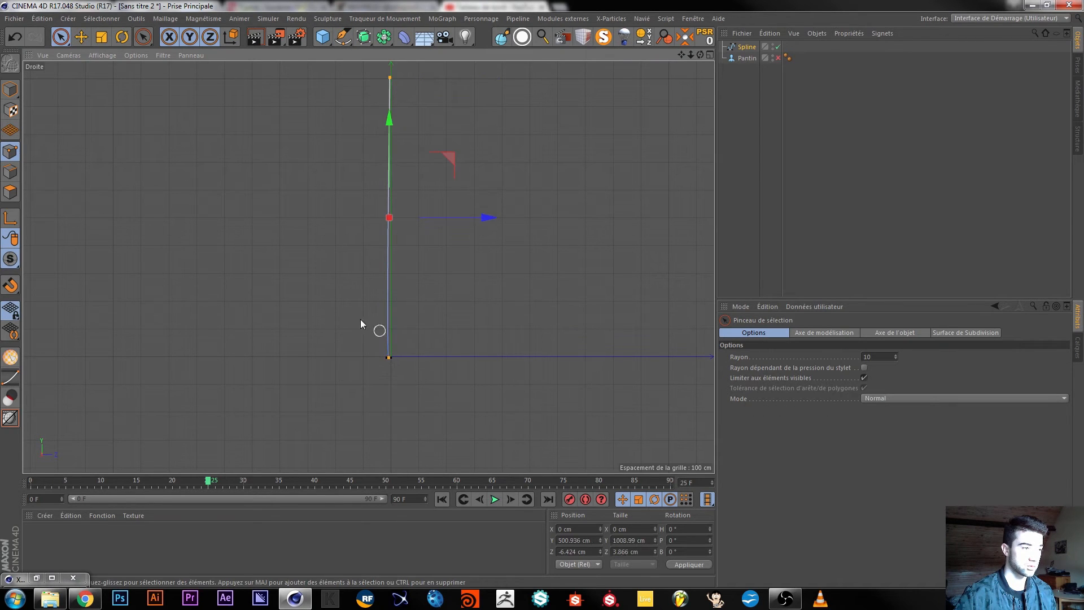
{"action": "right_click", "coordinate": [390, 196]}
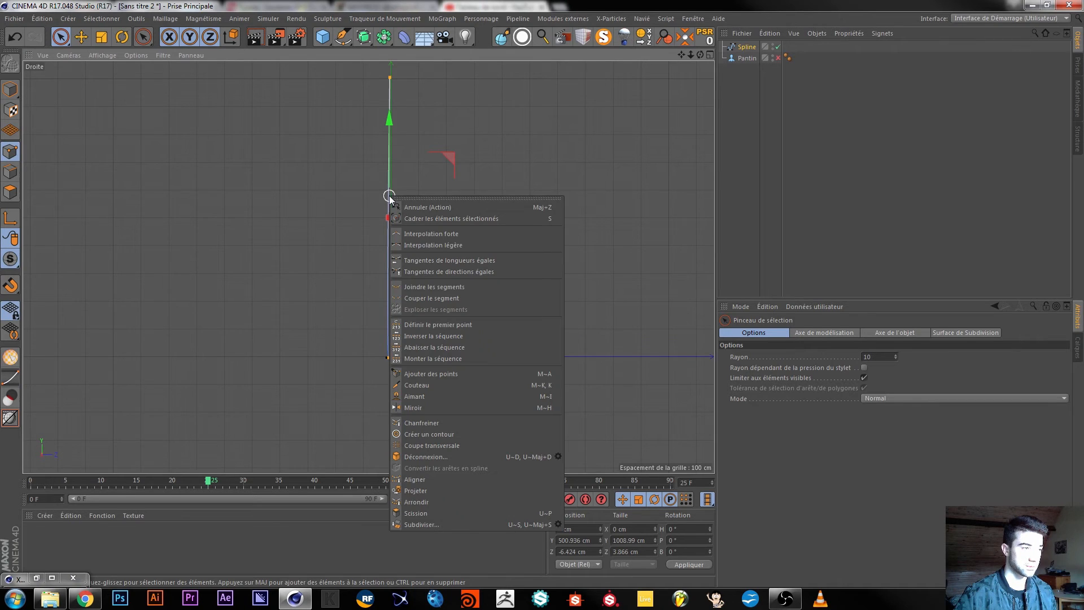
{"action": "left_click", "coordinate": [471, 524]}
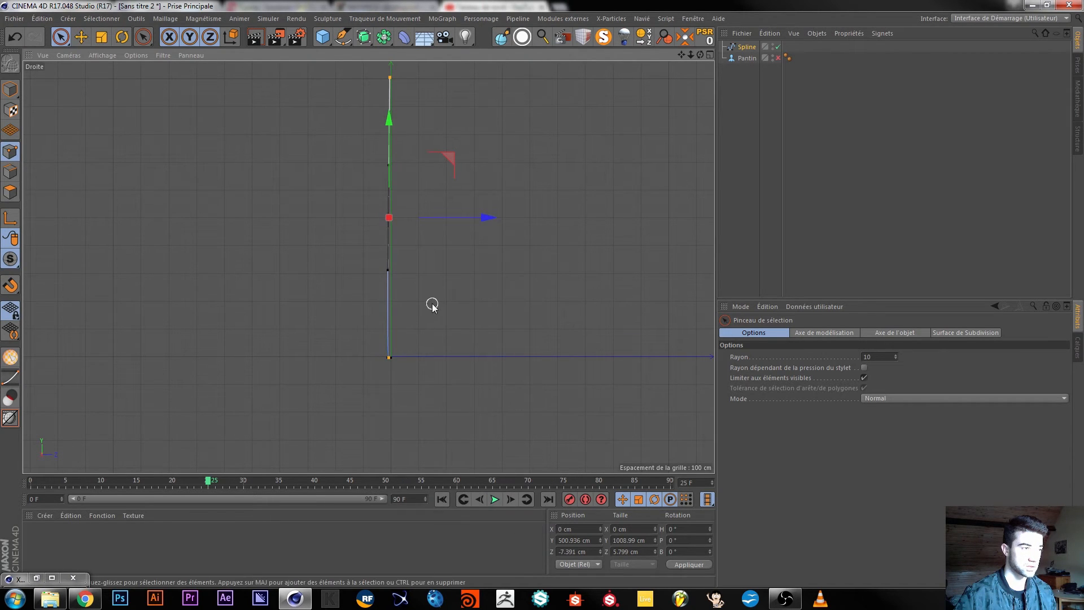
- Subdivide the spline four more times to give it many closely spaced points
{"action": "key", "text": "u"}
{"action": "key", "text": "s"}
{"action": "key", "text": "u"}
{"action": "key", "text": "s"}
{"action": "key", "text": "u"}
{"action": "key", "text": "s"}
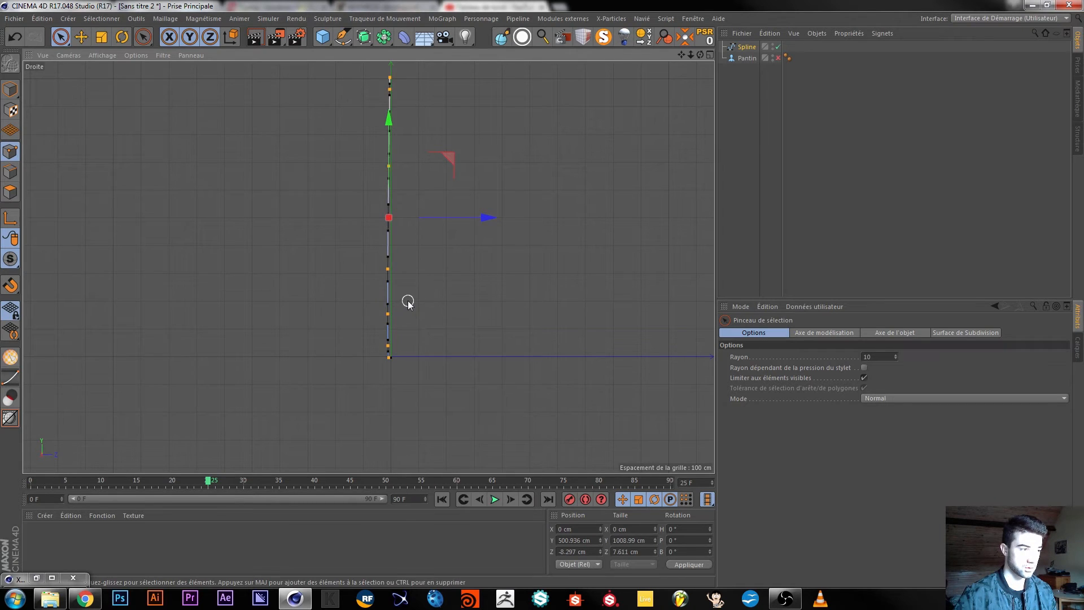
{"action": "key", "text": "u"}
{"action": "key", "text": "s"}
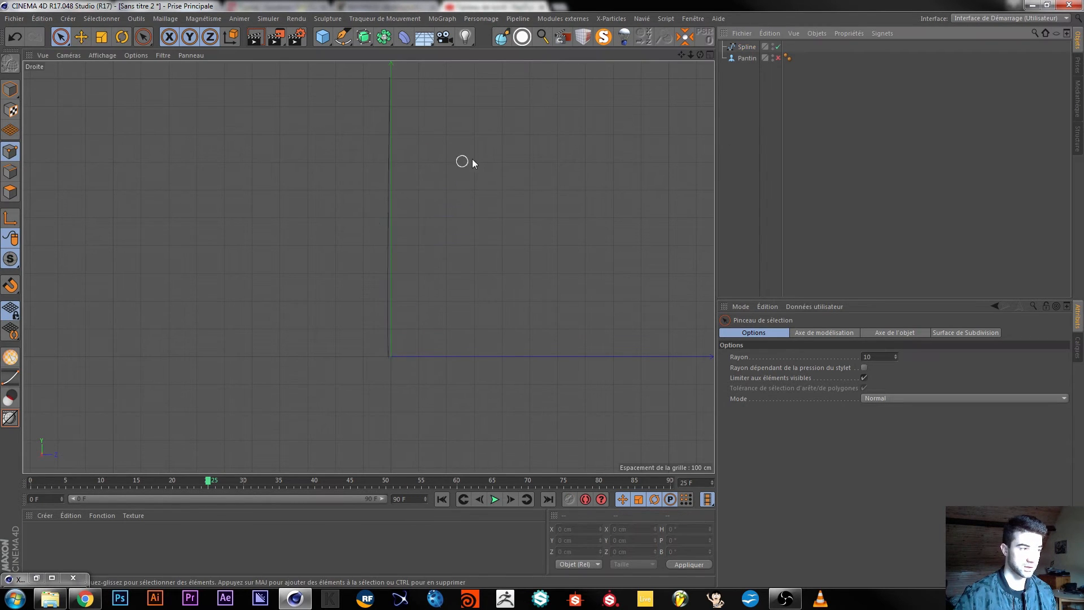
- Return to the Perspective view, deselect the spline's points and add a Dynamiques de spline tag to the spline
{"action": "left_click", "coordinate": [746, 48]}
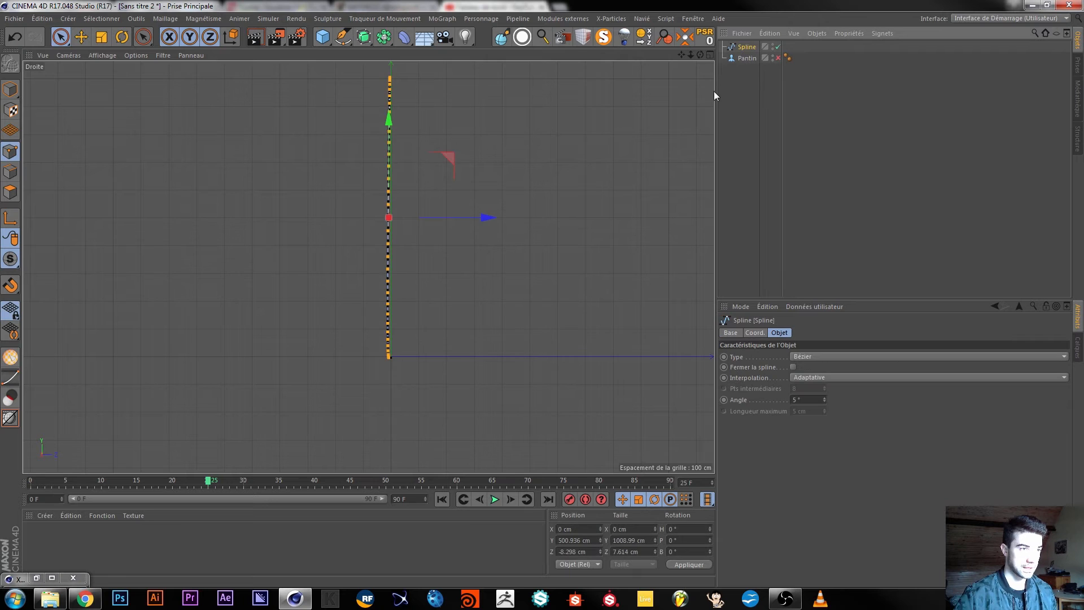
{"action": "middle_click", "coordinate": [496, 160]}
{"action": "middle_click", "coordinate": [303, 187]}
{"action": "left_click_drag", "start_coordinate": [281, 242], "coordinate": [378, 252], "text": "alt"}
{"action": "left_click", "coordinate": [400, 194]}
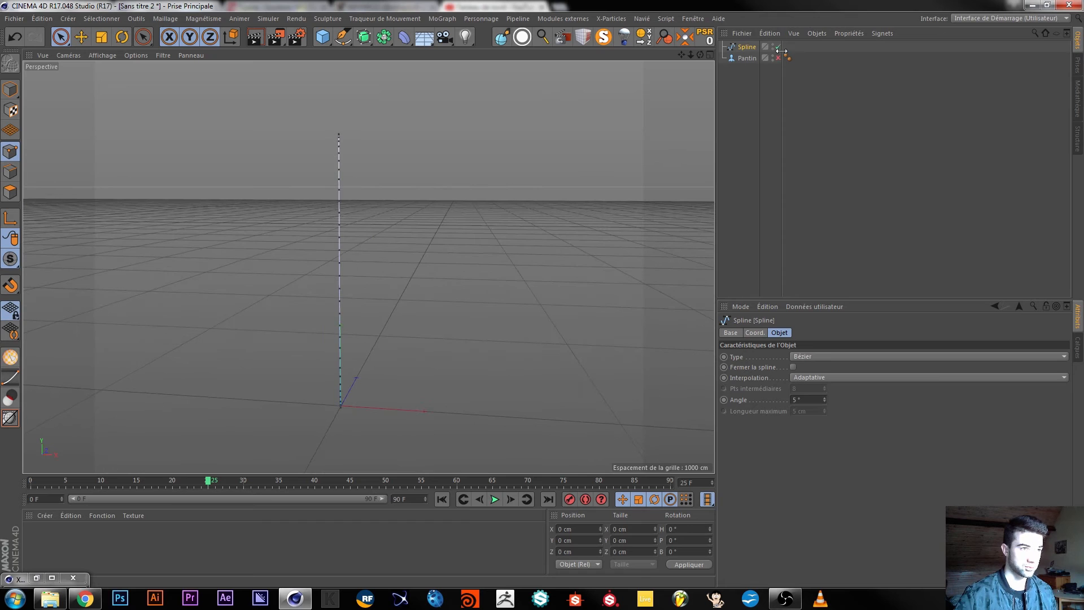
{"action": "right_click", "coordinate": [748, 49]}
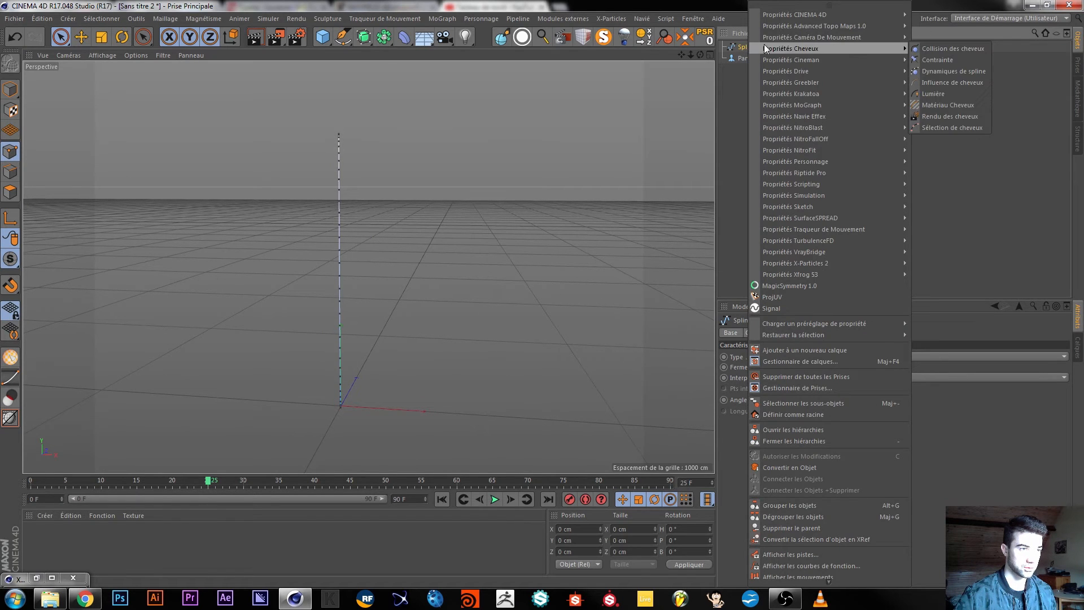
{"action": "mouse_move", "coordinate": [876, 196]}
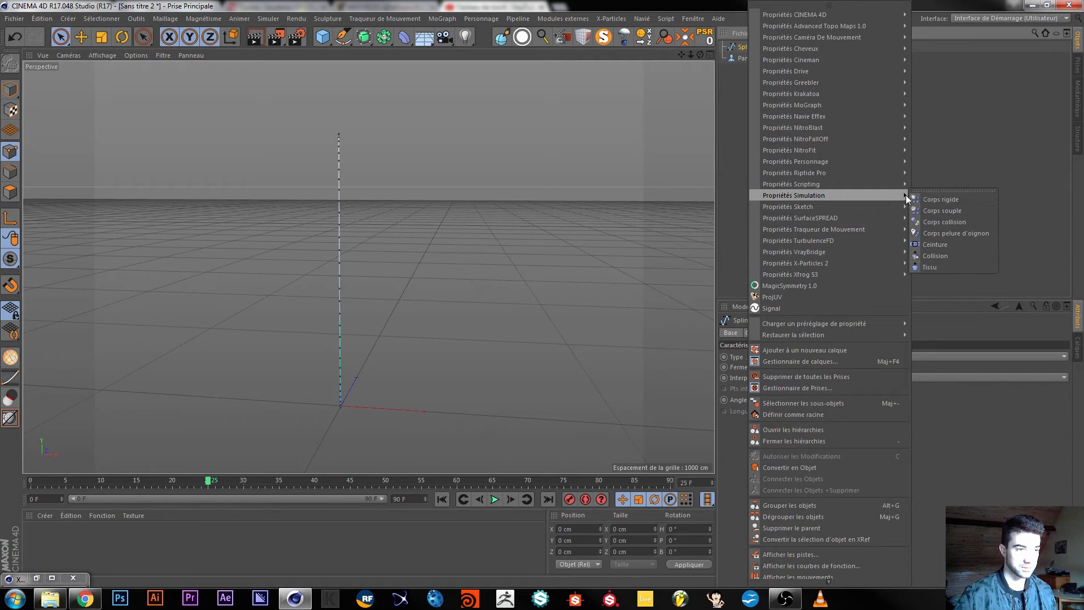
{"action": "mouse_move", "coordinate": [876, 70]}
{"action": "mouse_move", "coordinate": [874, 46]}
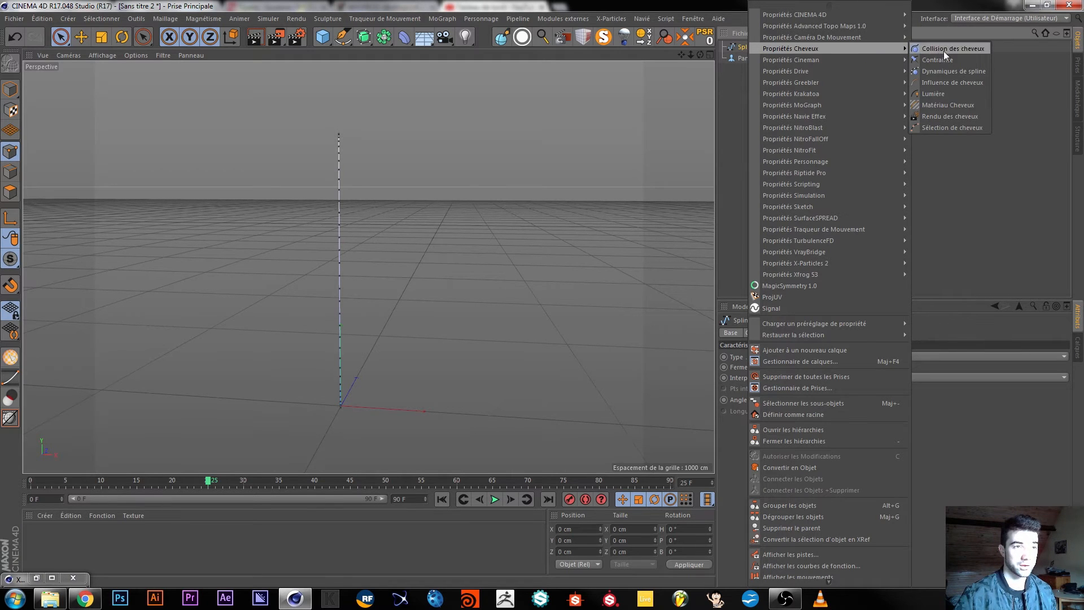
{"action": "left_click", "coordinate": [950, 70]}
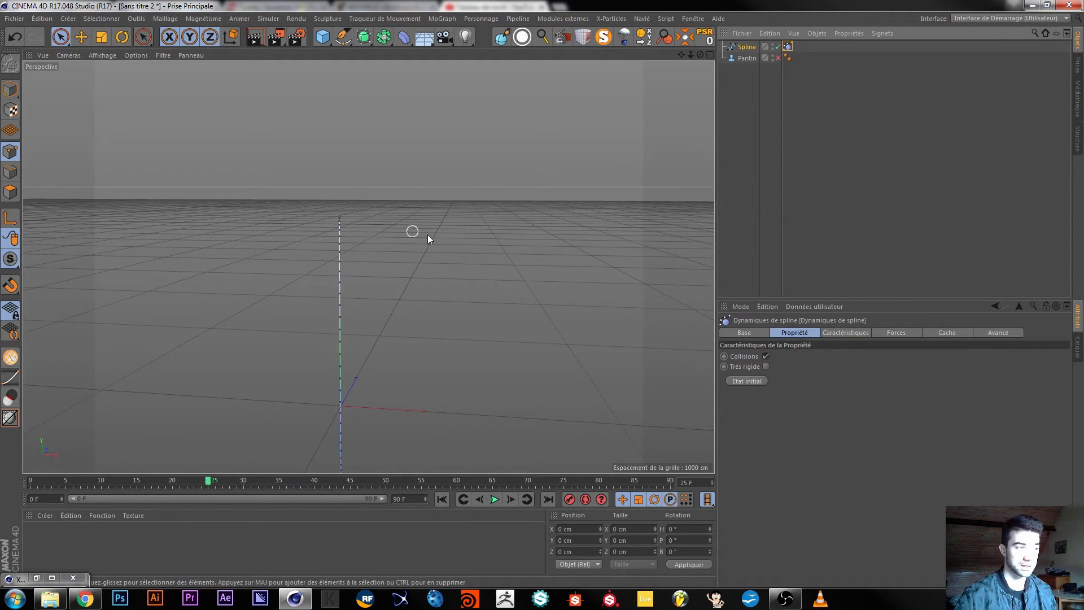
{"action": "left_click", "coordinate": [339, 220]}
{"action": "left_click_drag", "start_coordinate": [428, 221], "coordinate": [491, 216]}
{"action": "key", "text": "ctrl+z"}
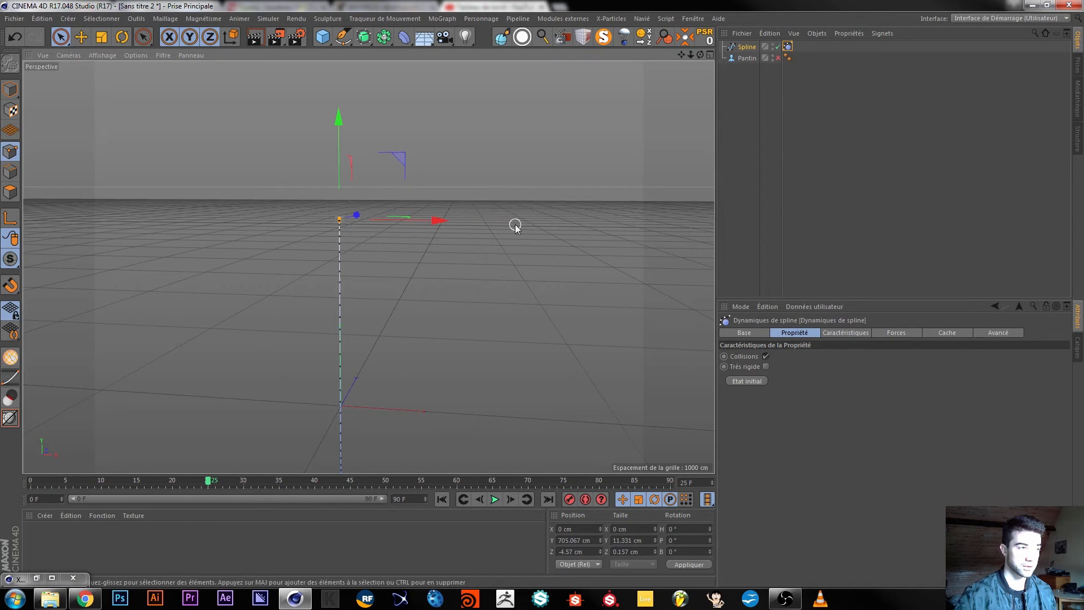
- Switch to model mode and play the simulation while moving the spline to about 166 cm on X and 512 cm on Y, then rewind
{"action": "left_click", "coordinate": [10, 89]}
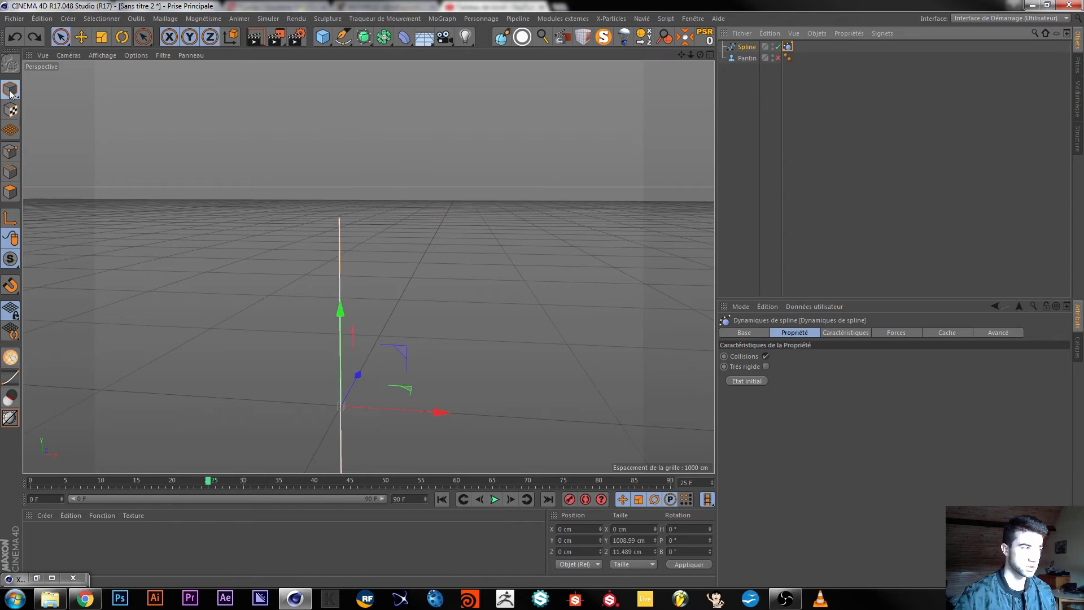
{"action": "left_click_drag", "start_coordinate": [339, 310], "coordinate": [339, 171]}
{"action": "left_click", "coordinate": [496, 500]}
{"action": "left_click_drag", "start_coordinate": [444, 274], "coordinate": [487, 271]}
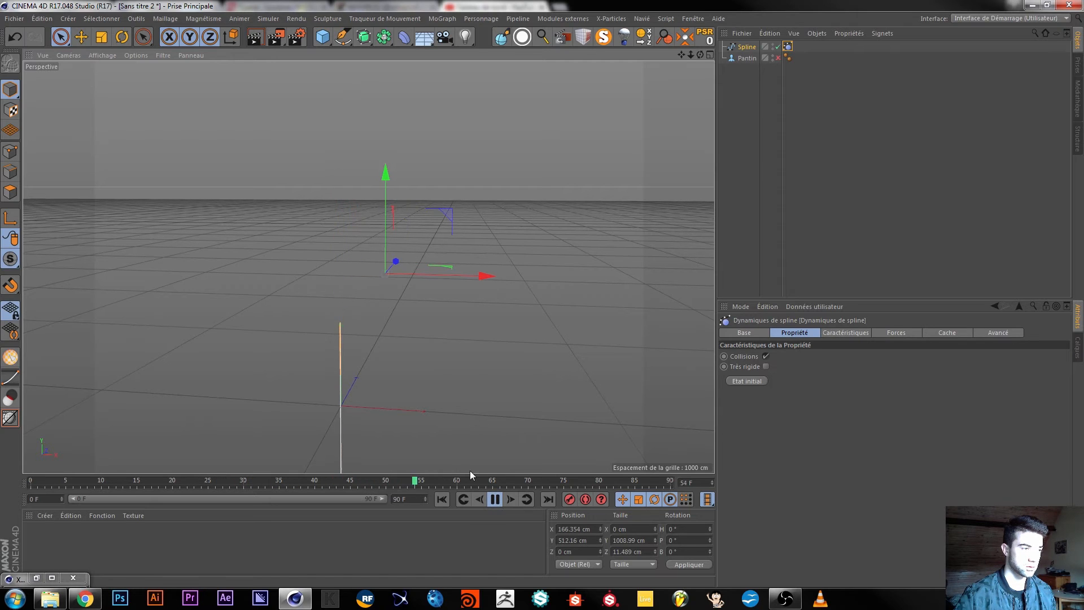
{"action": "left_click", "coordinate": [495, 500]}
{"action": "left_click", "coordinate": [442, 499]}
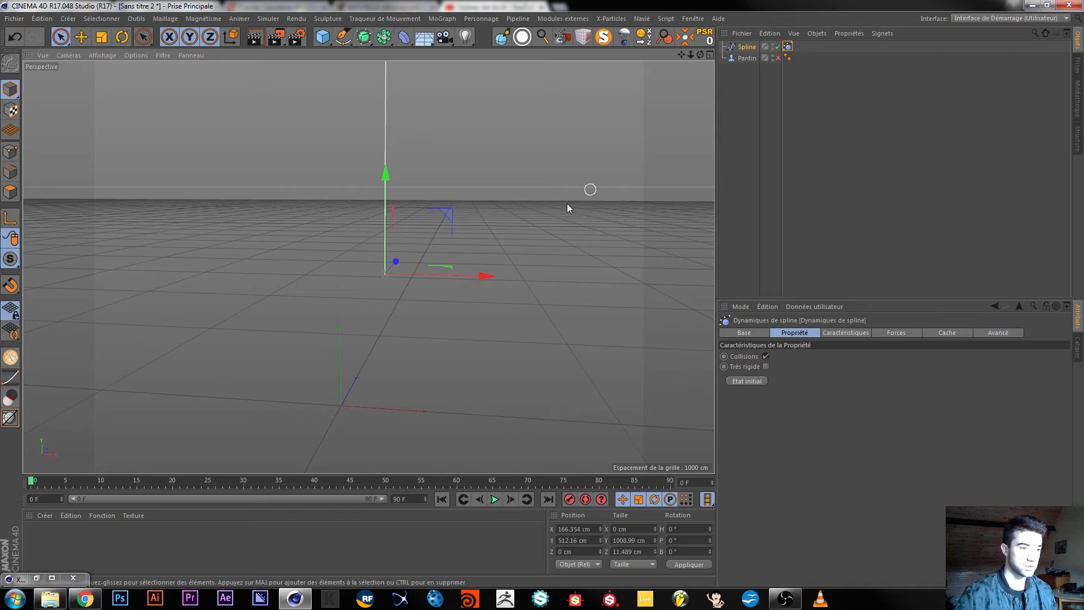
- Move the spline near the origin, to about 29 cm on X and 41 cm on Y
{"action": "left_click_drag", "start_coordinate": [383, 175], "coordinate": [376, 277]}
{"action": "left_click_drag", "start_coordinate": [487, 376], "coordinate": [444, 390]}
{"action": "left_click_drag", "start_coordinate": [347, 273], "coordinate": [347, 299]}
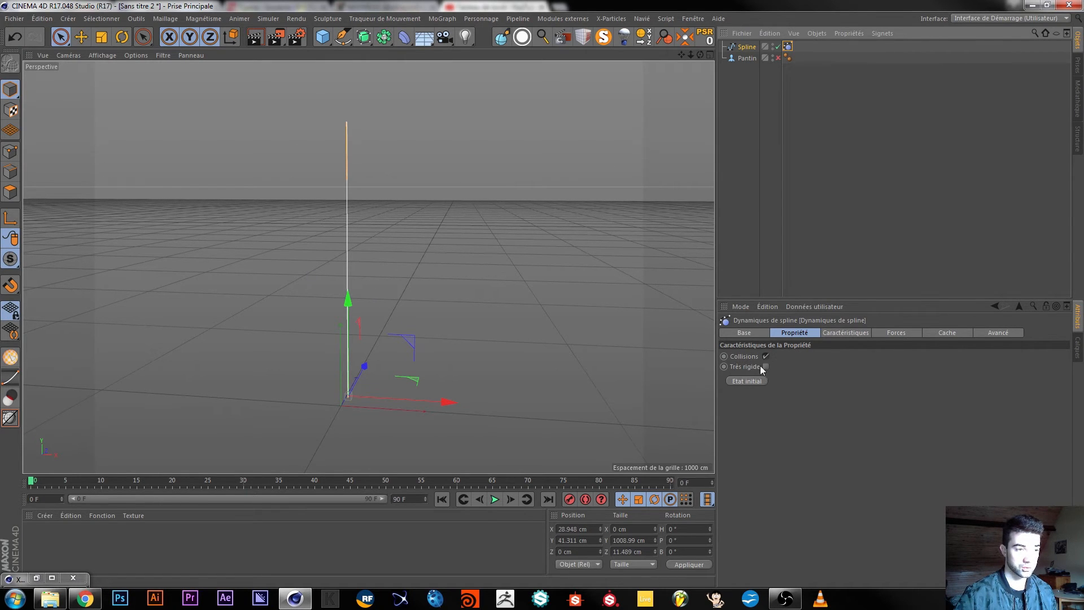
- Examine the spline dynamics tag's characteristics, forces, cache and advanced settings, along with the available particle forces
{"action": "left_click", "coordinate": [829, 333]}
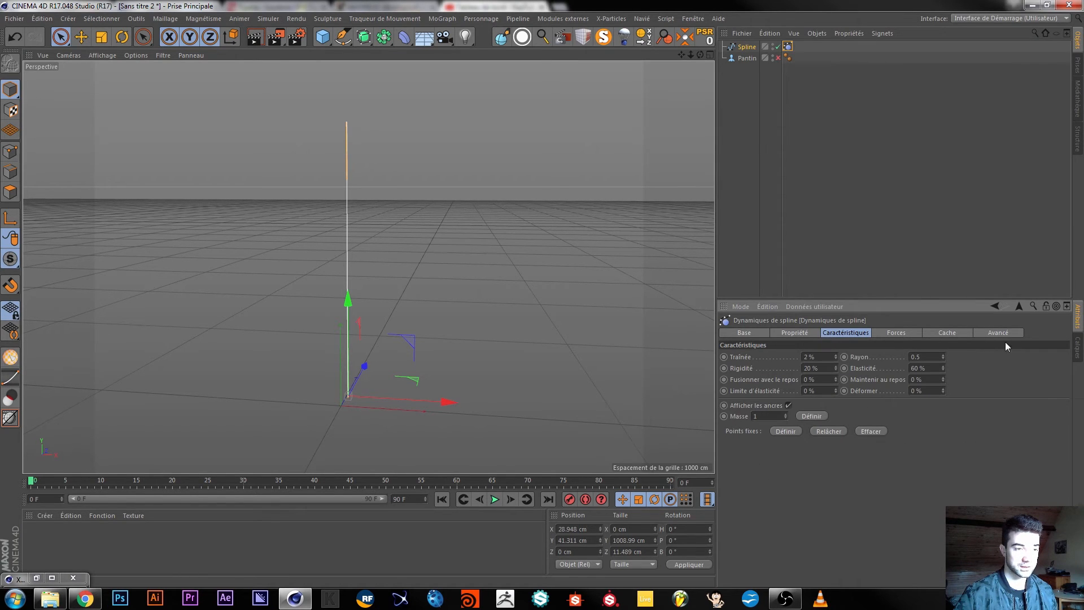
{"action": "left_click", "coordinate": [901, 334]}
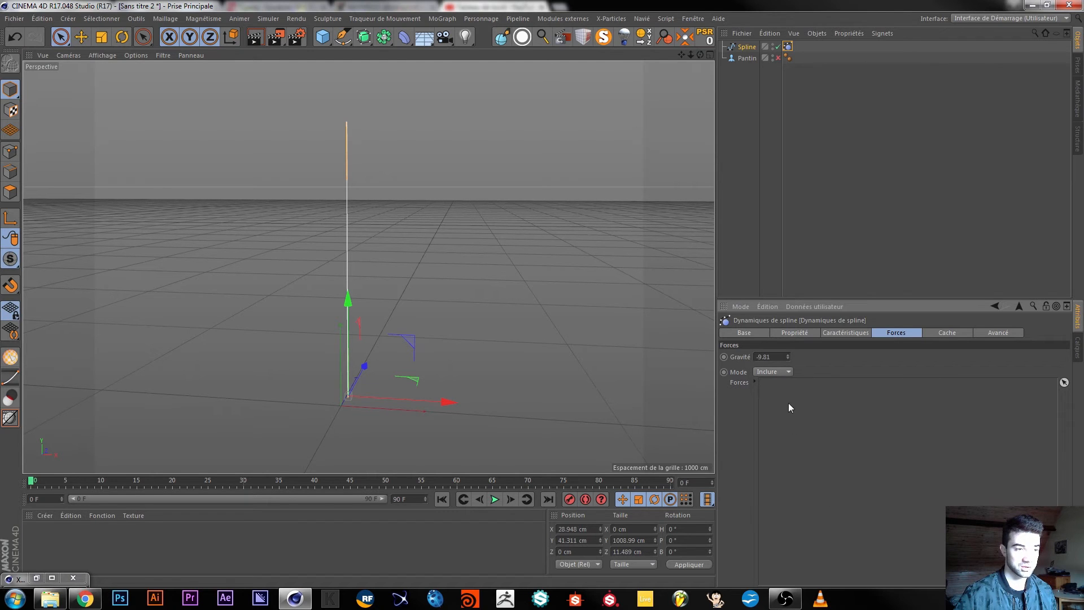
{"action": "left_click", "coordinate": [261, 20]}
{"action": "mouse_move", "coordinate": [286, 63]}
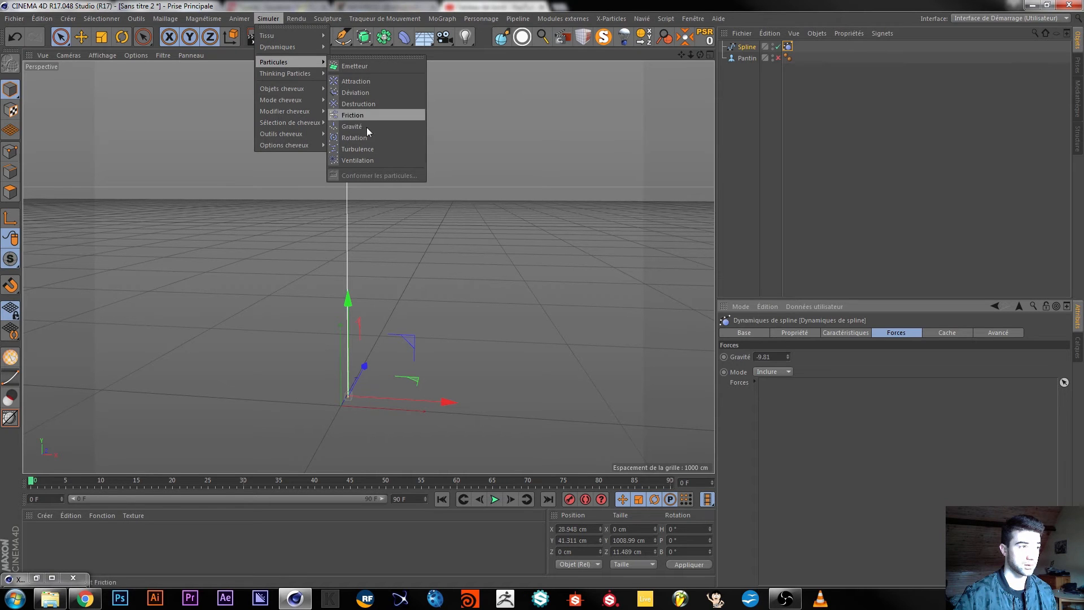
{"action": "left_click", "coordinate": [904, 418]}
{"action": "left_click", "coordinate": [945, 333]}
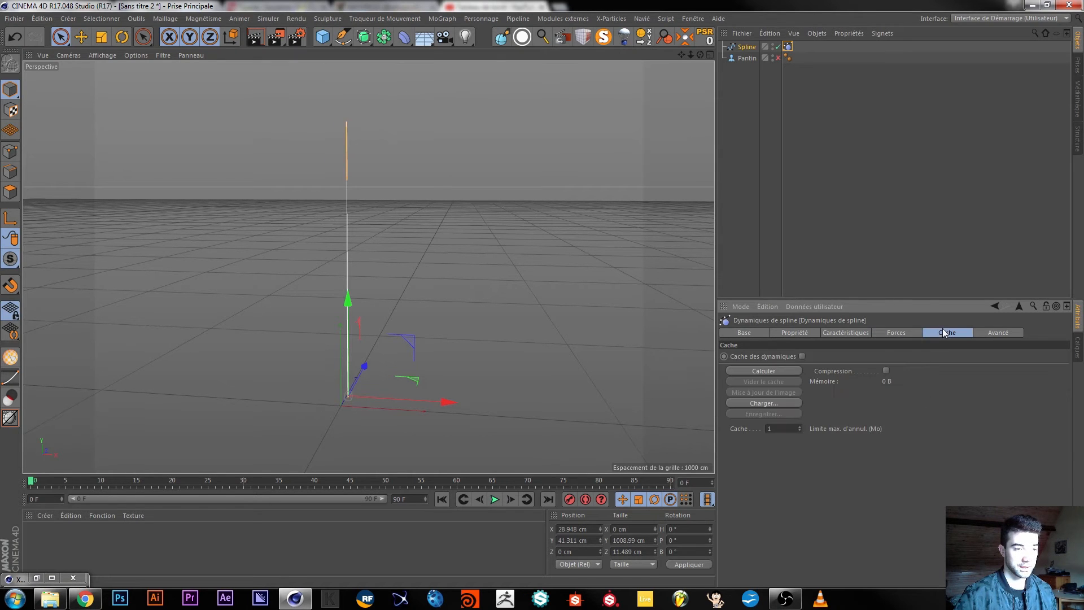
{"action": "left_click", "coordinate": [999, 333]}
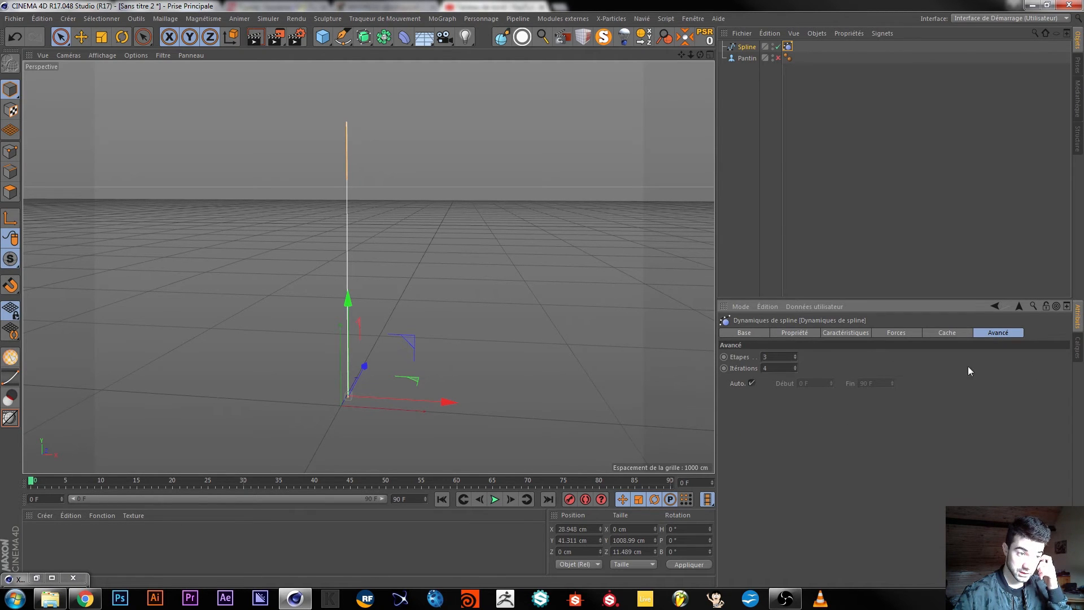
{"action": "left_click", "coordinate": [897, 333]}
{"action": "left_click", "coordinate": [854, 333]}
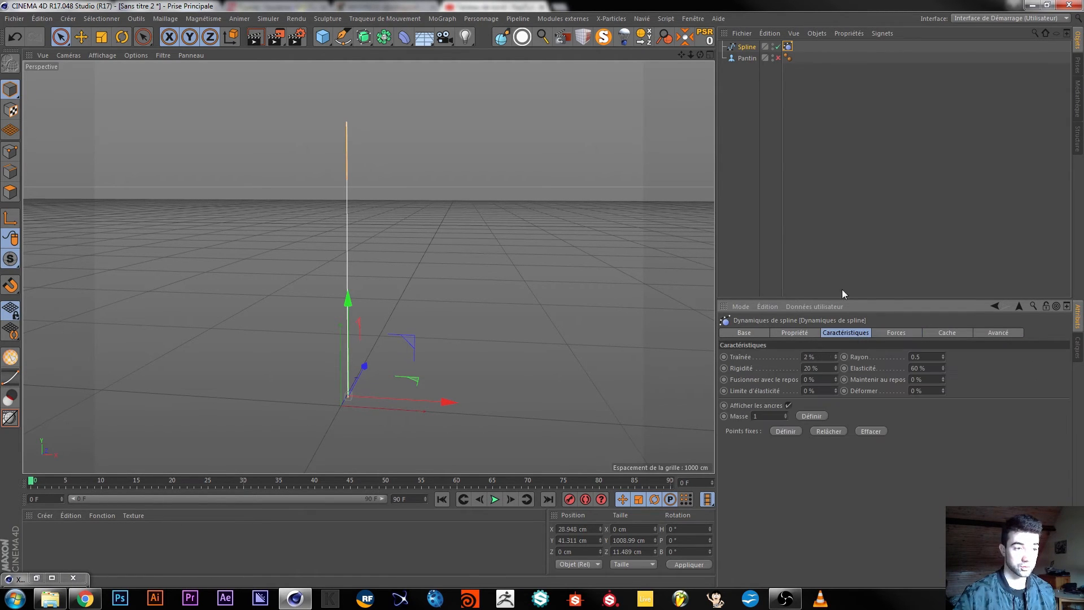
- Select the spline's top point in point mode, define it as a fixed point of the dynamics tag and deselect everything
{"action": "left_click", "coordinate": [10, 152]}
{"action": "left_click_drag", "start_coordinate": [380, 160], "coordinate": [471, 165], "text": "alt"}
{"action": "left_click", "coordinate": [470, 164]}
{"action": "mouse_move", "coordinate": [388, 133]}
{"action": "left_mouse_down", "text": "alt"}
{"action": "mouse_move", "coordinate": [436, 131]}
{"action": "mouse_move", "coordinate": [364, 153]}
{"action": "left_mouse_up", "text": "alt"}
{"action": "left_click", "coordinate": [318, 159]}
{"action": "left_click", "coordinate": [790, 430]}
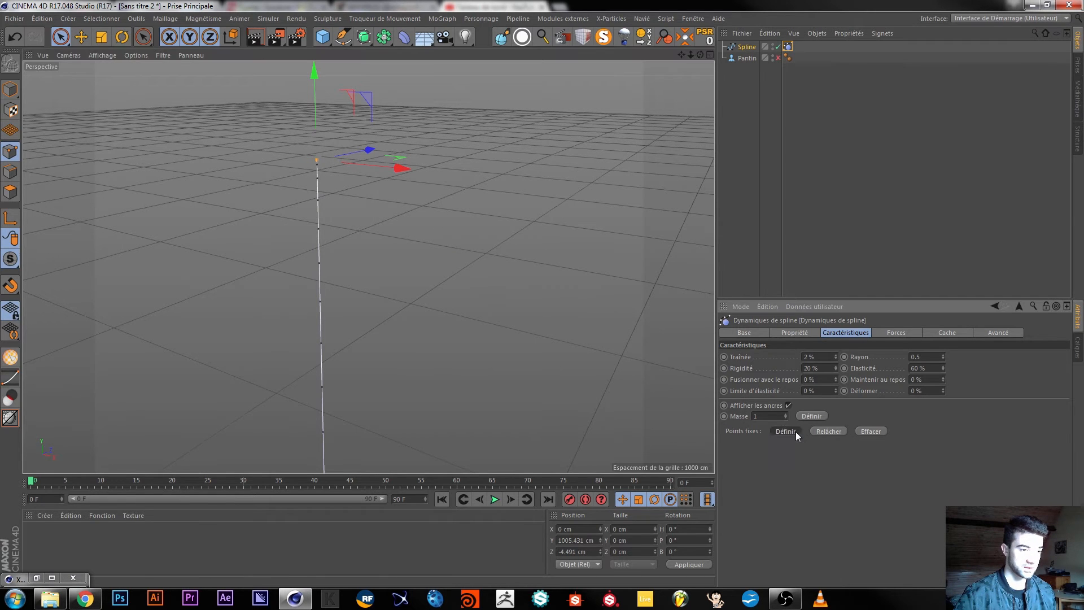
{"action": "left_click", "coordinate": [745, 146]}
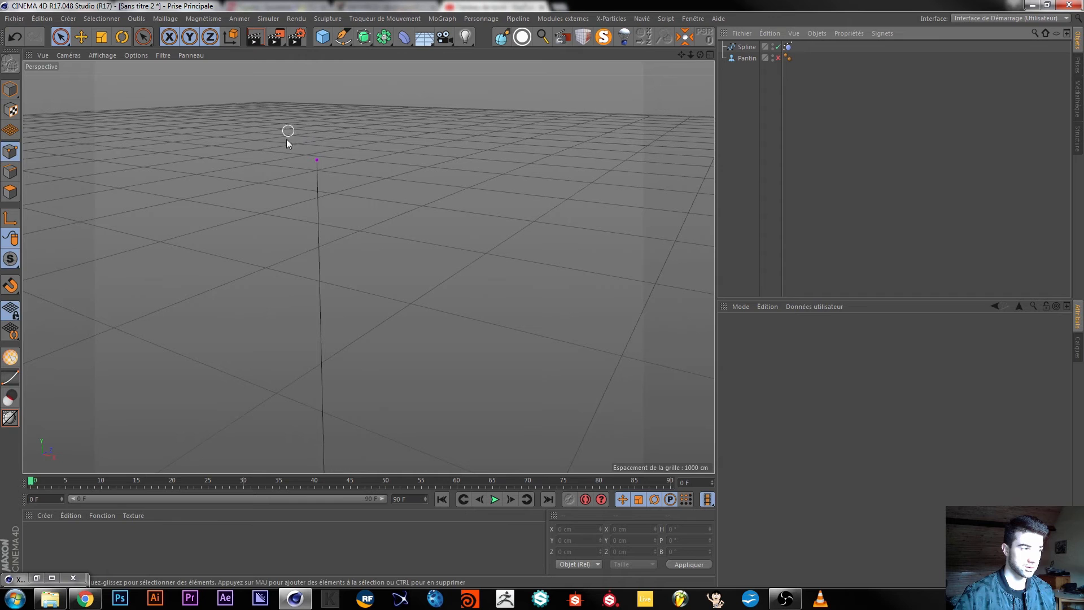
- Play the simulation with the whole spline in view to check the fixed top point, and stop it
{"action": "middle_click_drag", "start_coordinate": [327, 152], "coordinate": [334, 214], "text": "alt"}
{"action": "left_click_drag", "start_coordinate": [304, 361], "coordinate": [304, 249], "text": "alt"}
{"action": "left_click", "coordinate": [495, 499]}
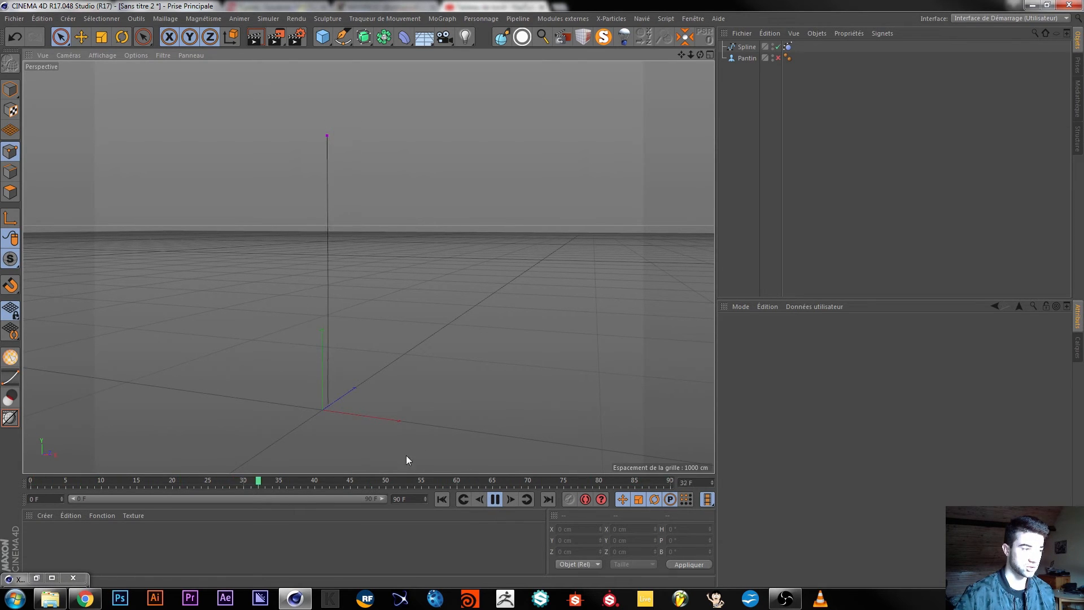
{"action": "left_click", "coordinate": [496, 500]}
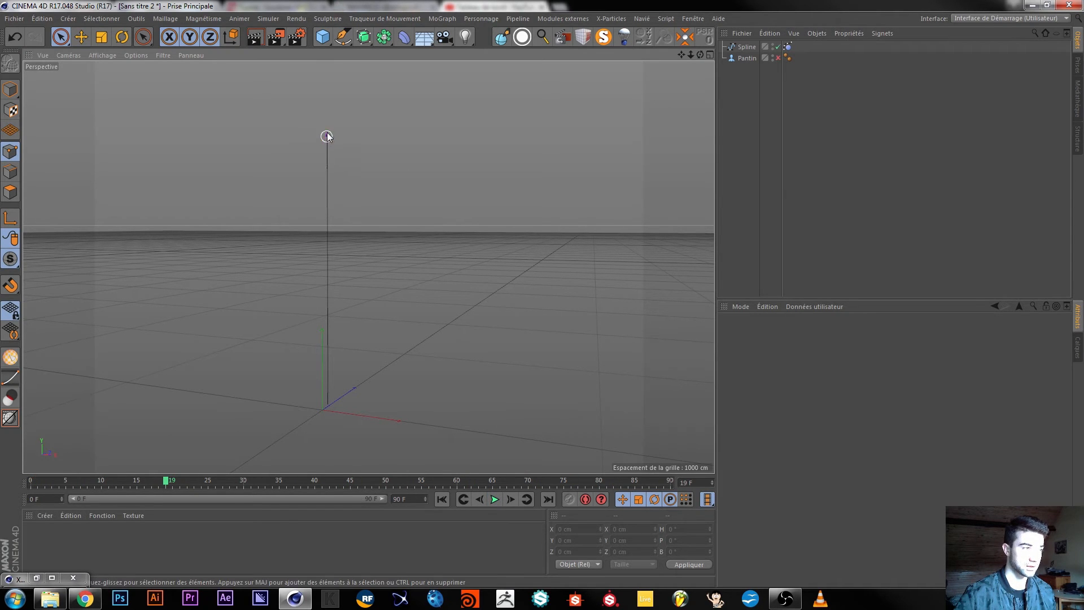
- Try to move the spline's top point along X in point mode, and undo the move
{"action": "left_click", "coordinate": [747, 47]}
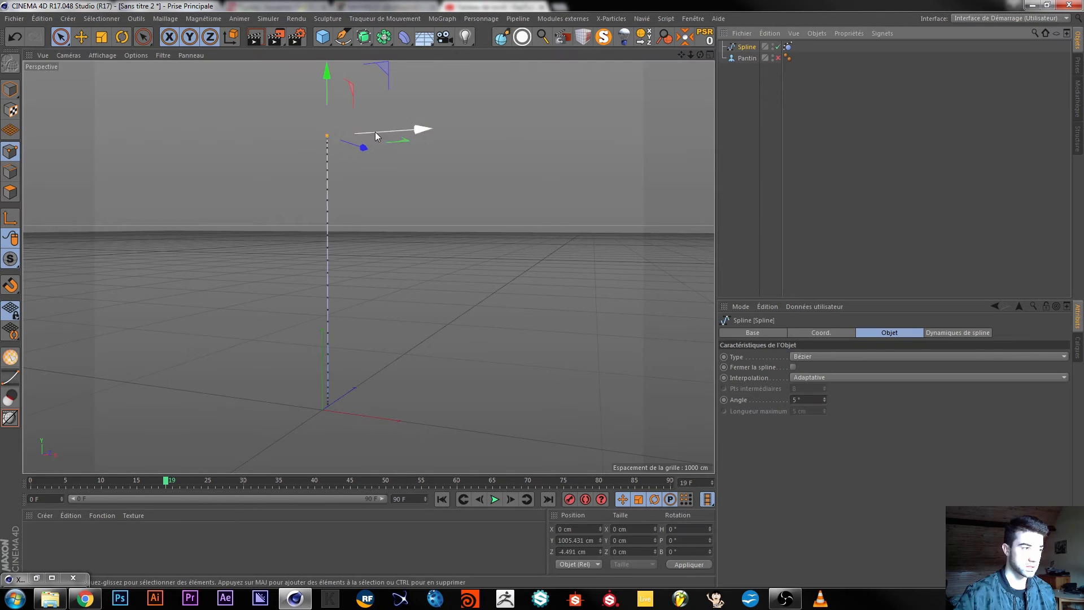
{"action": "left_click_drag", "start_coordinate": [412, 127], "coordinate": [470, 134]}
{"action": "key", "text": "ctrl+z"}
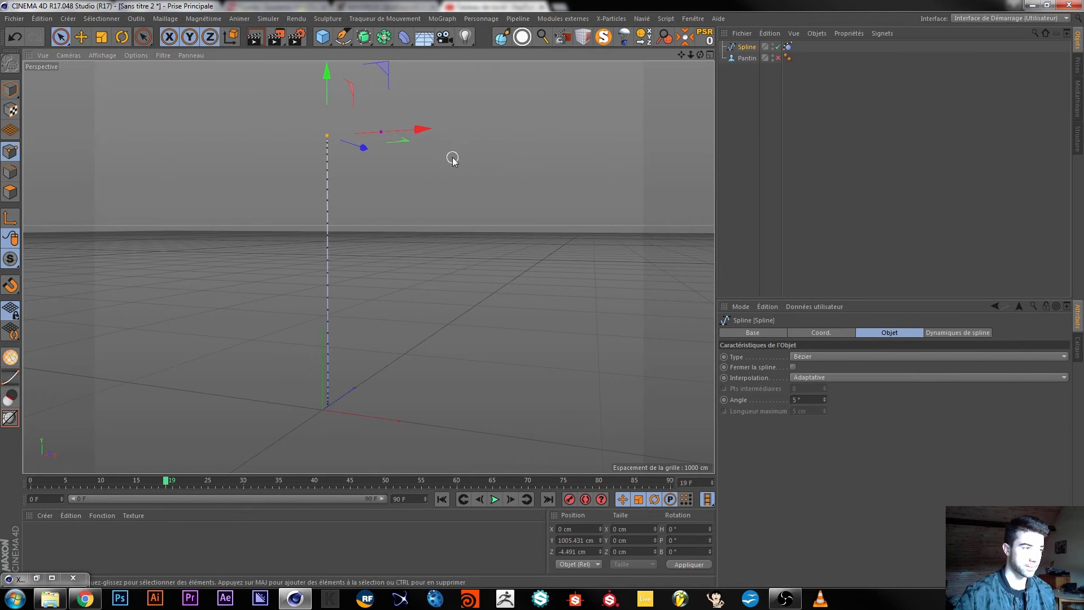
- In model mode, move the whole spline along X to about -147 cm, playing the simulation to test its reaction, and stop playback
{"action": "left_click", "coordinate": [10, 91]}
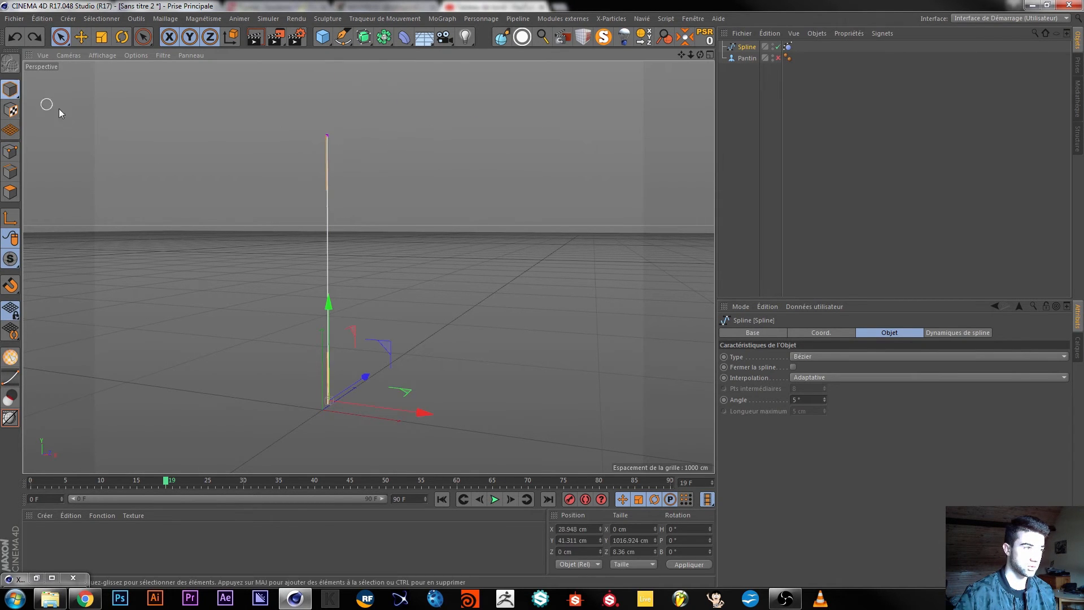
{"action": "left_click_drag", "start_coordinate": [390, 409], "coordinate": [426, 391]}
{"action": "left_click", "coordinate": [494, 499]}
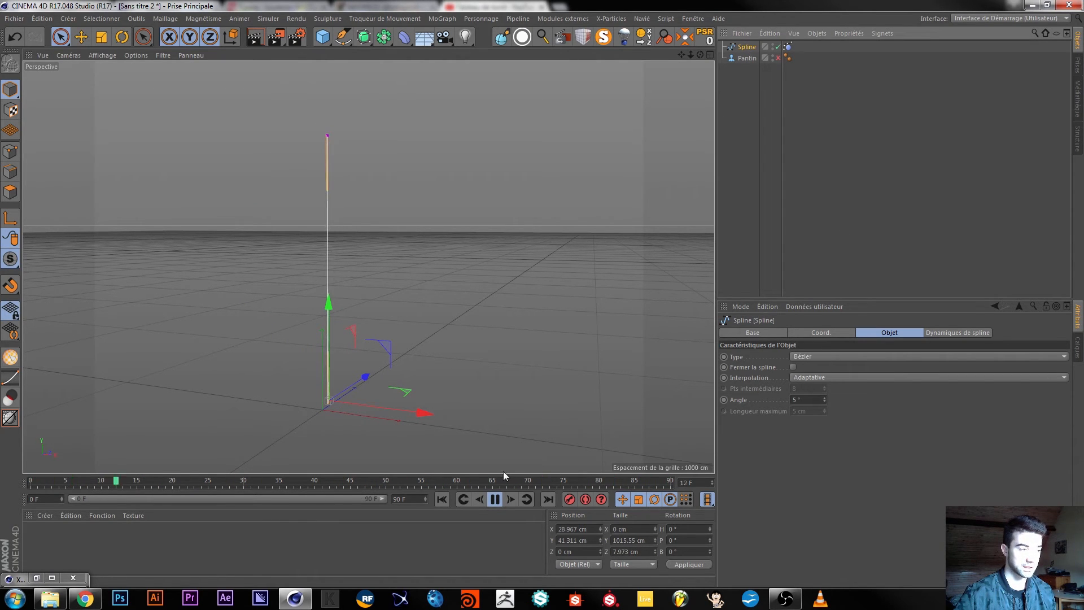
{"action": "left_click", "coordinate": [497, 499]}
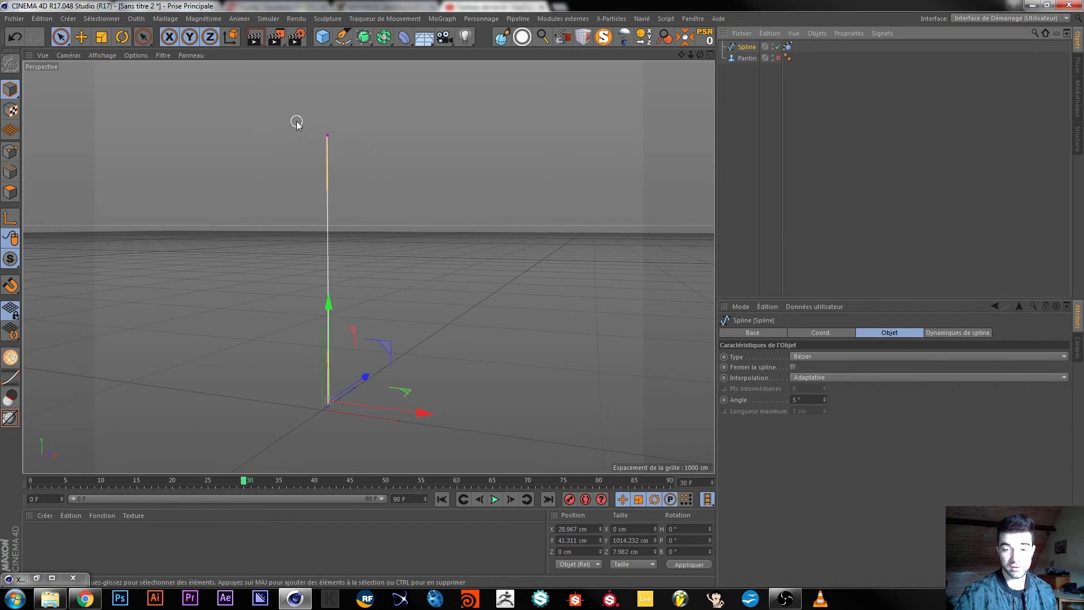
{"action": "key", "text": "F8"}
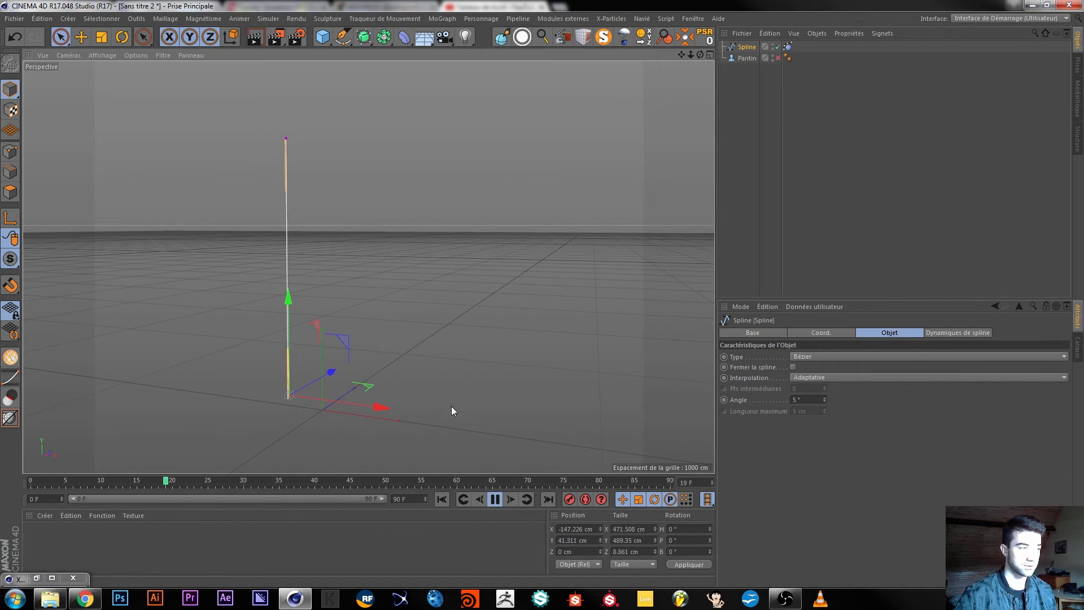
{"action": "key", "text": "F8"}
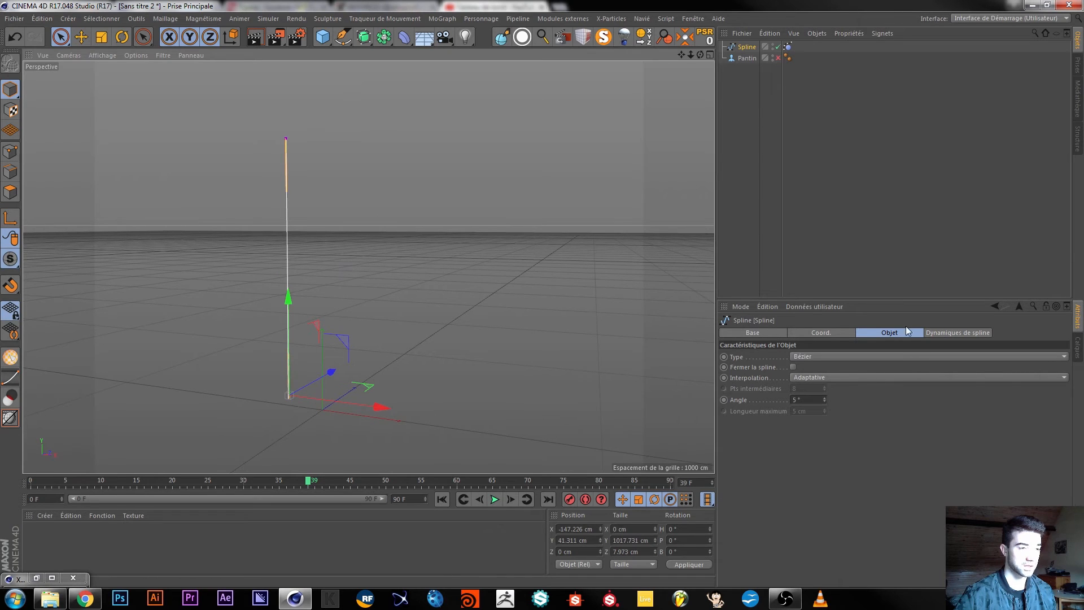
- Set the spline type to Linéaire and test it by moving the spline to about -14 cm on X during playback
{"action": "left_click", "coordinate": [841, 356]}
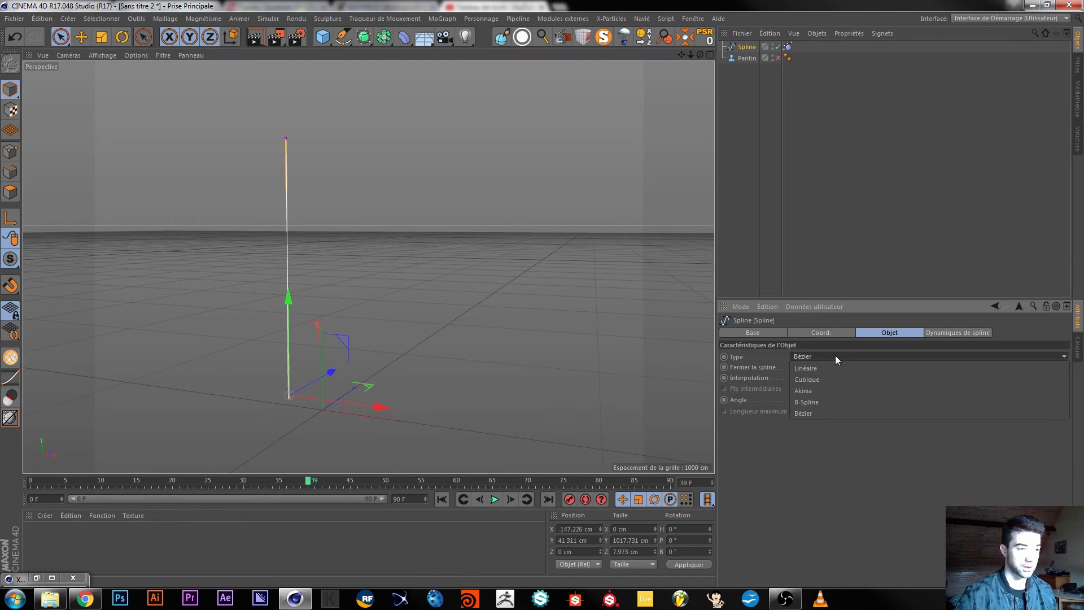
{"action": "left_click", "coordinate": [826, 366]}
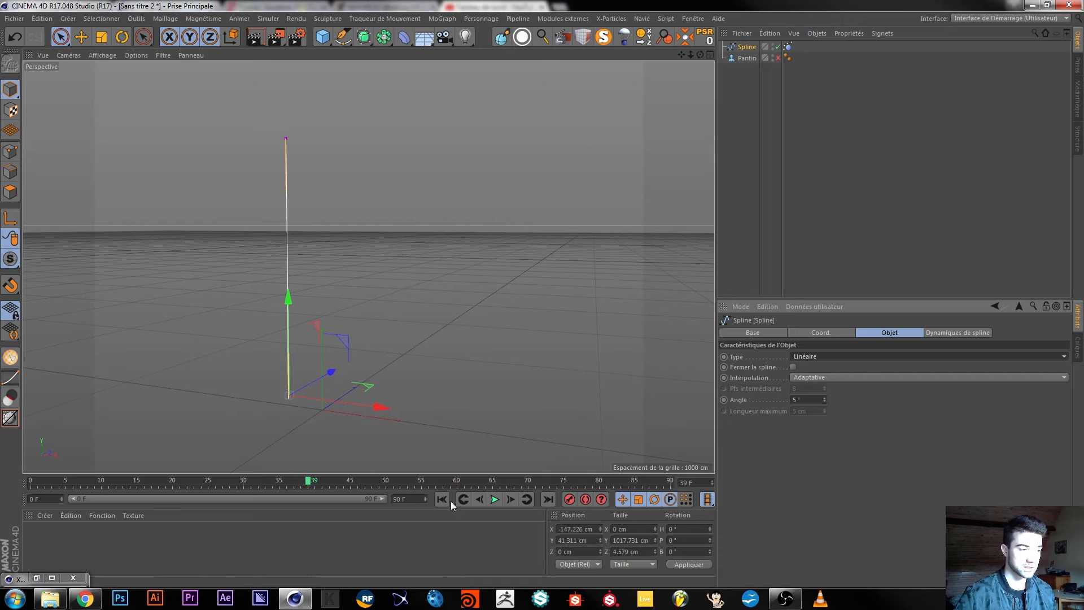
{"action": "left_click", "coordinate": [494, 499]}
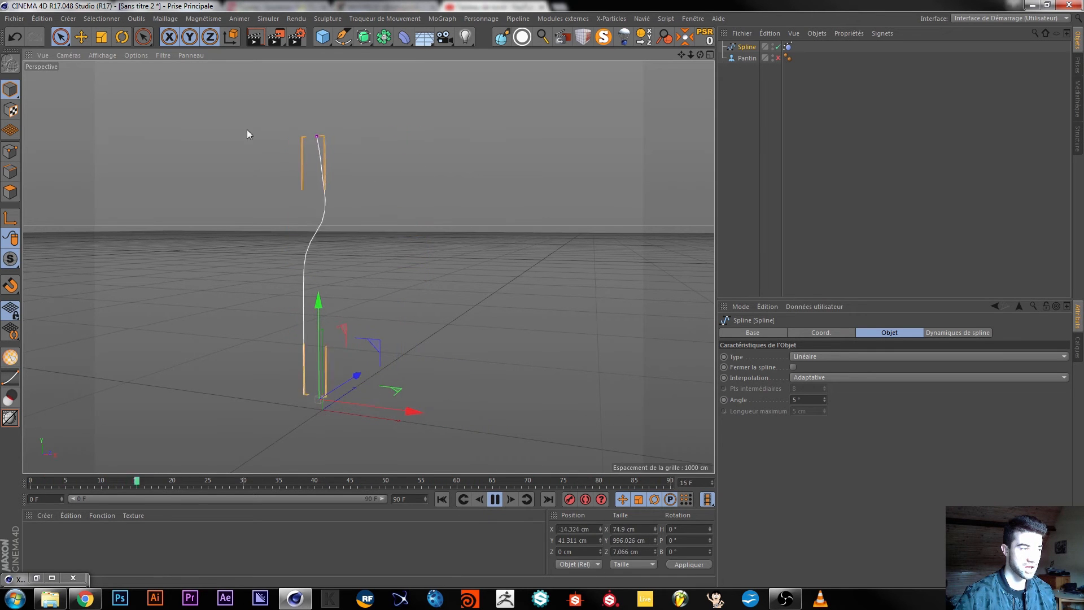
{"action": "left_click", "coordinate": [495, 499]}
- Set the spline type to B-Spline and test it by moving the spline to about 72 cm on X during playback
{"action": "left_click", "coordinate": [820, 357]}
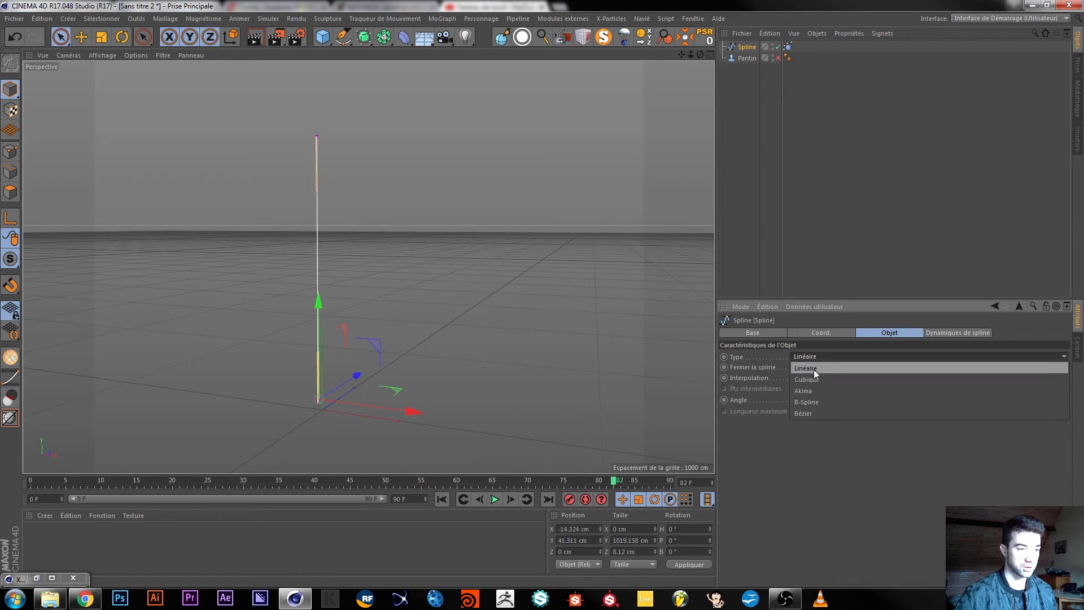
{"action": "left_click", "coordinate": [812, 403]}
{"action": "left_click_drag", "start_coordinate": [397, 404], "coordinate": [424, 402]}
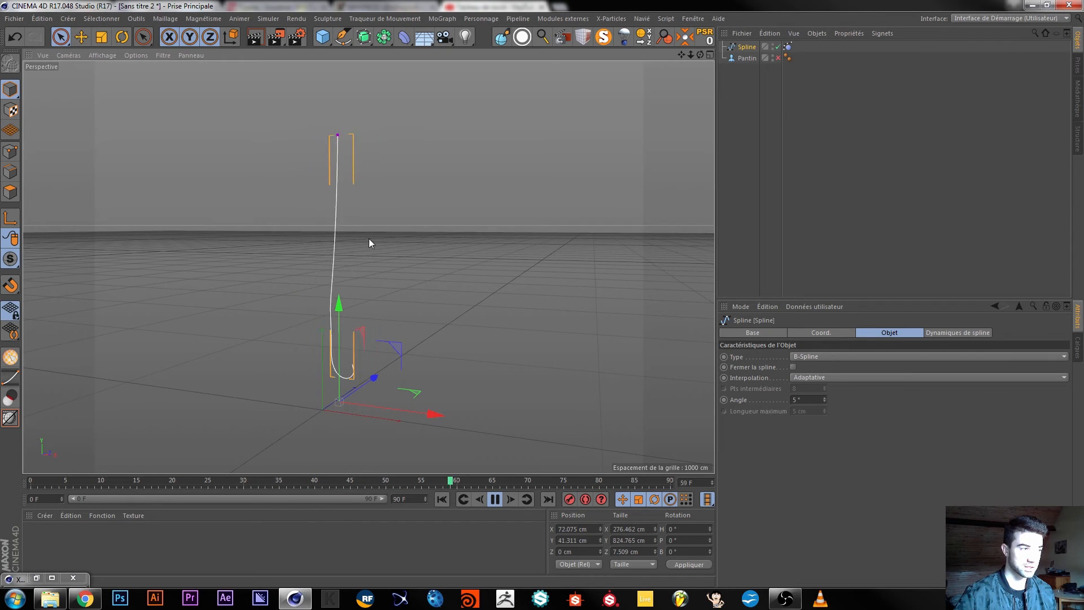
{"action": "left_click", "coordinate": [495, 499]}
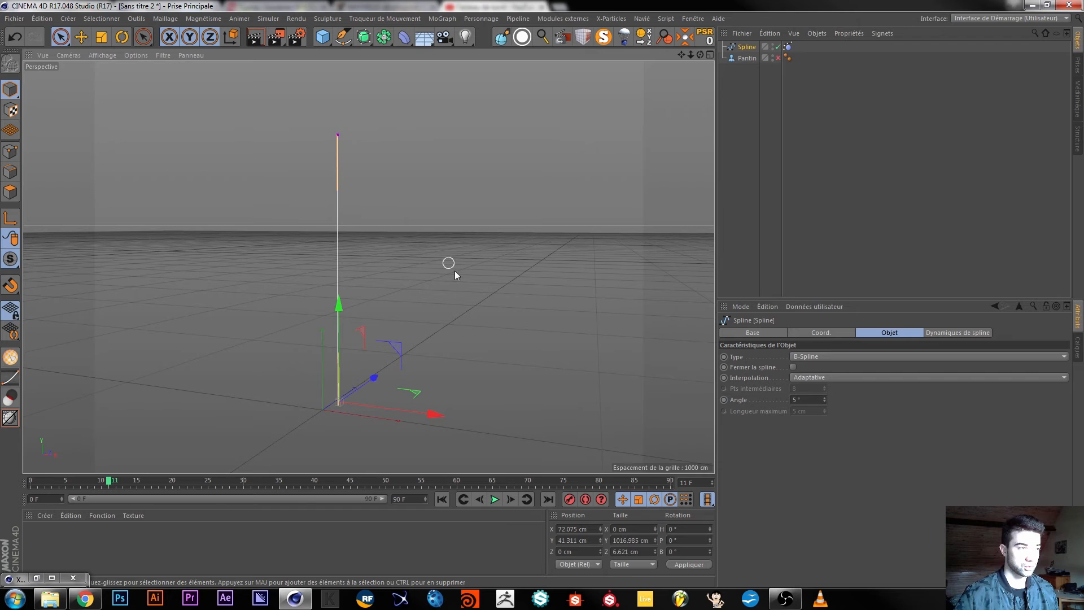
- Draw a short test curve with the Crayon tool set to Spline-B in the Droite view, undo it and return to the perspective view
{"action": "left_click", "coordinate": [343, 38]}
{"action": "left_click", "coordinate": [382, 55]}
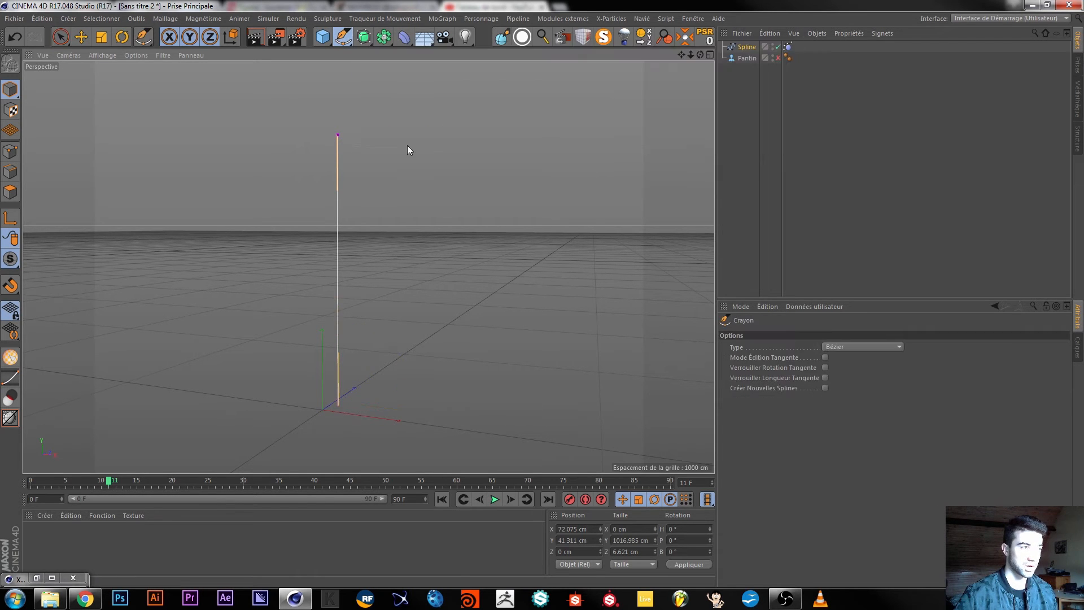
{"action": "middle_click", "coordinate": [451, 181]}
{"action": "left_click", "coordinate": [845, 348]}
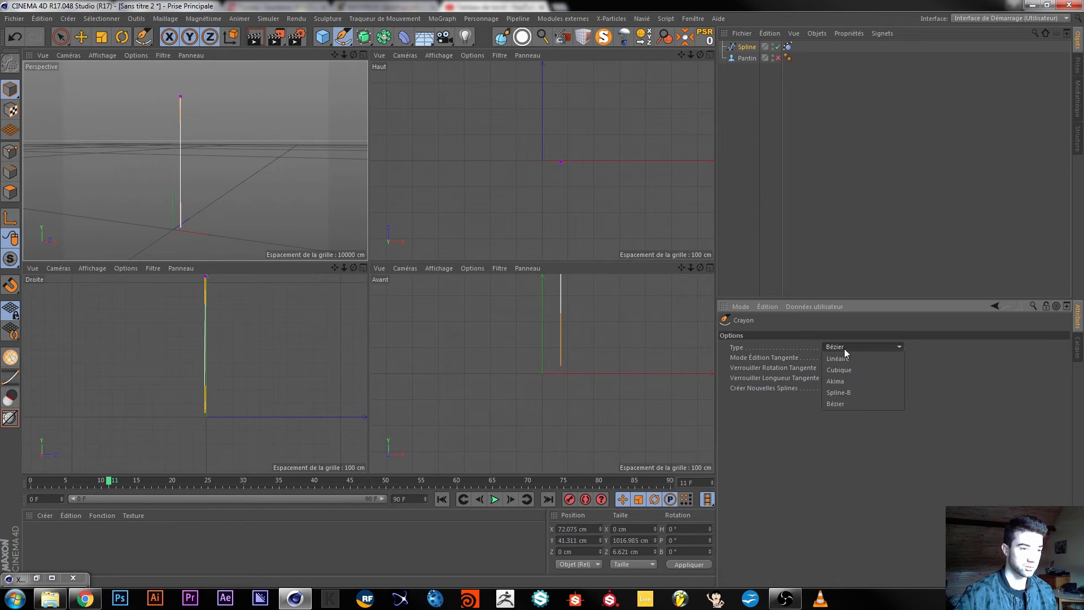
{"action": "left_click", "coordinate": [887, 390]}
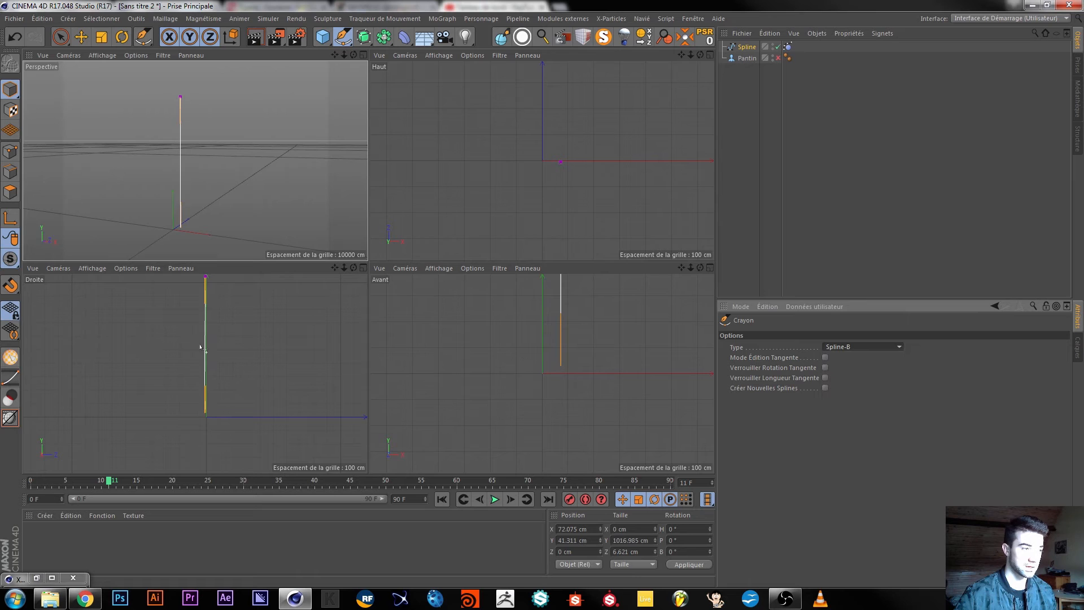
{"action": "left_click_drag", "start_coordinate": [278, 332], "coordinate": [279, 369]}
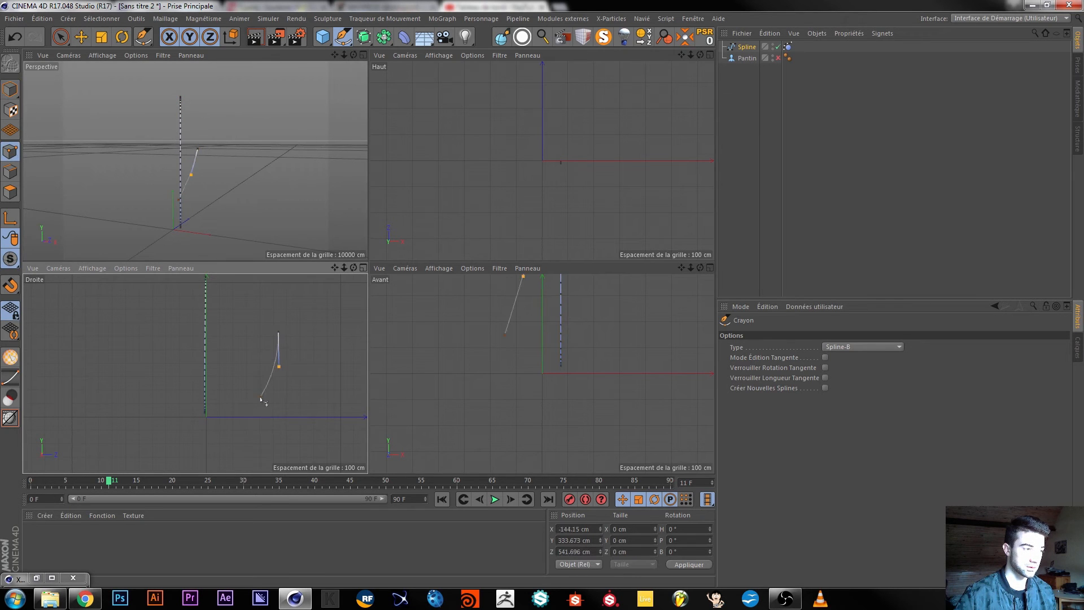
{"action": "left_click", "coordinate": [257, 399]}
{"action": "left_click", "coordinate": [215, 340]}
{"action": "key", "text": "Escape"}
{"action": "key", "text": "Escape"}
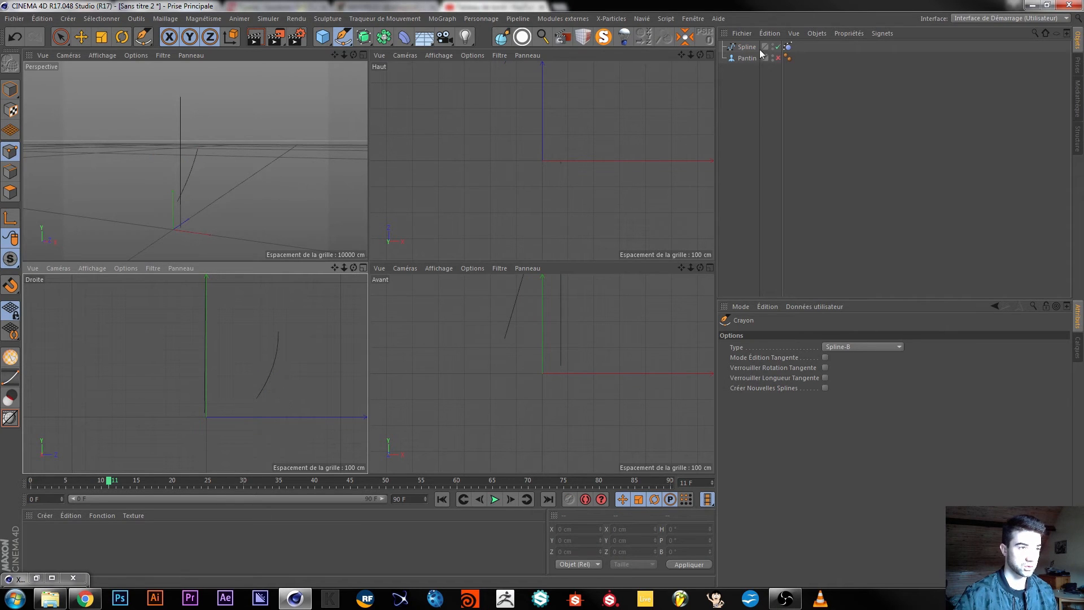
{"action": "key", "text": "ctrl+z"}
{"action": "key", "text": "ctrl+z"}
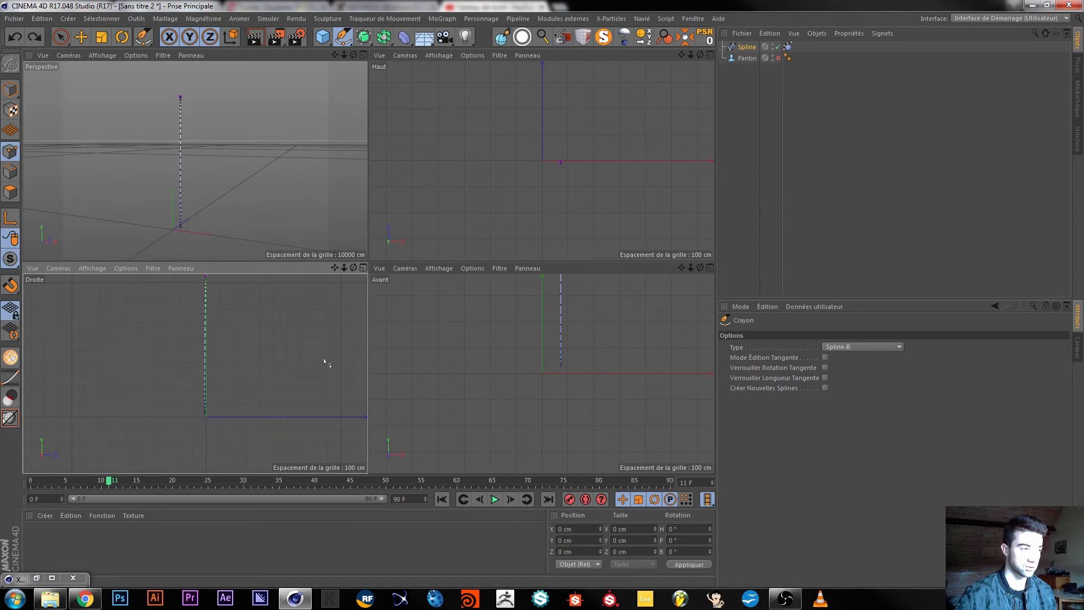
{"action": "middle_click", "coordinate": [244, 170]}
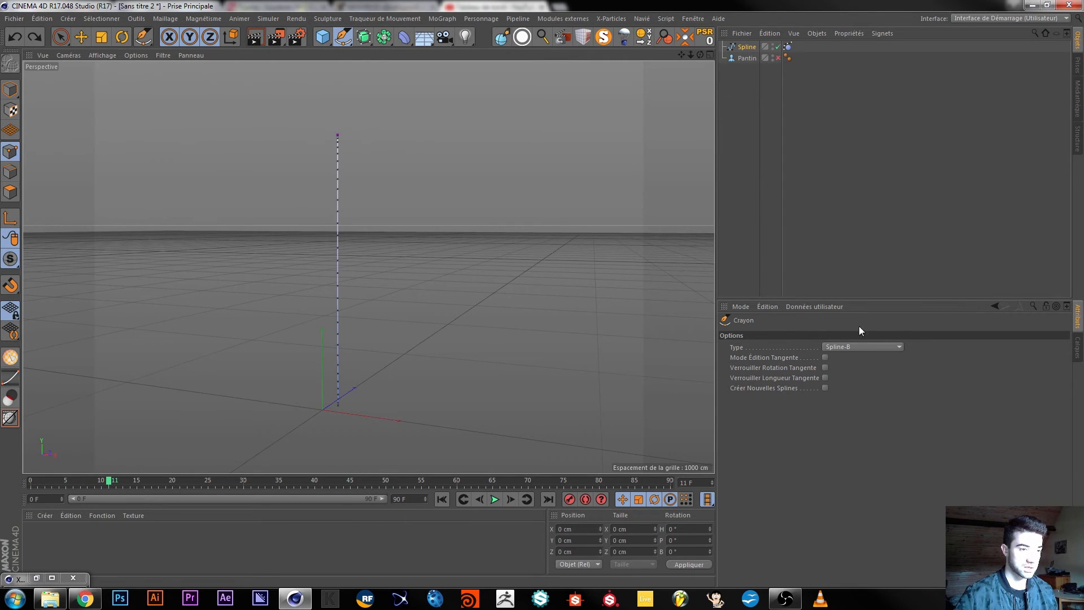
- Switch back to the Move tool in model mode with the spline selected
{"action": "left_click", "coordinate": [747, 47]}
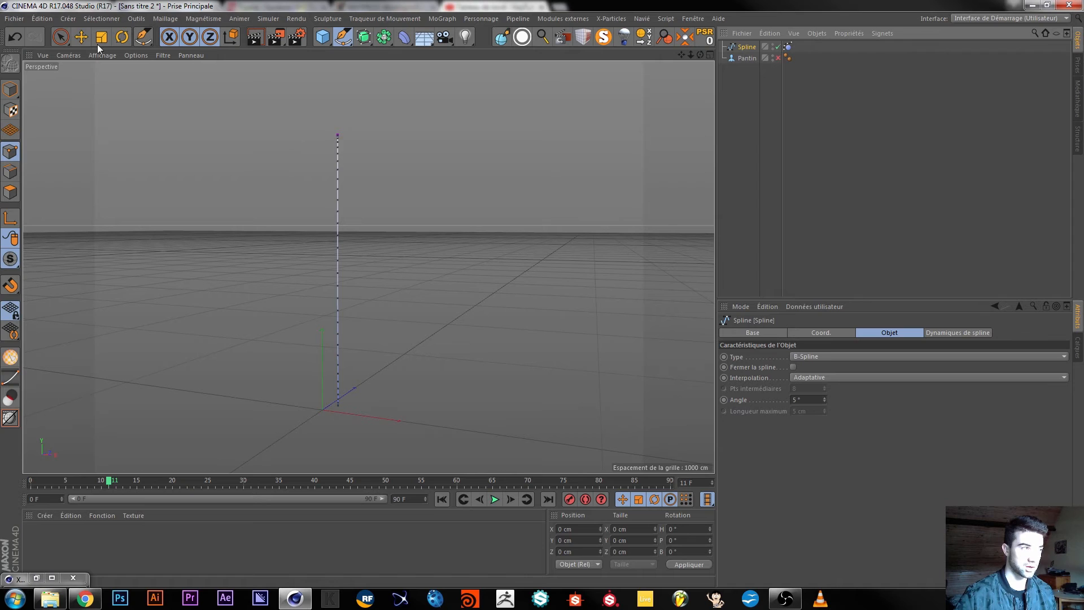
{"action": "left_click", "coordinate": [82, 37]}
{"action": "left_click", "coordinate": [10, 89]}
{"action": "left_click", "coordinate": [757, 70]}
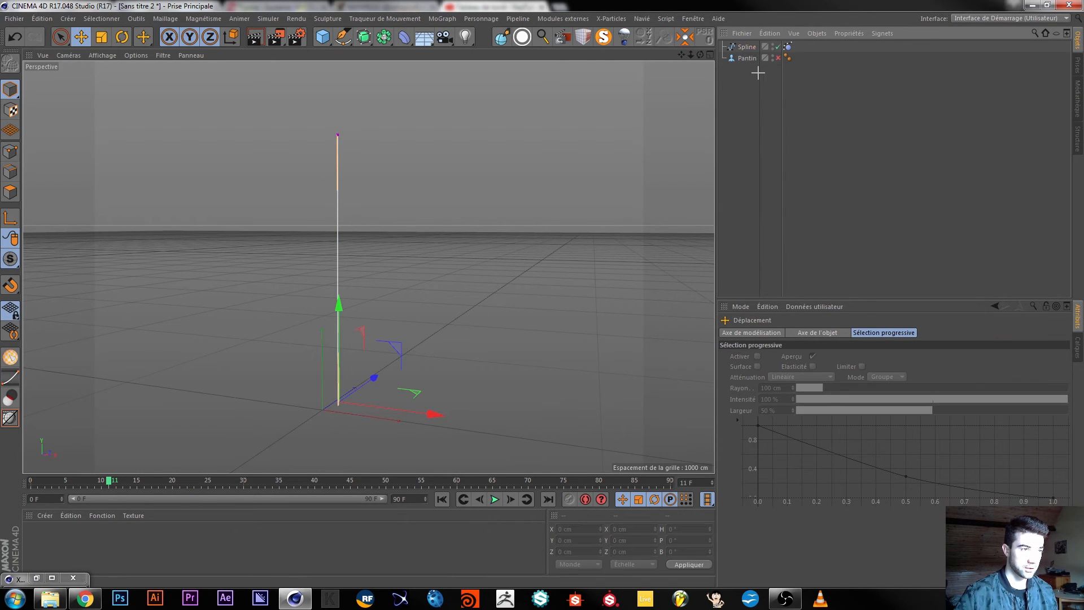
{"action": "left_click", "coordinate": [748, 47]}
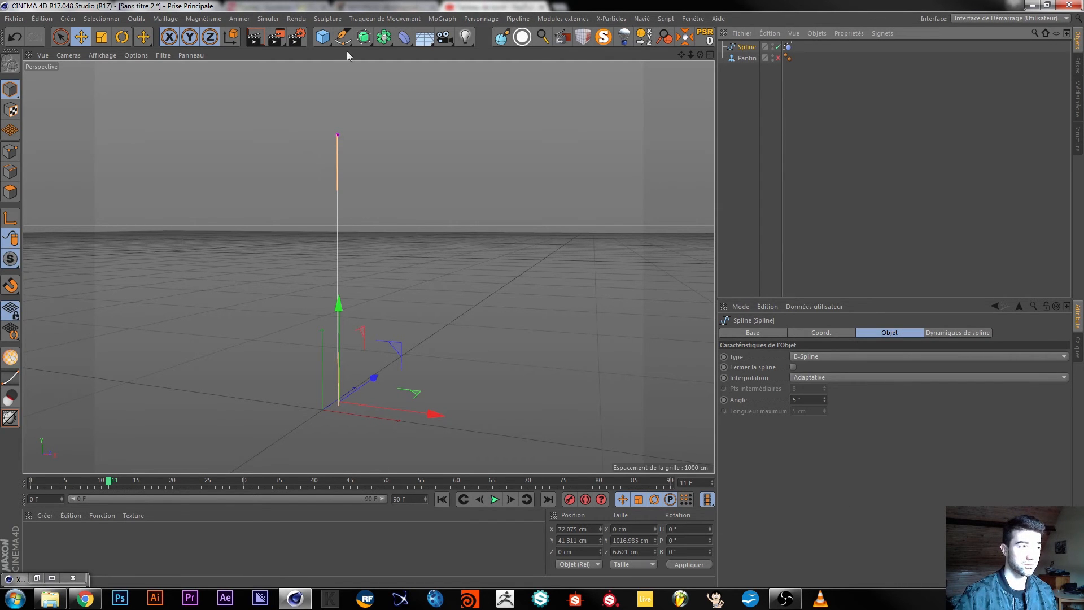
{"action": "left_click", "coordinate": [322, 37]}
{"action": "left_click_drag", "start_coordinate": [322, 37], "coordinate": [326, 169]}
{"action": "key", "text": "ctrl+z"}
- Add an Extrusion contrôlée generator and make the spline its child
{"action": "left_click_drag", "start_coordinate": [338, 38], "coordinate": [424, 94]}
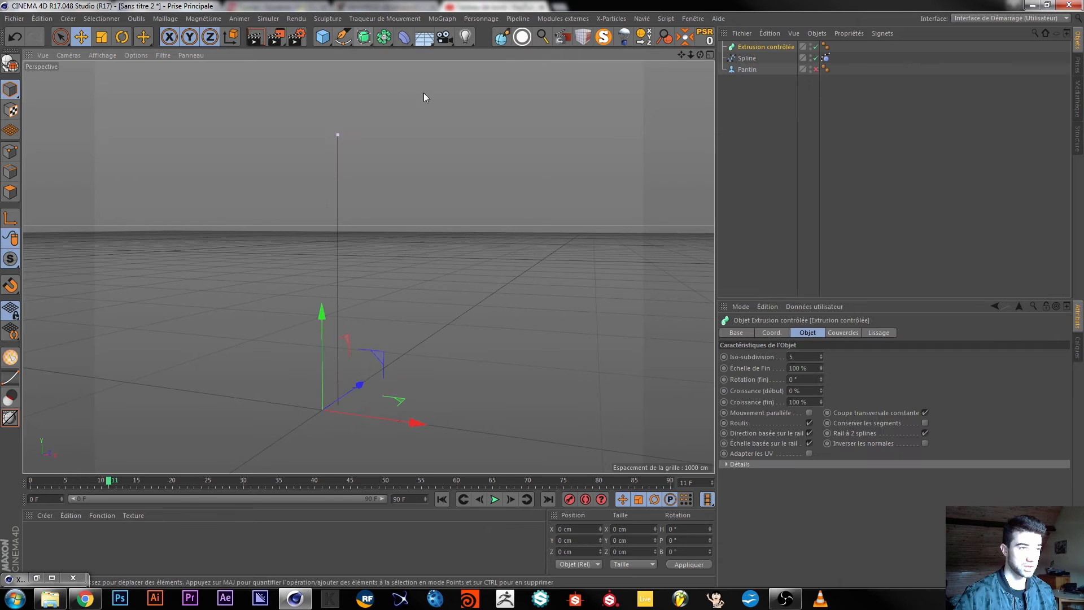
{"action": "left_click", "coordinate": [752, 58]}
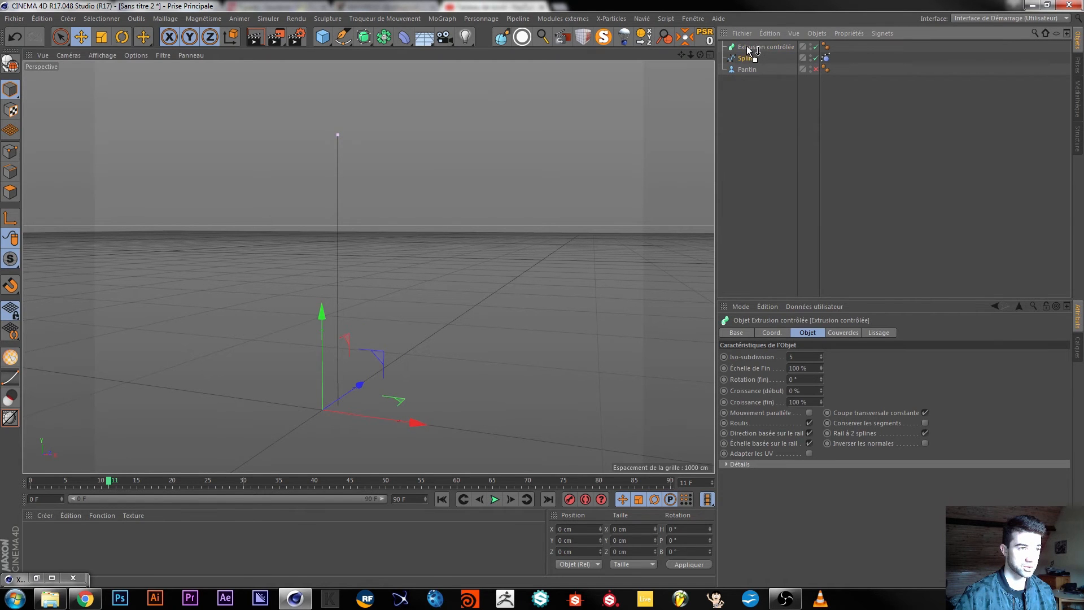
{"action": "left_click_drag", "start_coordinate": [749, 50], "coordinate": [751, 48]}
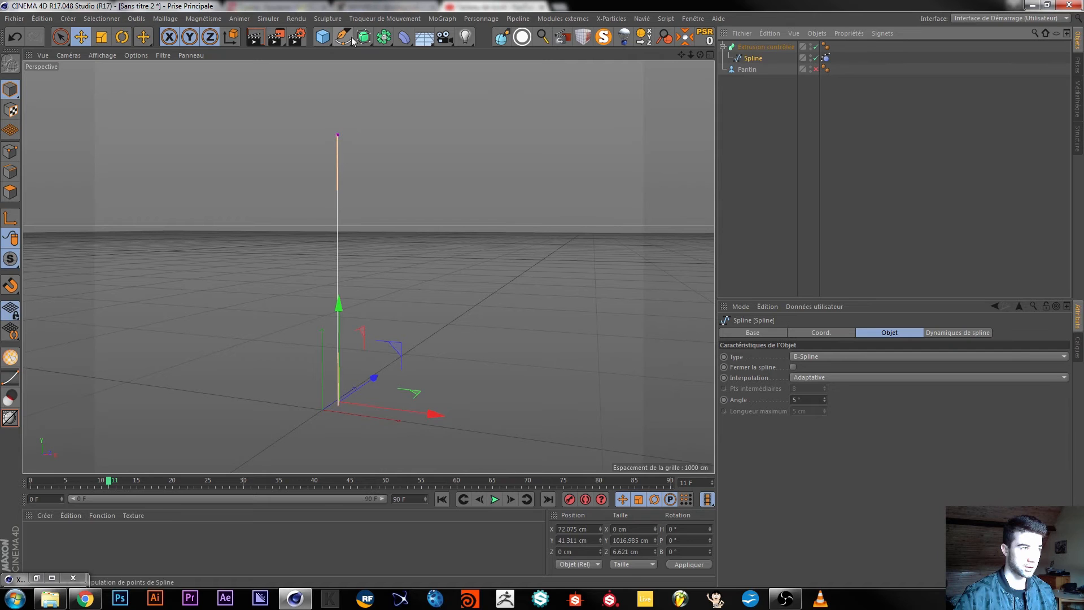
- Create an n côtés spline with a 20 cm radius and place it above the spline inside the Extrusion contrôlée
{"action": "left_click_drag", "start_coordinate": [345, 41], "coordinate": [468, 116]}
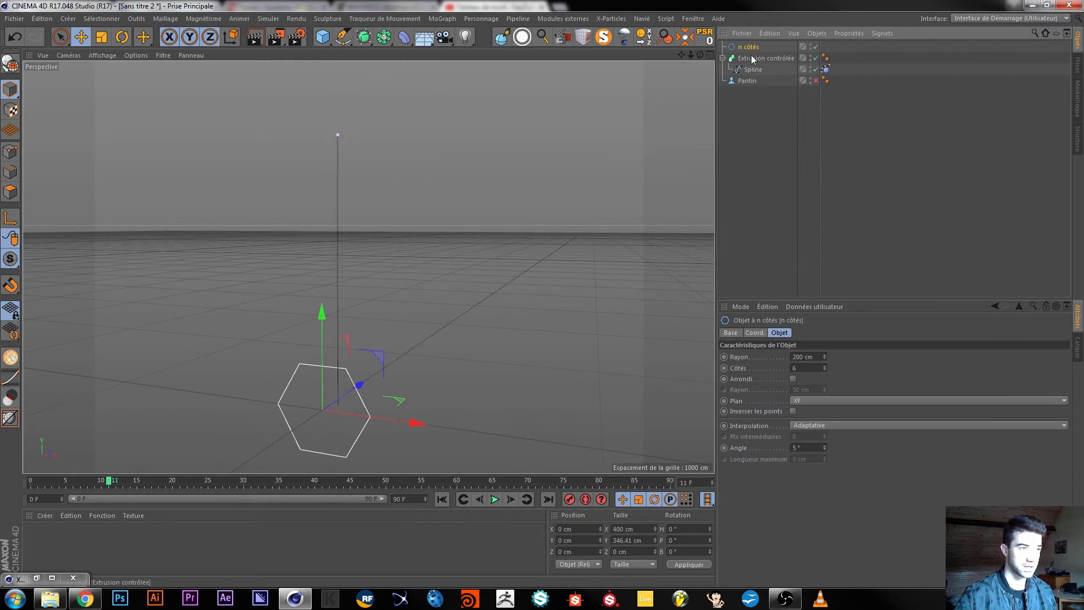
{"action": "left_click", "coordinate": [806, 356]}
{"action": "key", "text": "Return"}
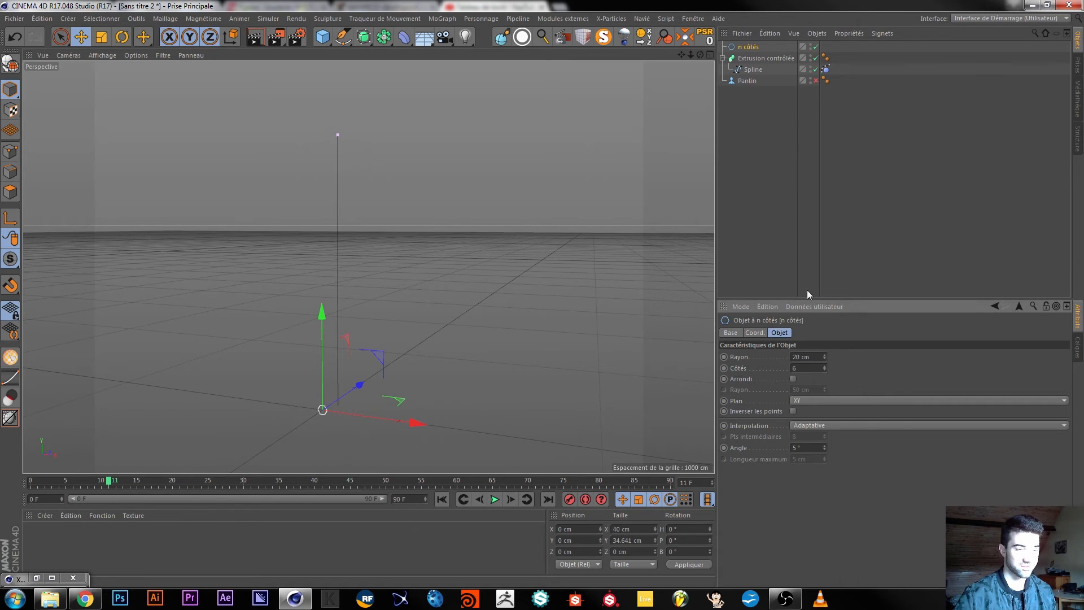
{"action": "left_click", "coordinate": [753, 47]}
{"action": "left_click_drag", "start_coordinate": [753, 67], "coordinate": [754, 64]}
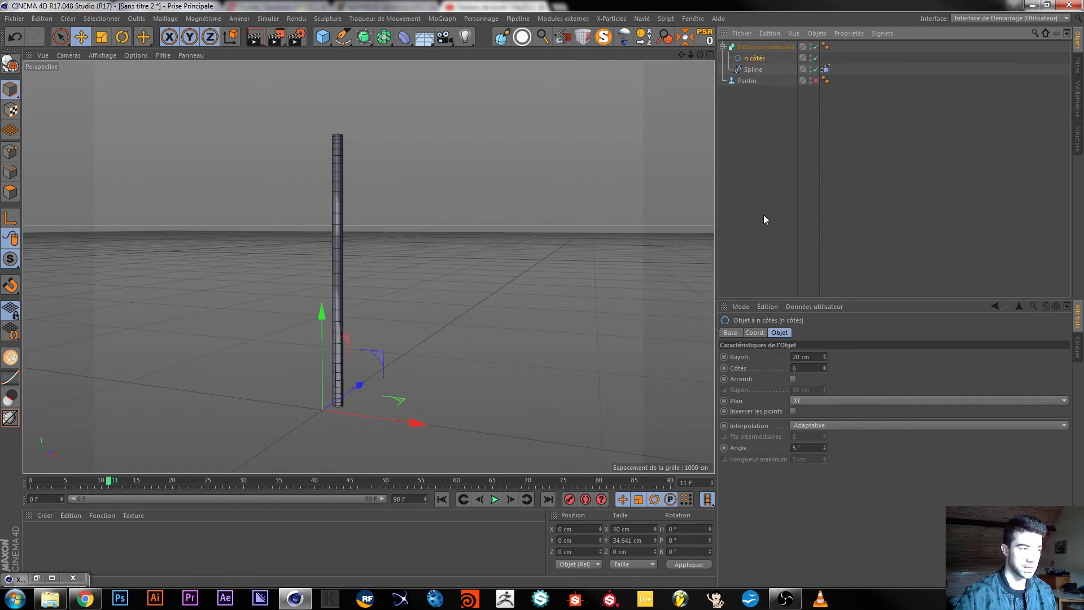
- Reduce the n côtés profile's radius to 10 cm
{"action": "left_click", "coordinate": [826, 359]}
{"action": "left_click", "coordinate": [825, 358]}
{"action": "left_click", "coordinate": [825, 358]}
{"action": "left_click", "coordinate": [825, 358]}
{"action": "left_click", "coordinate": [826, 358]}
{"action": "left_click", "coordinate": [825, 358]}
{"action": "left_click", "coordinate": [825, 359]}
{"action": "left_click", "coordinate": [825, 359]}
{"action": "left_click", "coordinate": [826, 358]}
{"action": "left_click", "coordinate": [826, 358]}
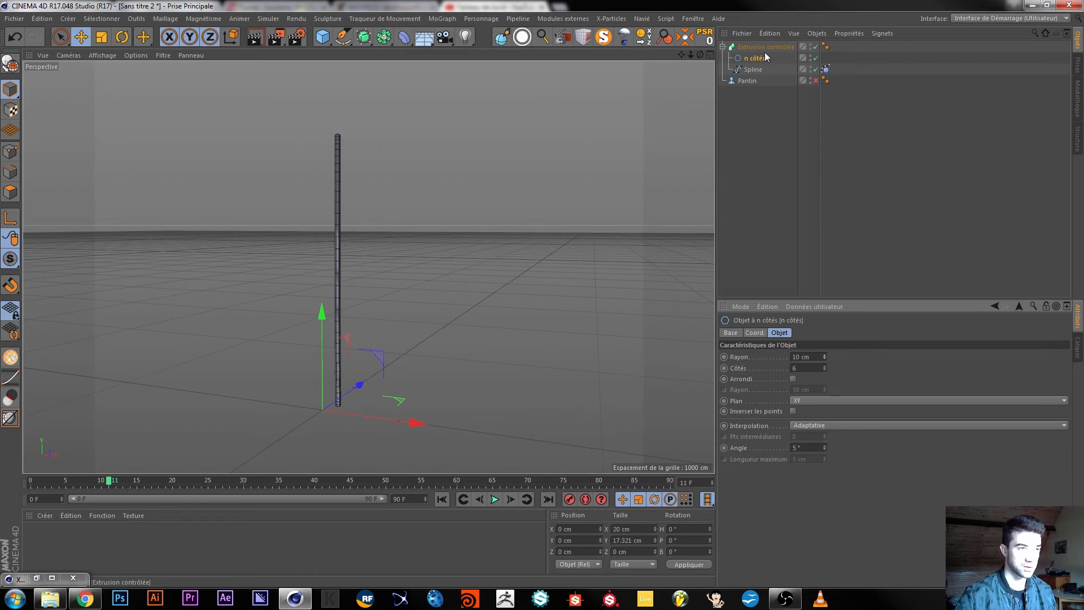
- Try 50 sides on the n côtés profile, and undo the change
{"action": "mouse_move", "coordinate": [336, 316]}
{"action": "left_mouse_down", "text": "alt"}
{"action": "mouse_move", "coordinate": [363, 286]}
{"action": "mouse_move", "coordinate": [448, 286]}
{"action": "mouse_move", "coordinate": [332, 295]}
{"action": "left_mouse_up", "text": "alt"}
{"action": "left_click_drag", "start_coordinate": [825, 368], "coordinate": [826, 344]}
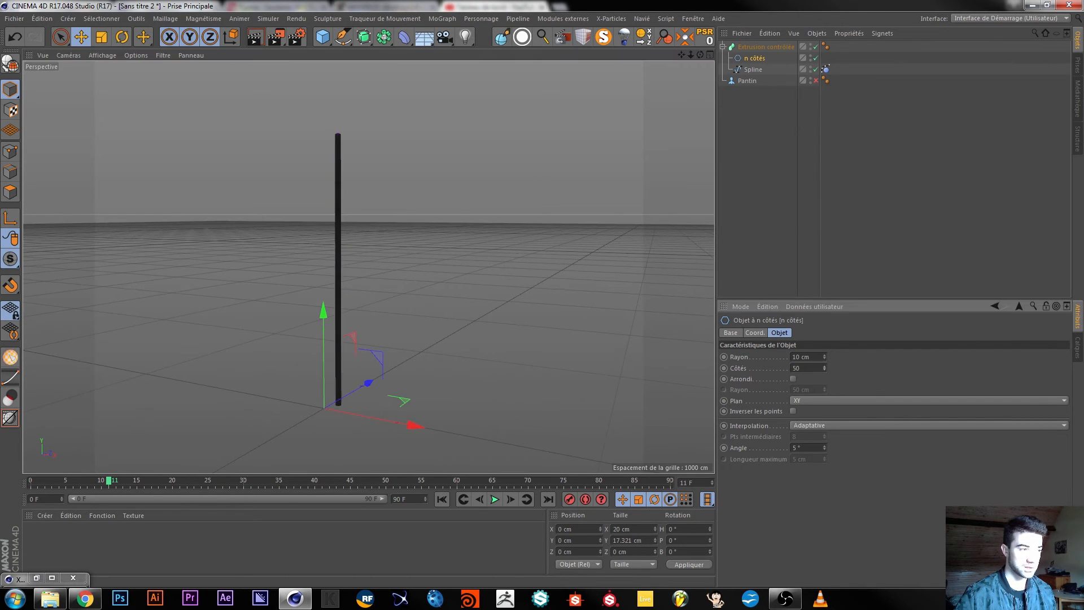
{"action": "key", "text": "ctrl+z"}
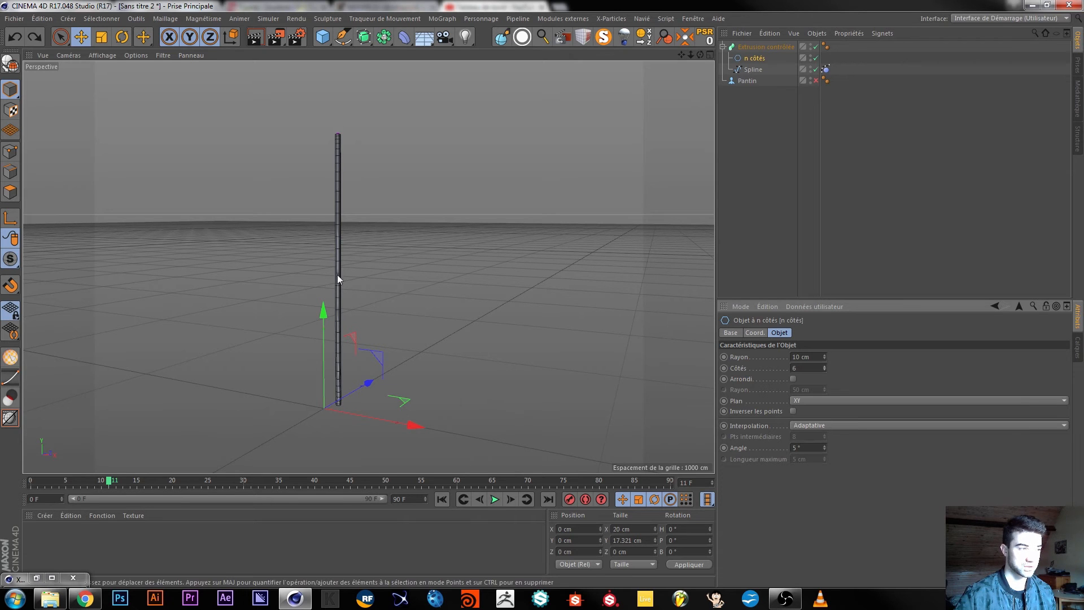
- Check the extruded rope by playing the simulation from the start, and make the Pantin visible again
{"action": "left_click", "coordinate": [443, 500]}
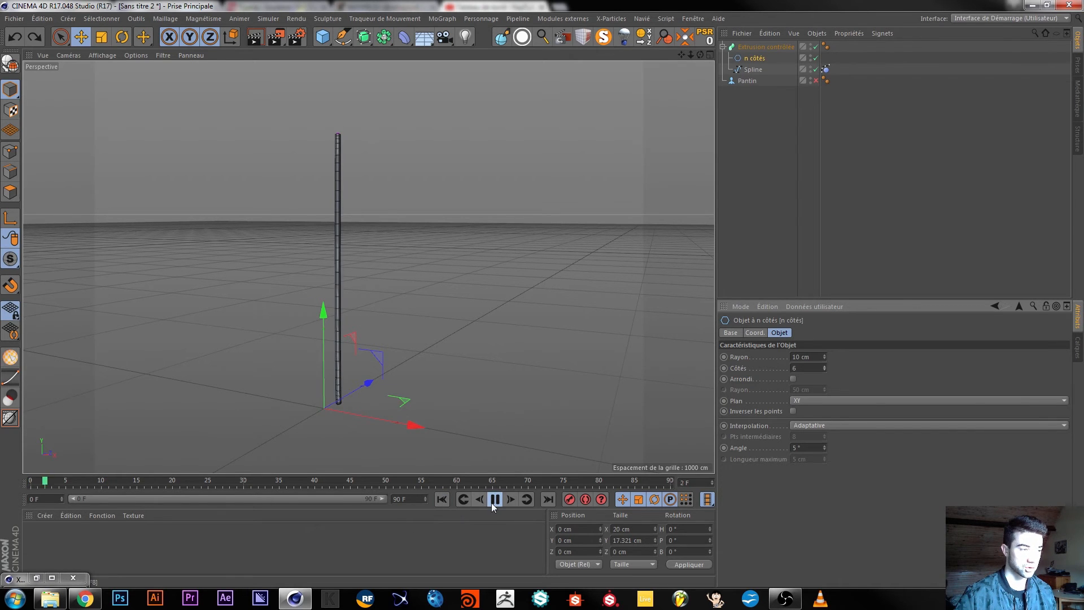
{"action": "left_click", "coordinate": [494, 500]}
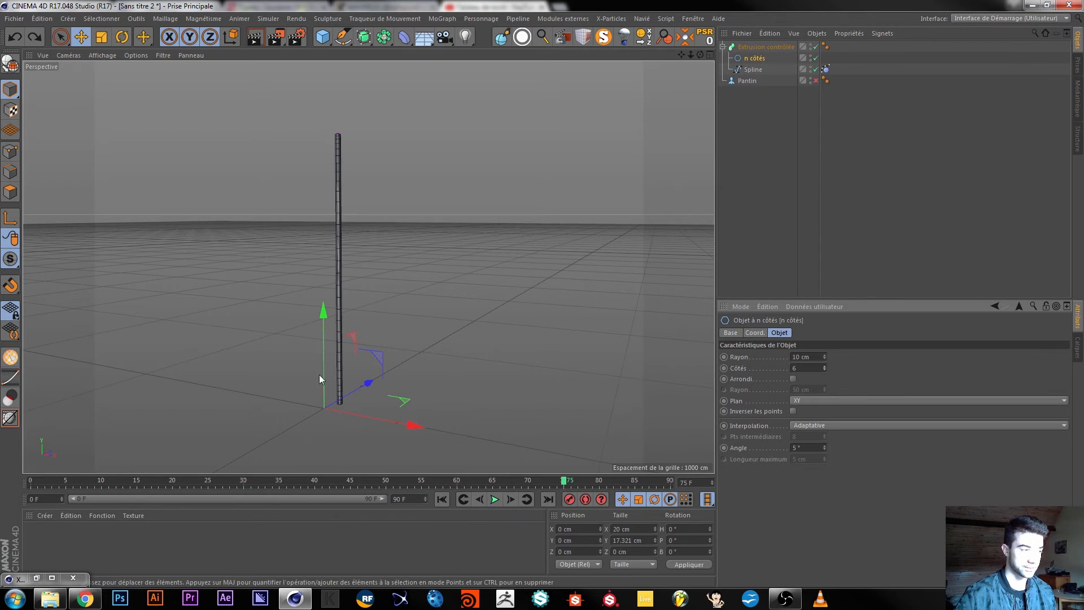
{"action": "left_click", "coordinate": [746, 81]}
{"action": "left_click", "coordinate": [817, 82]}
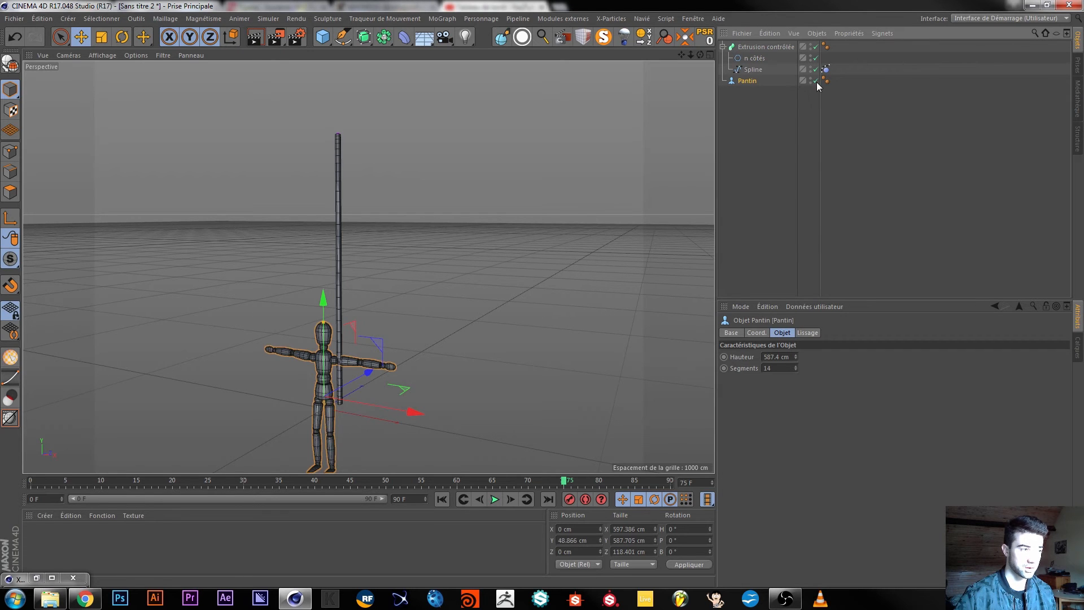
- Align the Pantin under the rope at about X 62 cm, and scale it up to about 1326 cm tall
{"action": "left_click_drag", "start_coordinate": [391, 414], "coordinate": [385, 347]}
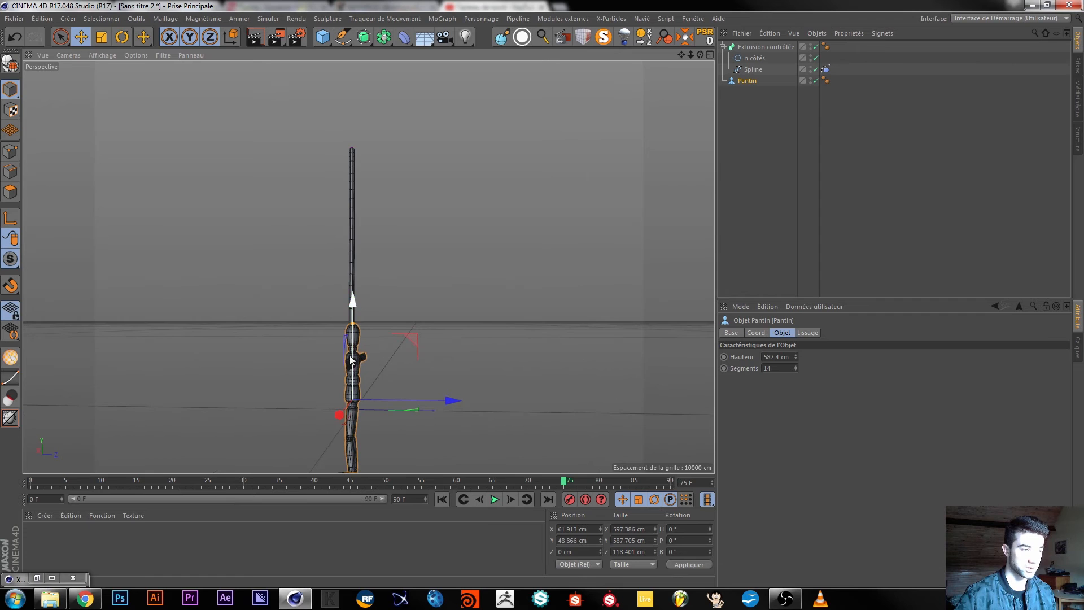
{"action": "left_click_drag", "start_coordinate": [353, 300], "coordinate": [349, 343]}
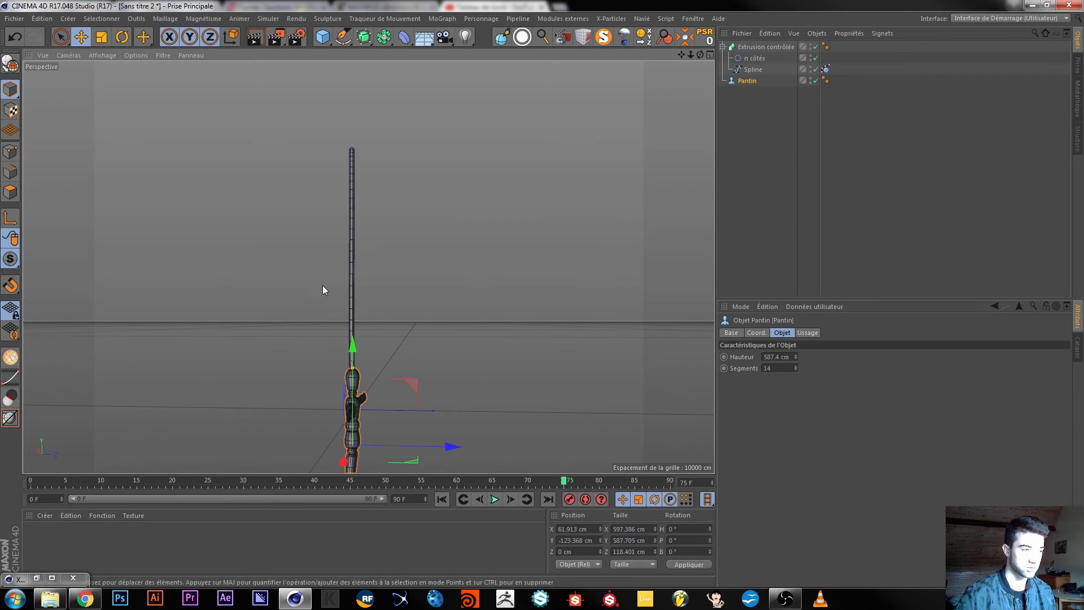
{"action": "left_click", "coordinate": [98, 39]}
{"action": "left_click_drag", "start_coordinate": [437, 264], "coordinate": [585, 264]}
- Lower the enlarged Pantin to about Y -557 cm so its head meets the rope's lower end
{"action": "left_click", "coordinate": [80, 39]}
{"action": "left_click_drag", "start_coordinate": [167, 337], "coordinate": [269, 390], "text": "alt"}
{"action": "left_click_drag", "start_coordinate": [201, 377], "coordinate": [288, 367], "text": "alt"}
{"action": "middle_click_drag", "start_coordinate": [277, 398], "coordinate": [270, 316], "text": "alt"}
{"action": "left_click_drag", "start_coordinate": [270, 317], "coordinate": [275, 344], "text": "alt"}
{"action": "left_click_drag", "start_coordinate": [299, 273], "coordinate": [301, 325]}
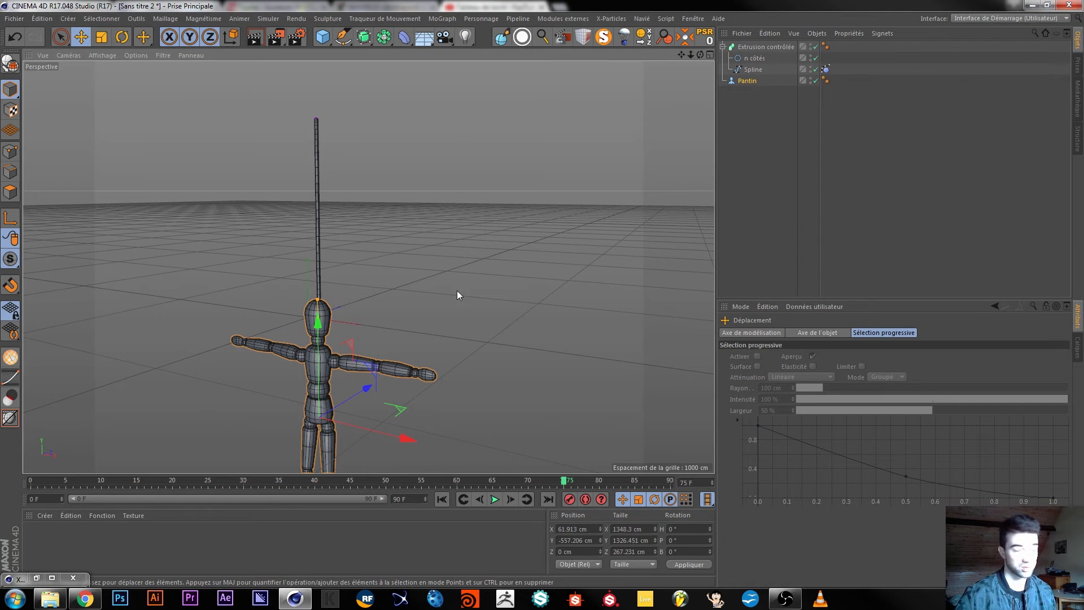
- Deselect the Pantin, play the simulation briefly, and return to the first frame
{"action": "left_click", "coordinate": [288, 334]}
{"action": "mouse_move", "coordinate": [329, 340]}
{"action": "left_mouse_down", "text": "alt"}
{"action": "mouse_move", "coordinate": [232, 327]}
{"action": "mouse_move", "coordinate": [182, 337]}
{"action": "mouse_move", "coordinate": [317, 354]}
{"action": "mouse_move", "coordinate": [343, 321]}
{"action": "mouse_move", "coordinate": [334, 336]}
{"action": "left_mouse_up", "text": "alt"}
{"action": "left_click", "coordinate": [497, 500]}
{"action": "left_click", "coordinate": [445, 500]}
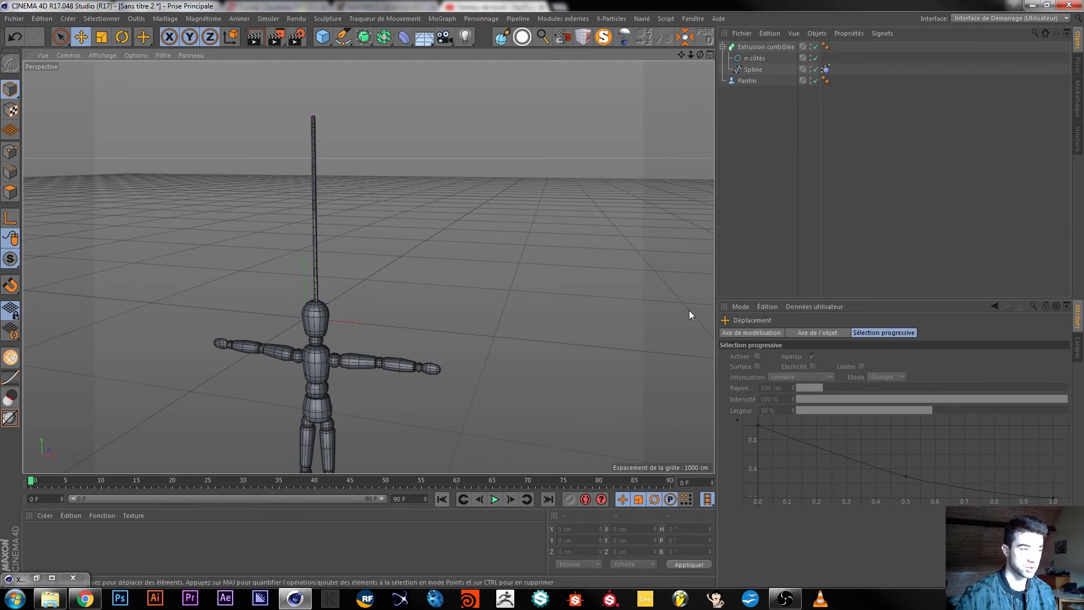
- Add a Corps rigide simulation tag to the Pantin, test it by playing the simulation, and rewind to the start
{"action": "right_click", "coordinate": [754, 81]}
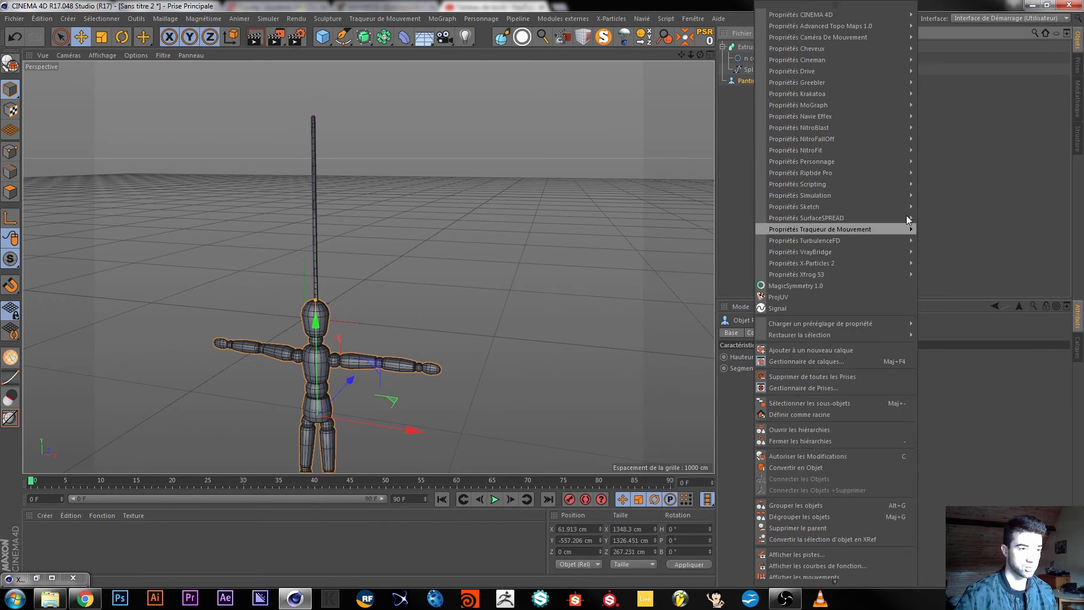
{"action": "mouse_move", "coordinate": [869, 198]}
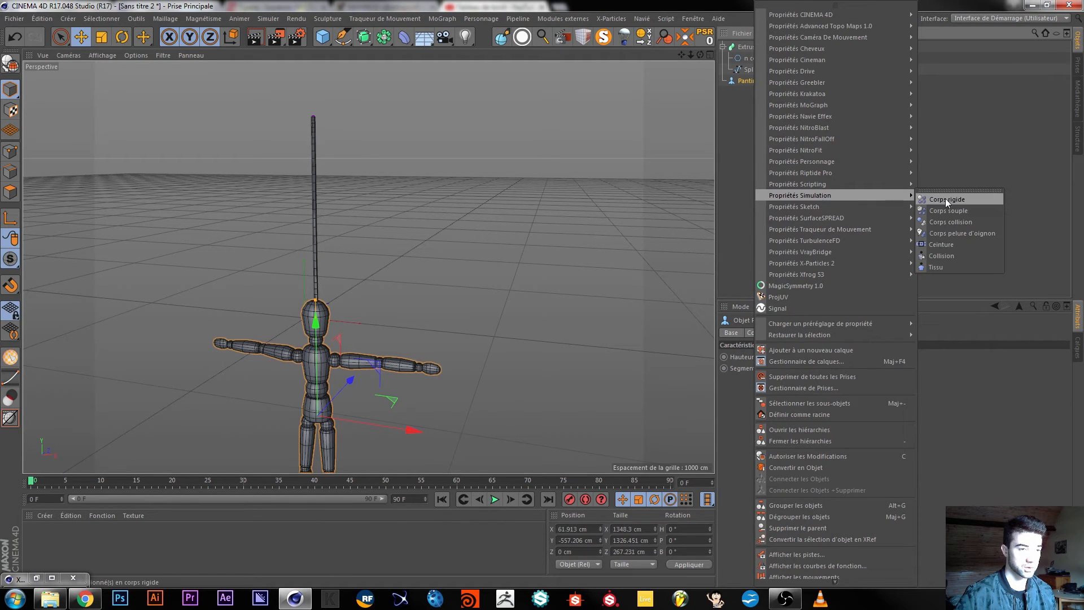
{"action": "left_click", "coordinate": [950, 199]}
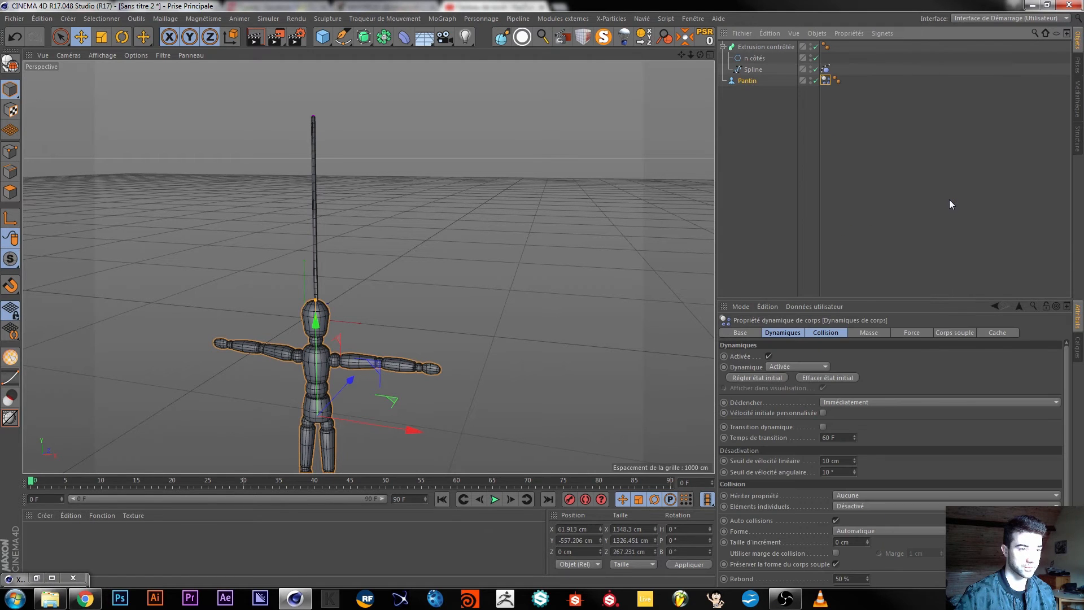
{"action": "left_click", "coordinate": [495, 499]}
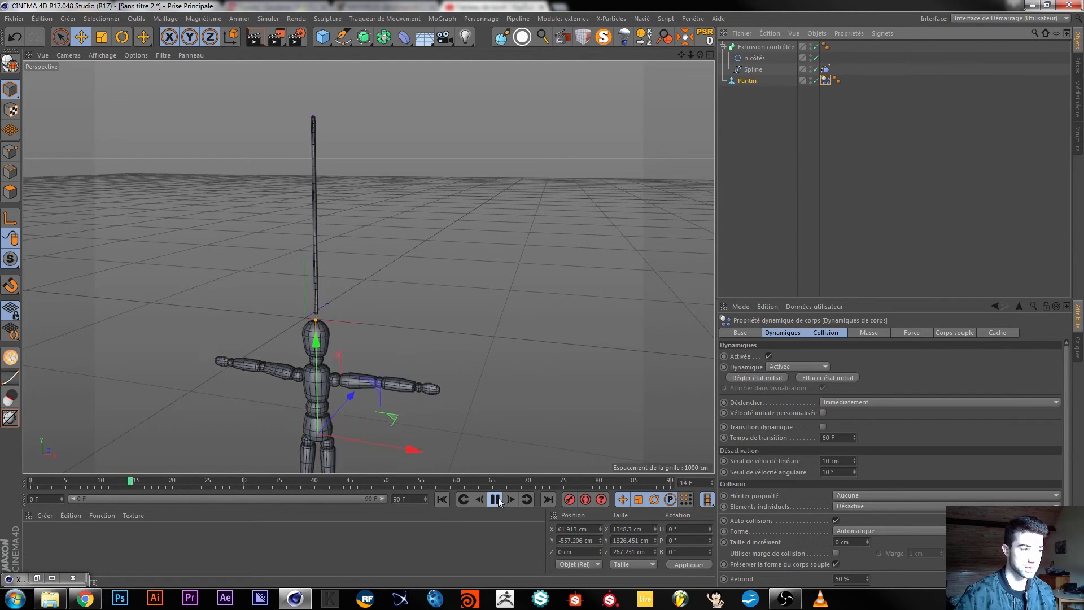
{"action": "left_click", "coordinate": [497, 500]}
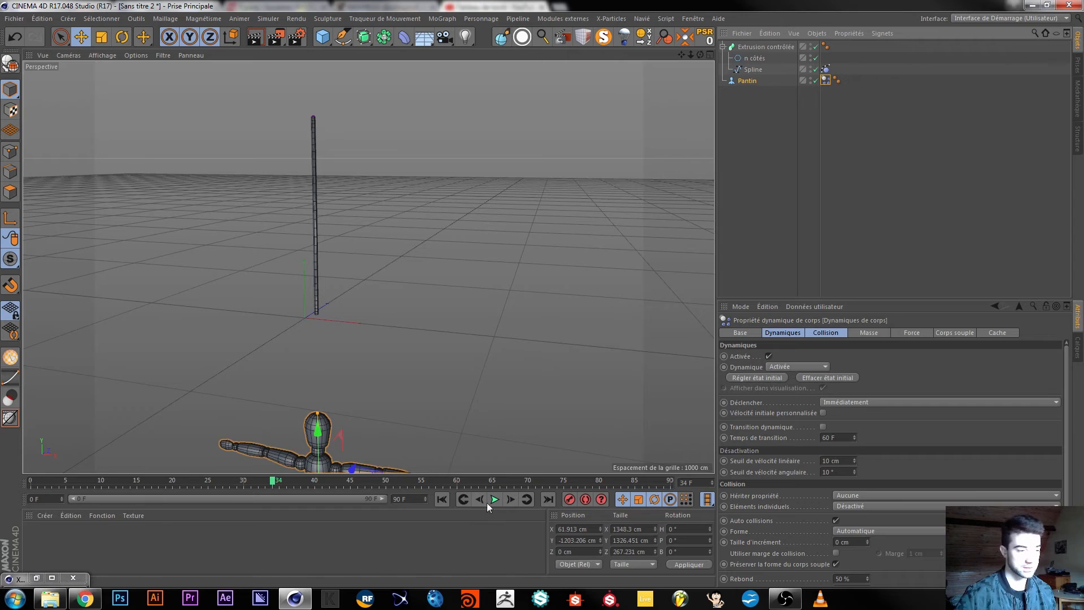
{"action": "left_click", "coordinate": [441, 499]}
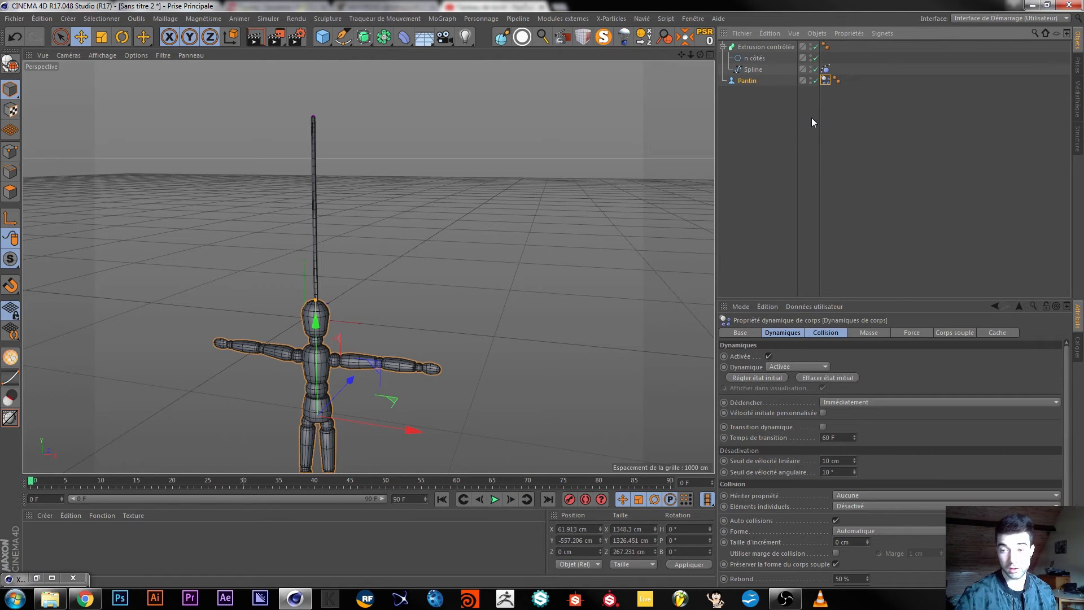
- Examine the tags available for the Spline and search the commands for "contrainte"
{"action": "left_click", "coordinate": [755, 70]}
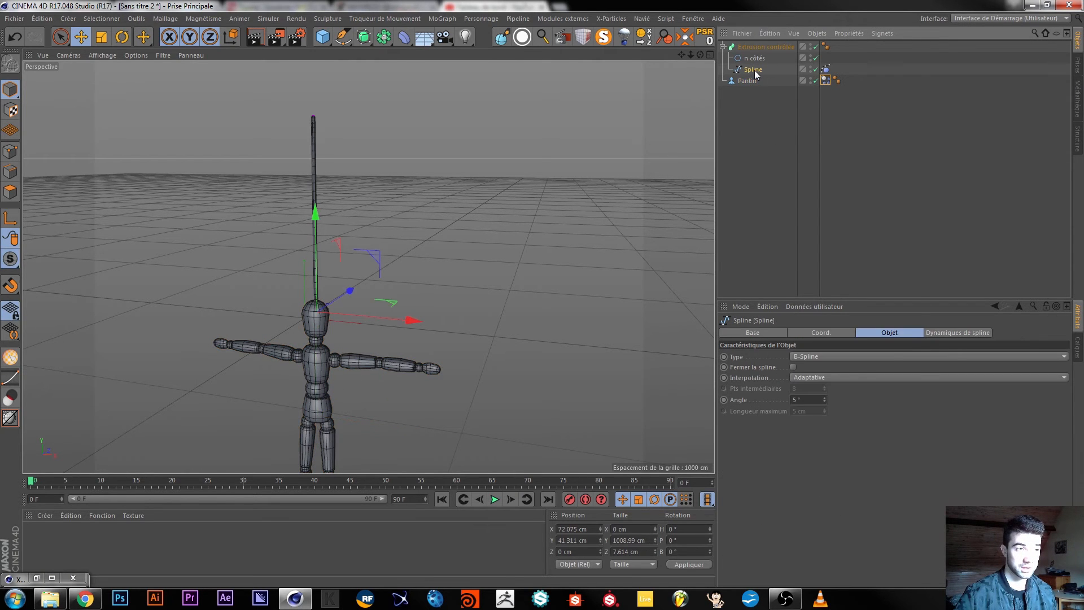
{"action": "right_click", "coordinate": [754, 70]}
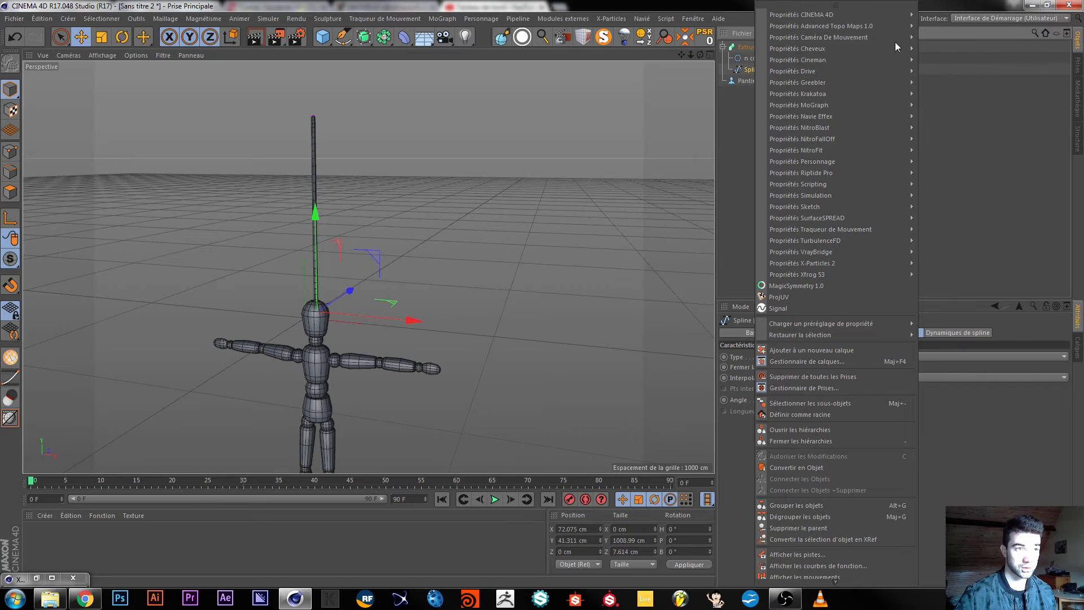
{"action": "mouse_move", "coordinate": [899, 48]}
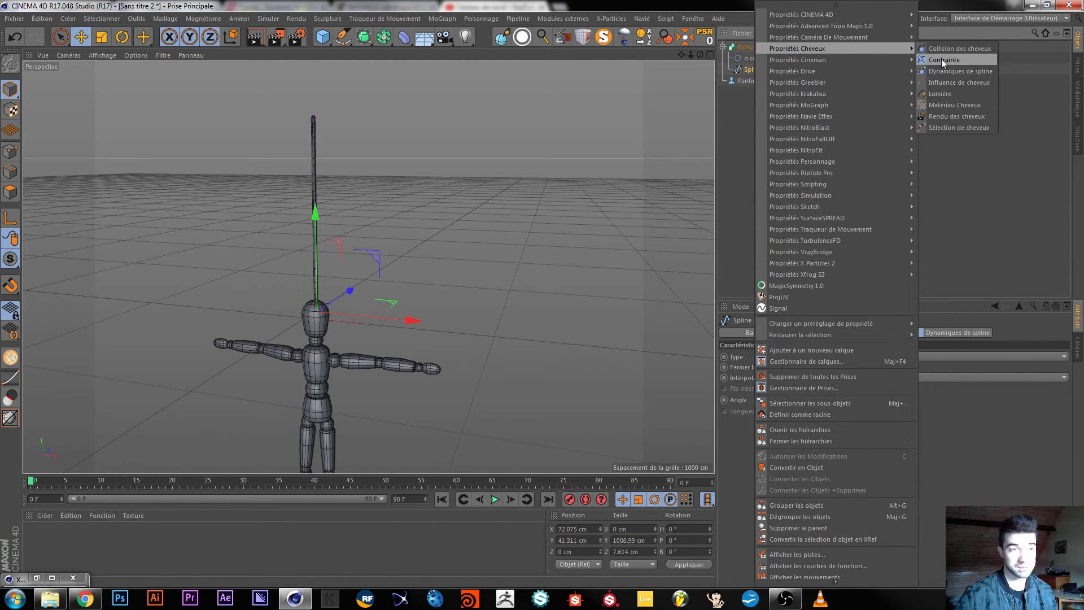
{"action": "mouse_move", "coordinate": [873, 171]}
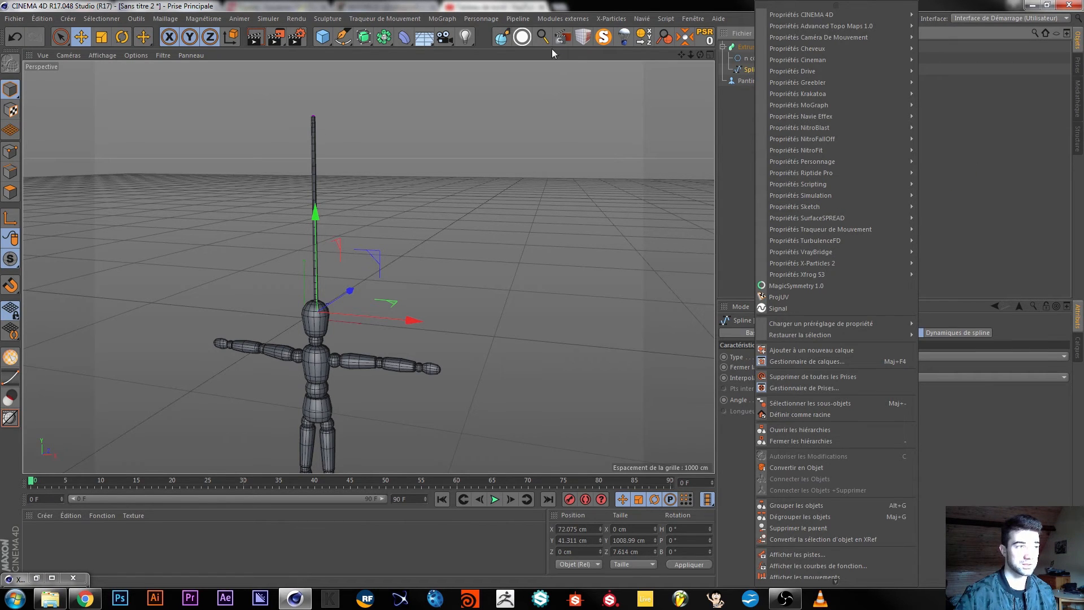
{"action": "left_click", "coordinate": [540, 37]}
{"action": "left_click", "coordinate": [542, 37]}
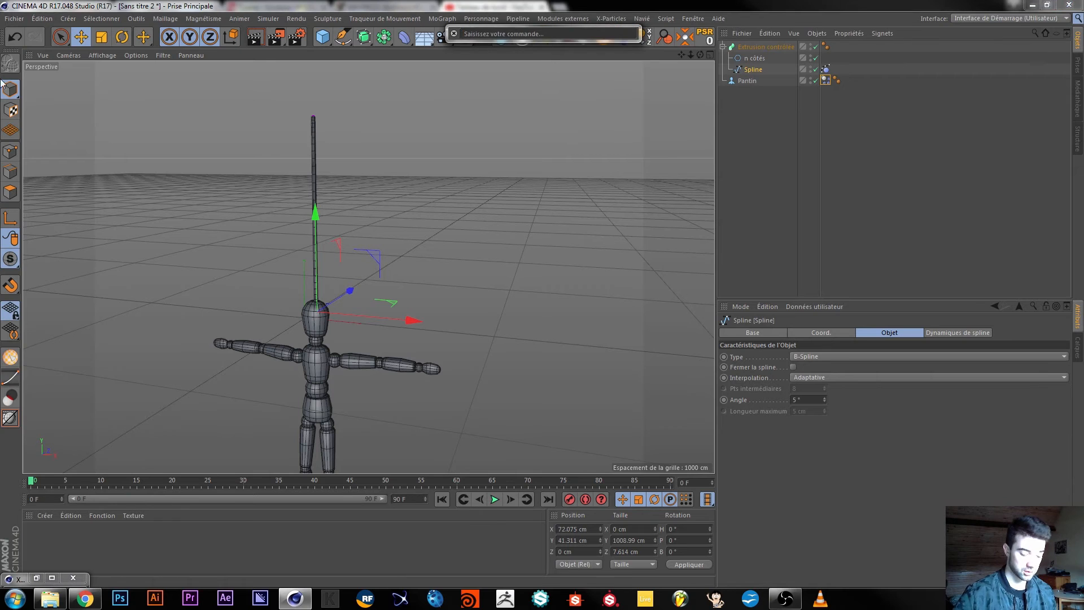
{"action": "type", "text": "contrainte"}
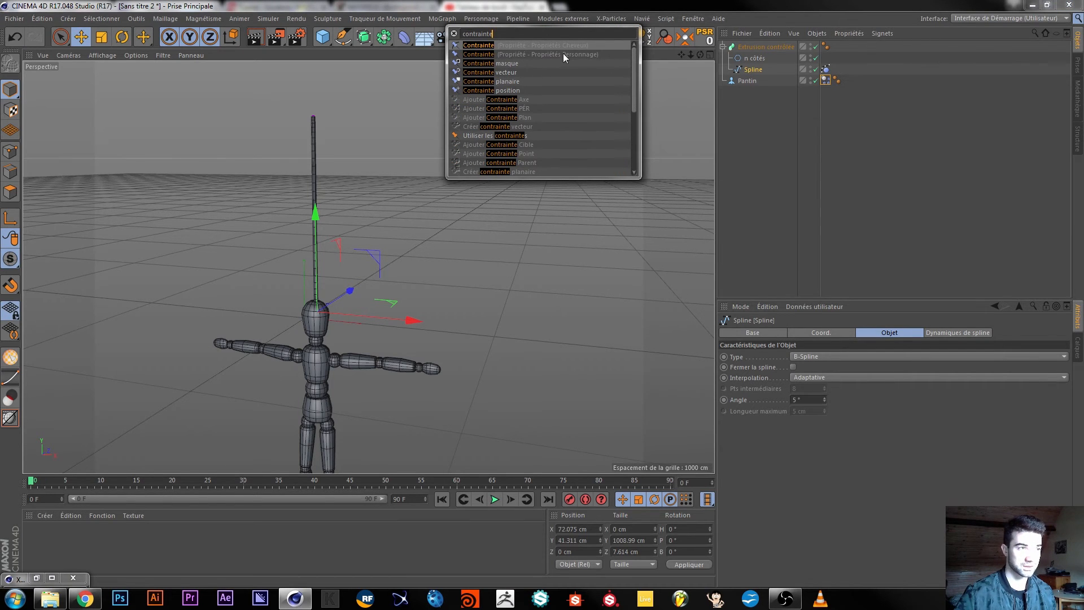
{"action": "key", "text": "Escape"}
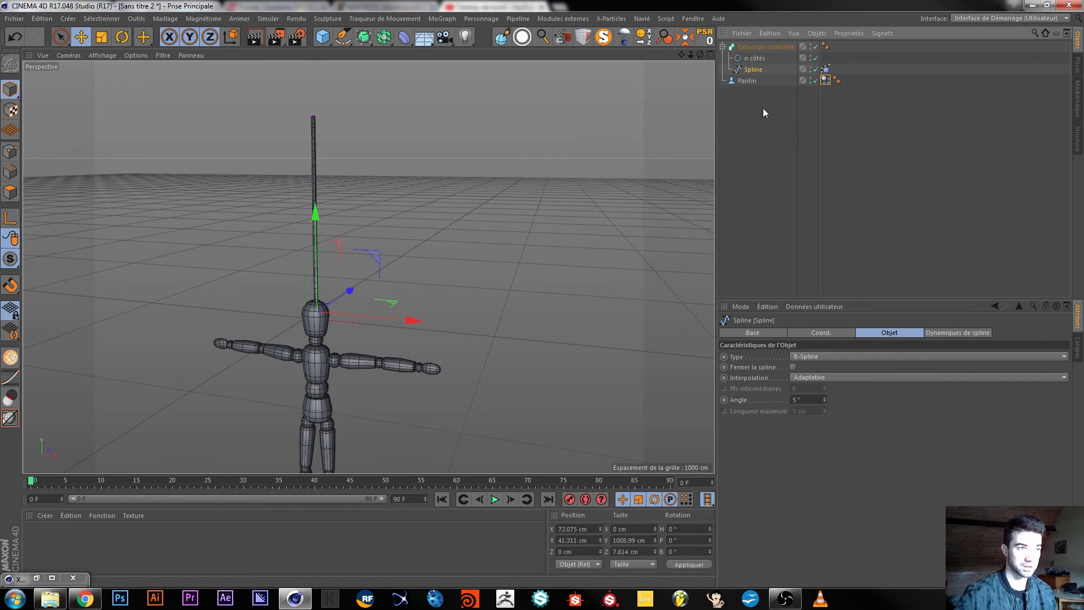
- Add a Contrainte hair tag to the Spline and assign the Pantin as its target object
{"action": "right_click", "coordinate": [754, 69]}
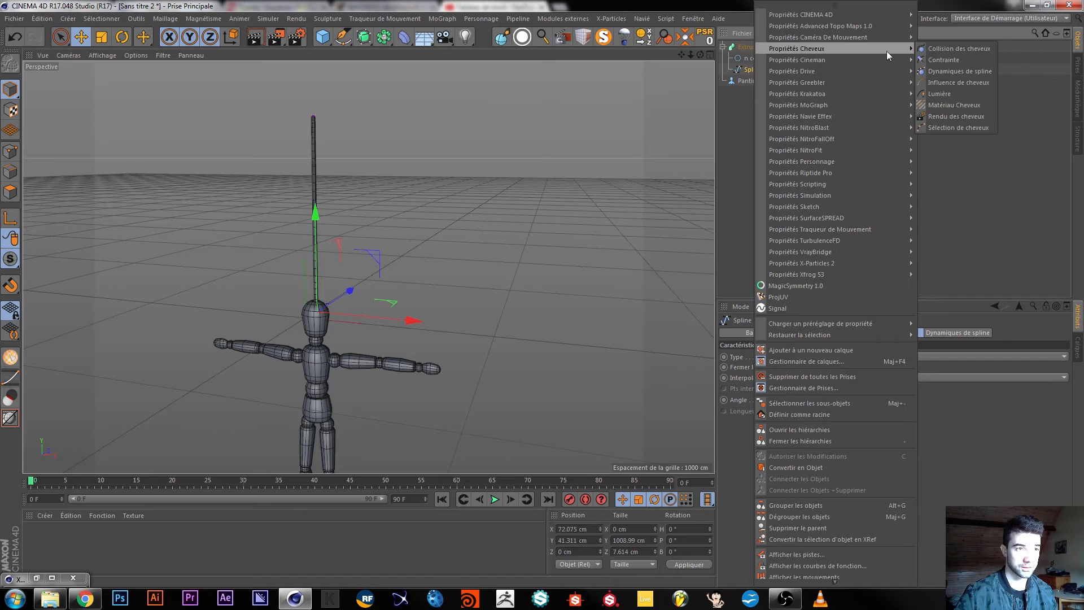
{"action": "left_click", "coordinate": [948, 59]}
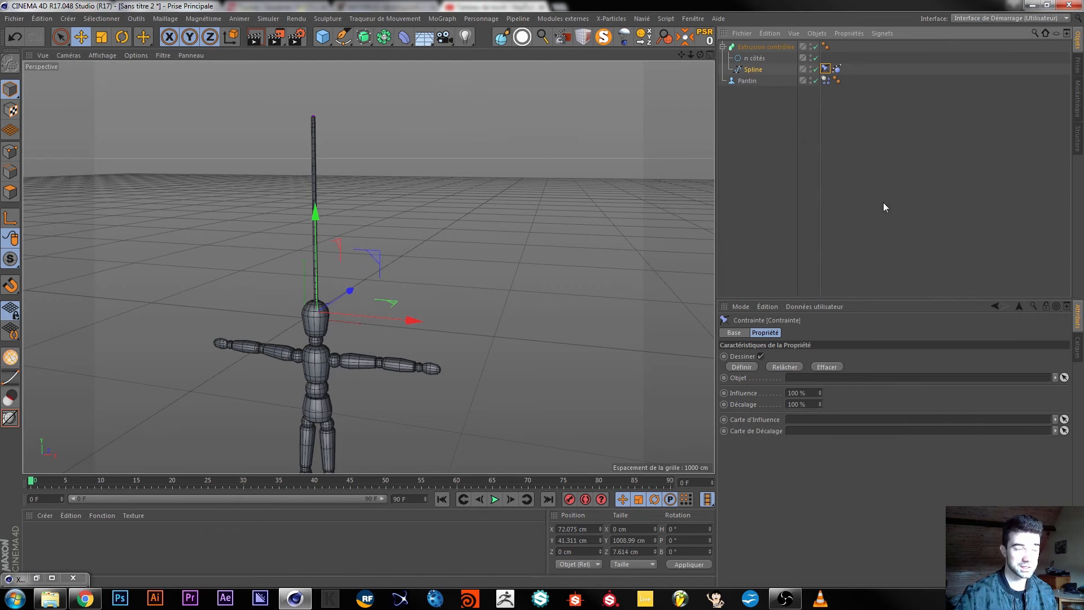
{"action": "left_click_drag", "start_coordinate": [747, 81], "coordinate": [796, 187]}
{"action": "left_click_drag", "start_coordinate": [793, 240], "coordinate": [809, 383]}
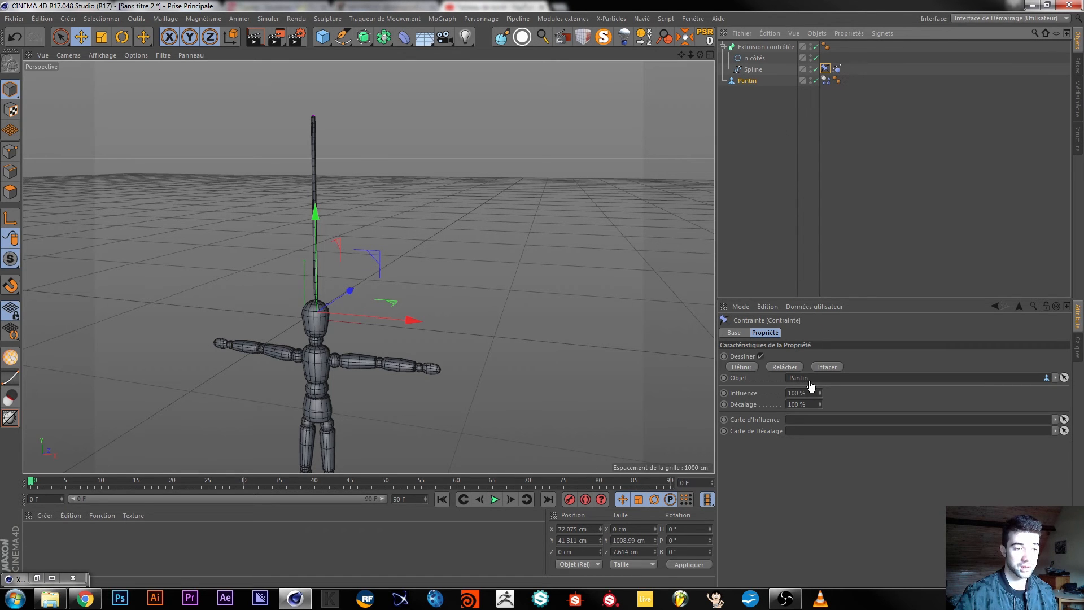
{"action": "left_click_drag", "start_coordinate": [809, 382], "coordinate": [806, 379]}
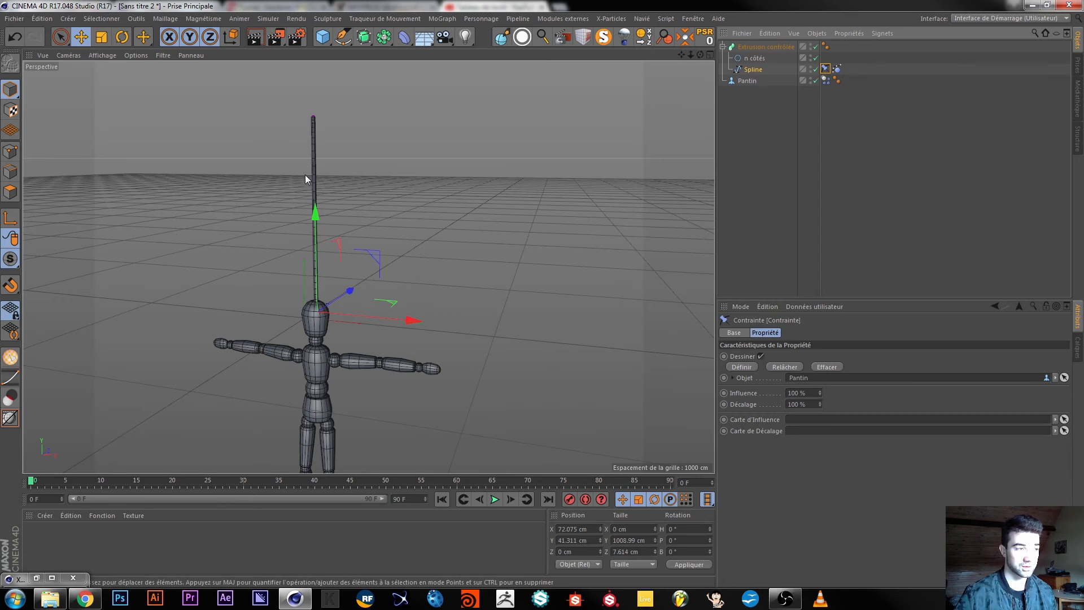
- Lower the Pantin to about Y -680 cm, leaving a gap below the rope, and clear the selection
{"action": "left_click", "coordinate": [746, 83]}
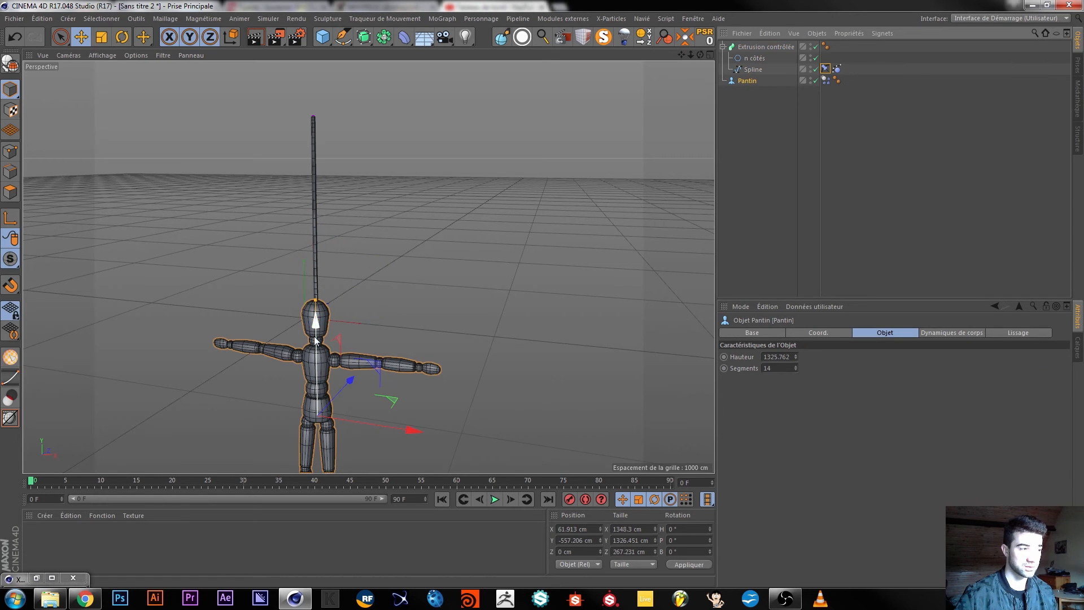
{"action": "mouse_move", "coordinate": [314, 330]}
{"action": "left_mouse_down"}
{"action": "mouse_move", "coordinate": [314, 370]}
{"action": "mouse_move", "coordinate": [314, 351]}
{"action": "left_mouse_up"}
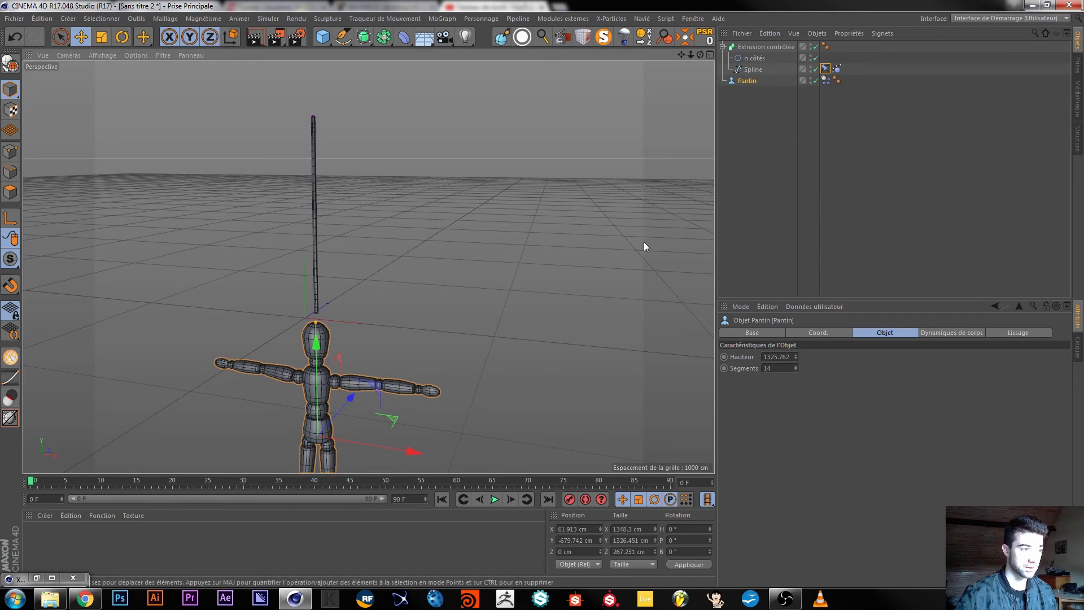
{"action": "left_click", "coordinate": [753, 72]}
{"action": "left_click", "coordinate": [763, 46]}
{"action": "left_click", "coordinate": [766, 120]}
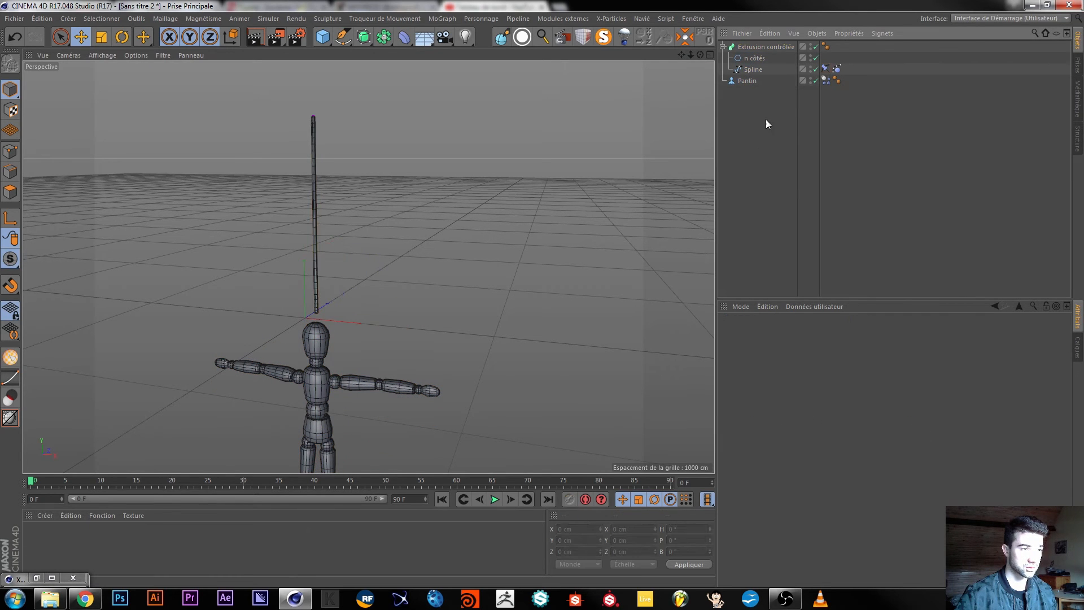
- Show the Spline's Contrainte tag settings, test the link by playing the simulation, and return to the first frame
{"action": "left_click", "coordinate": [826, 69]}
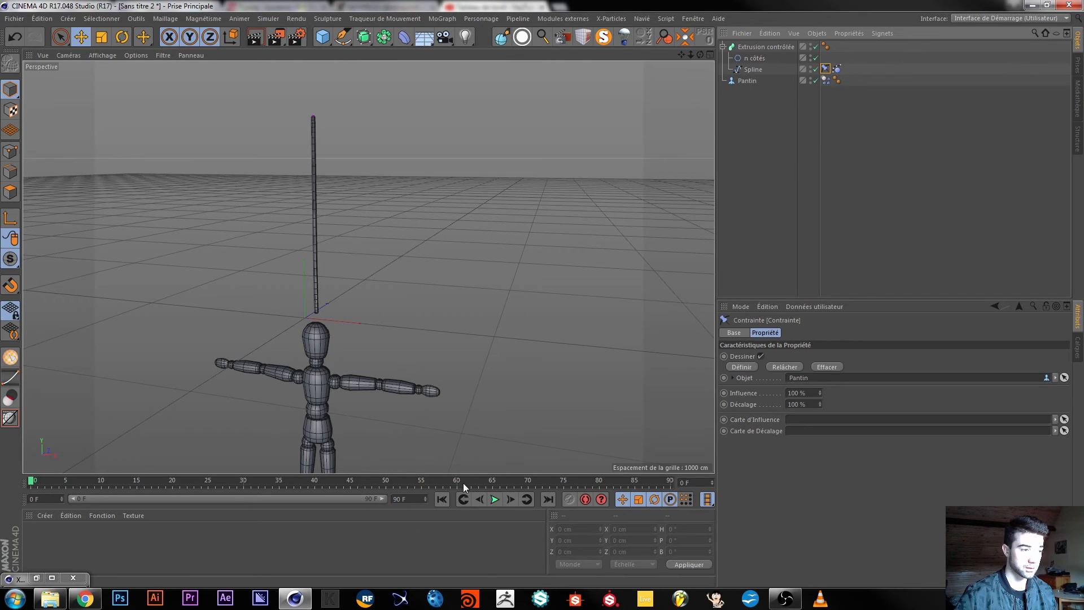
{"action": "left_click", "coordinate": [497, 504]}
{"action": "left_click", "coordinate": [497, 503]}
{"action": "left_click", "coordinate": [444, 497]}
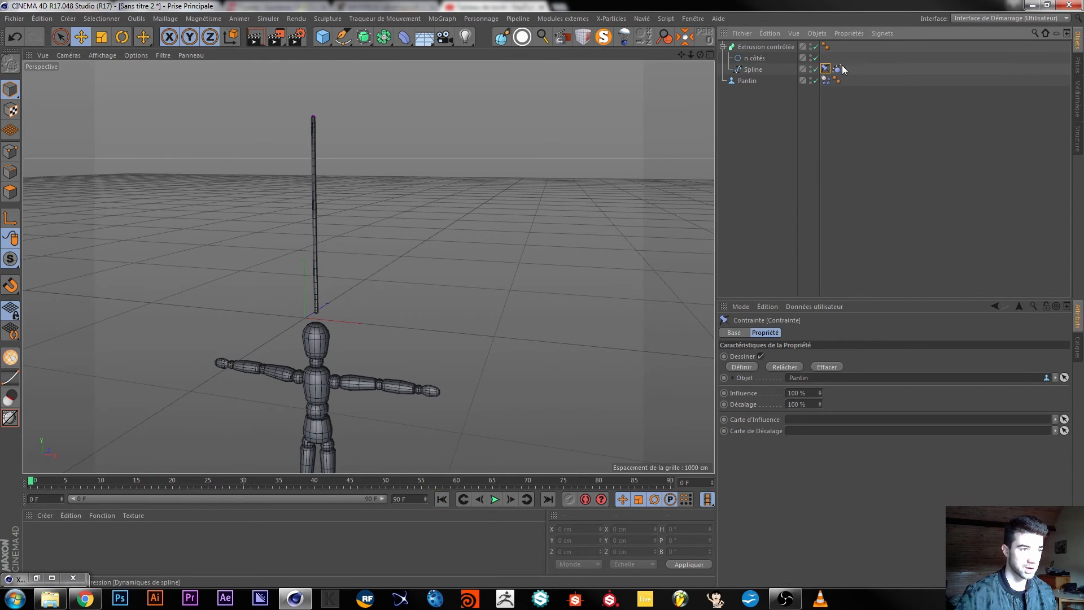
- Raise the Pantin slightly to about Y -660 cm, closer to the rope's lower end, and deselect it
{"action": "double_click", "coordinate": [750, 80]}
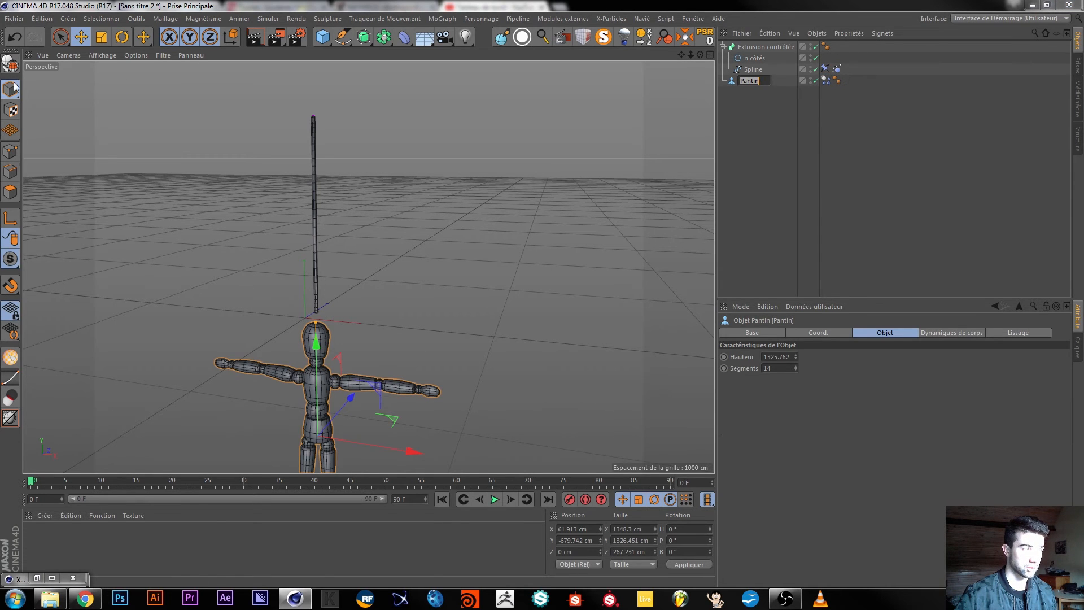
{"action": "left_click", "coordinate": [83, 41]}
{"action": "mouse_move", "coordinate": [317, 347]}
{"action": "left_mouse_down"}
{"action": "mouse_move", "coordinate": [314, 323]}
{"action": "mouse_move", "coordinate": [311, 341]}
{"action": "left_mouse_up"}
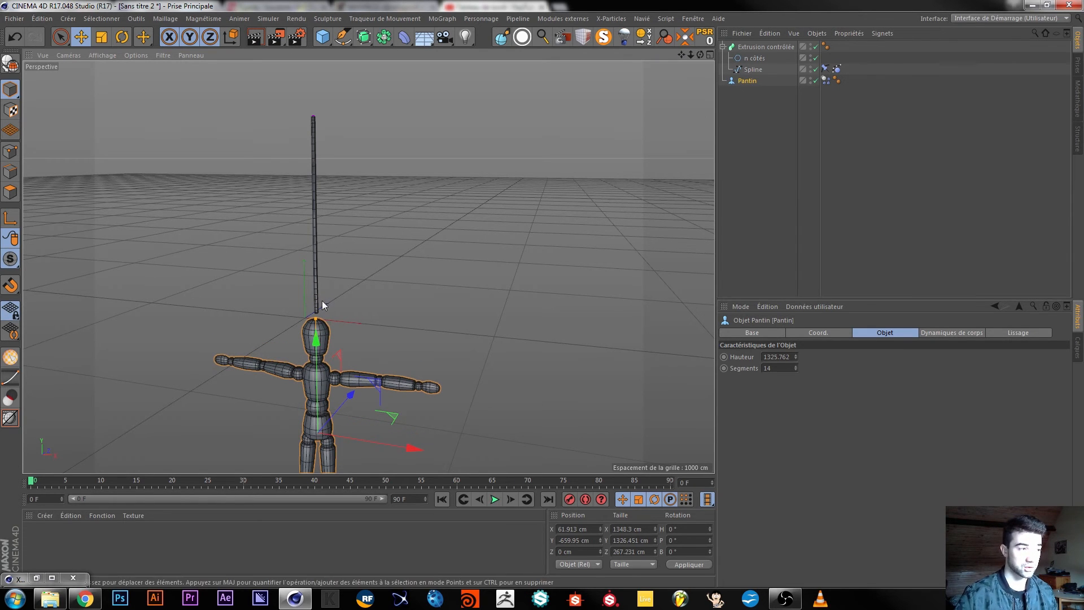
{"action": "left_click", "coordinate": [746, 100]}
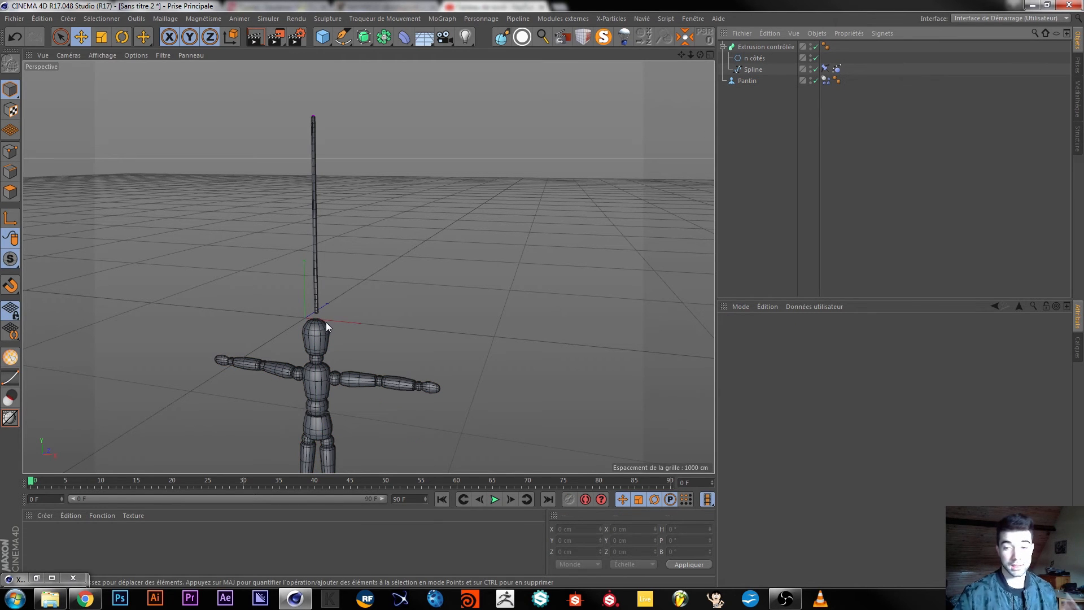
- Review the Spline's dynamics and Contrainte tags, switch to point mode, and disable the Extrusion contrôlée to expose the spline
{"action": "left_click", "coordinate": [837, 68]}
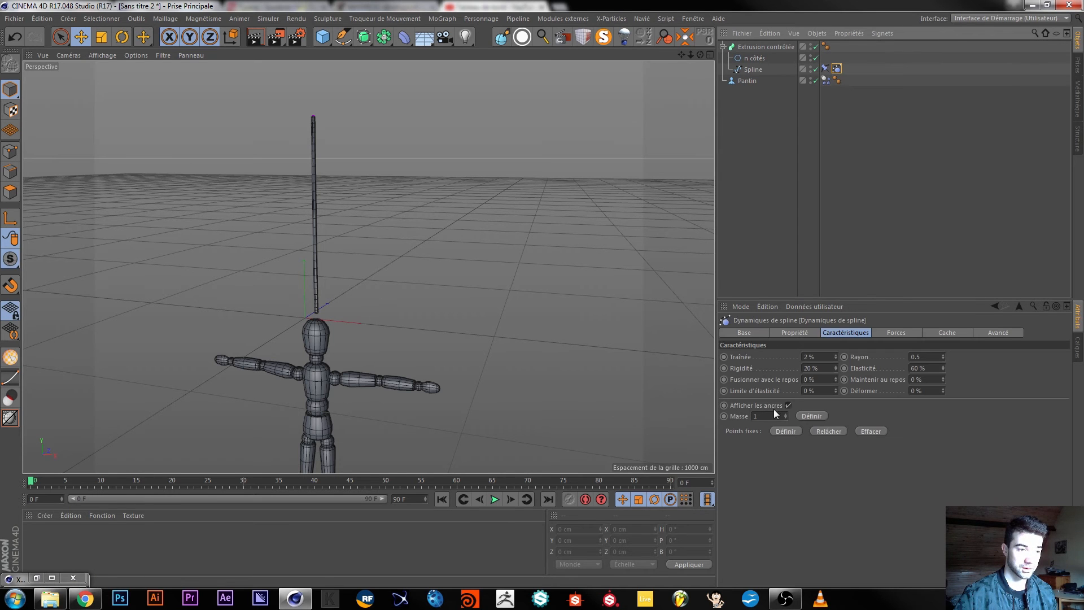
{"action": "left_click", "coordinate": [825, 68]}
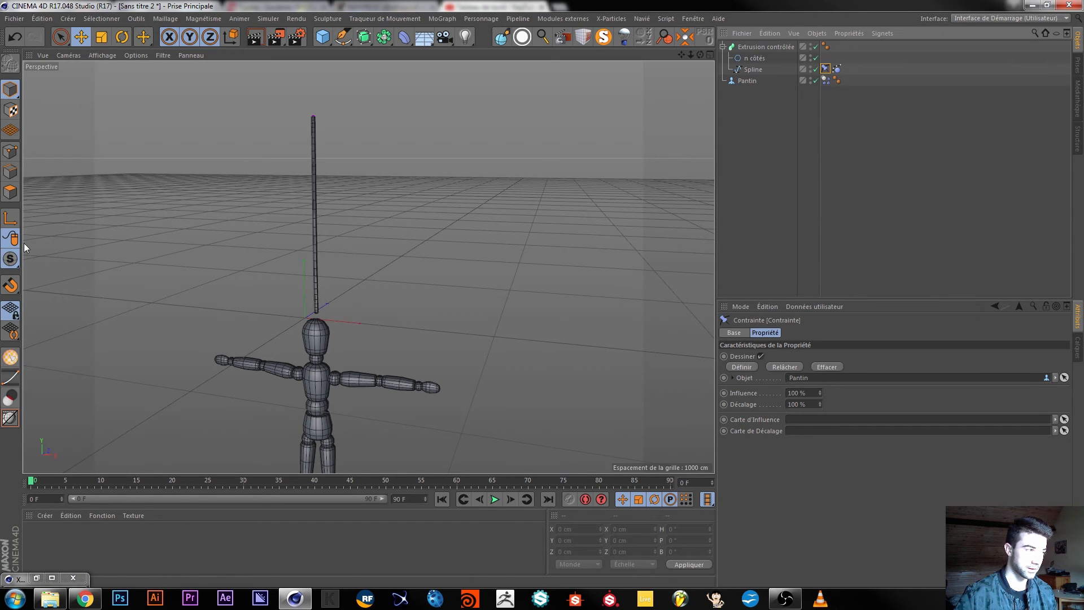
{"action": "left_click", "coordinate": [12, 150]}
{"action": "left_click", "coordinate": [815, 47]}
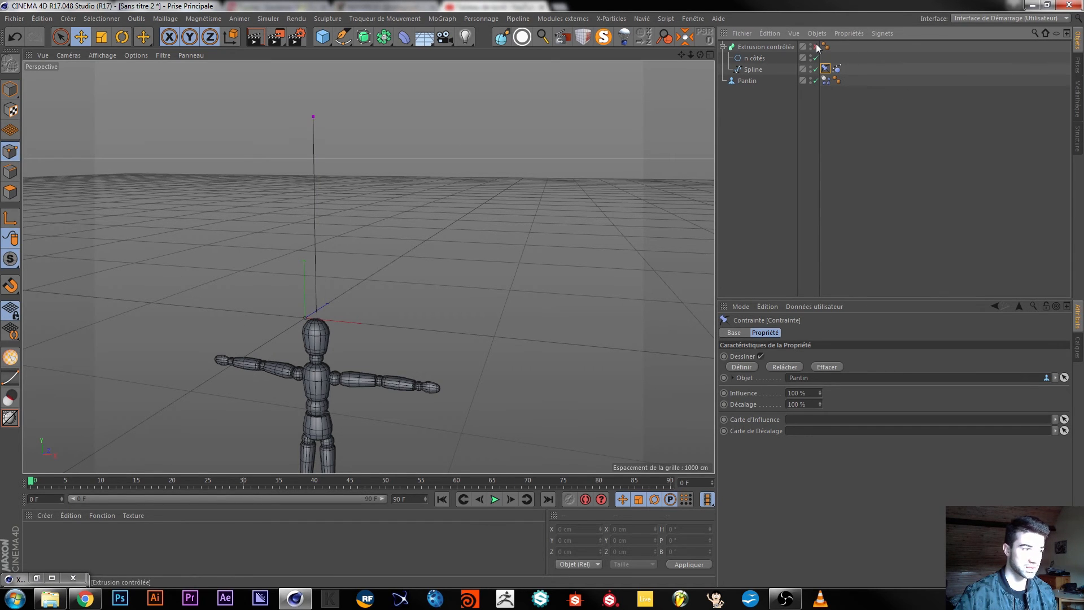
- Select the Spline's lowest point, define it in the Contrainte tag linked to the Pantin, and clear the selection
{"action": "left_click", "coordinate": [754, 70]}
{"action": "scroll", "coordinate": [307, 321], "scroll_direction": "up", "scroll_amount": 10}
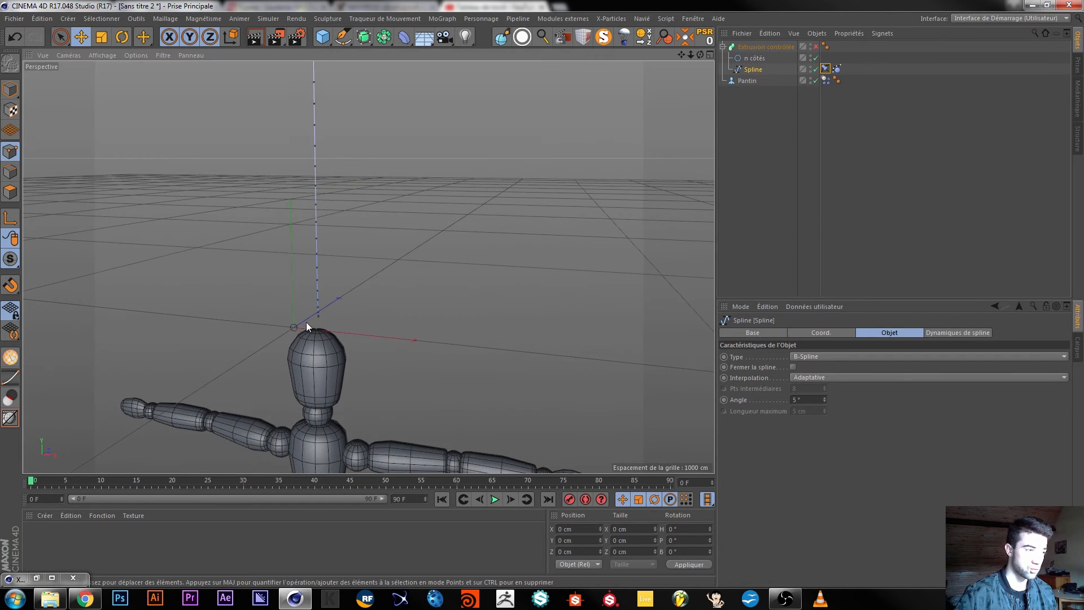
{"action": "left_click", "coordinate": [345, 307]}
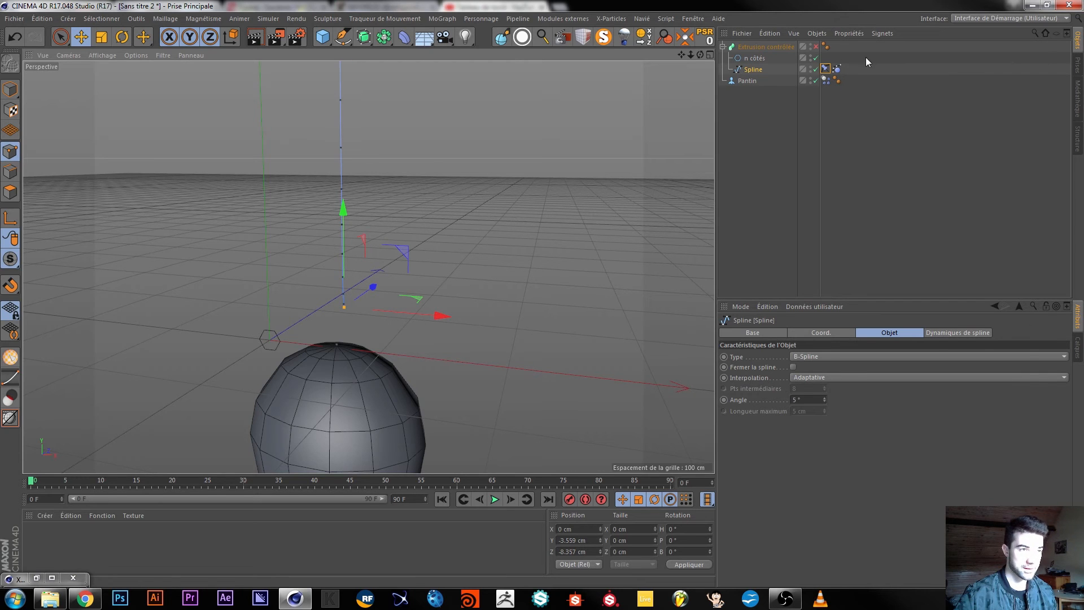
{"action": "left_click", "coordinate": [826, 69]}
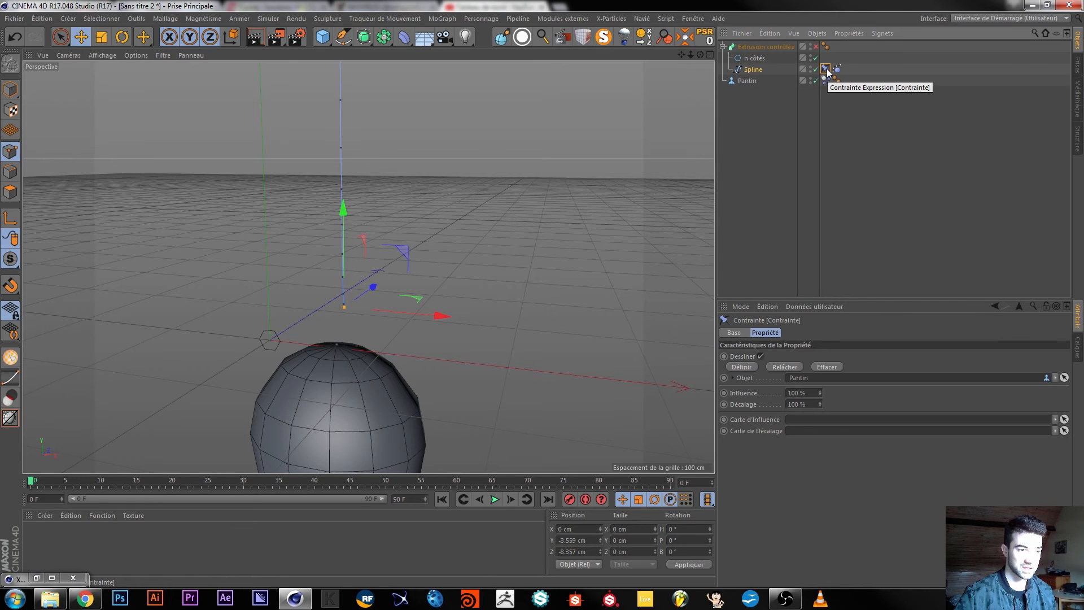
{"action": "left_click", "coordinate": [735, 368]}
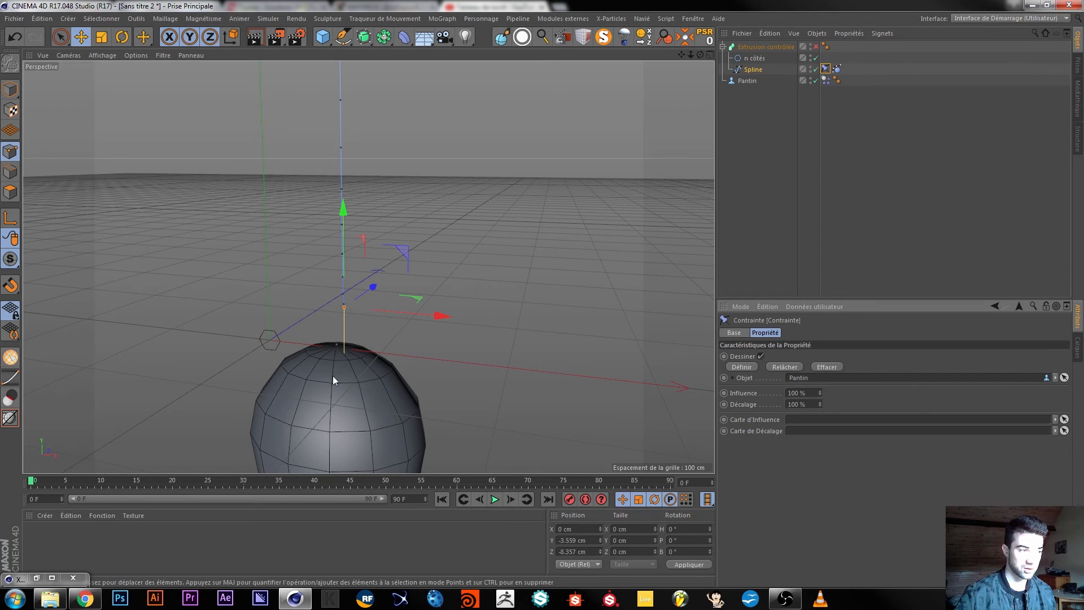
{"action": "left_click", "coordinate": [844, 110]}
- Reposition the Pantin vertically so the top of its head meets the rope's lower end, and deselect it
{"action": "scroll", "coordinate": [339, 322], "scroll_direction": "down", "scroll_amount": 3}
{"action": "scroll", "coordinate": [316, 376], "scroll_direction": "down", "scroll_amount": 6}
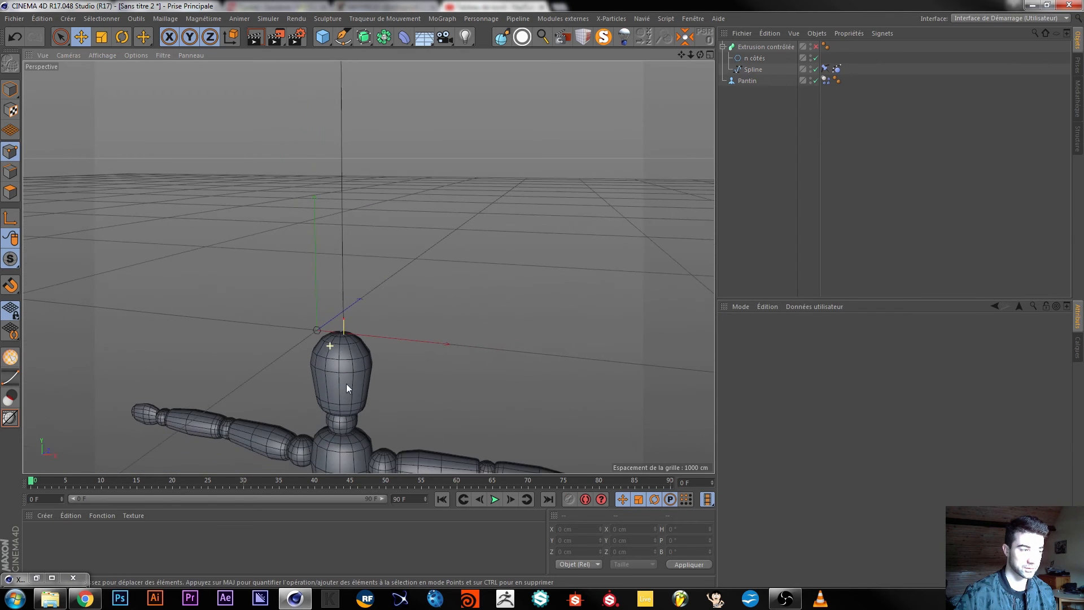
{"action": "mouse_move", "coordinate": [340, 326]}
{"action": "left_mouse_down", "text": "alt"}
{"action": "mouse_move", "coordinate": [341, 317]}
{"action": "mouse_move", "coordinate": [352, 329]}
{"action": "left_mouse_up", "text": "alt"}
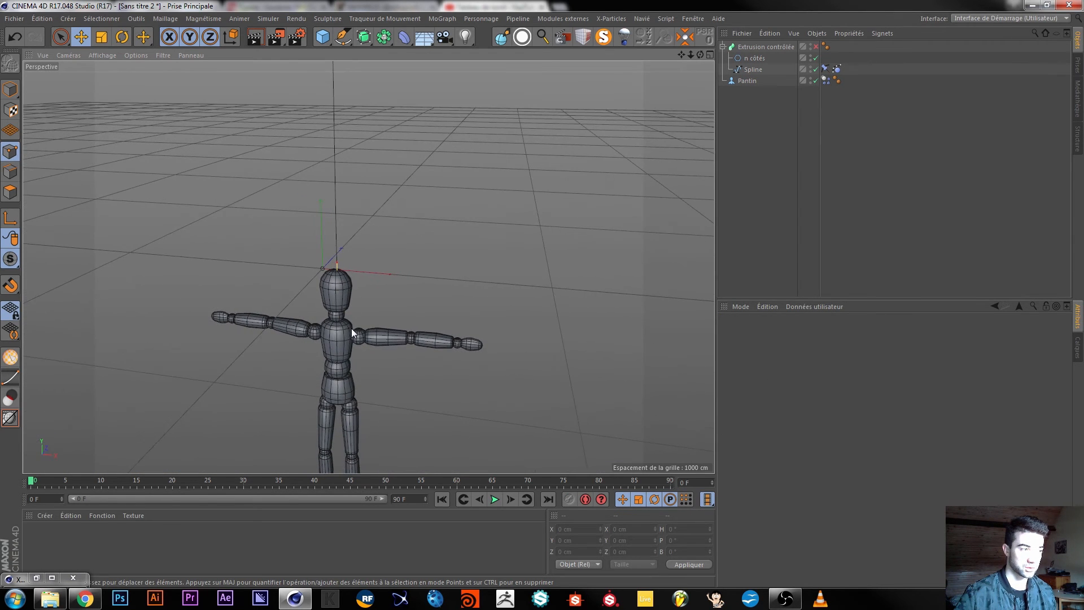
{"action": "left_click", "coordinate": [757, 81]}
{"action": "left_click_drag", "start_coordinate": [338, 310], "coordinate": [338, 379]}
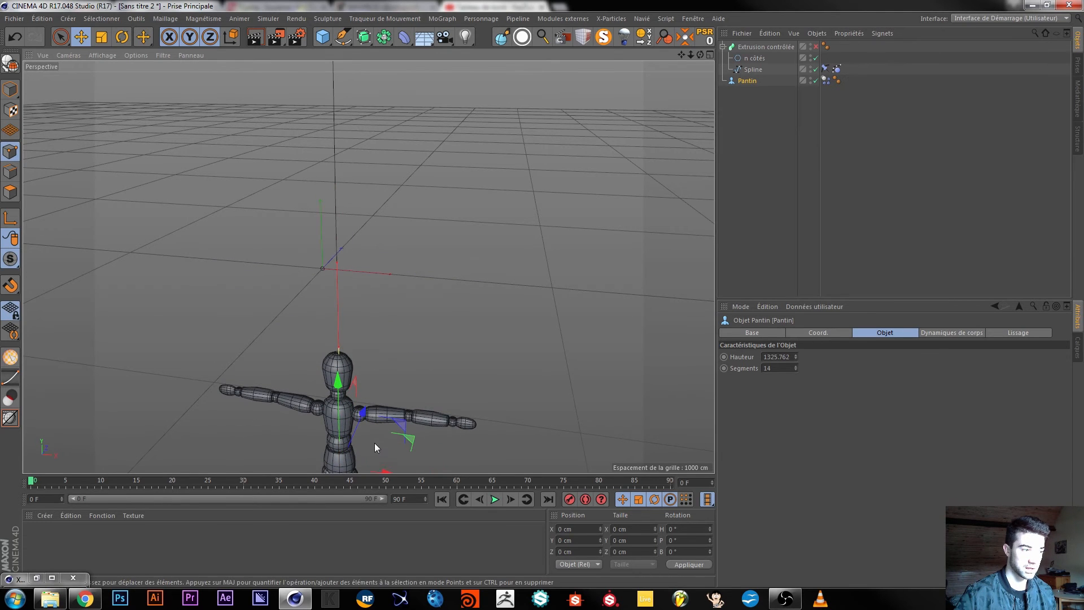
{"action": "left_click_drag", "start_coordinate": [364, 421], "coordinate": [336, 278]}
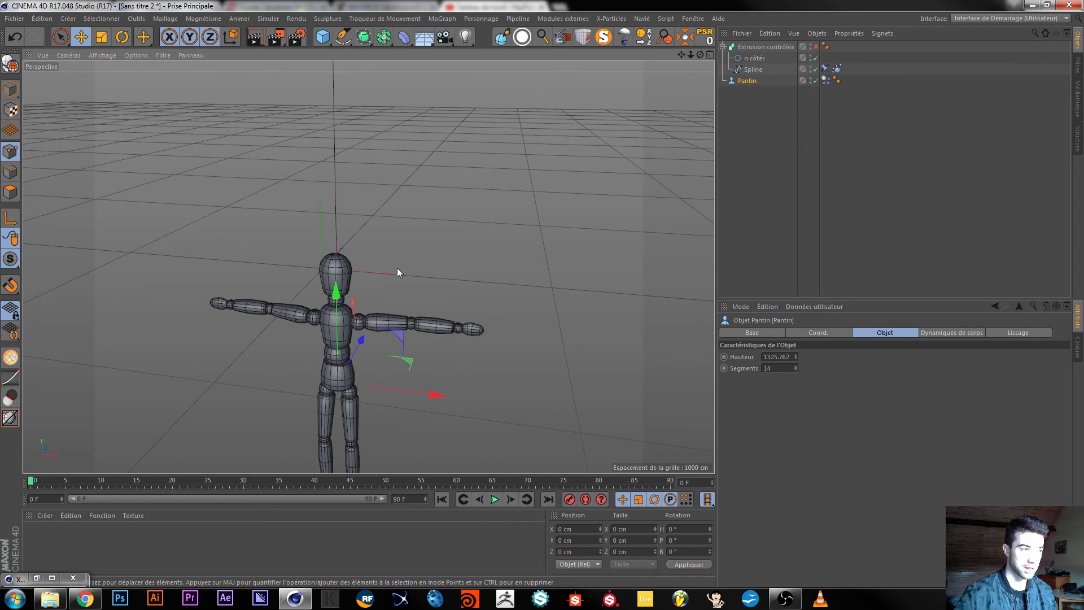
{"action": "left_click", "coordinate": [742, 178]}
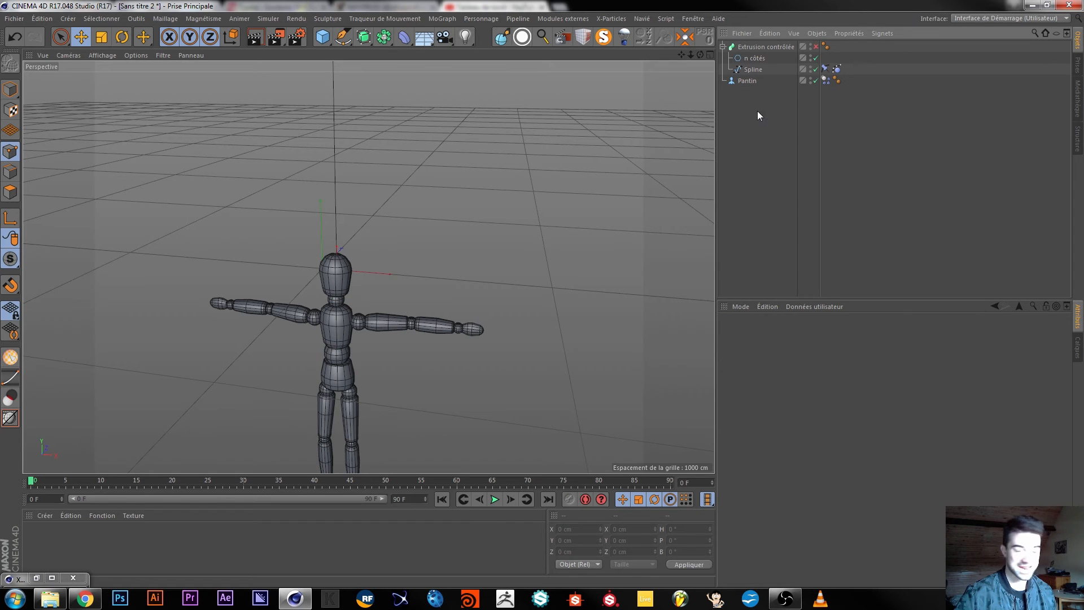
- Re-enable the Extrusion contrôlée, play the simulation to check the rope's attachment from the side, and return to the first frame
{"action": "left_click", "coordinate": [816, 47]}
{"action": "left_click", "coordinate": [495, 500]}
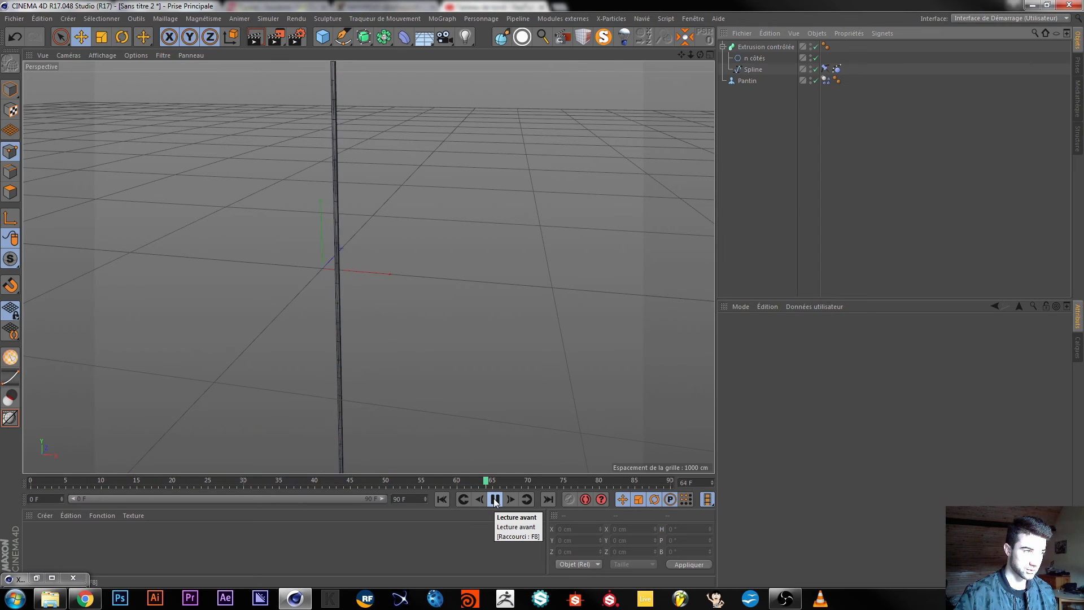
{"action": "left_click", "coordinate": [495, 500]}
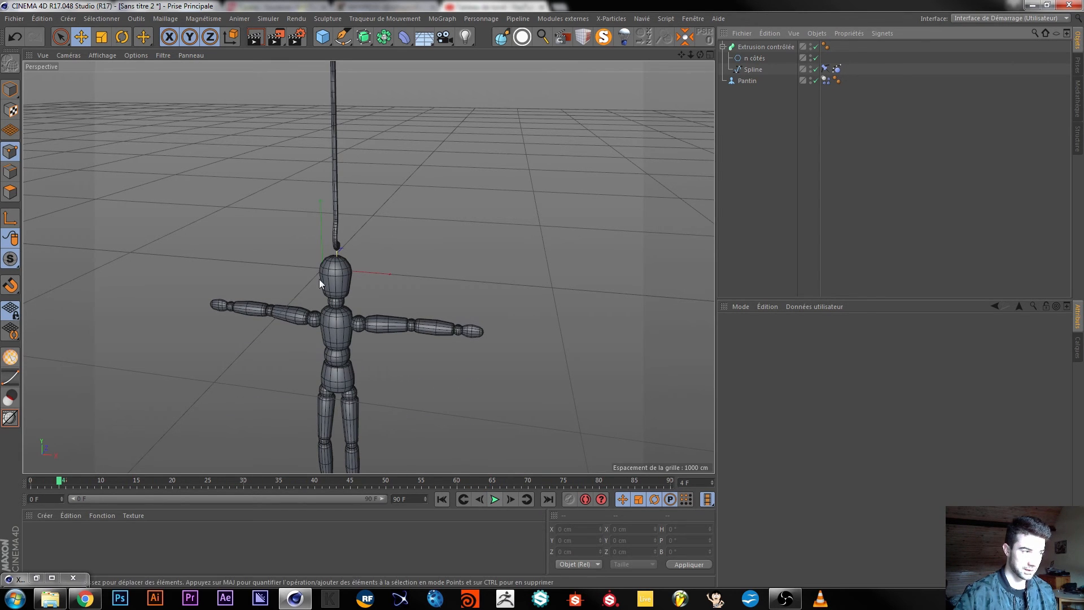
{"action": "left_click_drag", "start_coordinate": [354, 284], "coordinate": [221, 282], "text": "alt"}
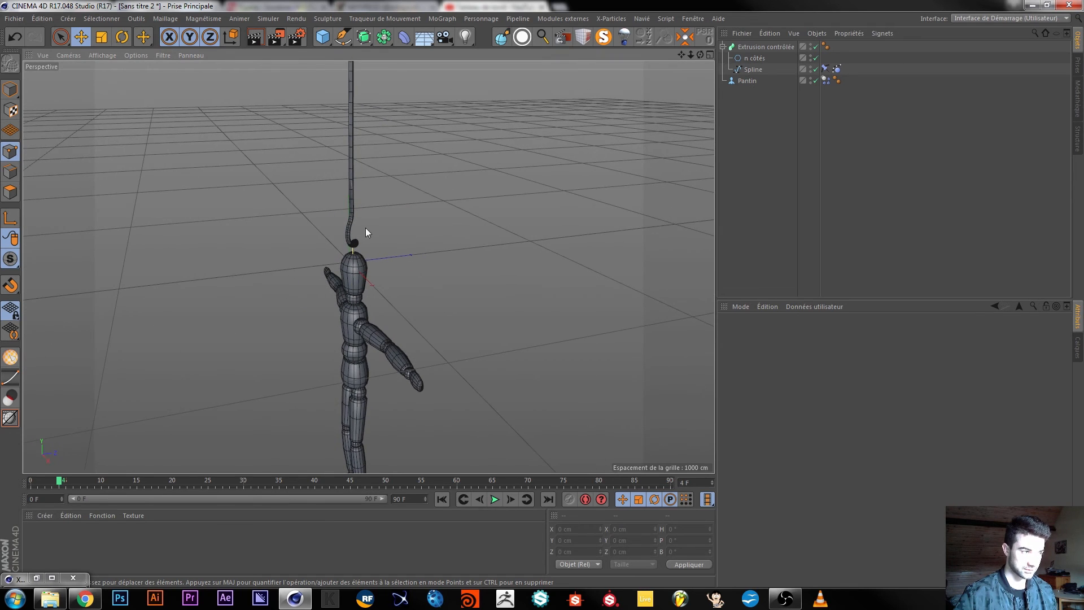
{"action": "left_click", "coordinate": [753, 69]}
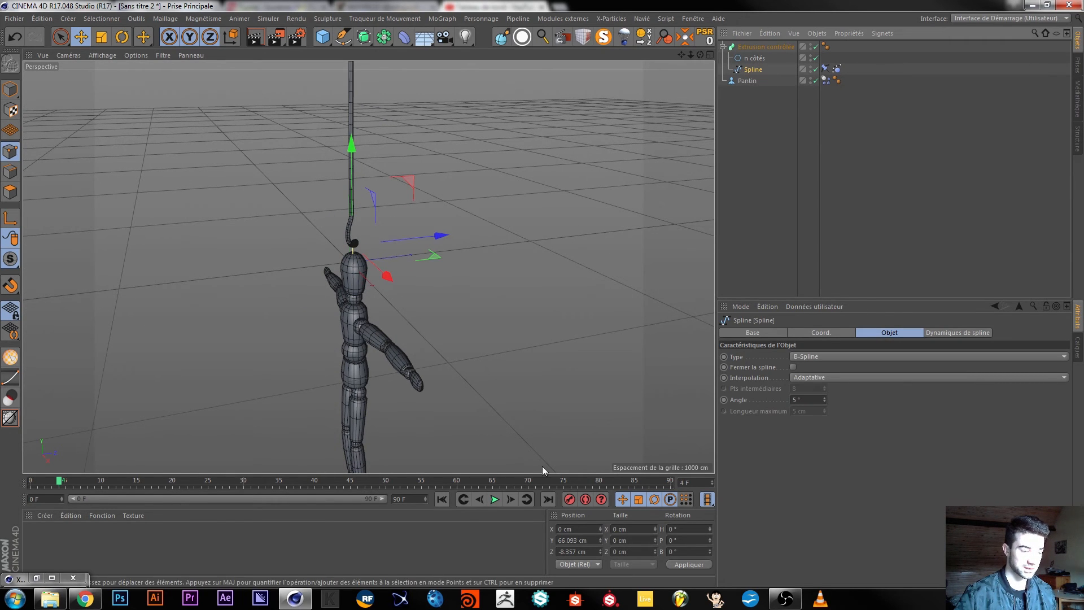
{"action": "left_click", "coordinate": [442, 500]}
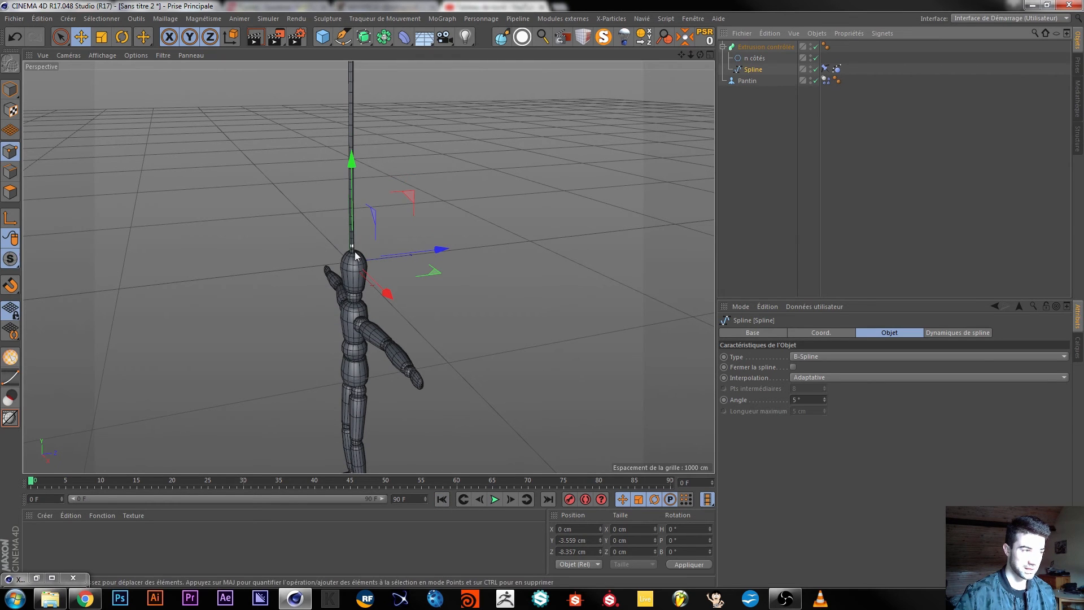
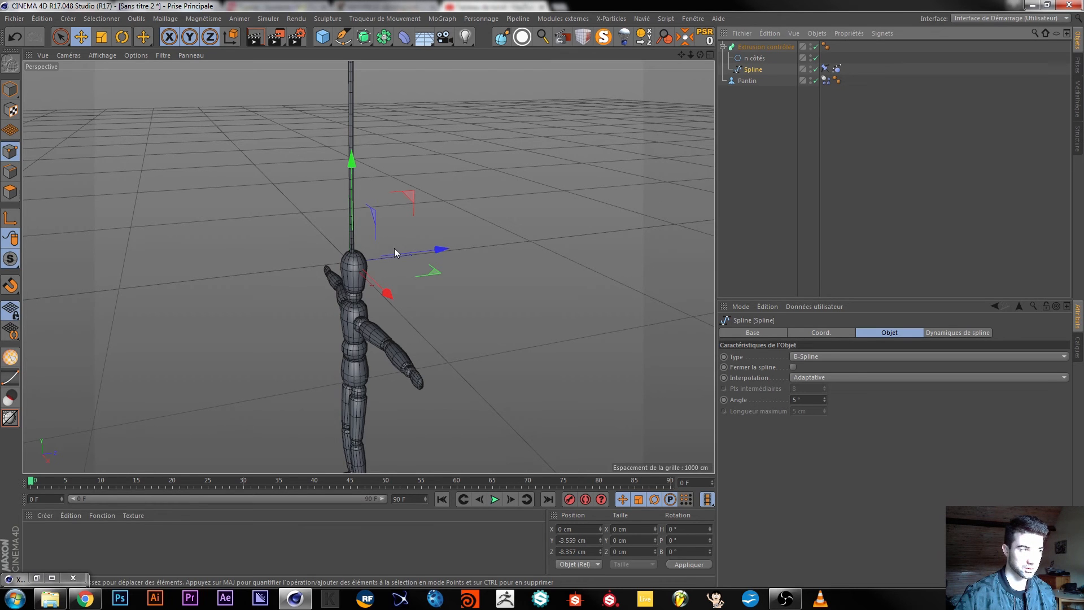
- Raise the Pantin slightly so its head overlaps the rope's end, test the simulation briefly, and rewind it
{"action": "left_click", "coordinate": [753, 80]}
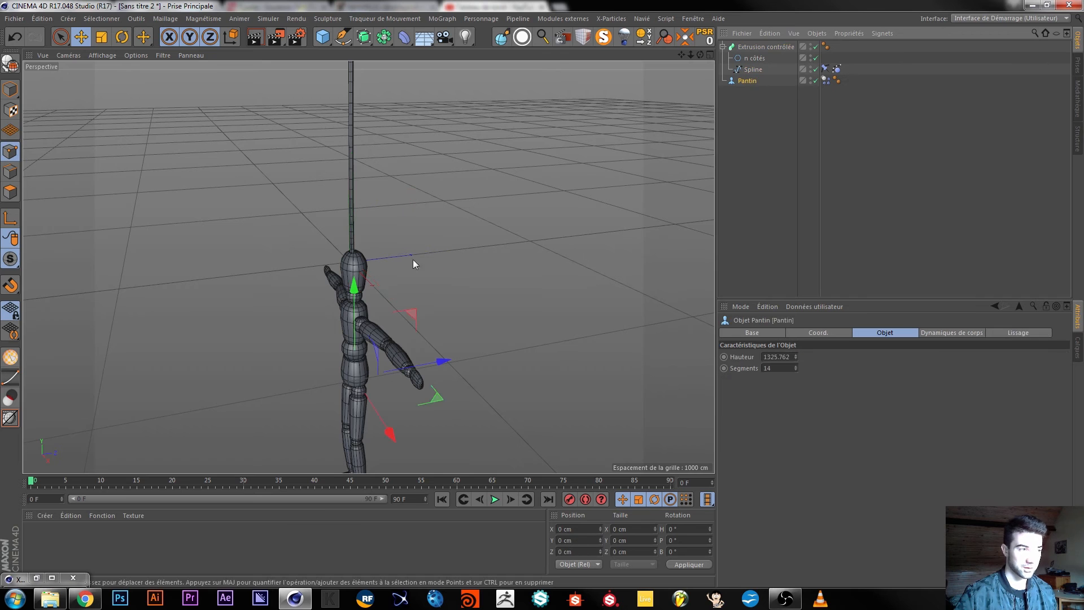
{"action": "left_click_drag", "start_coordinate": [352, 290], "coordinate": [352, 282]}
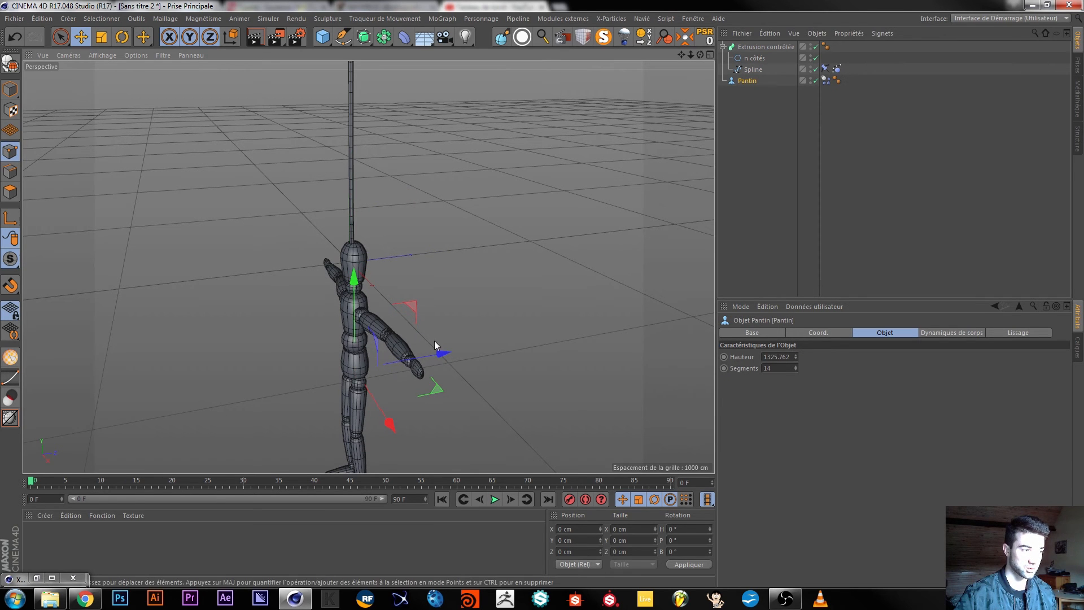
{"action": "left_click", "coordinate": [493, 499]}
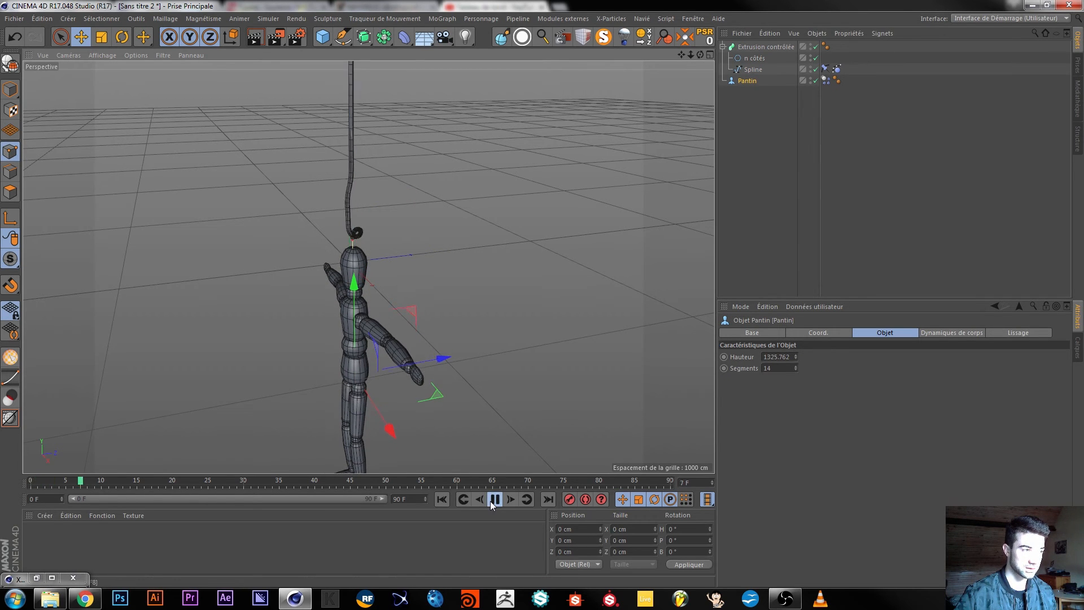
{"action": "left_click", "coordinate": [490, 500]}
{"action": "left_click", "coordinate": [441, 499]}
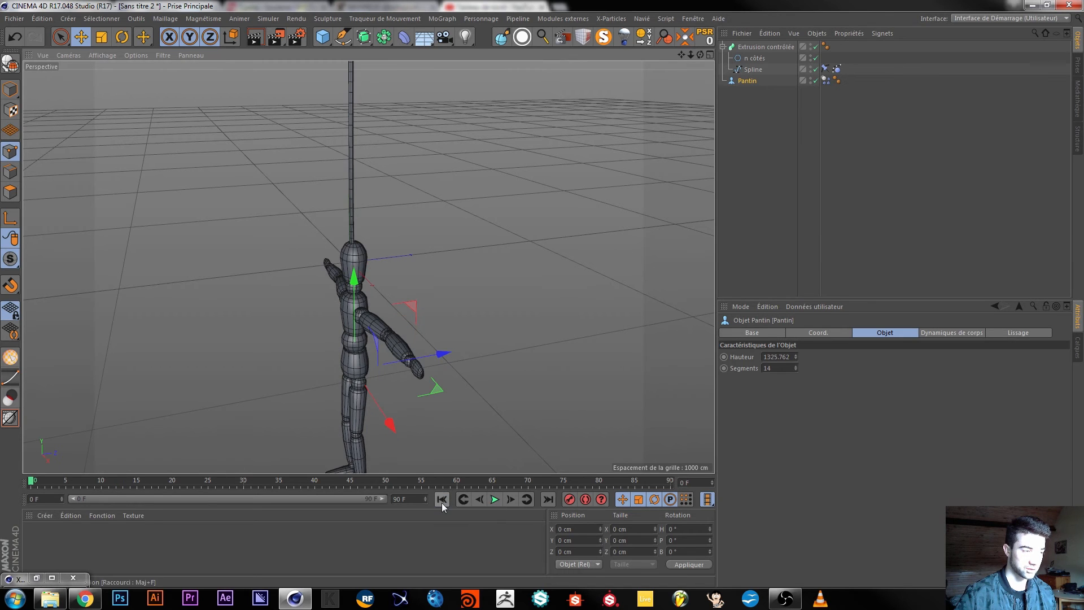
- Raise the Pantin a little further up the rope, retest the simulation, and go back to frame 0
{"action": "left_click_drag", "start_coordinate": [354, 281], "coordinate": [354, 271]}
{"action": "left_click", "coordinate": [494, 499]}
{"action": "left_click", "coordinate": [495, 499]}
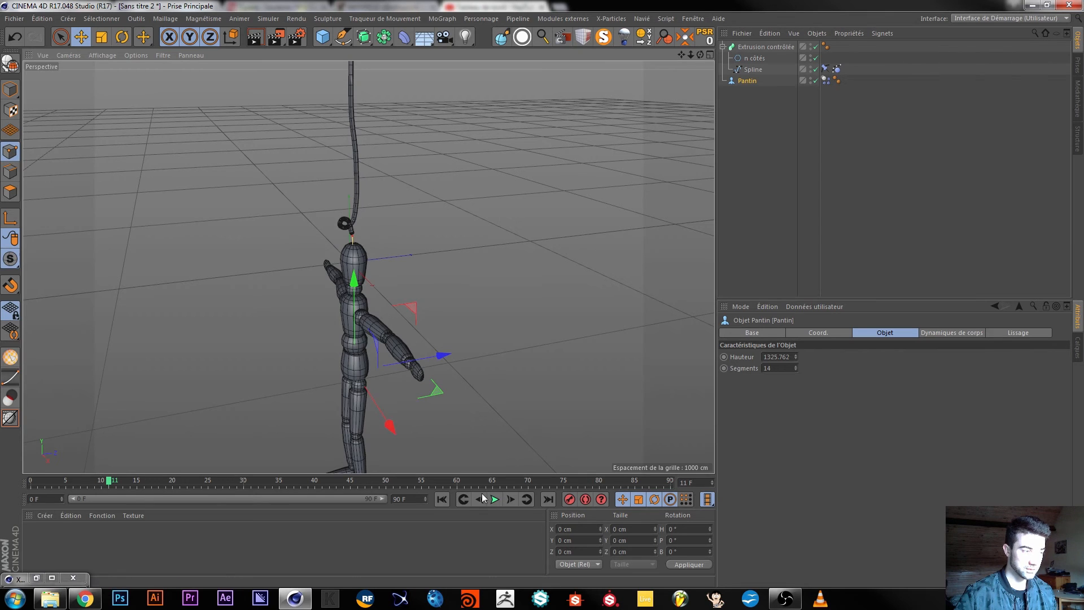
{"action": "left_click", "coordinate": [443, 499]}
- Deselect the Pantin, play the simulation with the whole rope and figure in view, and return to the first frame
{"action": "left_click_drag", "start_coordinate": [333, 260], "coordinate": [474, 238], "text": "alt"}
{"action": "scroll", "coordinate": [348, 216], "scroll_direction": "down", "scroll_amount": 3}
{"action": "left_click", "coordinate": [741, 123]}
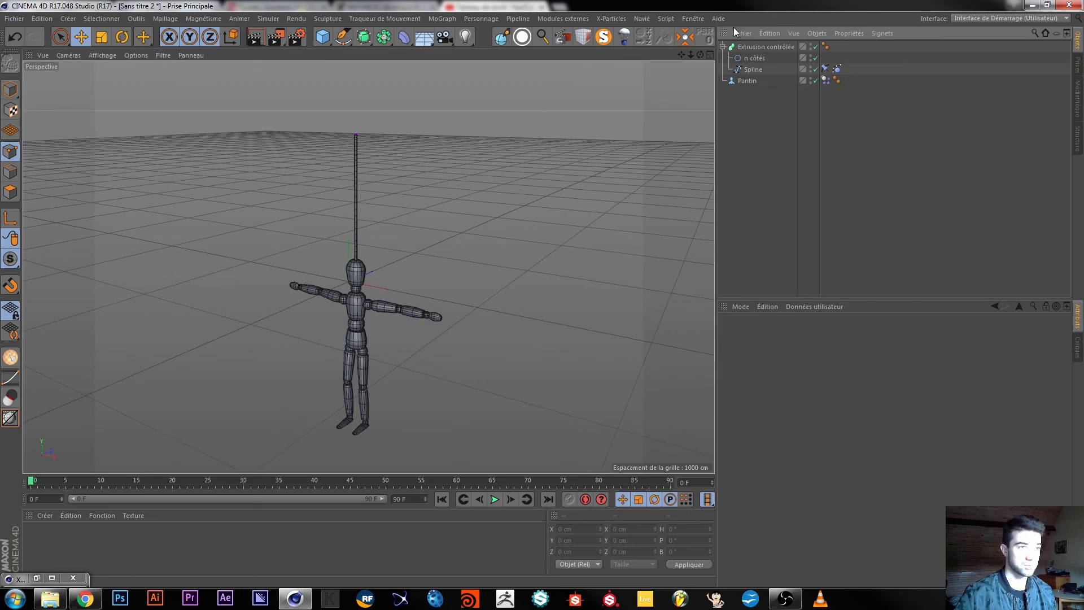
{"action": "left_click", "coordinate": [494, 499]}
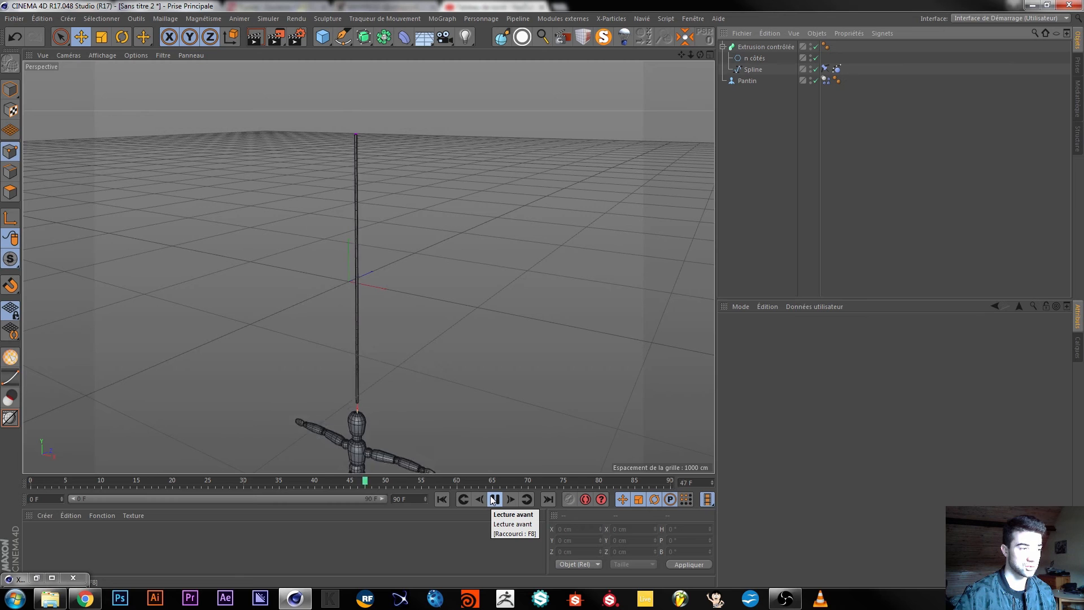
{"action": "left_click", "coordinate": [494, 499]}
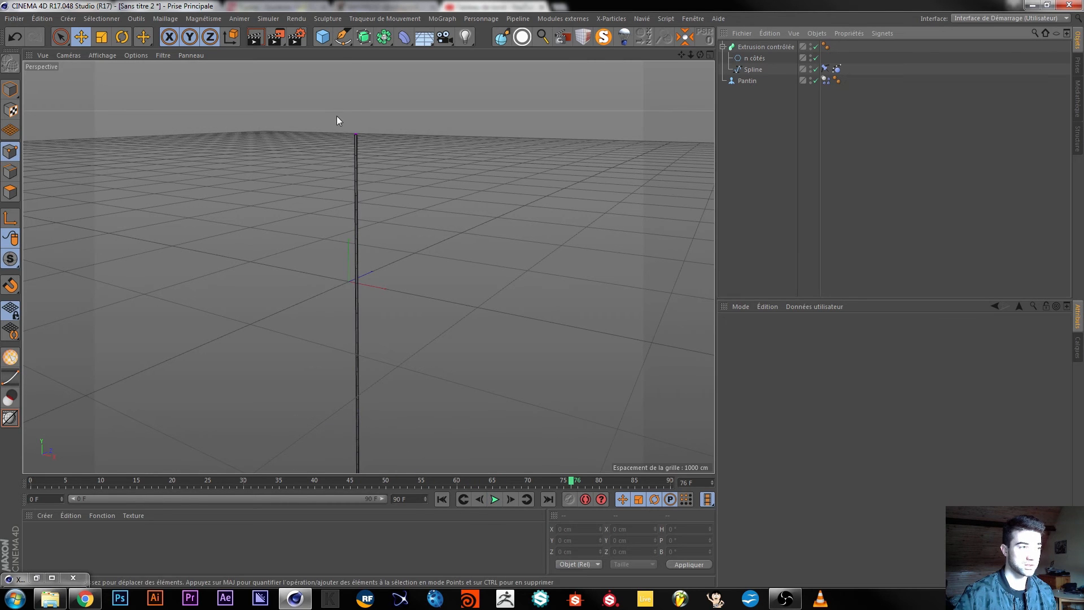
{"action": "left_click", "coordinate": [442, 499]}
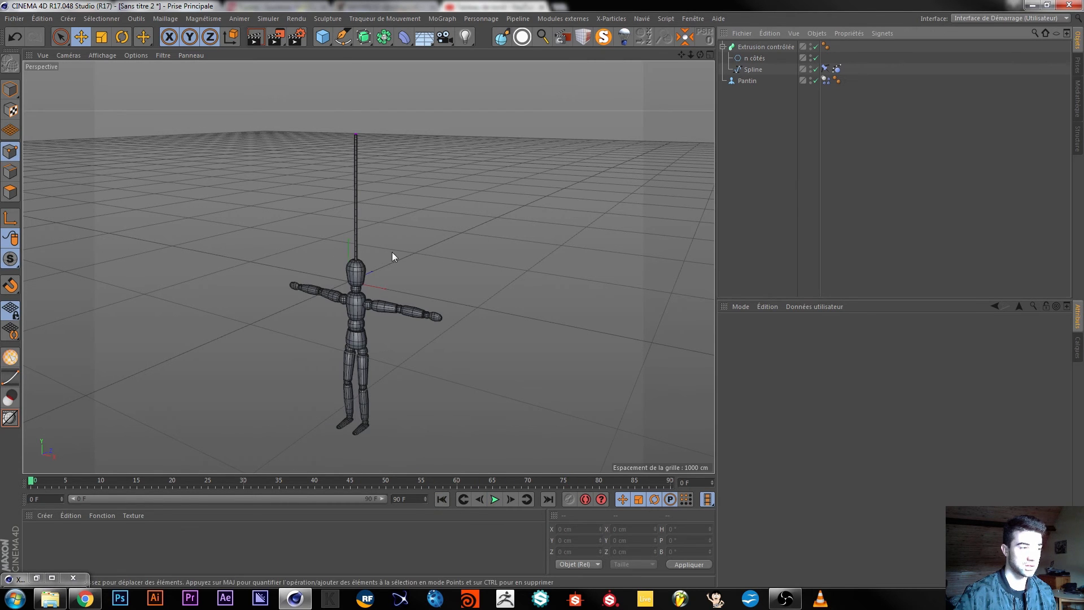
- Collapse the Extrusion contrôlée hierarchy and add a dynamics Ressort object to the scene
{"action": "left_click", "coordinate": [723, 46]}
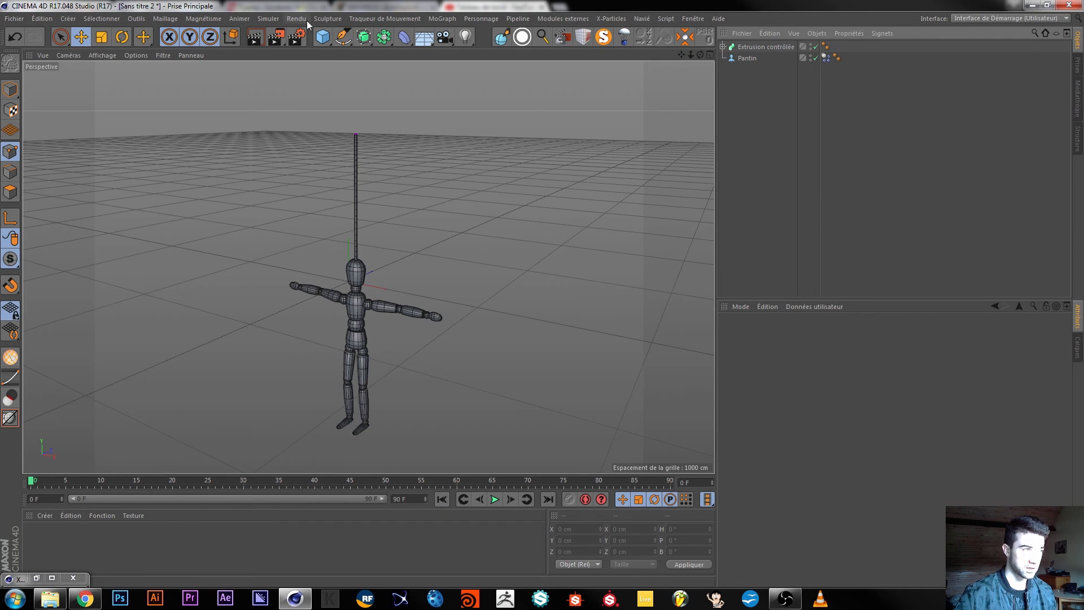
{"action": "left_click", "coordinate": [266, 20]}
{"action": "mouse_move", "coordinate": [286, 49]}
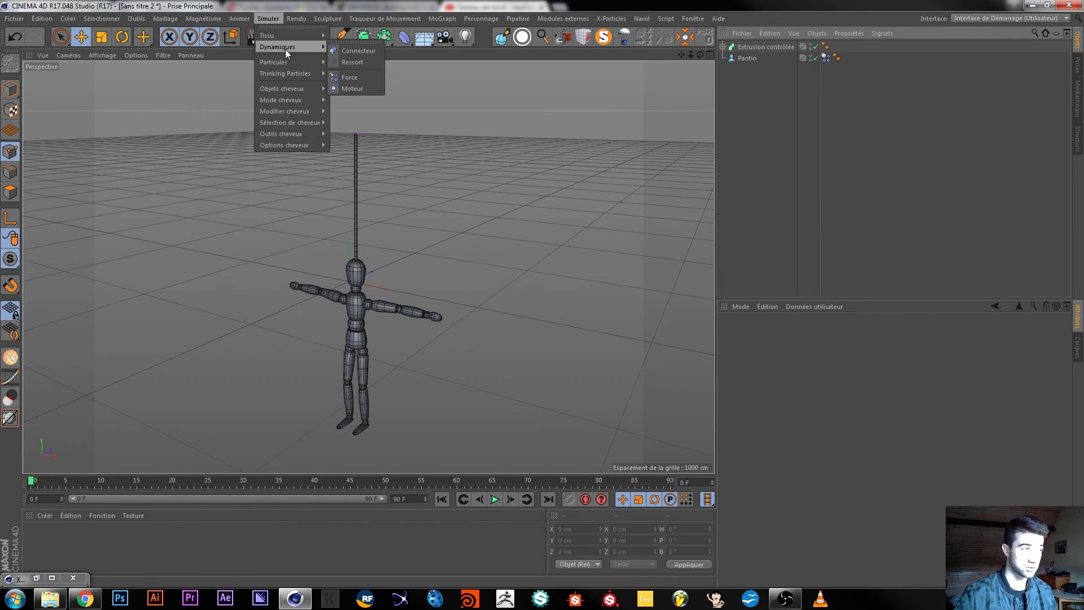
{"action": "left_click", "coordinate": [297, 18]}
{"action": "left_click", "coordinate": [274, 19]}
{"action": "mouse_move", "coordinate": [287, 45]}
{"action": "left_click", "coordinate": [353, 62]}
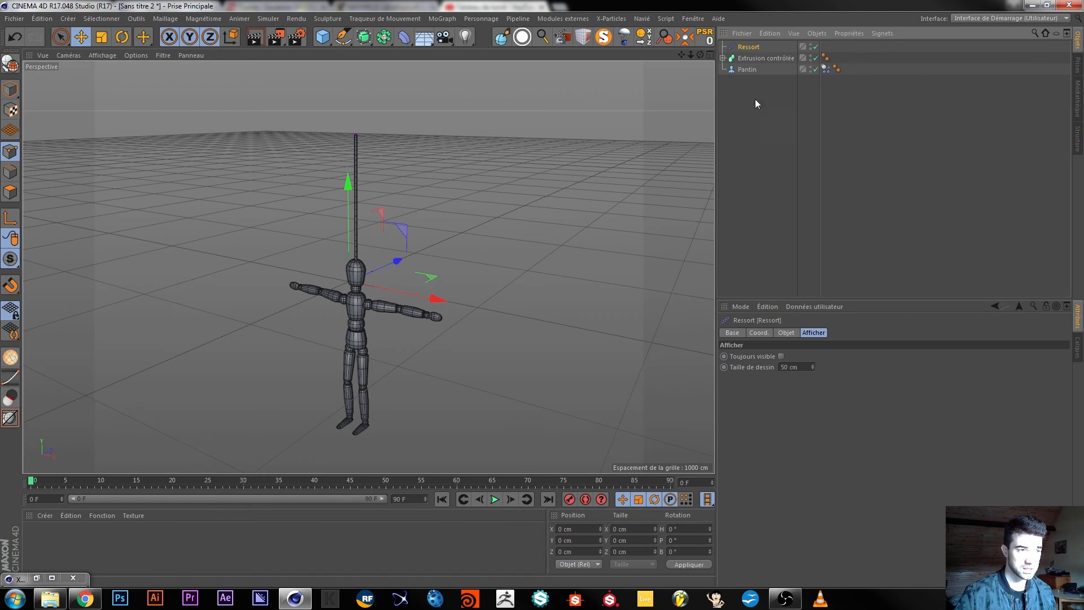
- In the Ressort's object properties, assign the Pantin as Objet A and the Spline as Objet B
{"action": "left_click", "coordinate": [788, 333]}
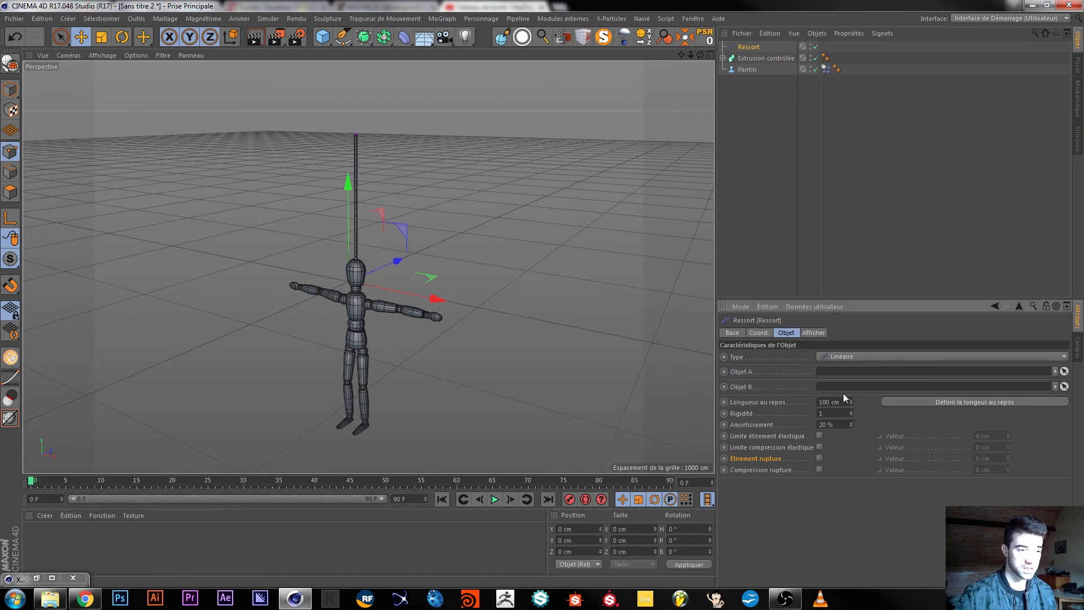
{"action": "left_click_drag", "start_coordinate": [745, 71], "coordinate": [843, 372]}
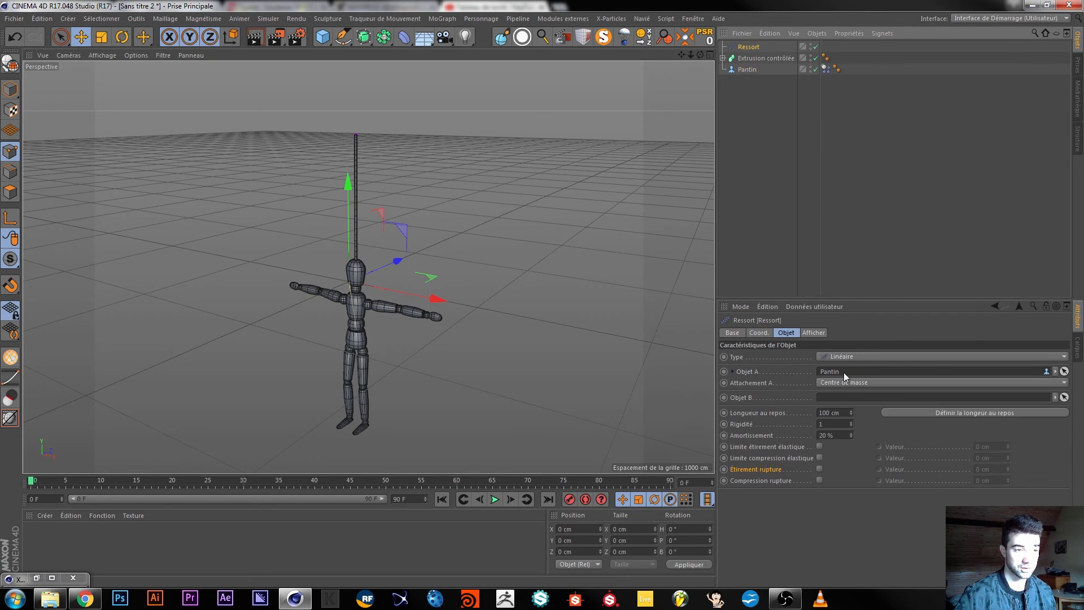
{"action": "left_click", "coordinate": [723, 58]}
{"action": "left_click_drag", "start_coordinate": [754, 81], "coordinate": [843, 397]}
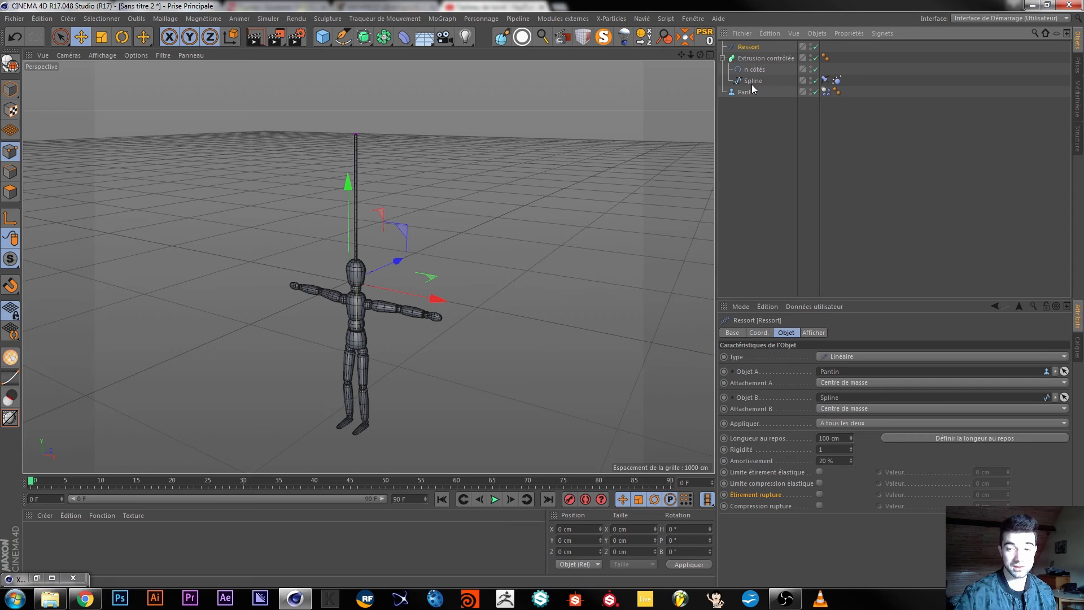
- Check the Extrusion contrôlée and Spline settings, reselect the Ressort, and play the simulation to test the spring link
{"action": "left_click", "coordinate": [766, 59]}
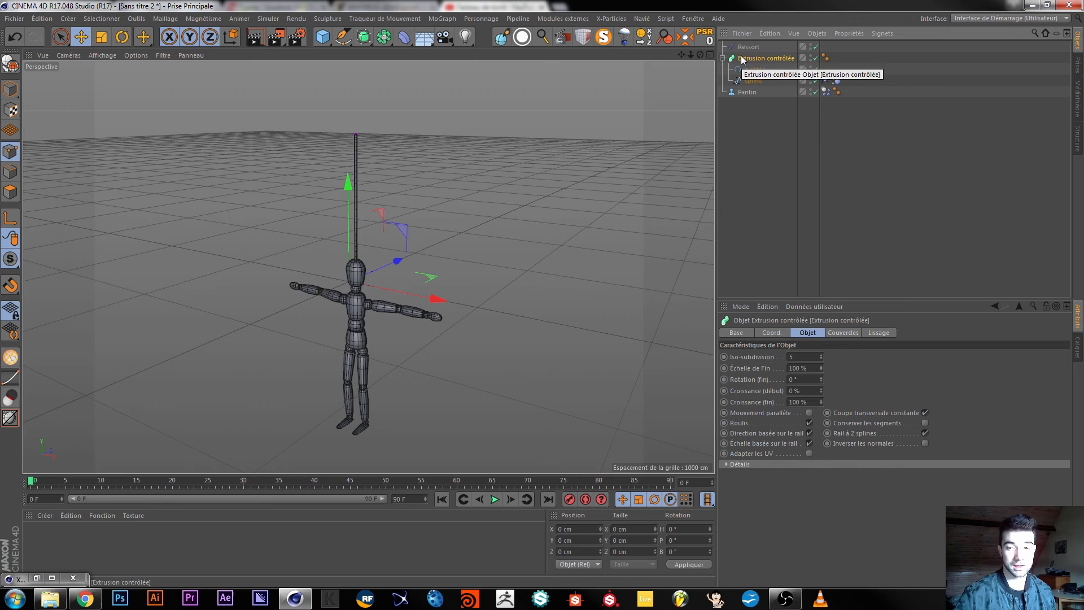
{"action": "left_click", "coordinate": [751, 80]}
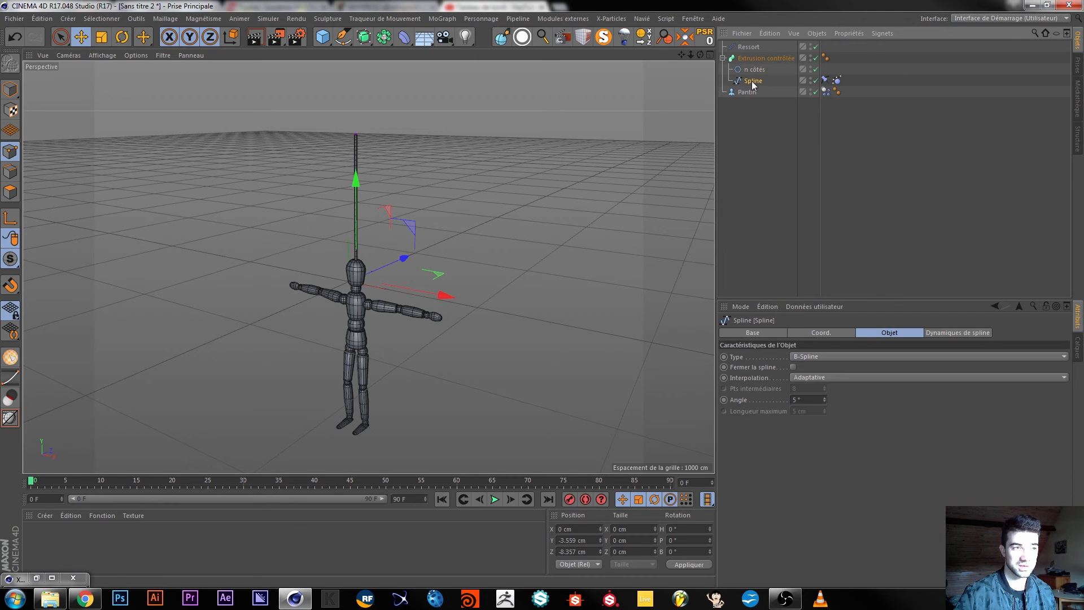
{"action": "left_click", "coordinate": [723, 59]}
{"action": "left_click", "coordinate": [752, 48]}
{"action": "left_click_drag", "start_coordinate": [369, 306], "coordinate": [369, 307], "text": "alt"}
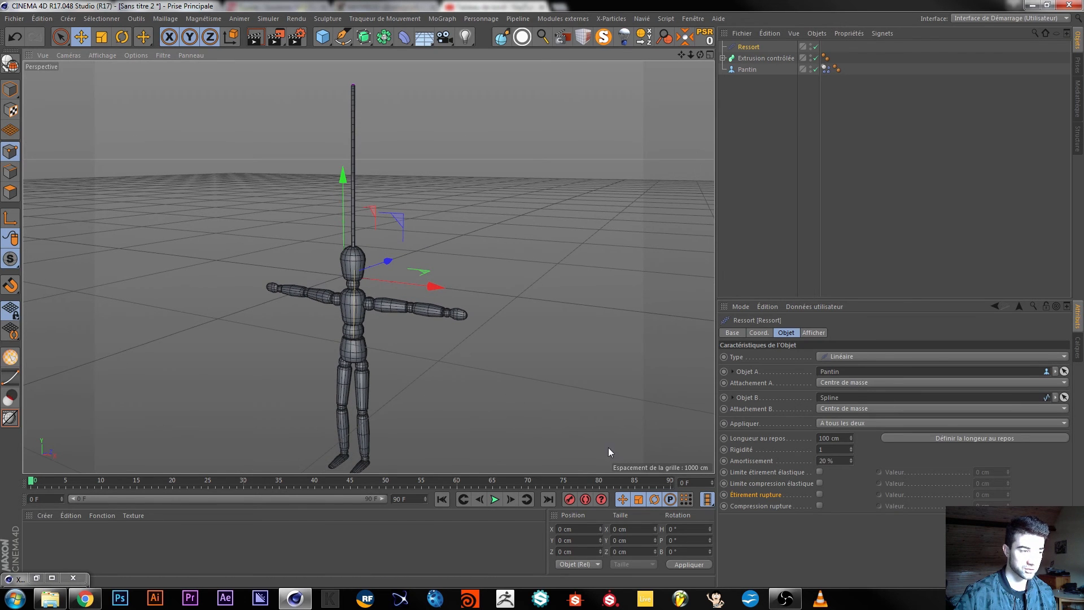
{"action": "left_click", "coordinate": [494, 500]}
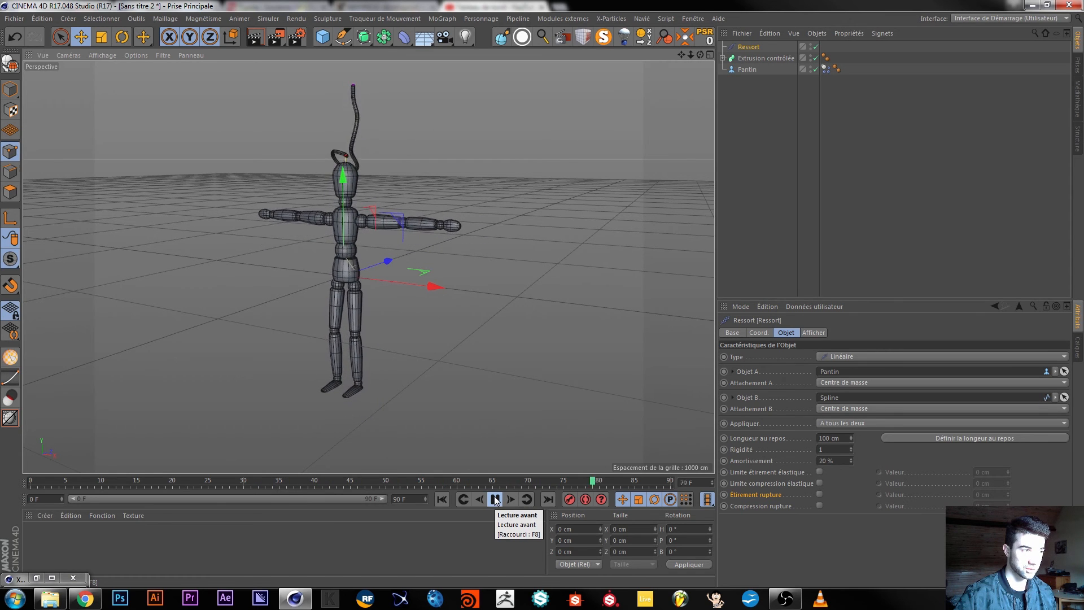
{"action": "left_click", "coordinate": [495, 499]}
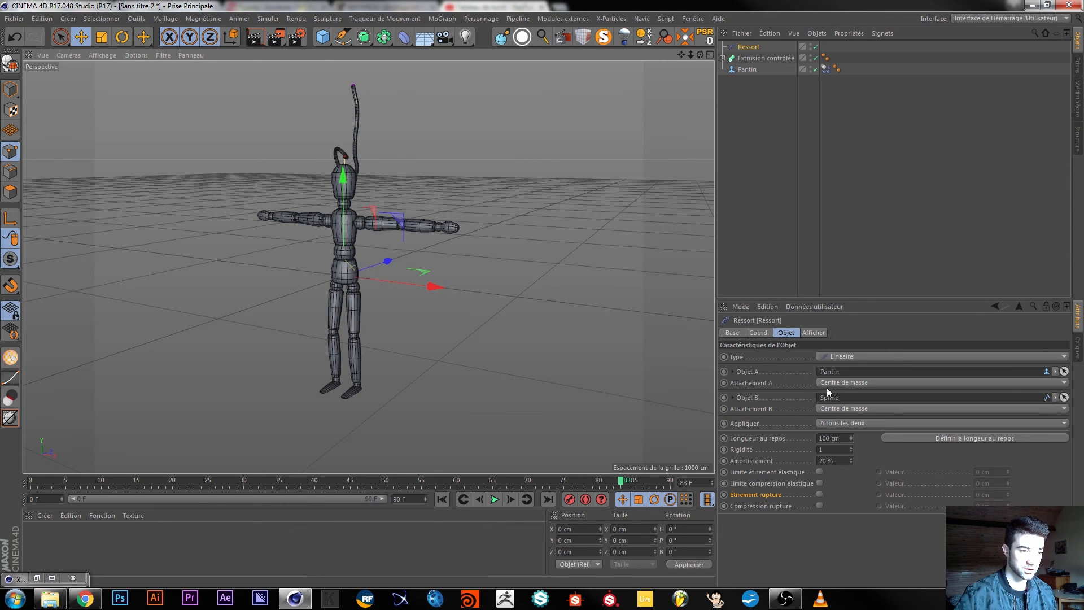
- Return to the first frame, set the Ressort's Attachement A to Décalage and its Longueur au repos to 1000 cm
{"action": "left_click", "coordinate": [441, 499]}
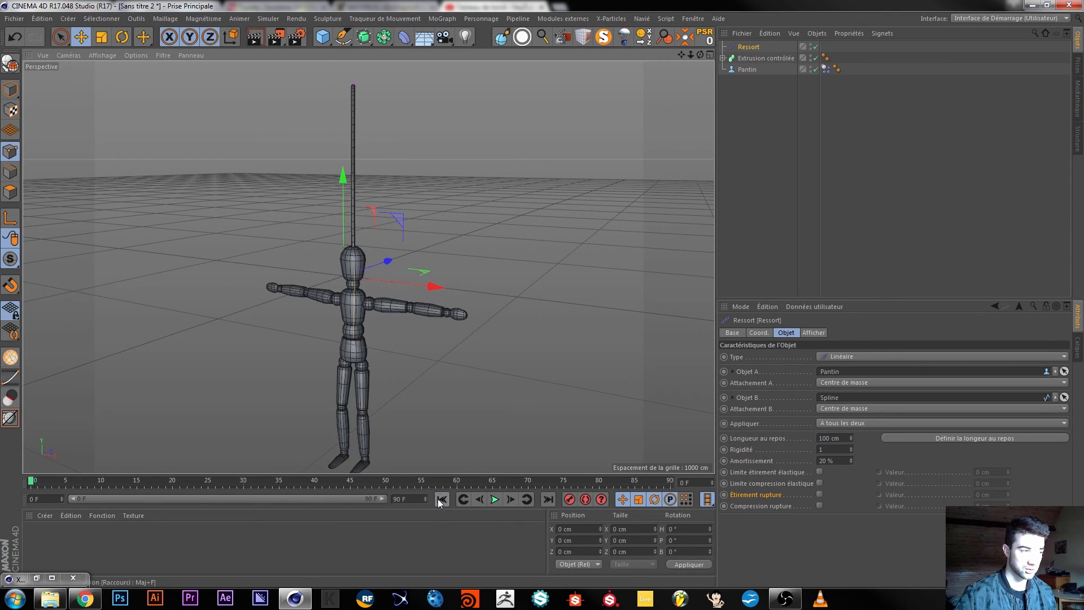
{"action": "left_click", "coordinate": [854, 383]}
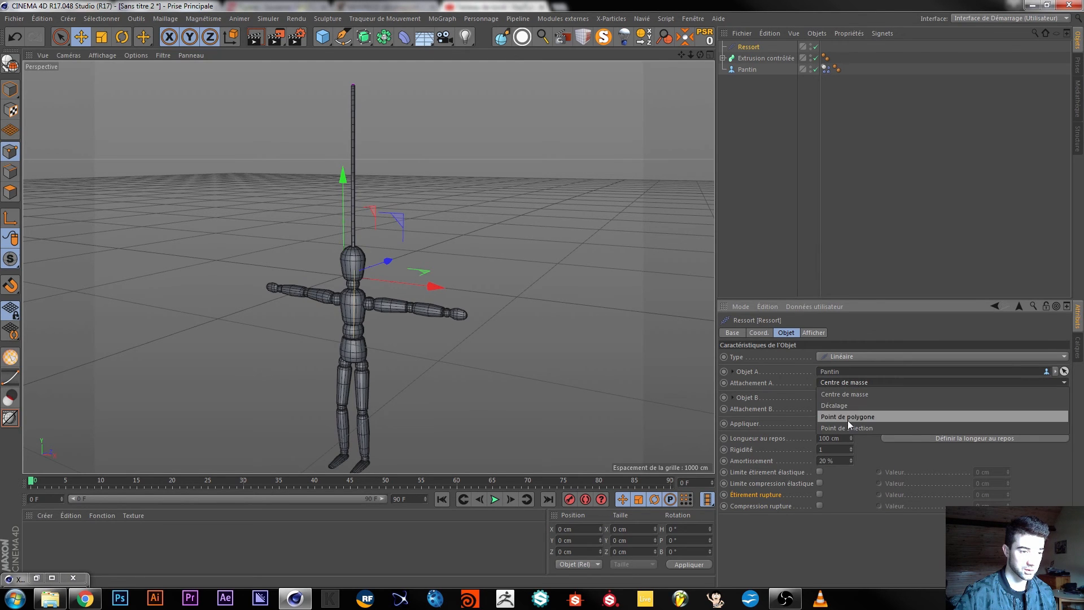
{"action": "left_click", "coordinate": [847, 407]}
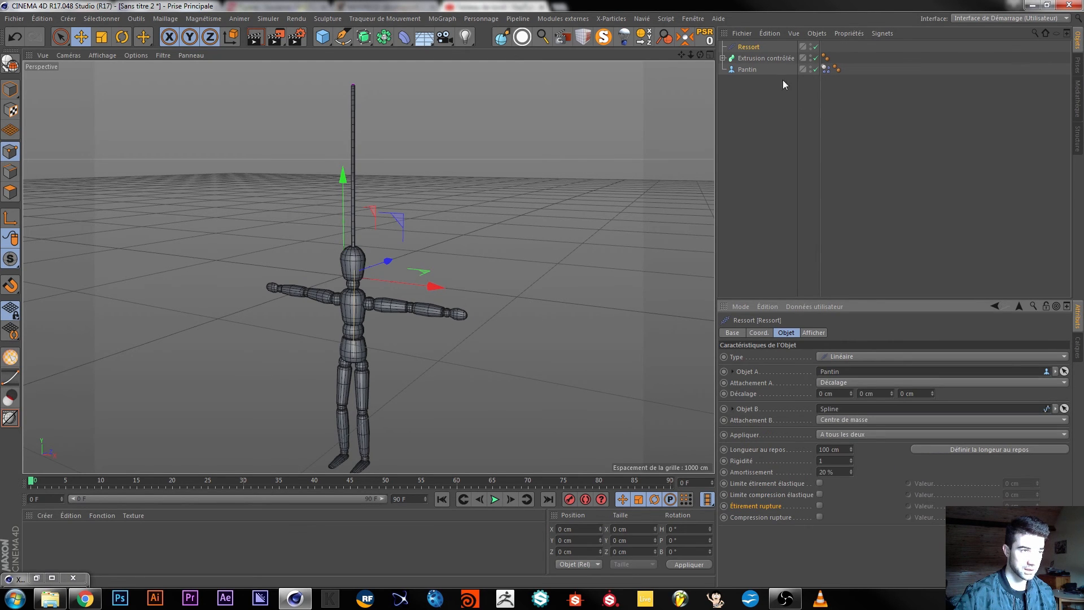
{"action": "left_click", "coordinate": [814, 333]}
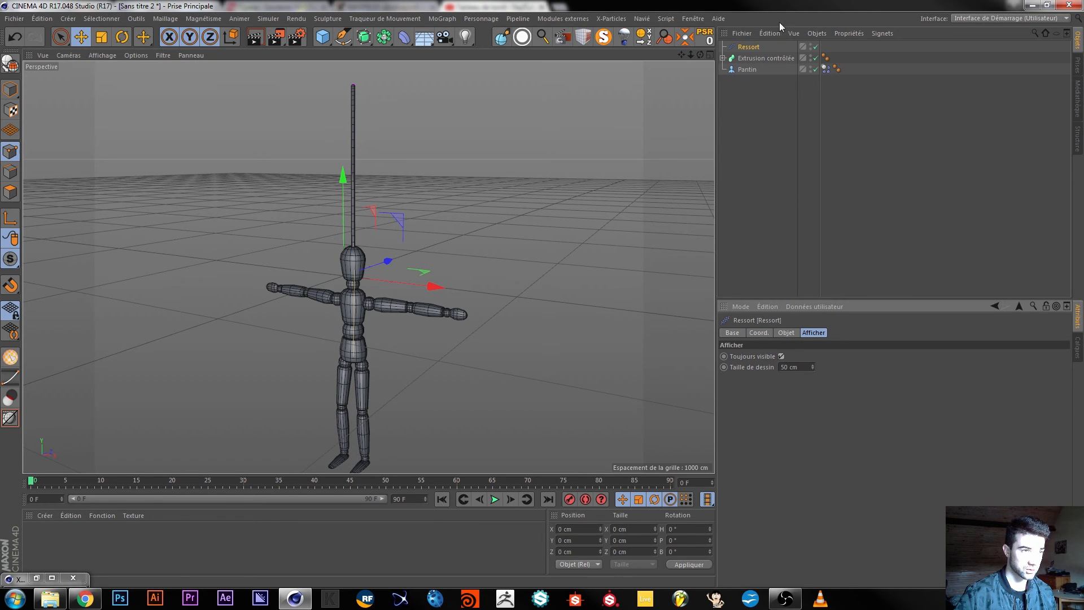
{"action": "left_click", "coordinate": [787, 332]}
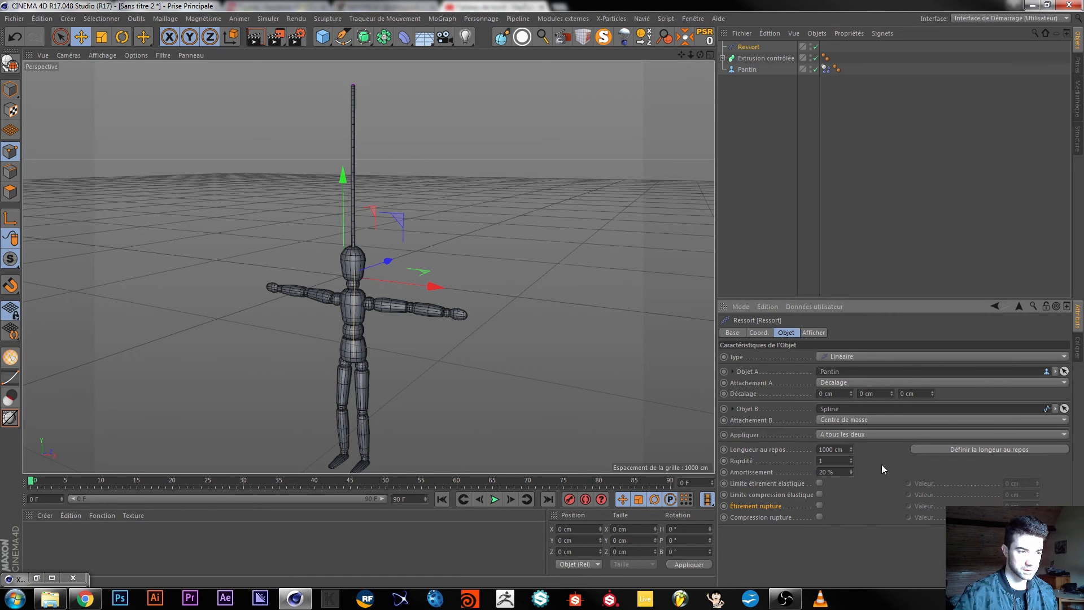
- Set the Ressort's Attachement B to Point de polygone, trying index 10 before going back to index 0
{"action": "left_click", "coordinate": [873, 420]}
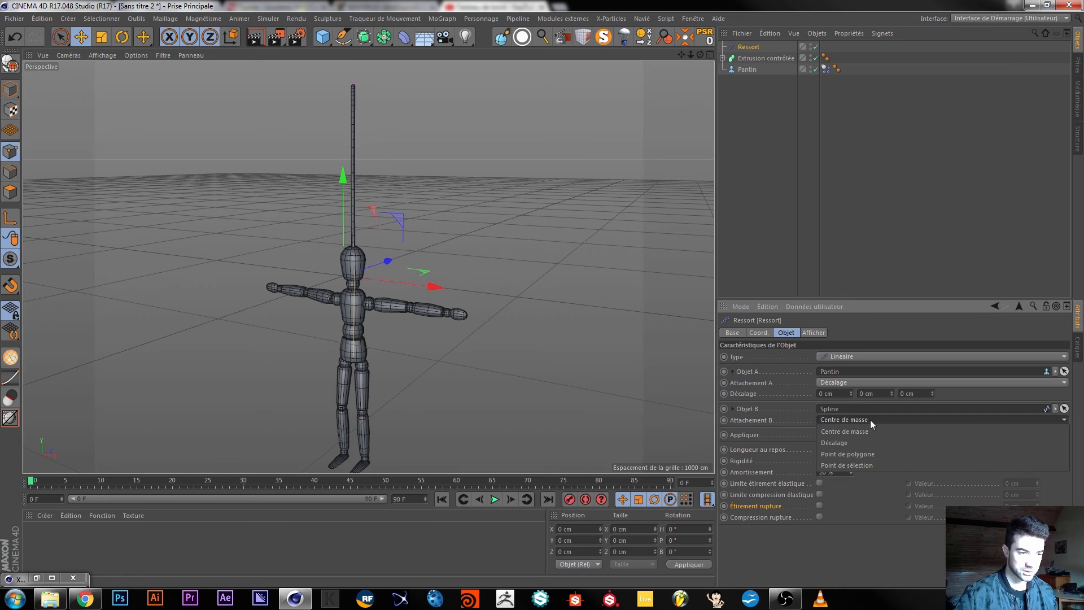
{"action": "left_click", "coordinate": [857, 455]}
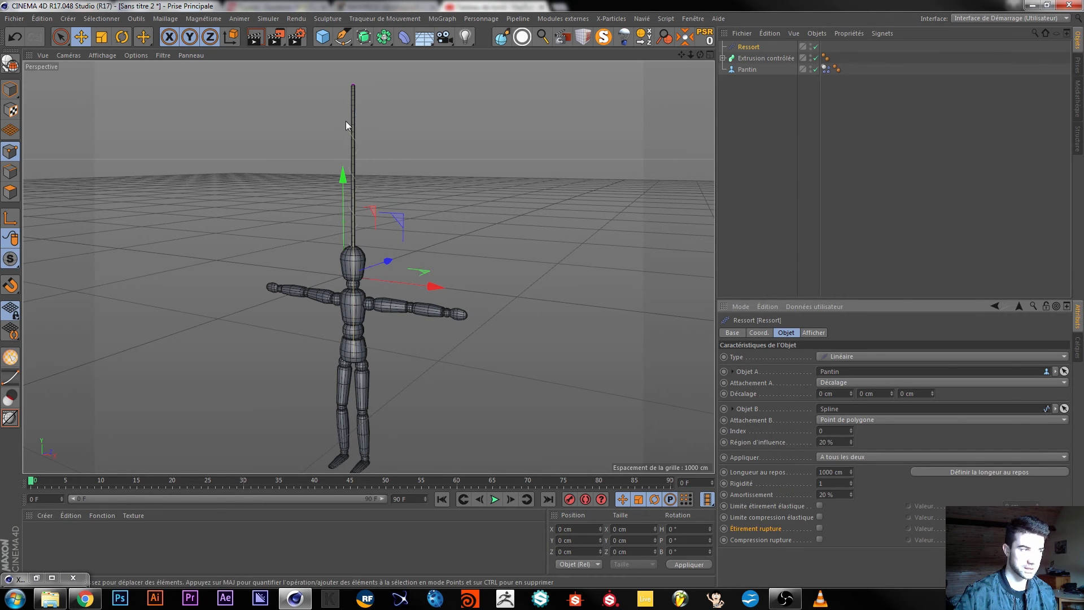
{"action": "scroll", "coordinate": [350, 152], "scroll_direction": "up", "scroll_amount": 6}
{"action": "scroll", "coordinate": [354, 201], "scroll_direction": "down", "scroll_amount": 5}
{"action": "scroll", "coordinate": [348, 222], "scroll_direction": "up", "scroll_amount": 1}
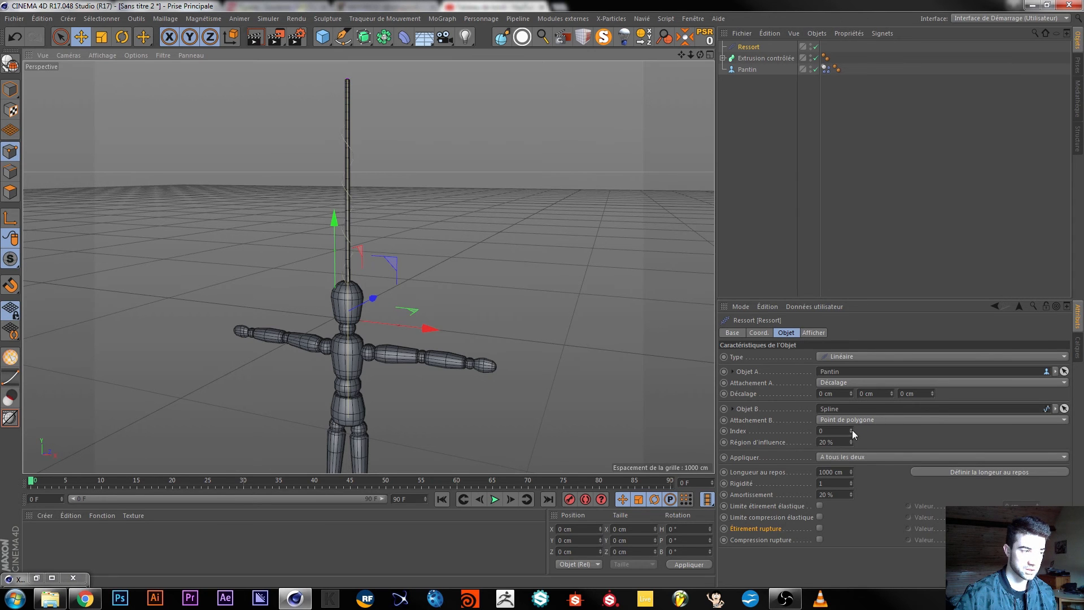
{"action": "left_click_drag", "start_coordinate": [852, 430], "coordinate": [853, 421]}
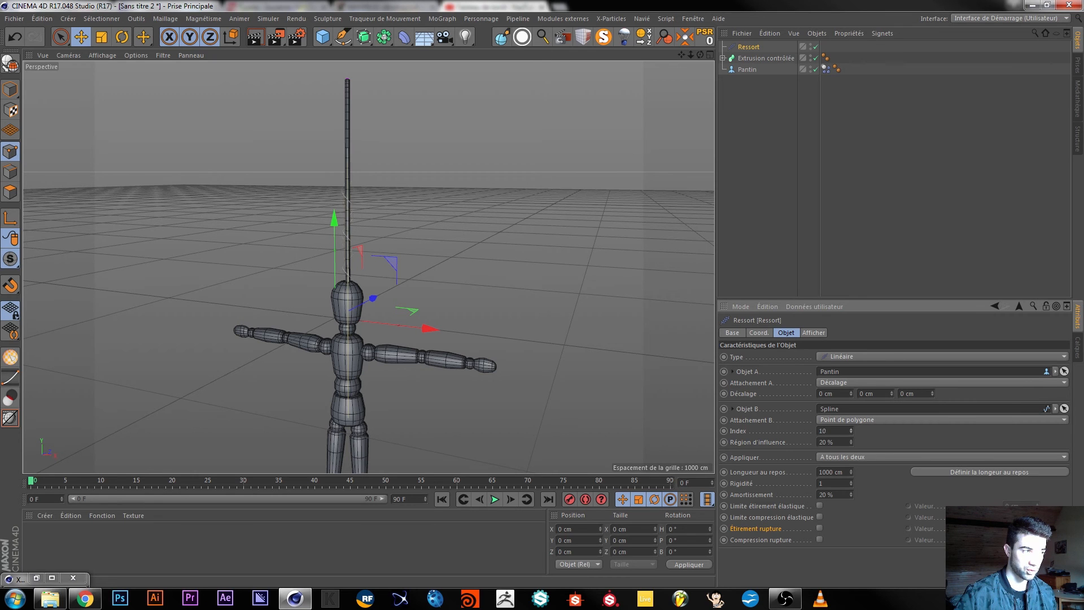
{"action": "left_click_drag", "start_coordinate": [851, 430], "coordinate": [851, 434]}
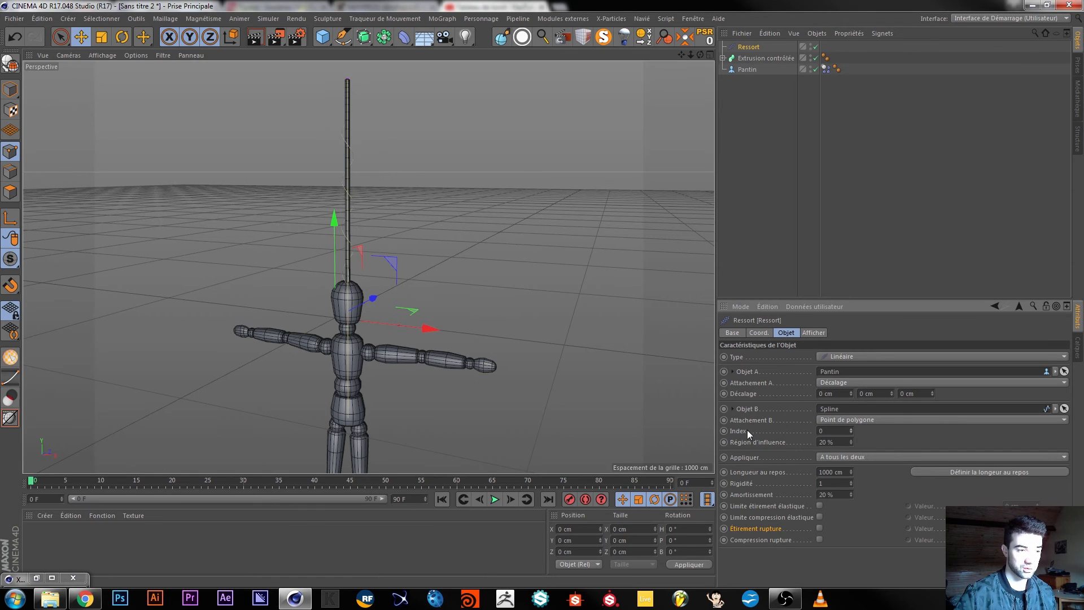
{"action": "left_click_drag", "start_coordinate": [851, 433], "coordinate": [850, 429]}
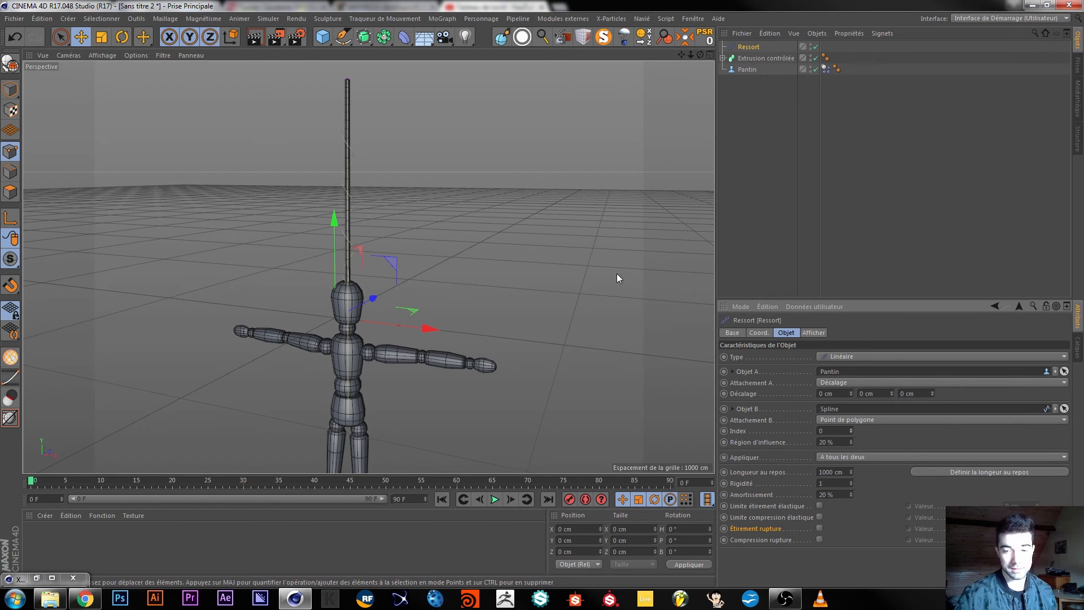
- Offset the Ressort's attachment on the Pantin to 634 cm in the Y value of Décalage
{"action": "left_click_drag", "start_coordinate": [352, 352], "coordinate": [339, 327], "text": "alt"}
{"action": "left_click_drag", "start_coordinate": [893, 394], "coordinate": [893, 379]}
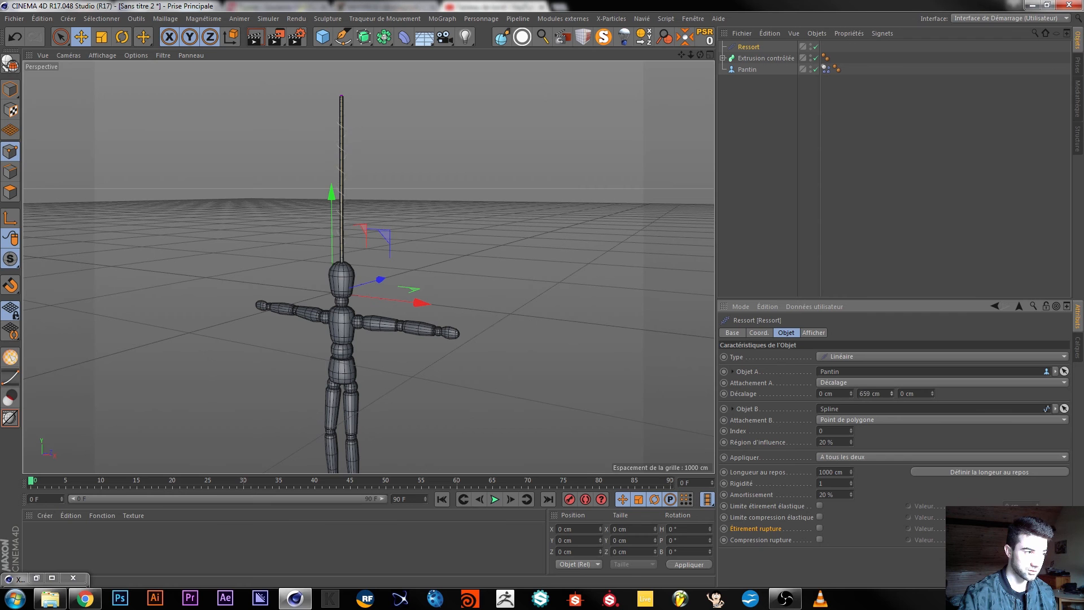
{"action": "left_click_drag", "start_coordinate": [893, 378], "coordinate": [892, 377]}
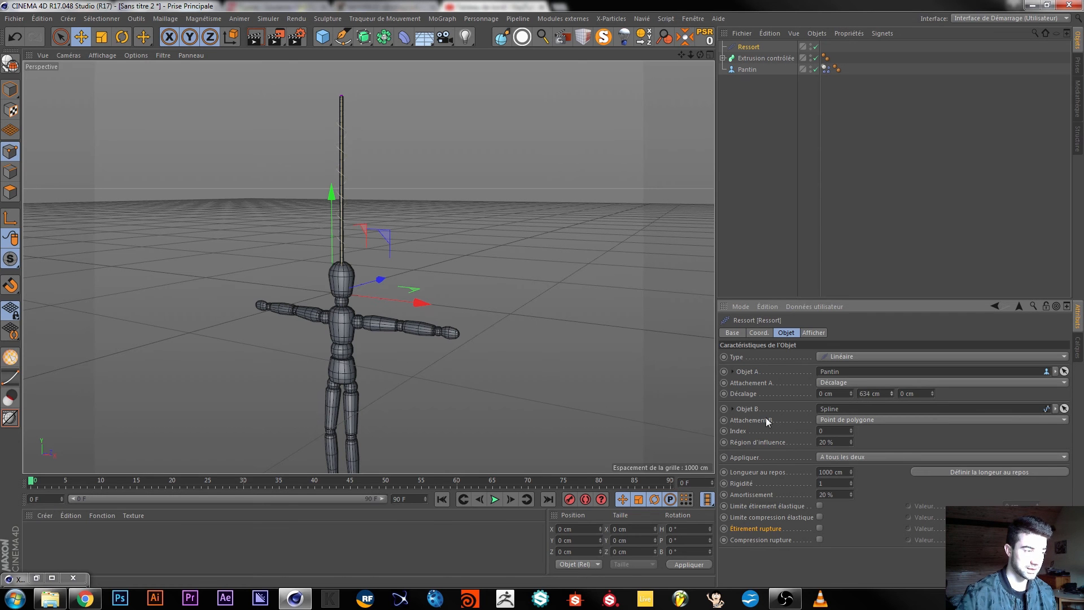
{"action": "mouse_move", "coordinate": [321, 307]}
{"action": "left_mouse_down", "text": "alt"}
{"action": "mouse_move", "coordinate": [387, 321]}
{"action": "mouse_move", "coordinate": [149, 325]}
{"action": "mouse_move", "coordinate": [203, 299]}
{"action": "mouse_move", "coordinate": [327, 290]}
{"action": "mouse_move", "coordinate": [329, 316]}
{"action": "left_mouse_up", "text": "alt"}
{"action": "mouse_move", "coordinate": [374, 371]}
{"action": "left_mouse_down", "text": "alt"}
{"action": "mouse_move", "coordinate": [354, 375]}
{"action": "mouse_move", "coordinate": [343, 349]}
{"action": "mouse_move", "coordinate": [364, 374]}
{"action": "left_mouse_up", "text": "alt"}
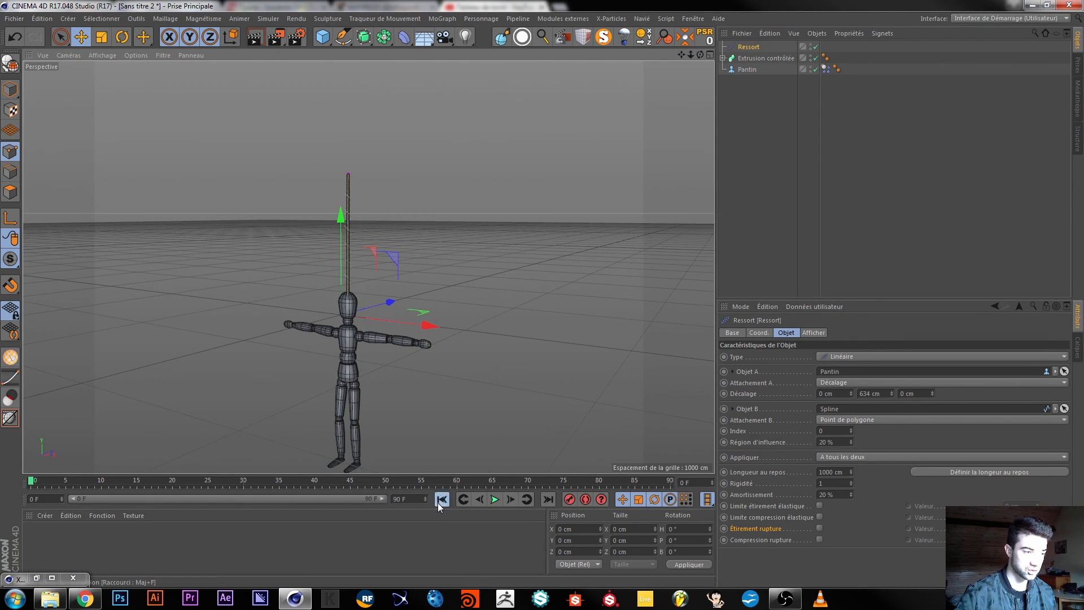
- Play the simulation to test the offset spring attachment and pause it around frame 29
{"action": "left_click", "coordinate": [495, 499]}
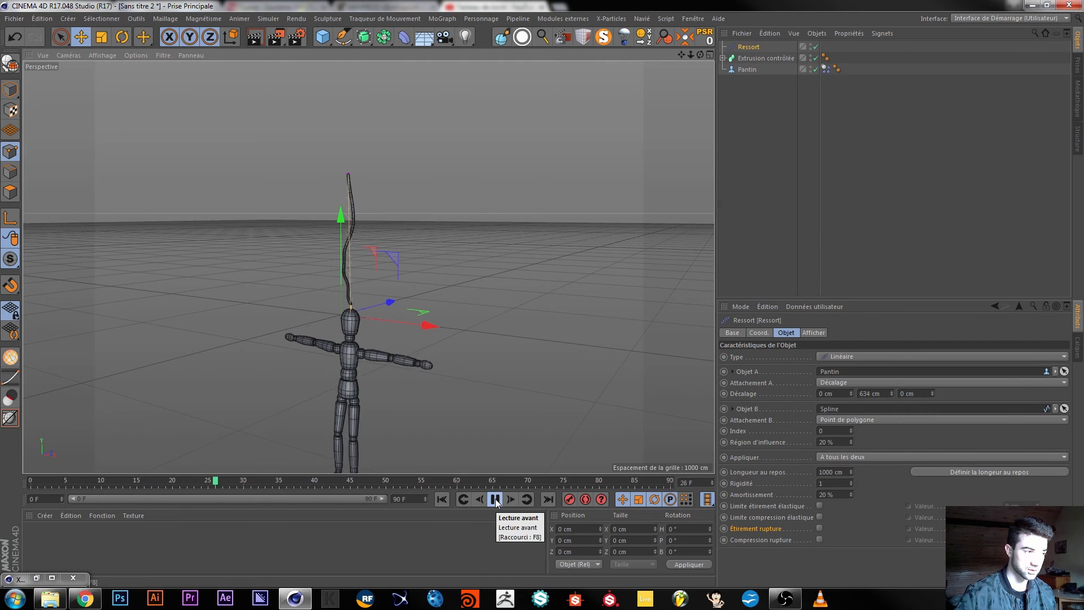
{"action": "left_click", "coordinate": [495, 499]}
{"action": "left_click", "coordinate": [495, 499]}
{"action": "left_click", "coordinate": [494, 499]}
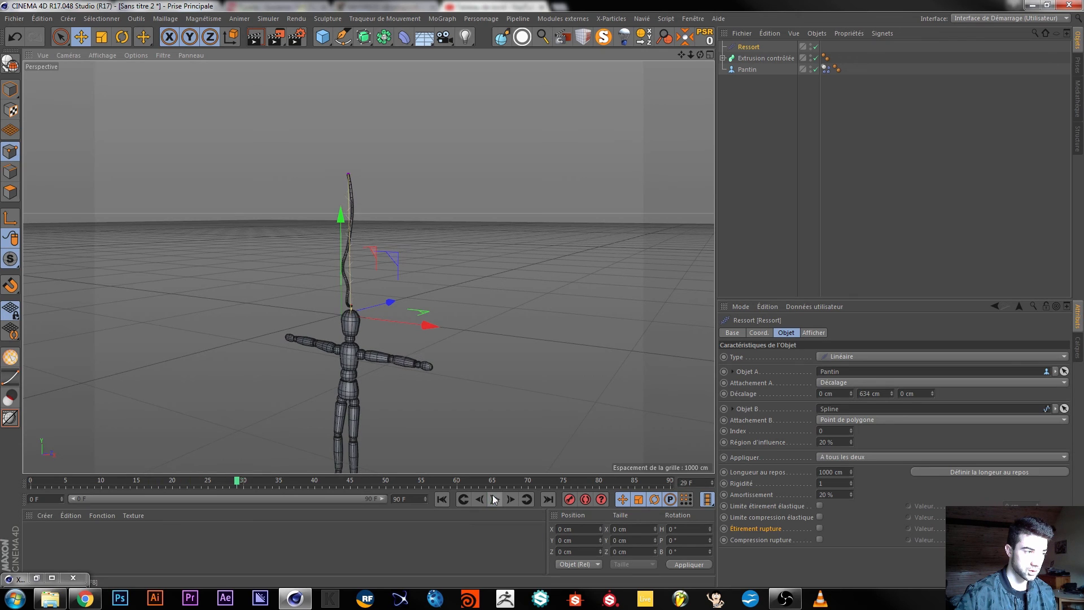
- Set the Ressort's Rigidité to 0.5 and Amortissement to 50 %, then test the simulation from the first frame and rewind it
{"action": "double_click", "coordinate": [850, 483]}
{"action": "type", "text": "0.5"}
{"action": "key", "text": "Return"}
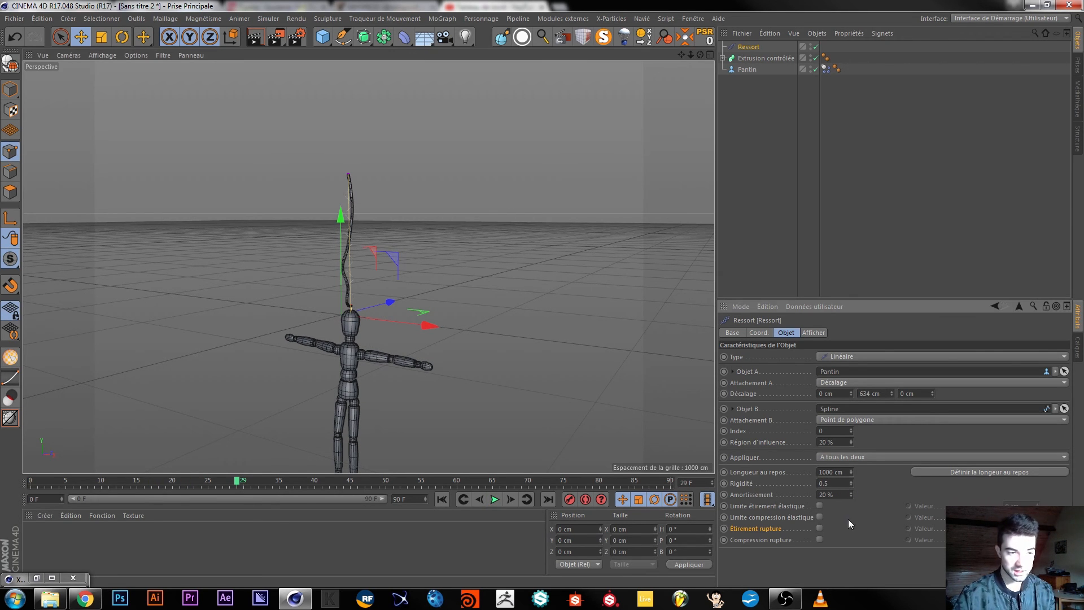
{"action": "type", "text": "50"}
{"action": "key", "text": "Return"}
{"action": "left_click", "coordinate": [445, 499]}
{"action": "left_click", "coordinate": [495, 500]}
{"action": "left_click", "coordinate": [495, 500]}
{"action": "left_click", "coordinate": [443, 498]}
- Try a Longueur au repos of 500 cm on the Ressort and play the simulation to test it
{"action": "left_click_drag", "start_coordinate": [834, 472], "coordinate": [811, 468]}
{"action": "type", "text": "500"}
{"action": "key", "text": "Return"}
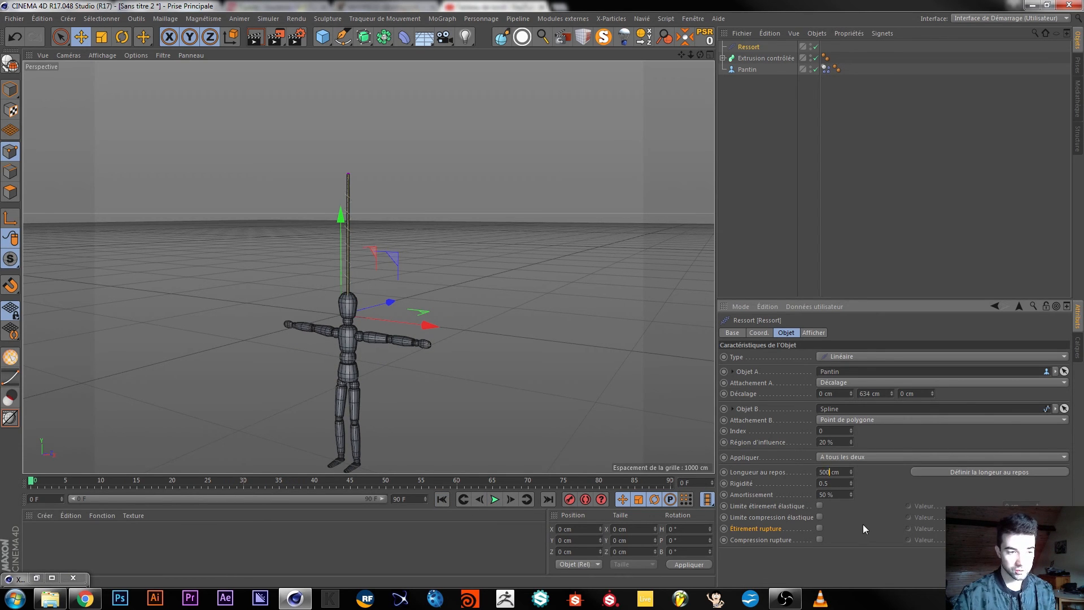
{"action": "left_click", "coordinate": [494, 500]}
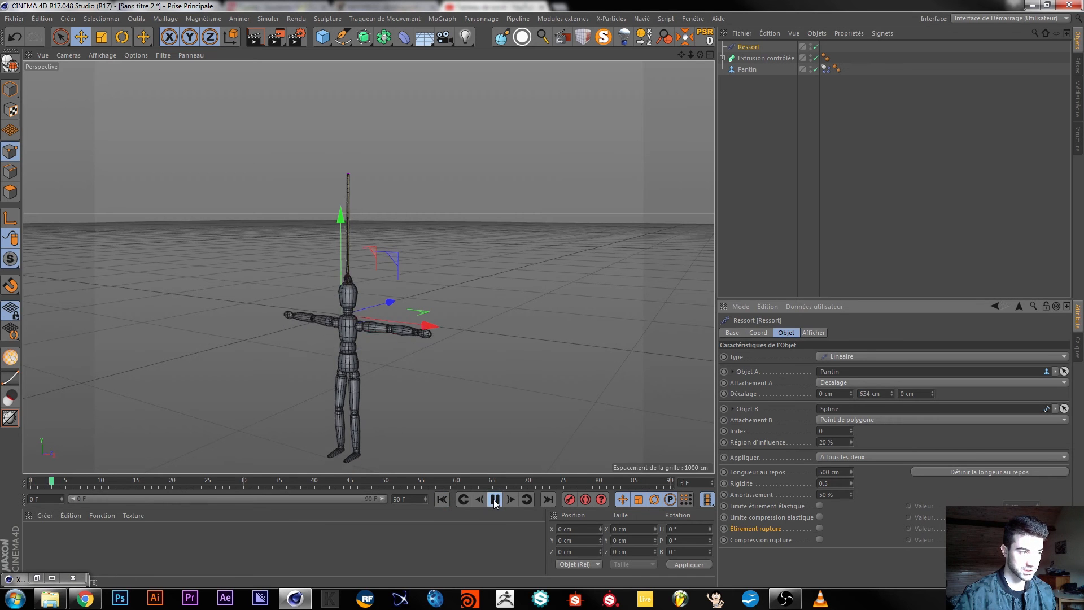
{"action": "left_click", "coordinate": [495, 500]}
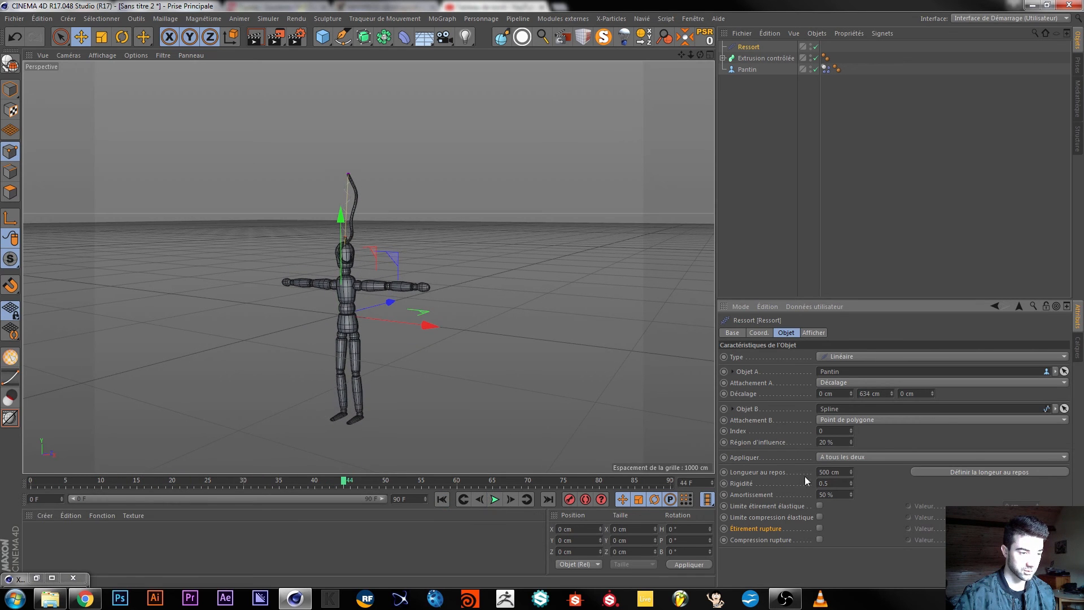
- Set the Ressort's Longueur au repos to 1500 cm and play the simulation from the first frame to test it
{"action": "left_click", "coordinate": [834, 473]}
{"action": "type", "text": "1500"}
{"action": "key", "text": "Return"}
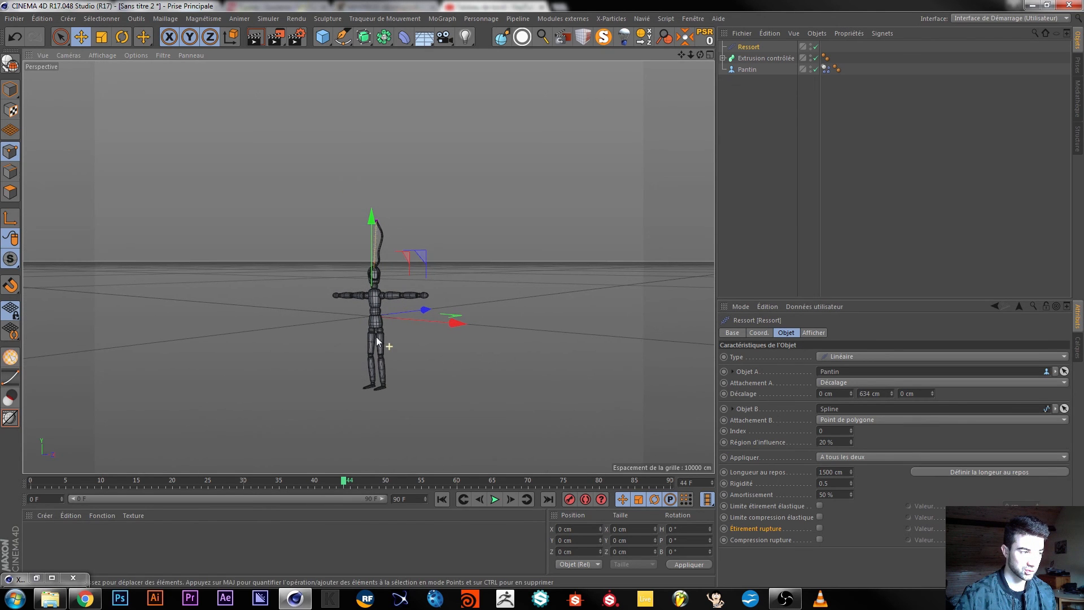
{"action": "left_click", "coordinate": [442, 499]}
{"action": "left_click", "coordinate": [495, 499]}
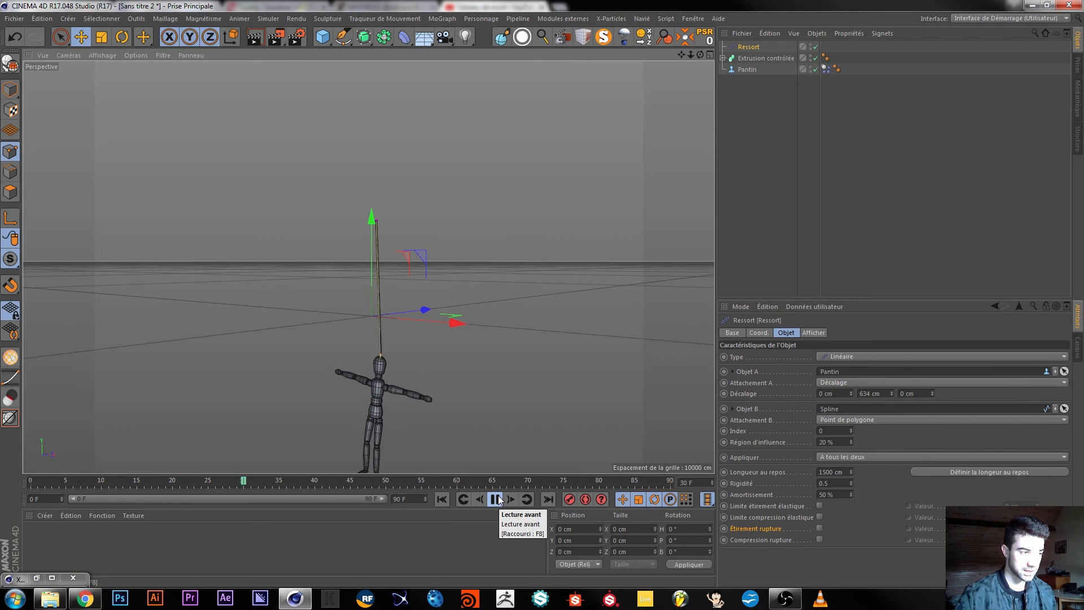
{"action": "left_click", "coordinate": [496, 499]}
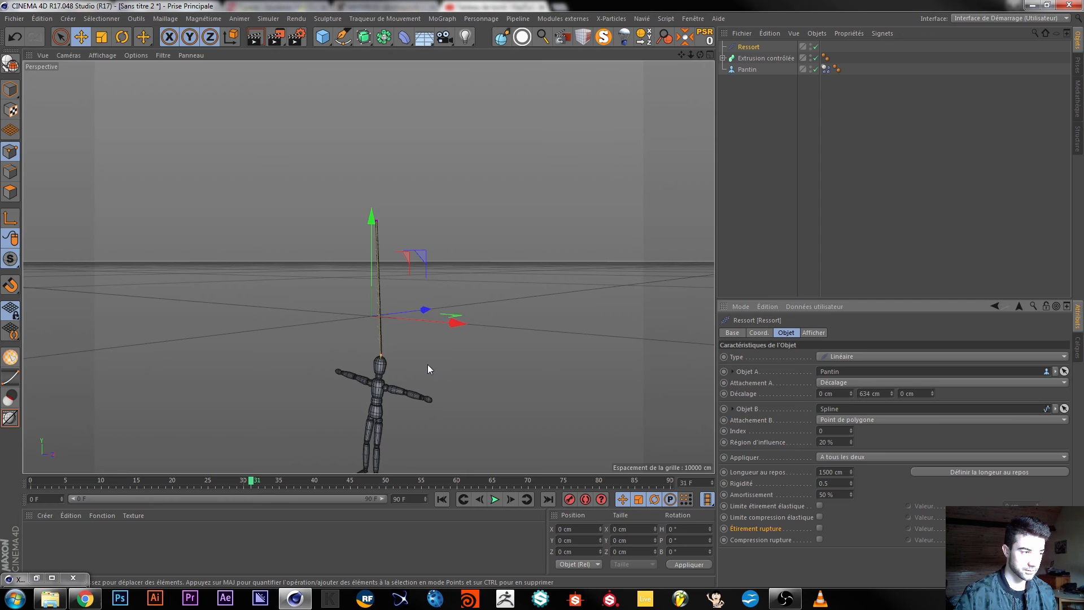
- Enable Limite étirement élastique on the Ressort and replay the simulation from the first frame
{"action": "scroll", "coordinate": [423, 366], "scroll_direction": "up", "scroll_amount": 3}
{"action": "mouse_move", "coordinate": [362, 387]}
{"action": "left_mouse_down", "text": "alt"}
{"action": "mouse_move", "coordinate": [398, 384]}
{"action": "mouse_move", "coordinate": [364, 385]}
{"action": "mouse_move", "coordinate": [354, 368]}
{"action": "mouse_move", "coordinate": [348, 378]}
{"action": "left_mouse_up", "text": "alt"}
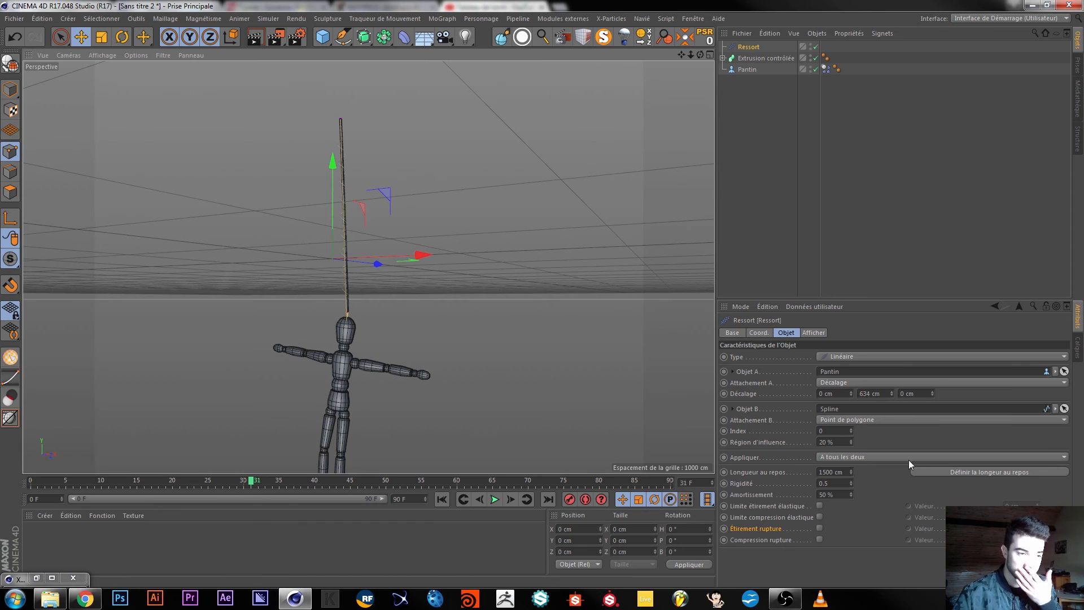
{"action": "left_click", "coordinate": [819, 506]}
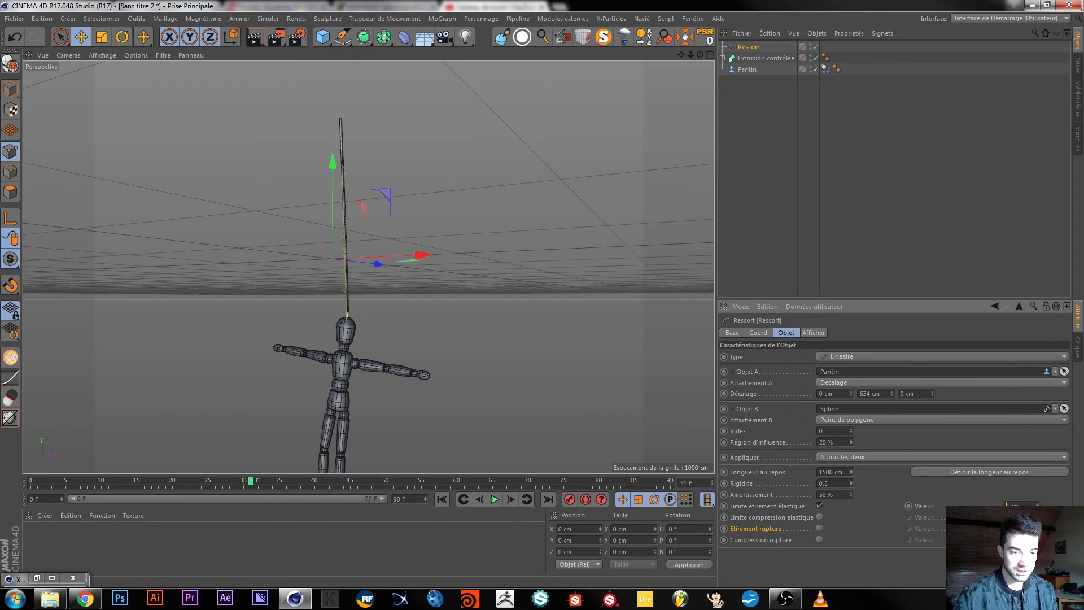
{"action": "left_click", "coordinate": [443, 499]}
{"action": "left_click", "coordinate": [495, 499]}
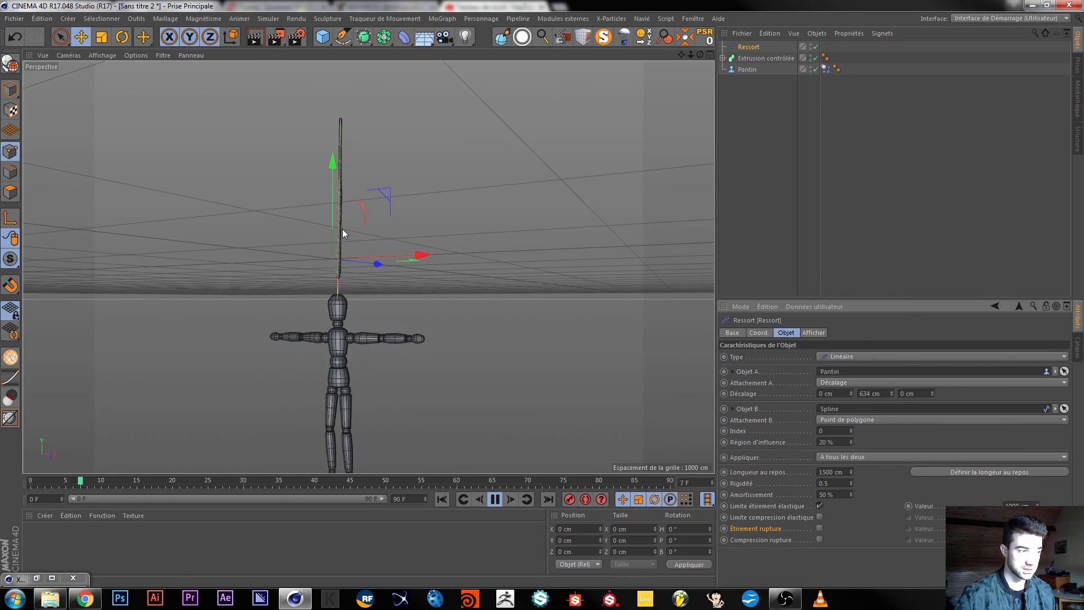
- Swap Limite étirement élastique for Limite compression élastique on the Ressort and replay the simulation from the start
{"action": "left_click", "coordinate": [819, 506]}
{"action": "left_click", "coordinate": [820, 516]}
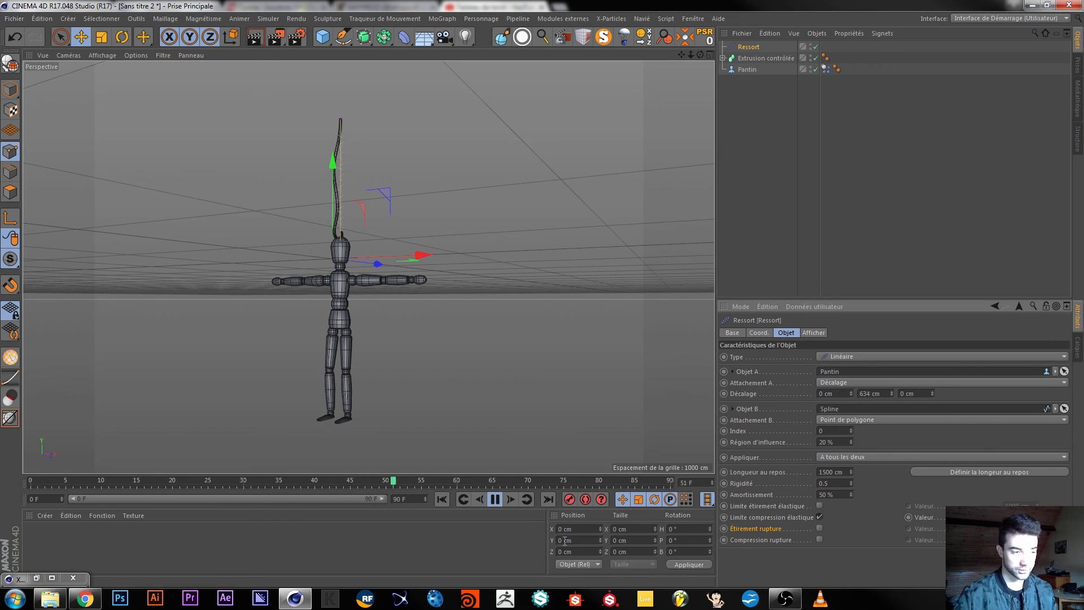
{"action": "left_click", "coordinate": [495, 500]}
{"action": "left_click", "coordinate": [442, 500]}
{"action": "left_click", "coordinate": [494, 499]}
{"action": "left_click", "coordinate": [495, 500]}
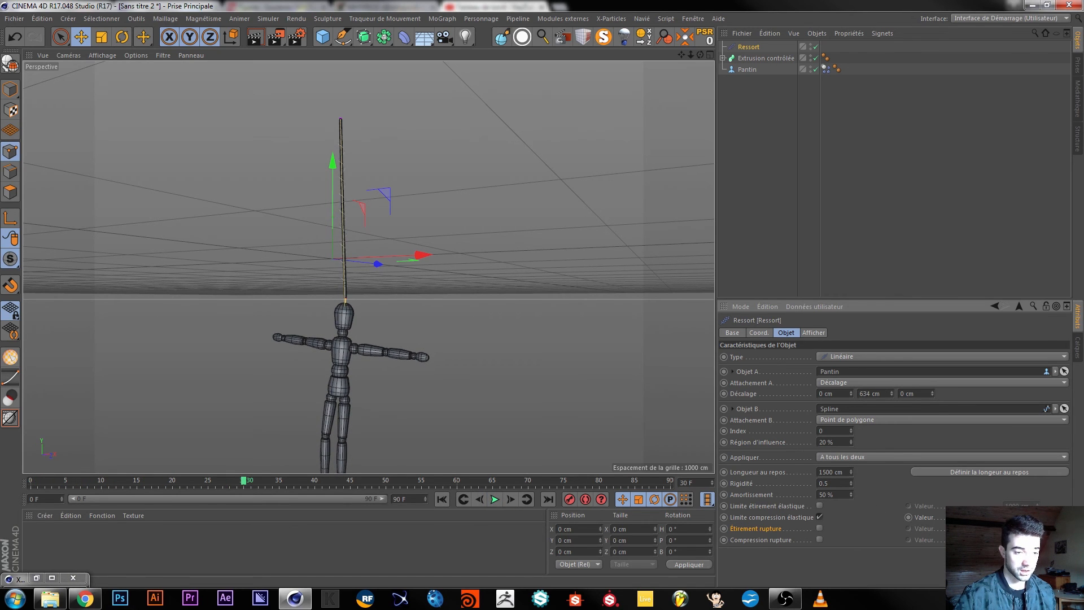
- Disable Limite compression élastique, enable Étirement rupture on the Ressort, and replay the simulation from the first frame
{"action": "left_click", "coordinate": [819, 517]}
{"action": "left_click", "coordinate": [819, 528]}
{"action": "left_click", "coordinate": [442, 500]}
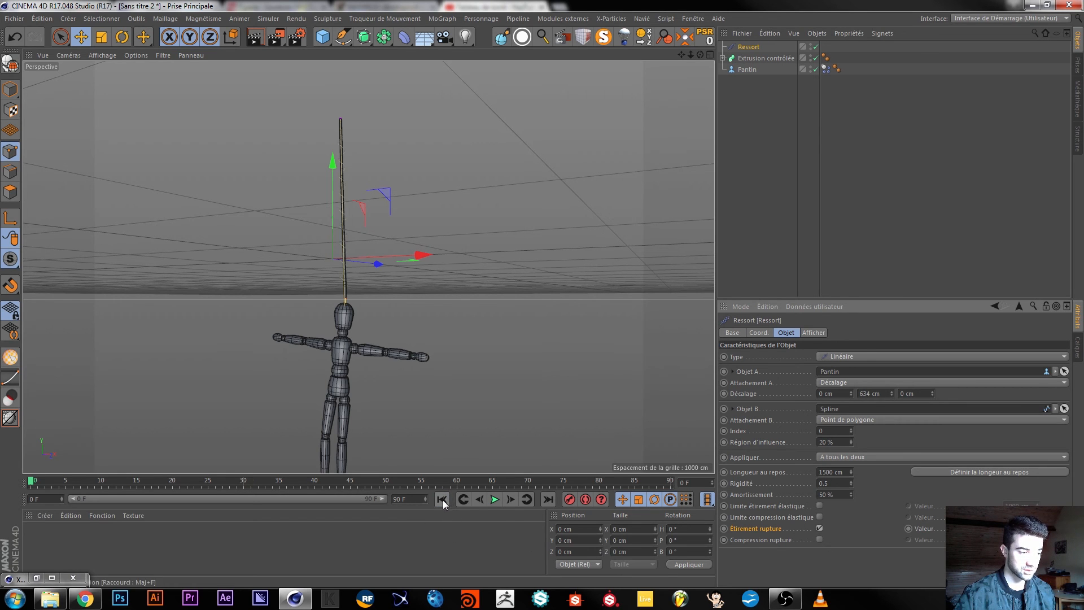
{"action": "left_click", "coordinate": [495, 500]}
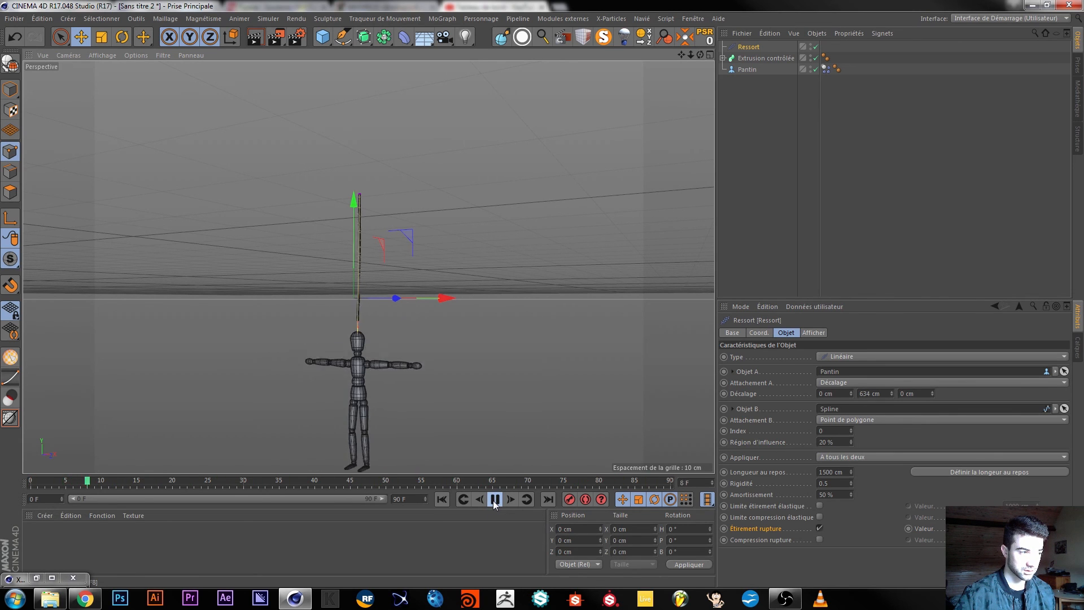
{"action": "left_click", "coordinate": [494, 501]}
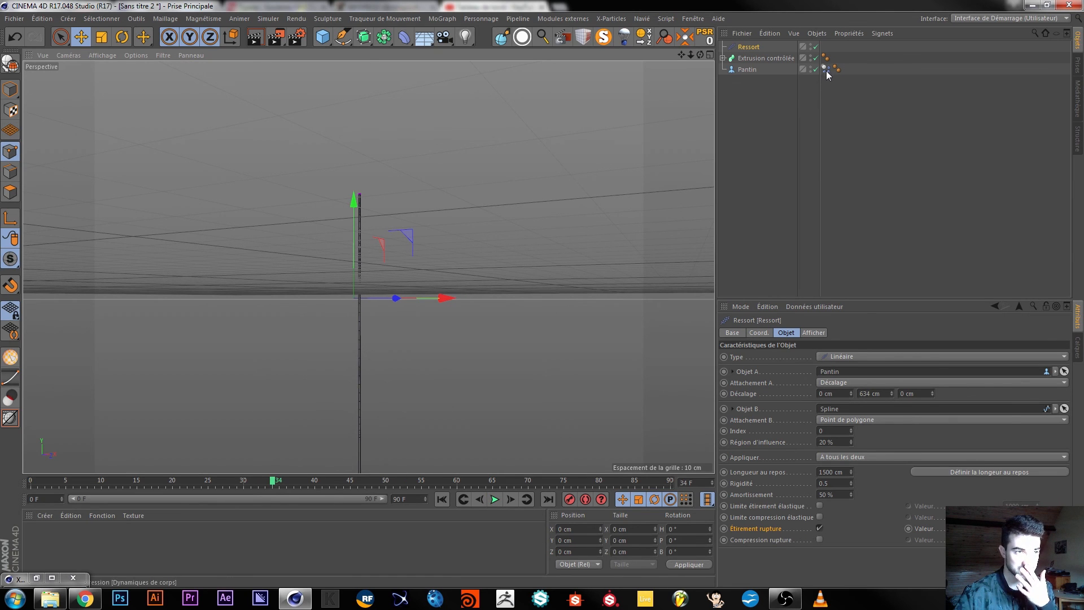
- Check the Extrusion contrôlée's child objects and properties, then reselect the Ressort
{"action": "left_click", "coordinate": [723, 58]}
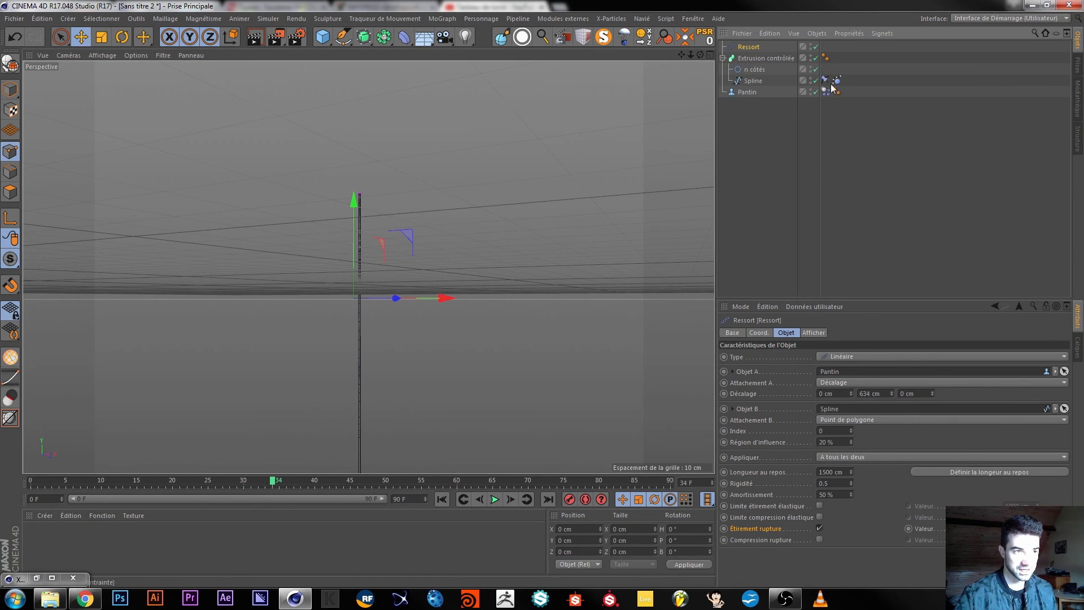
{"action": "left_click", "coordinate": [723, 58]}
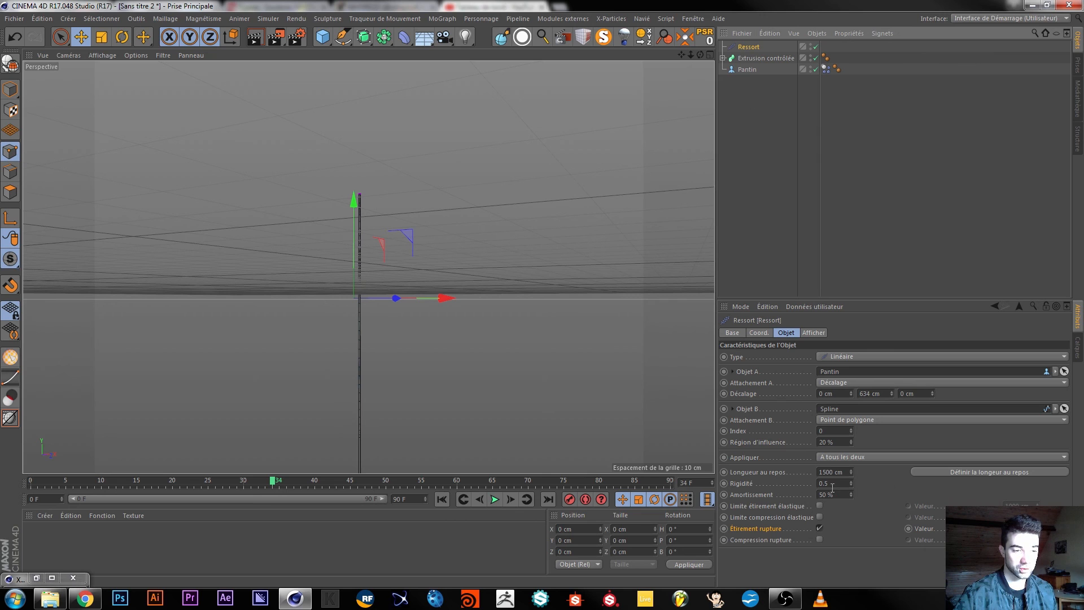
{"action": "left_click", "coordinate": [760, 59]}
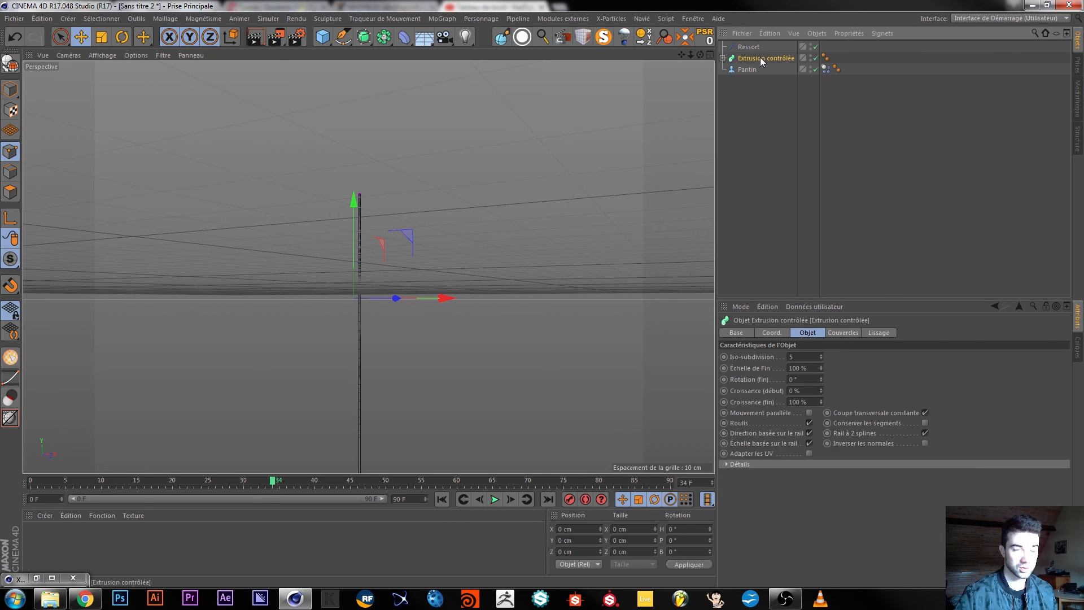
{"action": "left_click", "coordinate": [750, 51]}
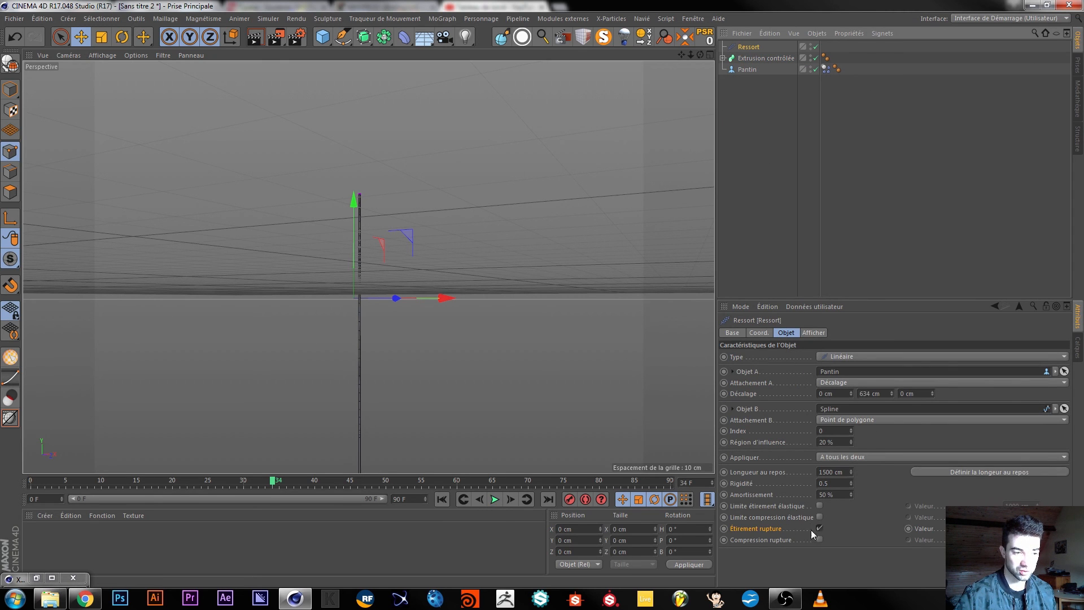
- Disable Étirement rupture on the Ressort and replay the simulation from the first frame
{"action": "left_click", "coordinate": [814, 333]}
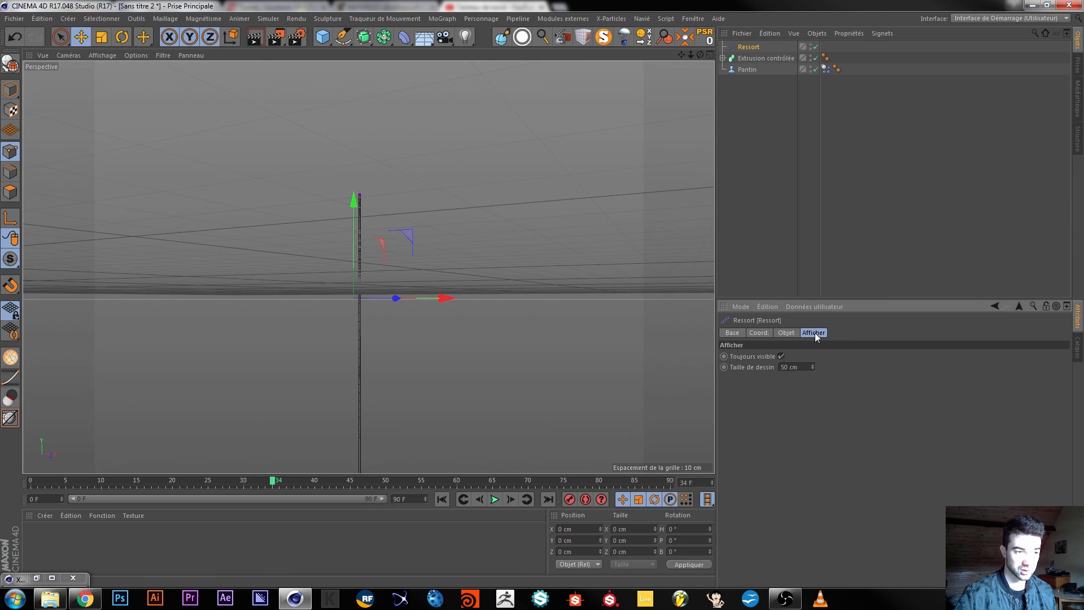
{"action": "left_click", "coordinate": [787, 333]}
{"action": "left_click", "coordinate": [819, 528]}
{"action": "left_click", "coordinate": [442, 500]}
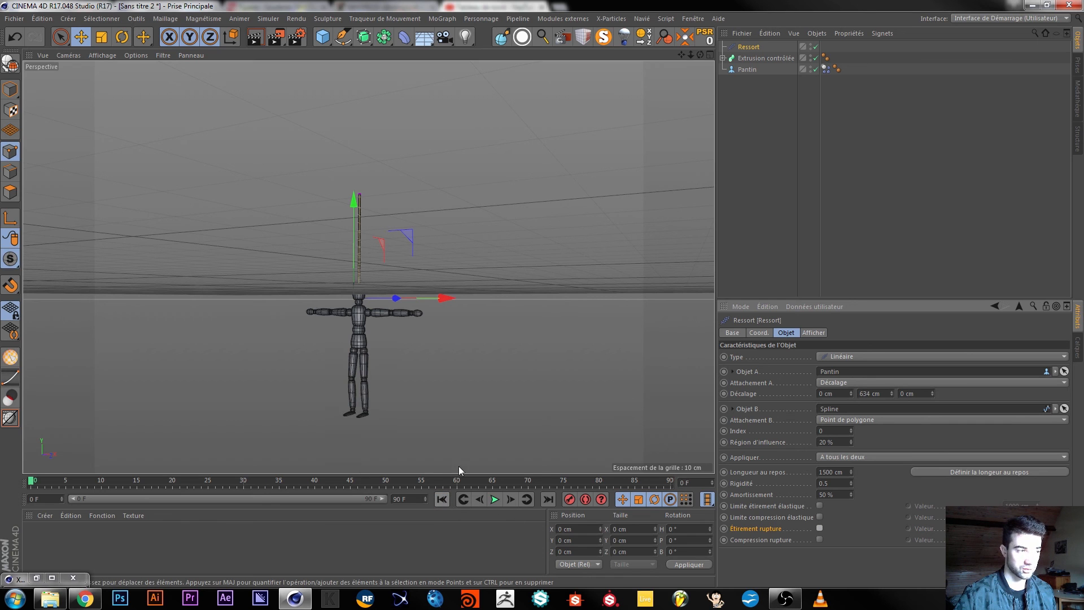
{"action": "left_click_drag", "start_coordinate": [384, 321], "coordinate": [390, 351], "text": "alt"}
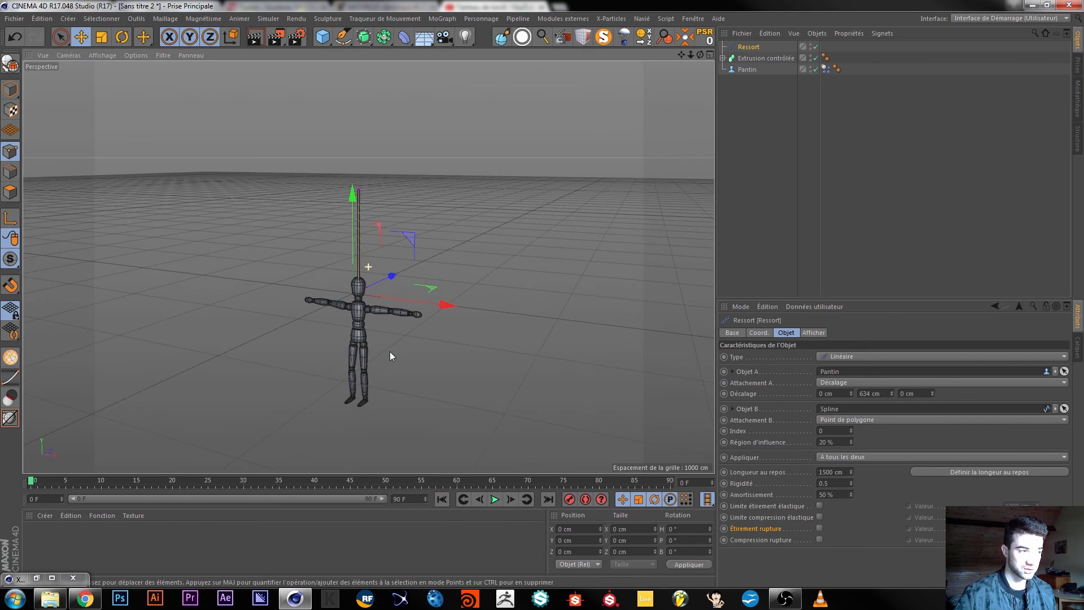
{"action": "left_click", "coordinate": [494, 500]}
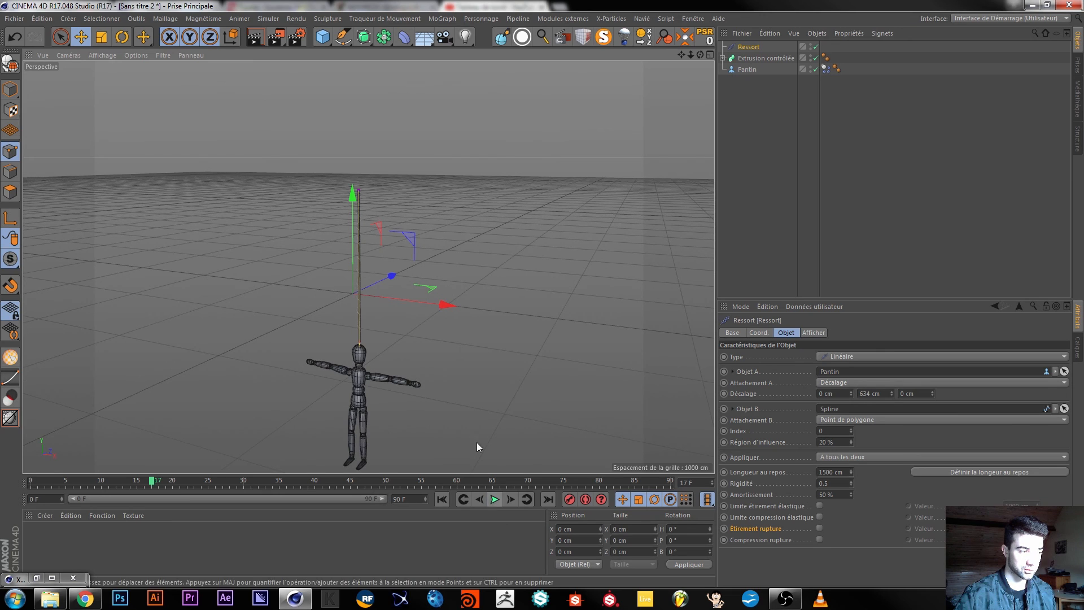
- Set the project's dynamics Gravité to 500 cm and replay the simulation from the first frame
{"action": "key", "text": "ctrl+d"}
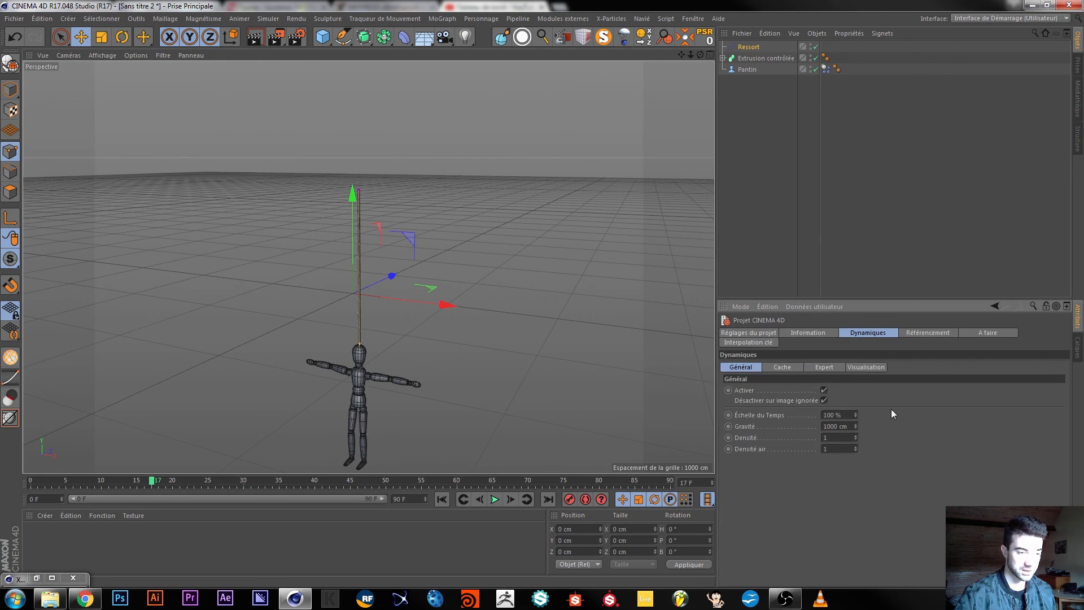
{"action": "left_click", "coordinate": [841, 425]}
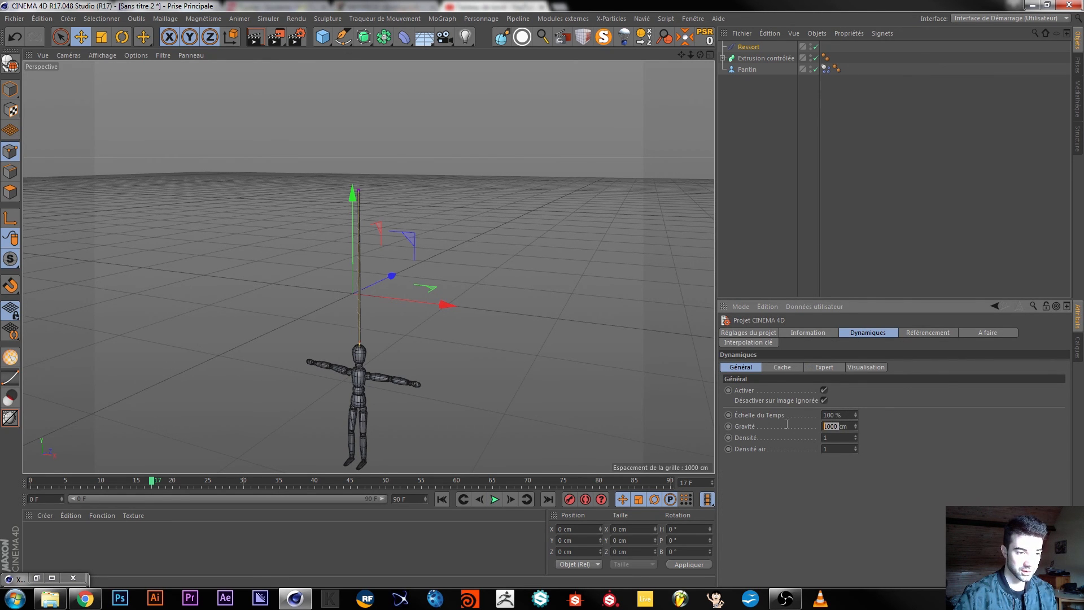
{"action": "type", "text": "500"}
{"action": "key", "text": "Return"}
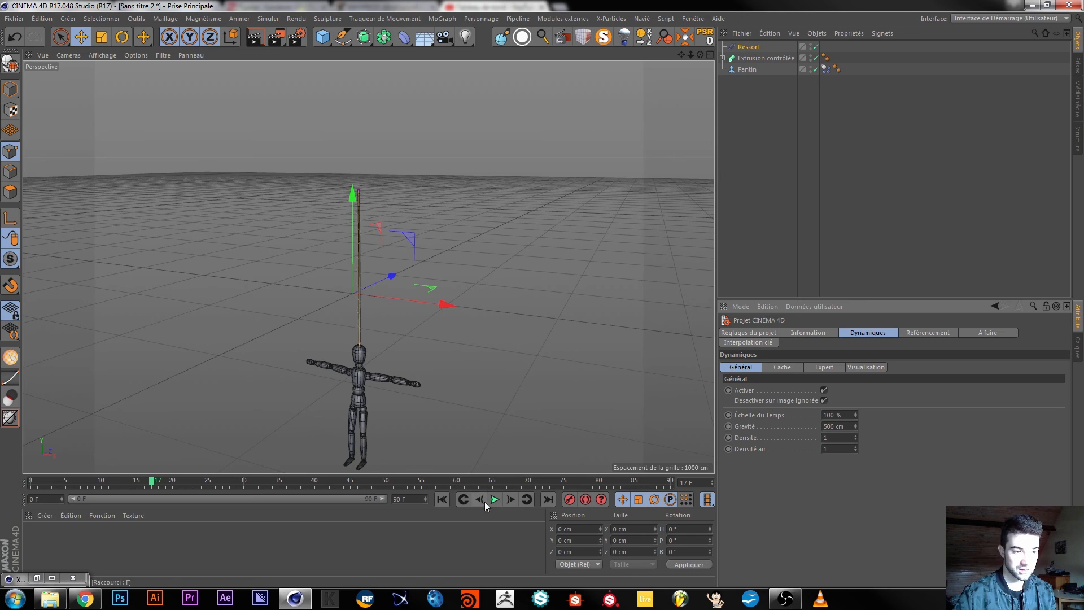
{"action": "left_click", "coordinate": [442, 499]}
{"action": "left_click", "coordinate": [499, 500]}
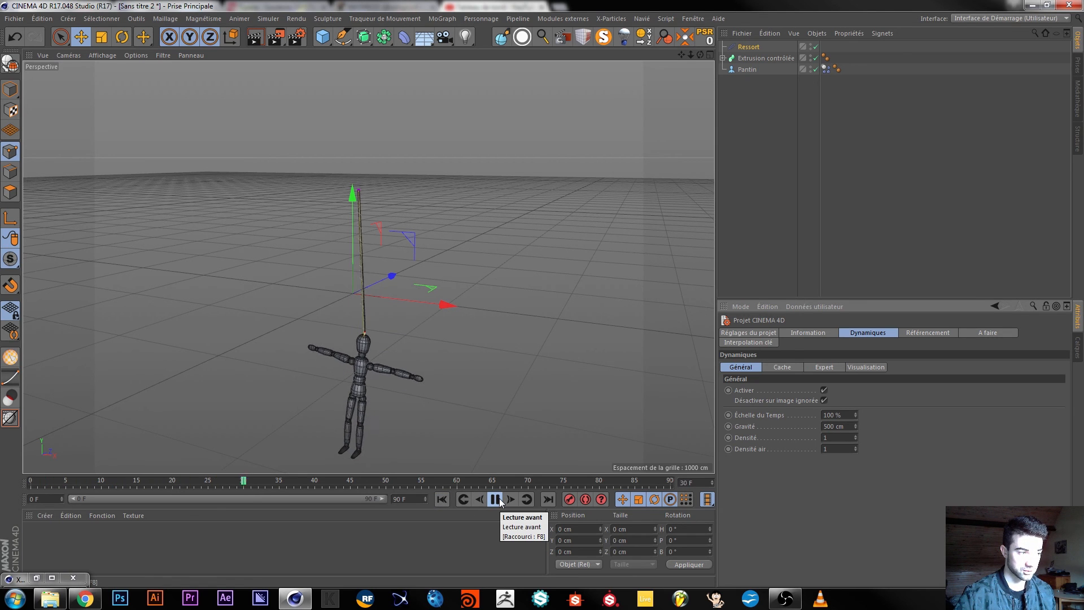
{"action": "left_click", "coordinate": [495, 499]}
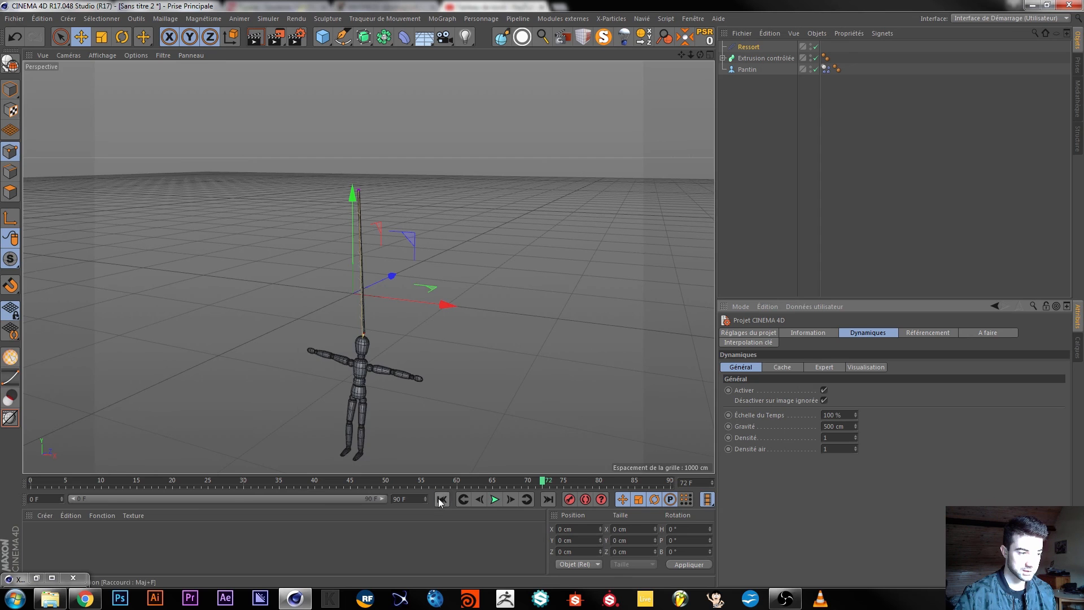
{"action": "left_click", "coordinate": [442, 499]}
{"action": "left_click", "coordinate": [499, 500]}
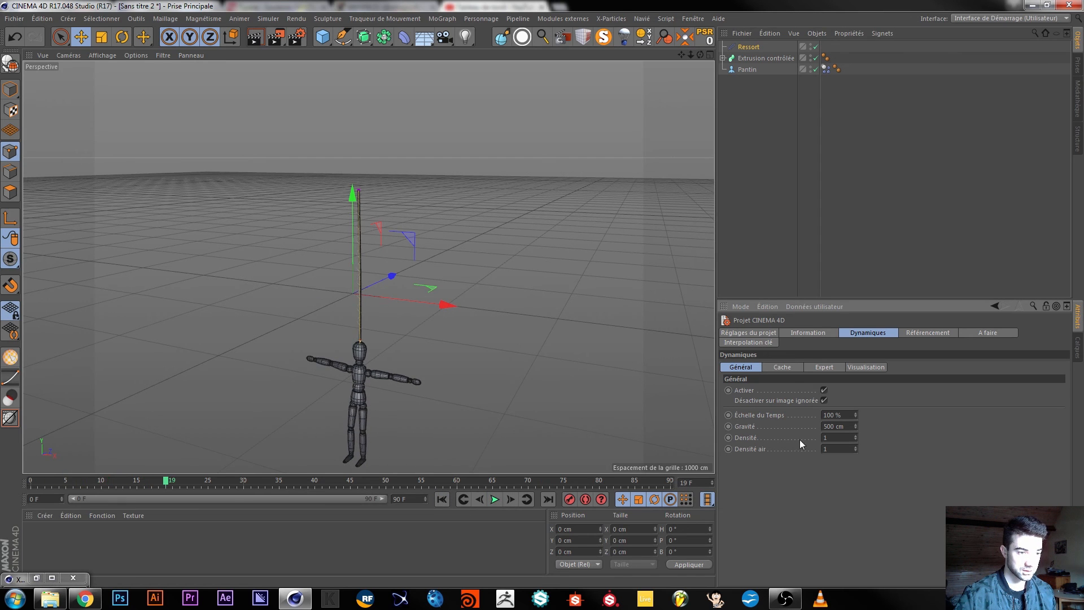
- Set the project's dynamics Gravité to -1000 cm and replay the simulation from the first frame
{"action": "type", "text": "1"}
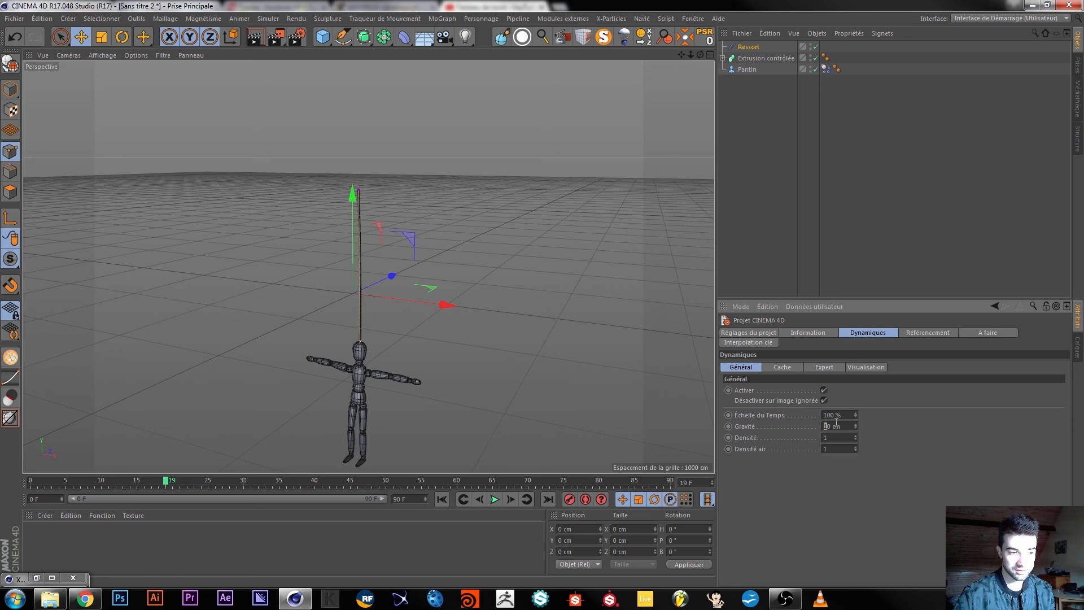
{"action": "type", "text": "-1000"}
{"action": "key", "text": "Return"}
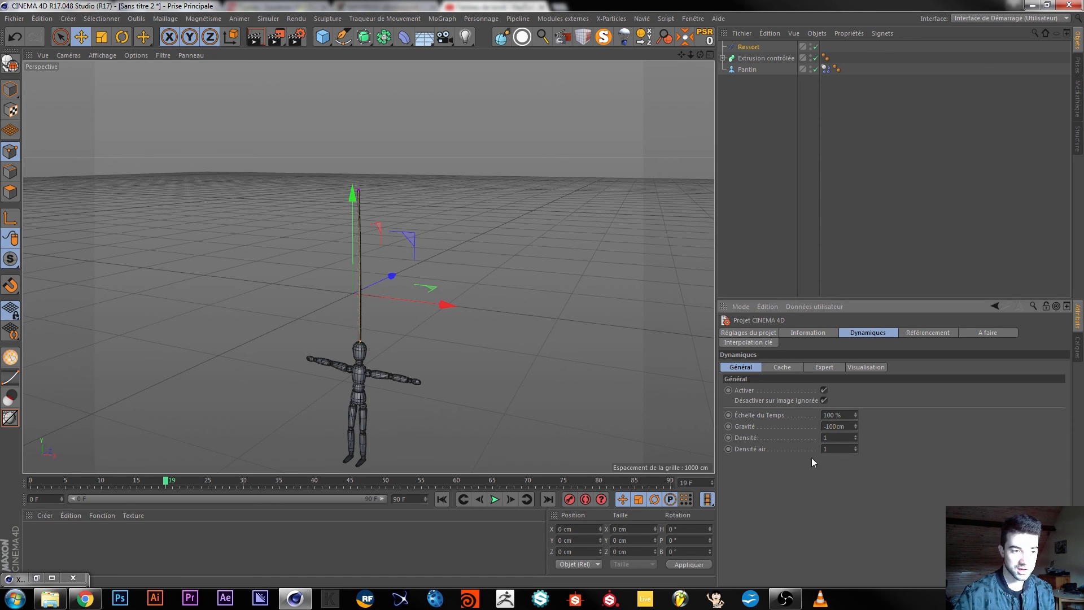
{"action": "left_click", "coordinate": [442, 499]}
{"action": "left_click", "coordinate": [494, 499]}
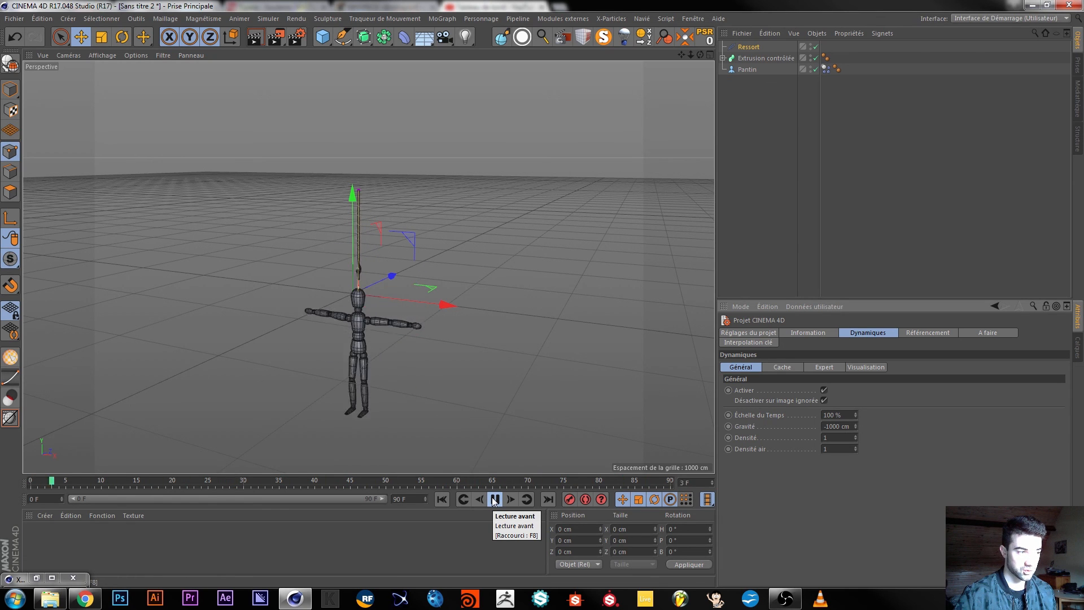
{"action": "left_click", "coordinate": [495, 499]}
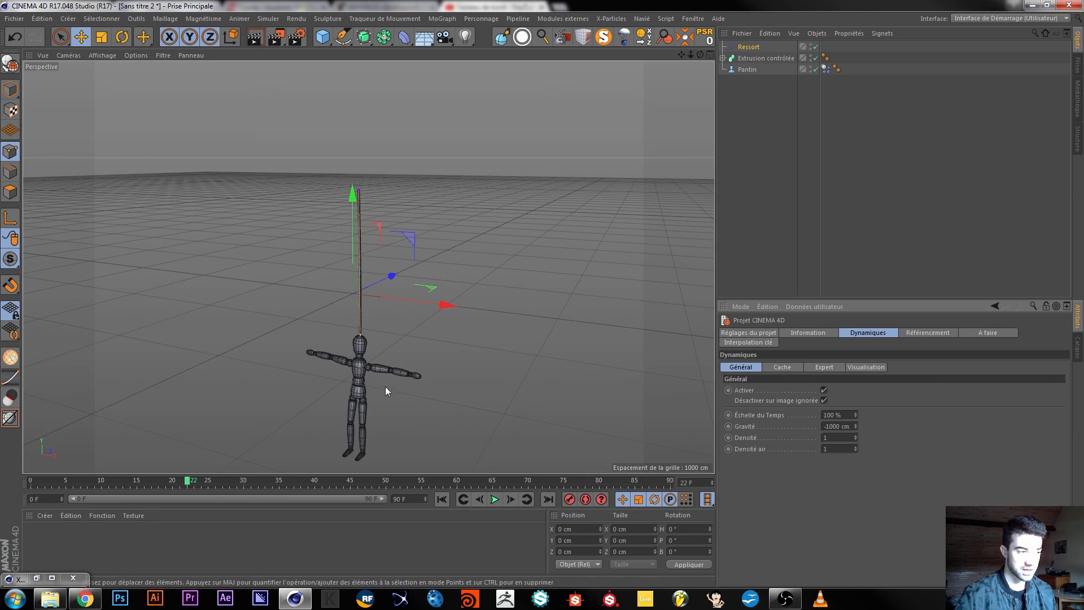
- Set Gravité to -10 in the forces of the Spline's Dynamiques de spline tag and replay the simulation from the first frame
{"action": "left_click", "coordinate": [752, 47]}
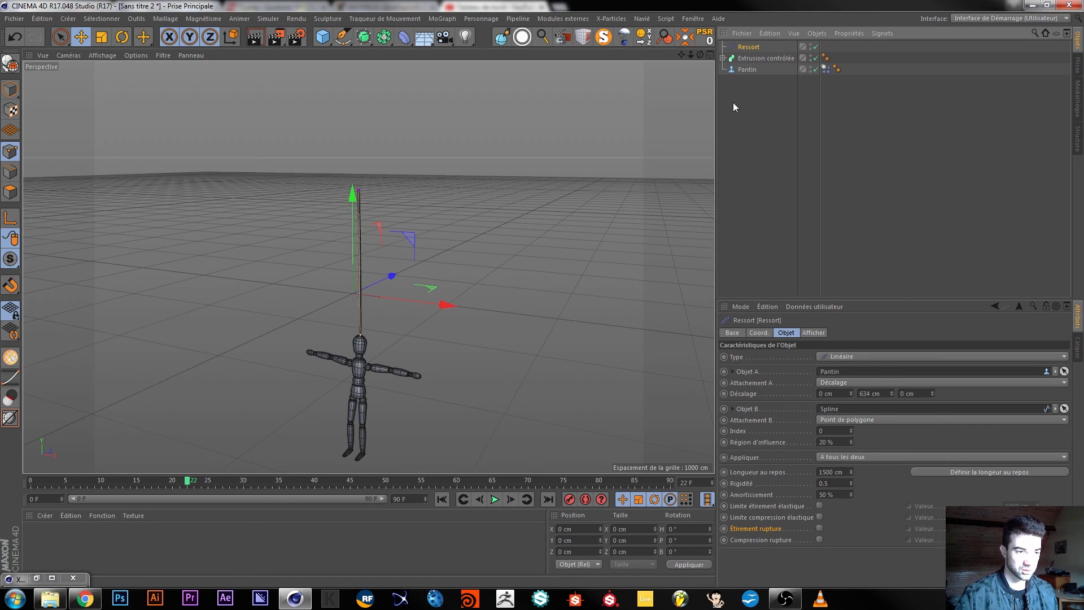
{"action": "left_click", "coordinate": [723, 58]}
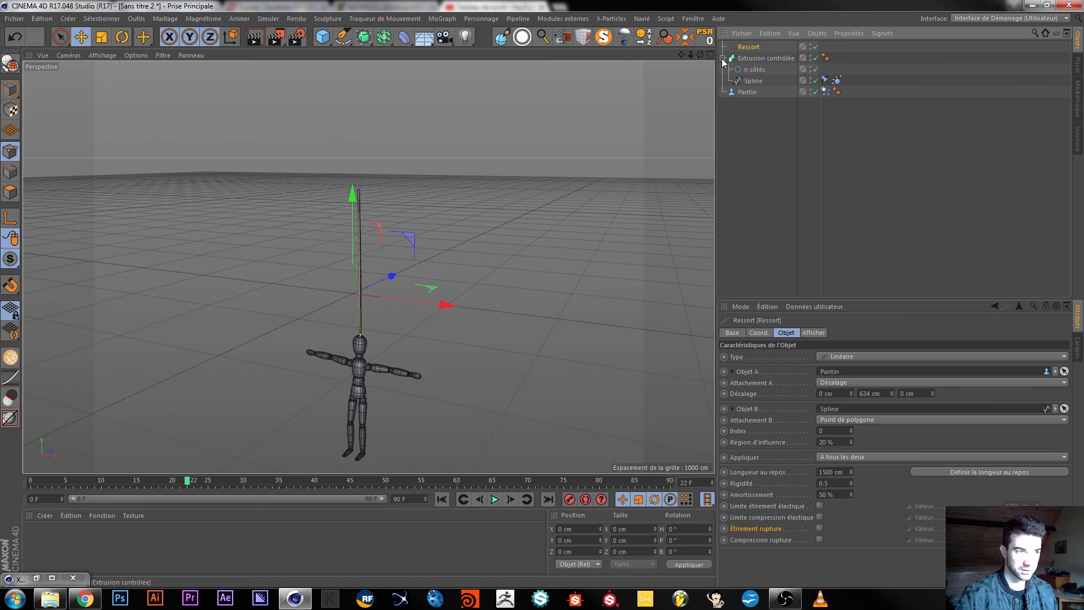
{"action": "left_click", "coordinate": [825, 80]}
{"action": "left_click", "coordinate": [837, 81]}
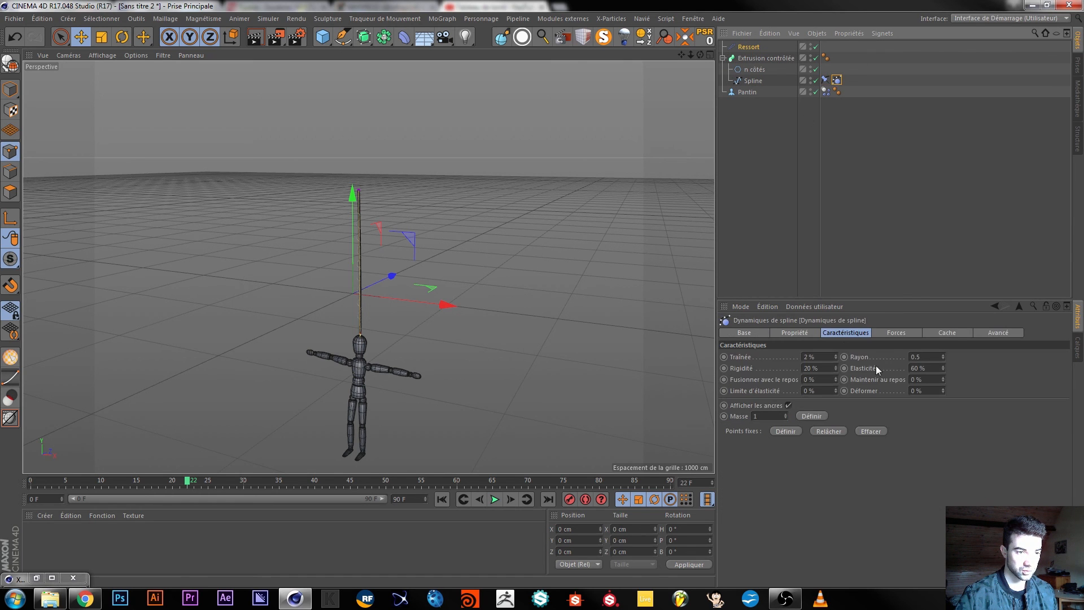
{"action": "left_click", "coordinate": [893, 334]}
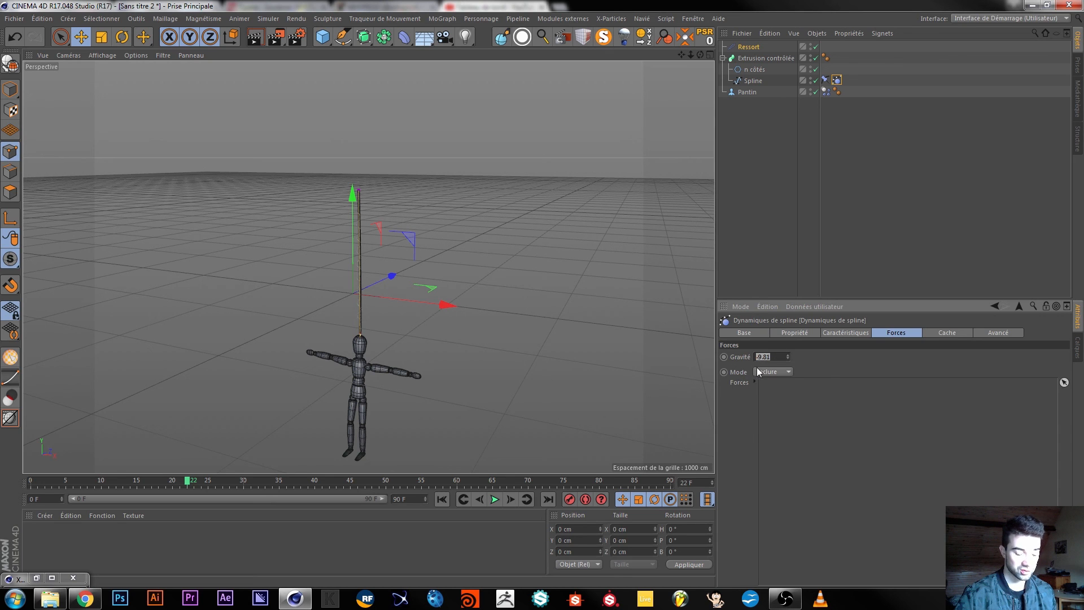
{"action": "key", "text": "ctrl+d"}
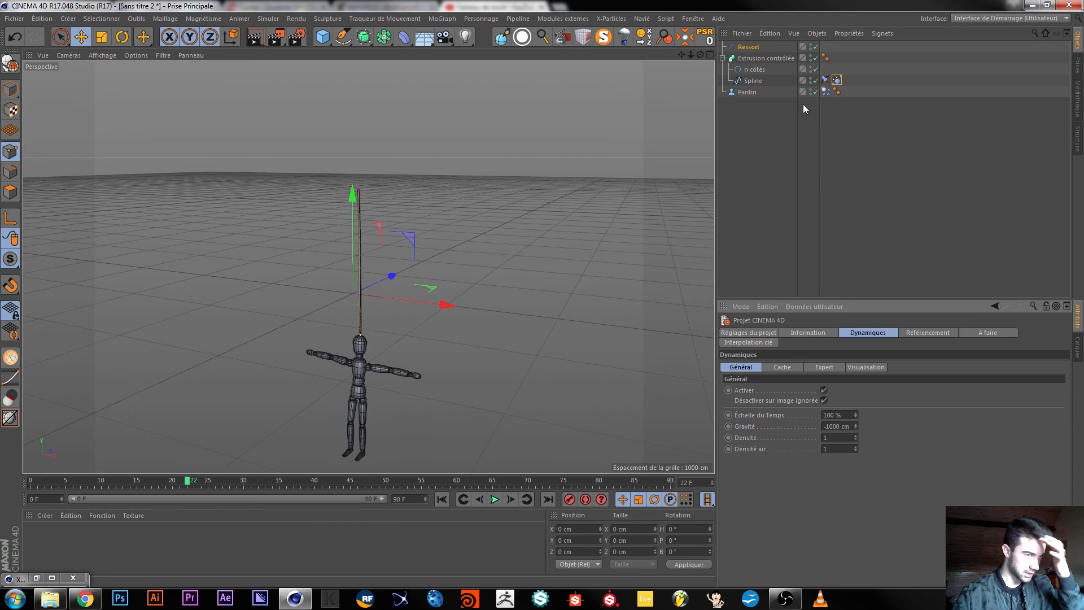
{"action": "left_click", "coordinate": [836, 80]}
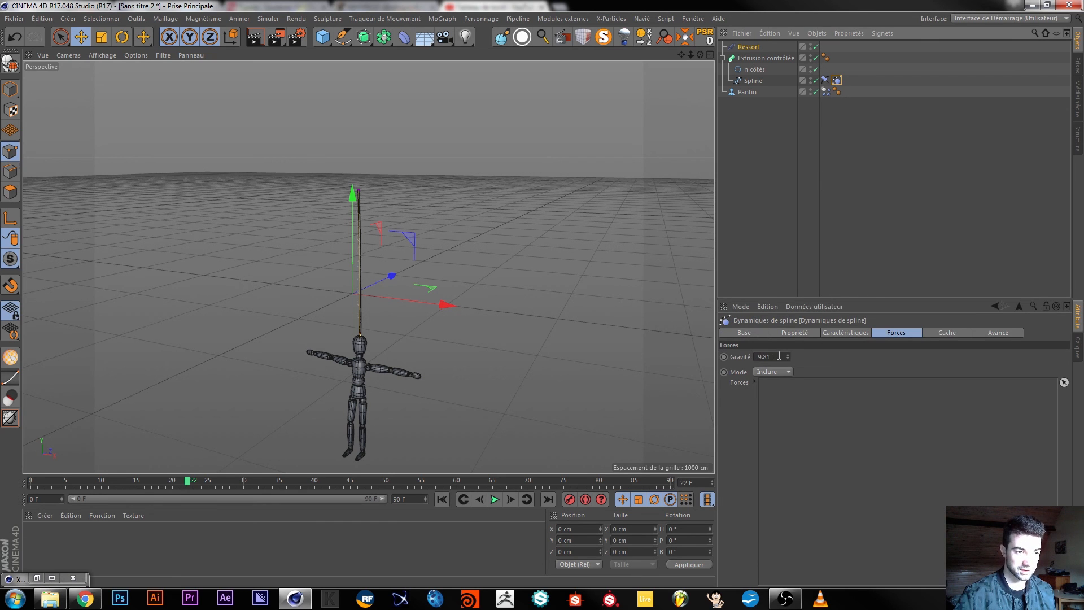
{"action": "left_click_drag", "start_coordinate": [779, 356], "coordinate": [734, 359]}
{"action": "type", "text": "-10"}
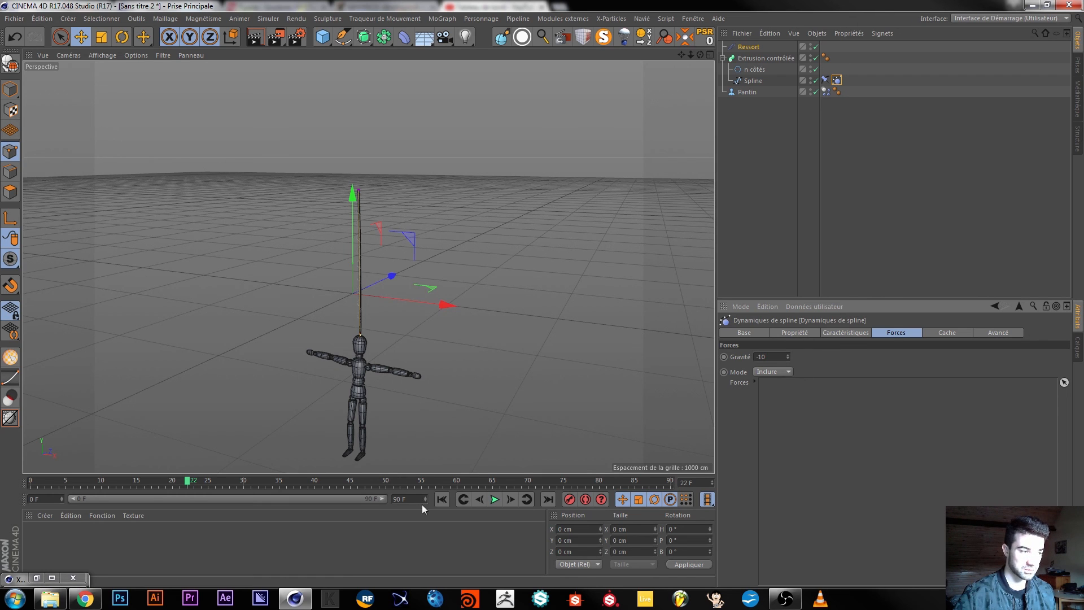
{"action": "left_click", "coordinate": [442, 499]}
{"action": "left_click", "coordinate": [494, 500]}
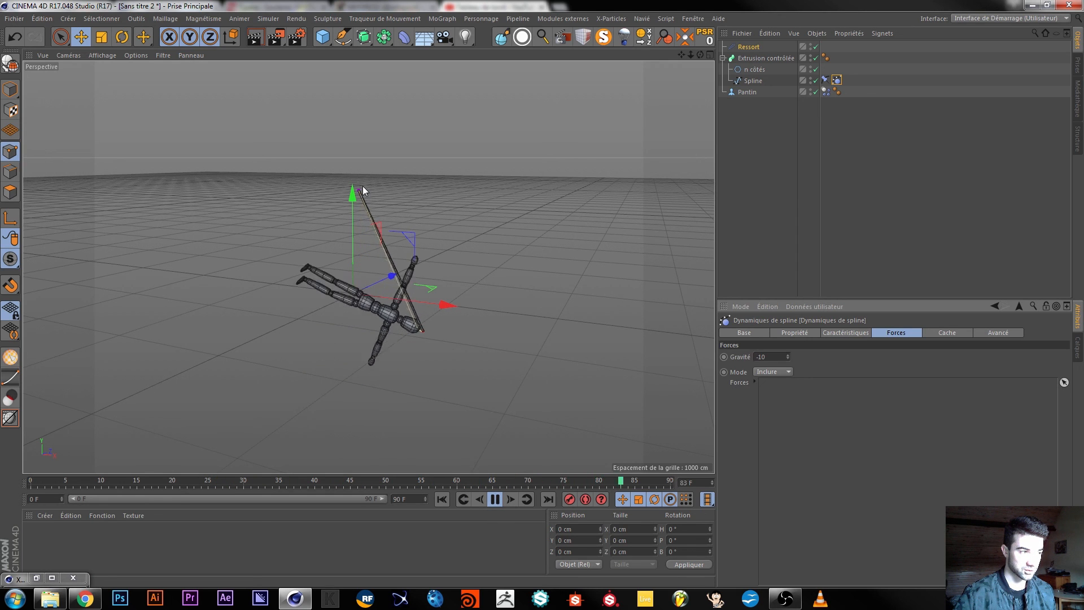
{"action": "left_click", "coordinate": [495, 500]}
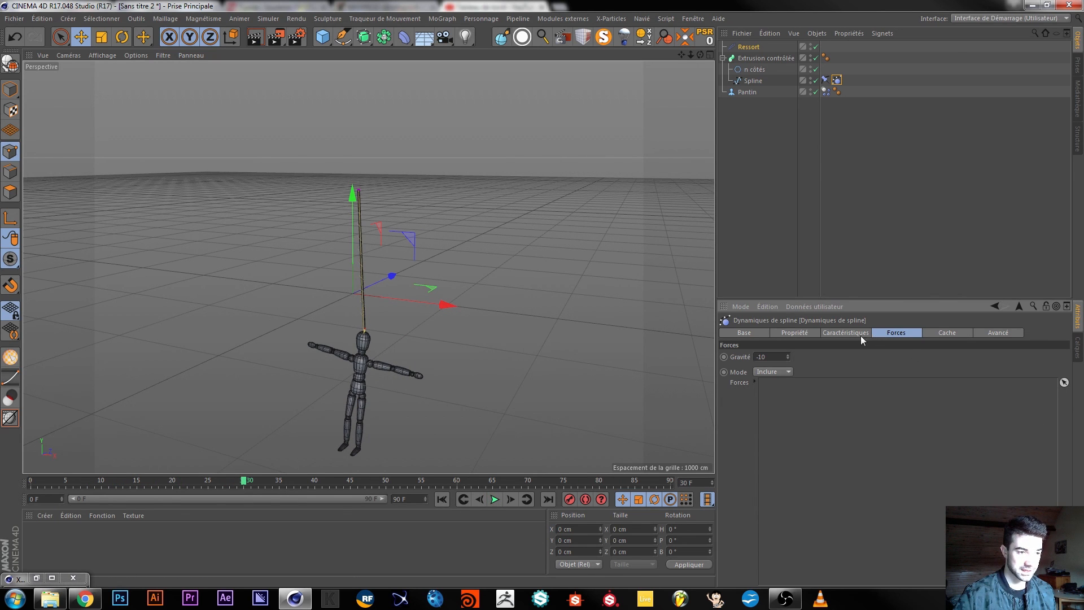
- Reselect the Ressort, review its display and object properties, and replay the simulation from the first frame
{"action": "left_click", "coordinate": [751, 48]}
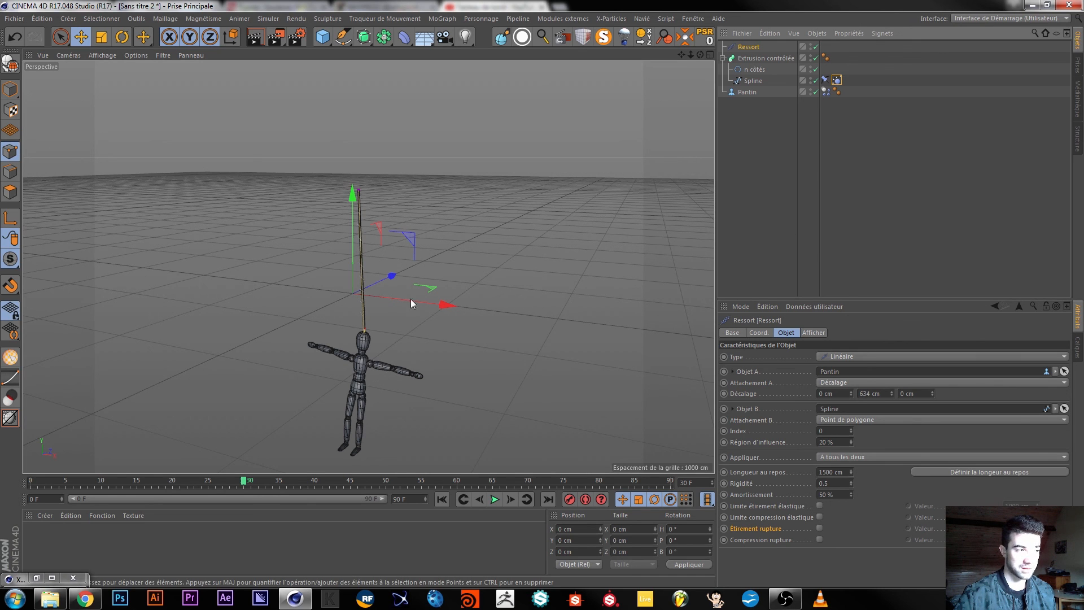
{"action": "left_click", "coordinate": [440, 503]}
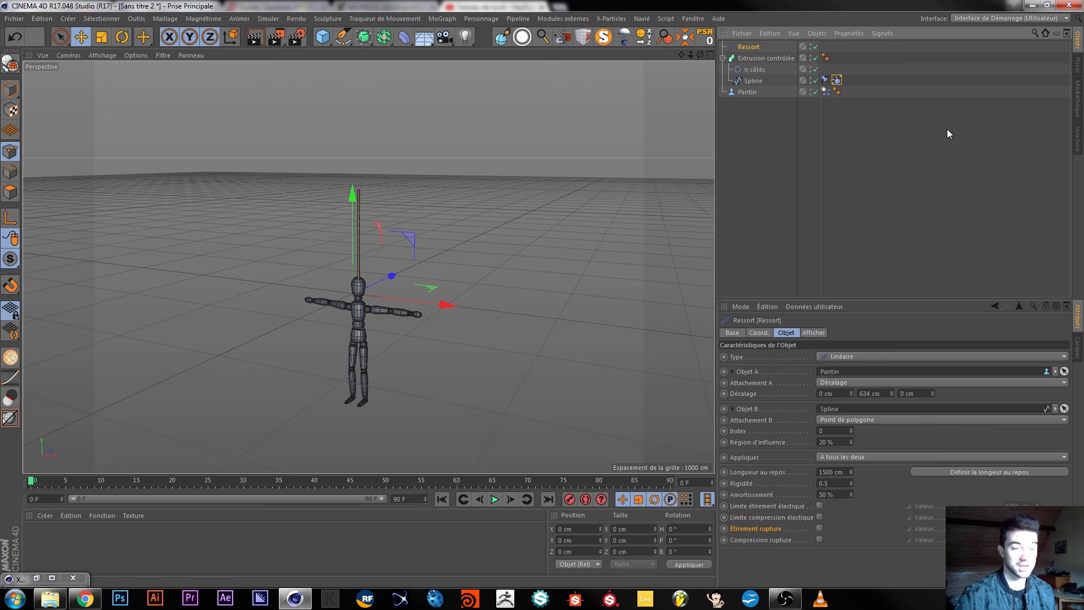
{"action": "left_click", "coordinate": [812, 333]}
{"action": "left_click", "coordinate": [790, 333]}
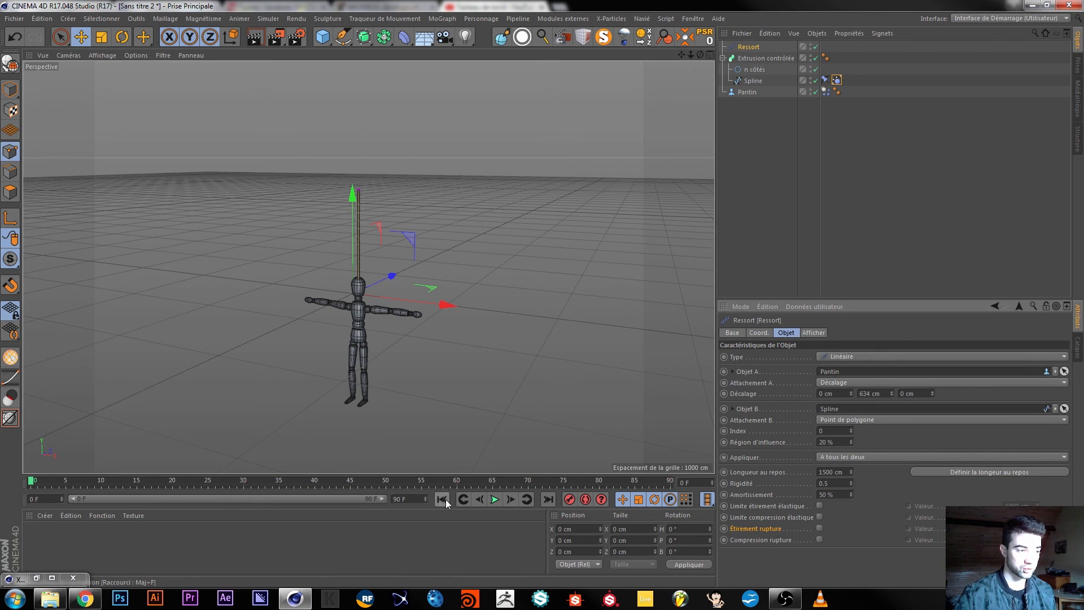
{"action": "left_click", "coordinate": [495, 500]}
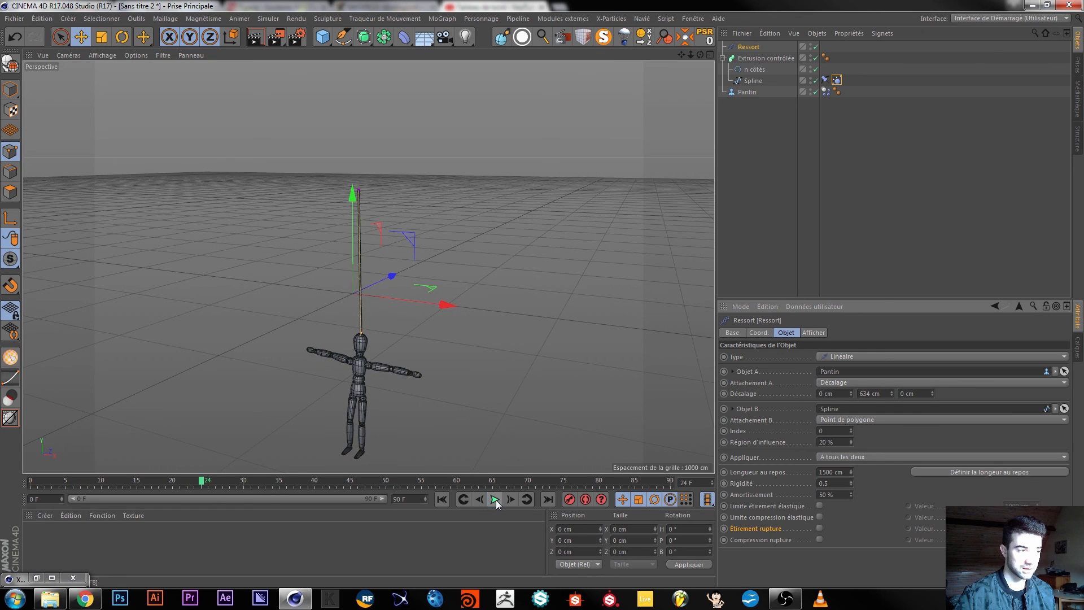
{"action": "left_click_drag", "start_coordinate": [360, 346], "coordinate": [331, 341], "text": "alt"}
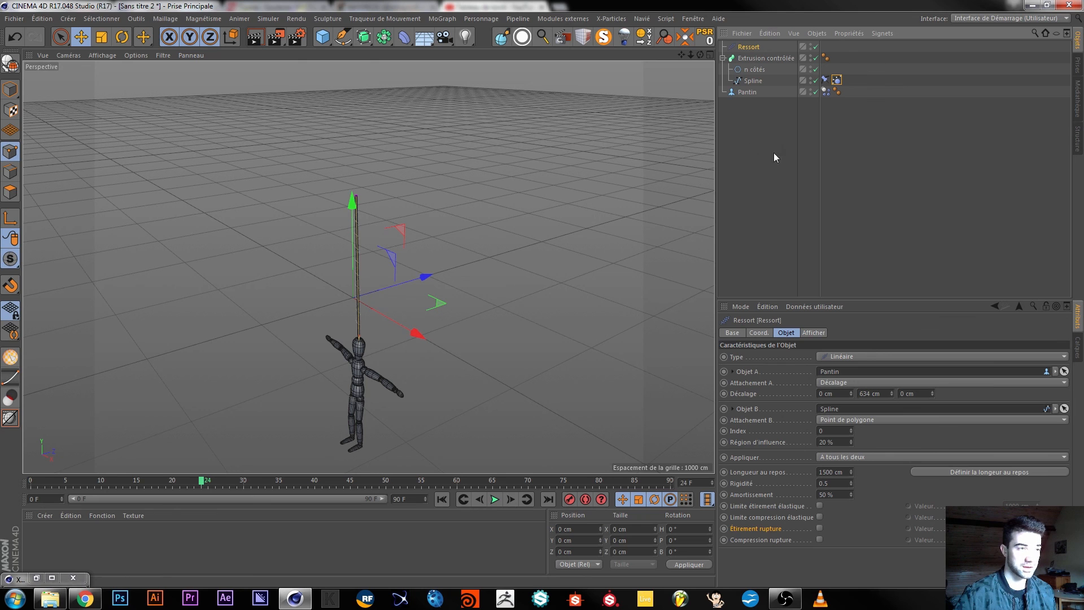
- Delete the Pantin and the tag preceding Dynamiques de spline on the Spline, and select the Ressort
{"action": "left_click", "coordinate": [747, 92]}
{"action": "key", "text": "Delete"}
{"action": "left_click_drag", "start_coordinate": [334, 305], "coordinate": [402, 271], "text": "alt"}
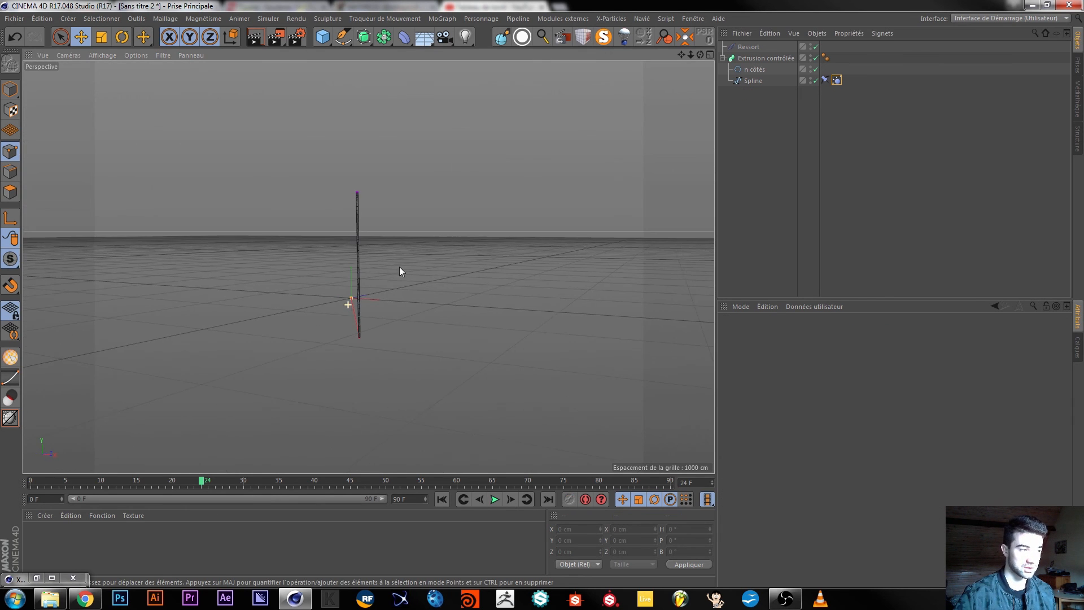
{"action": "left_click", "coordinate": [826, 81]}
{"action": "key", "text": "Delete"}
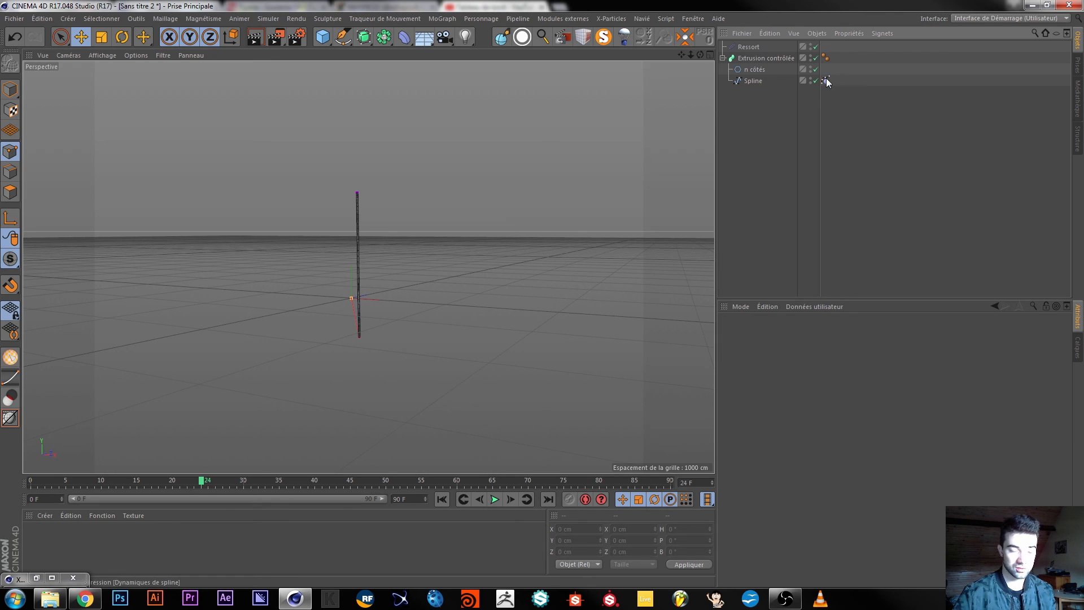
{"action": "left_click", "coordinate": [751, 47]}
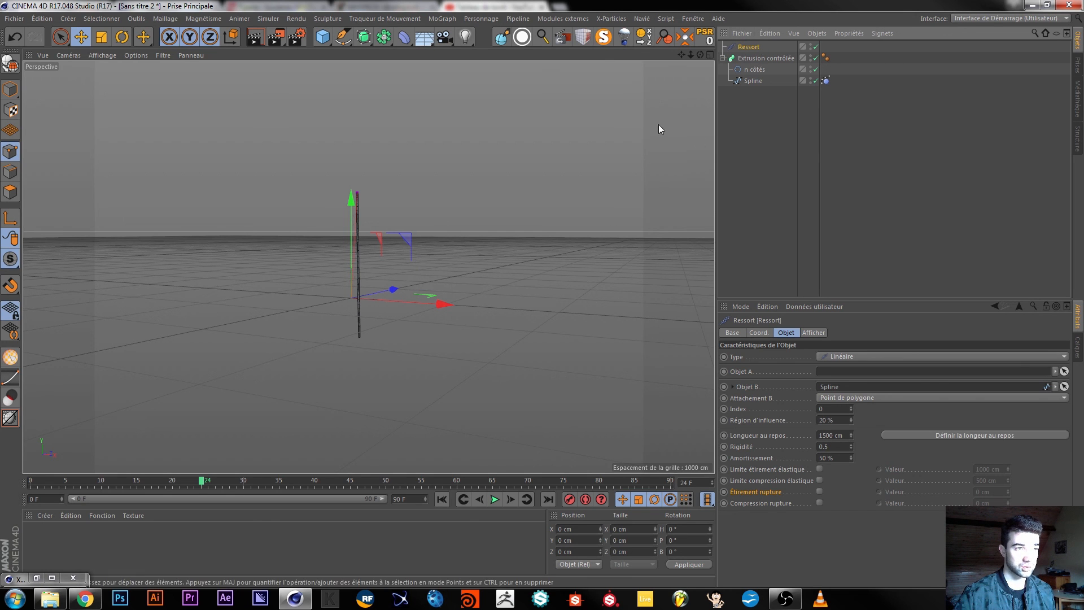
{"action": "left_click_drag", "start_coordinate": [354, 334], "coordinate": [372, 355], "text": "alt"}
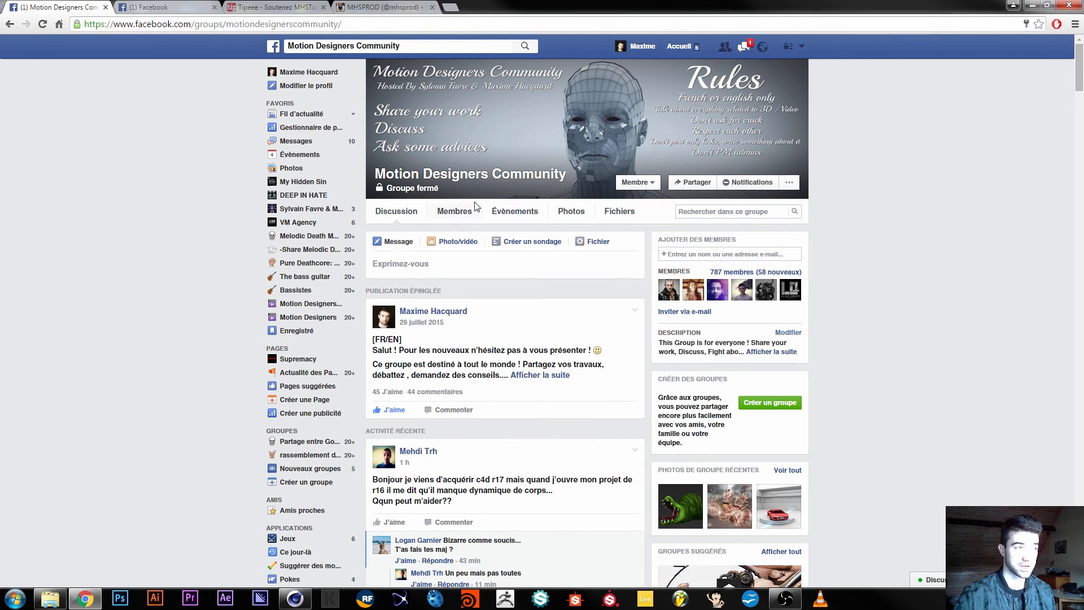
- Browse the posts of the Motion Designers Community group on Facebook
{"action": "scroll", "coordinate": [547, 279], "scroll_direction": "down", "scroll_amount": 15}
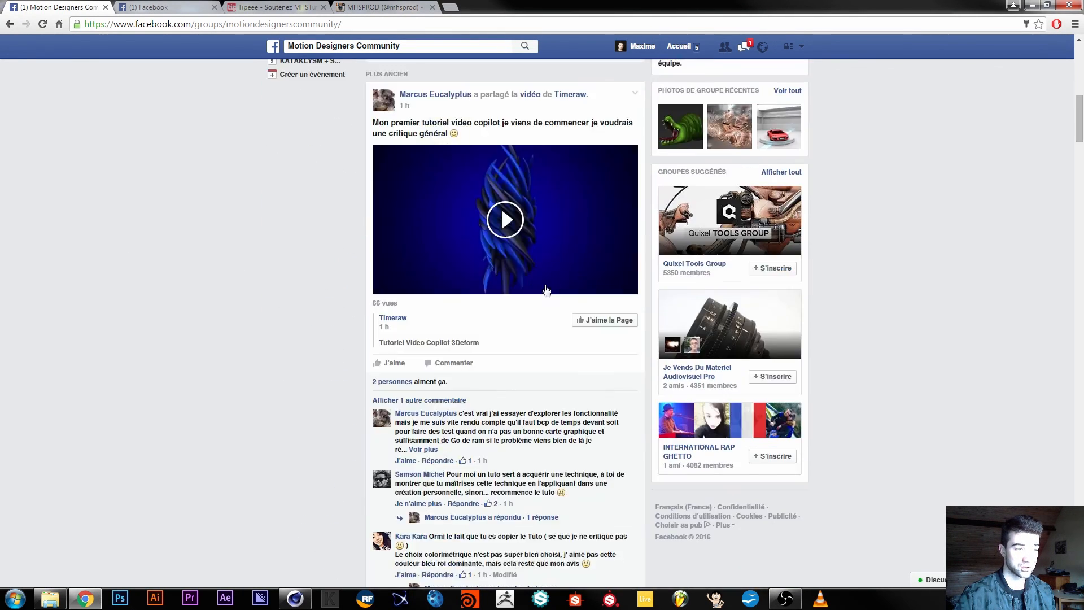
{"action": "scroll", "coordinate": [547, 278], "scroll_direction": "down", "scroll_amount": 20}
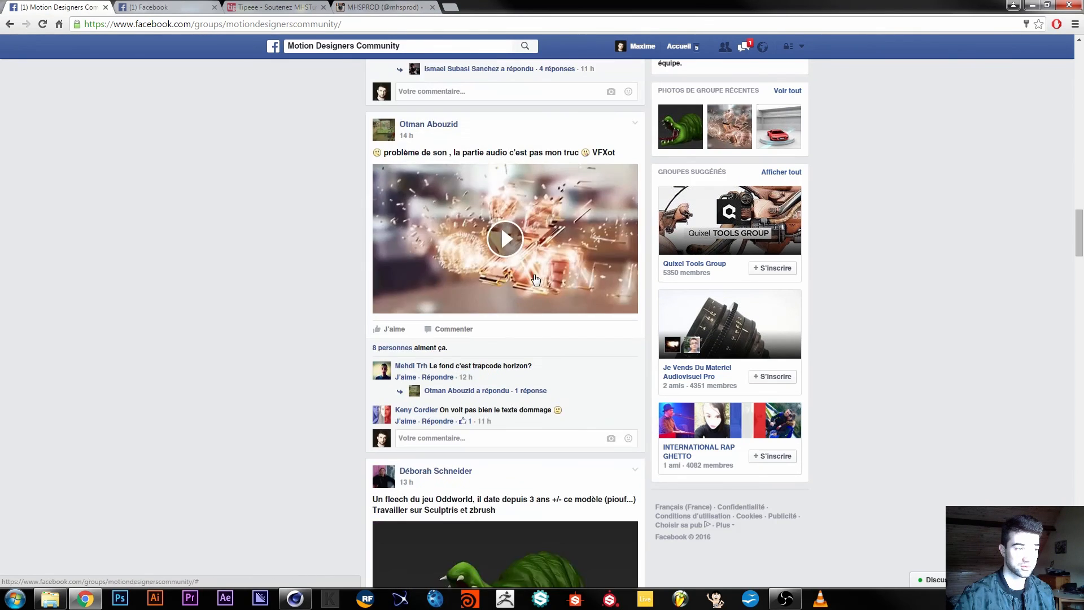
{"action": "scroll", "coordinate": [537, 281], "scroll_direction": "down", "scroll_amount": 20}
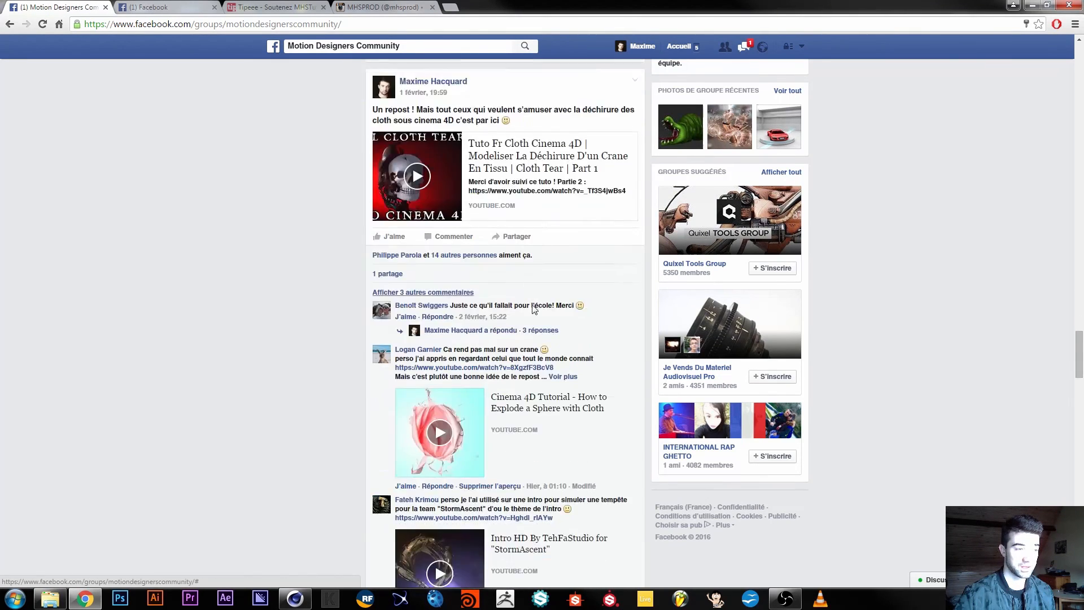
- Look through further member posts and comments in the Motion Designers Community group feed
{"action": "scroll", "coordinate": [537, 320], "scroll_direction": "down", "scroll_amount": 20}
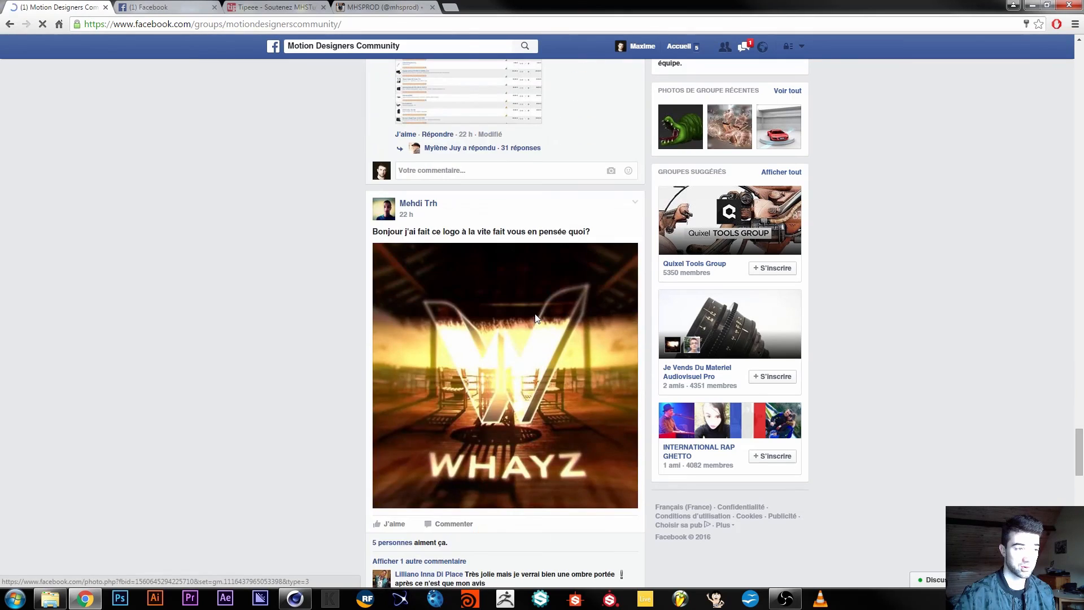
{"action": "scroll", "coordinate": [535, 316], "scroll_direction": "down", "scroll_amount": 20}
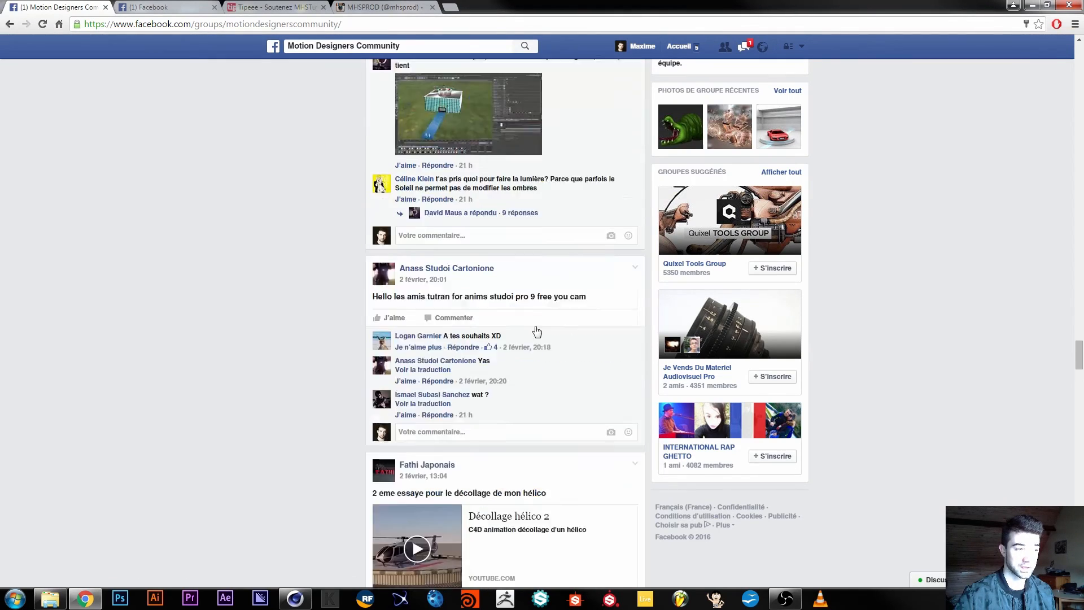
{"action": "scroll", "coordinate": [374, 349], "scroll_direction": "up", "scroll_amount": 15}
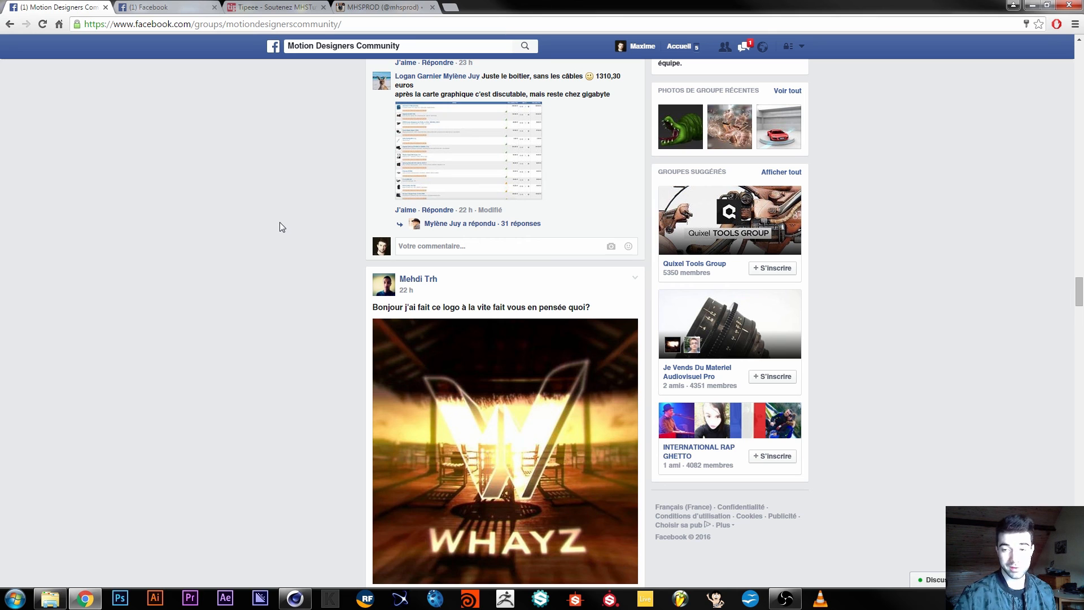
- Open the mhsprod producer page from the Facebook home favourites and look through its published posts
{"action": "left_click", "coordinate": [194, 6]}
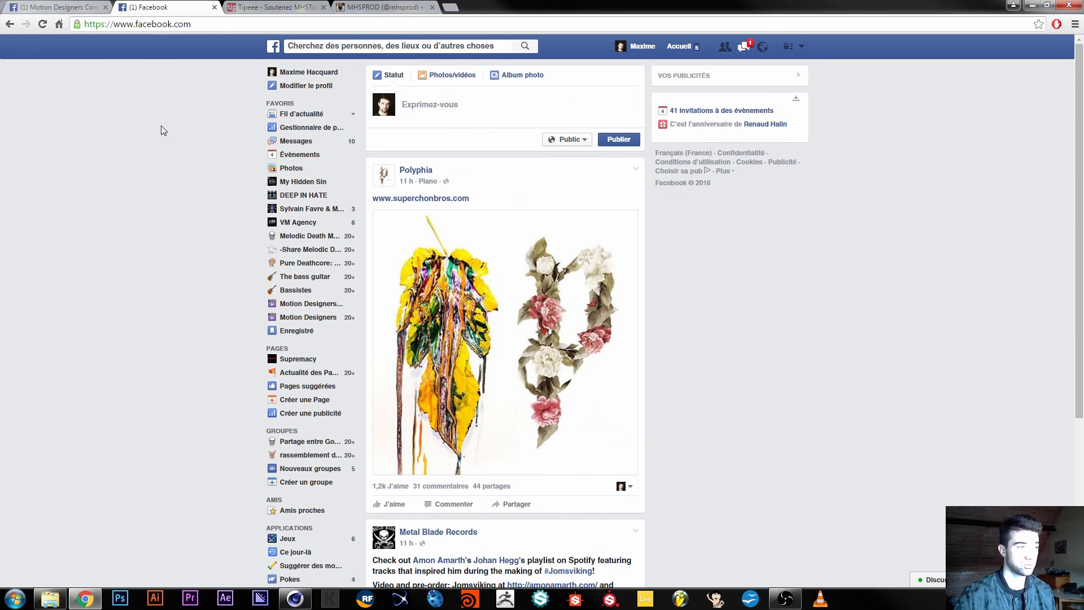
{"action": "left_click", "coordinate": [318, 214]}
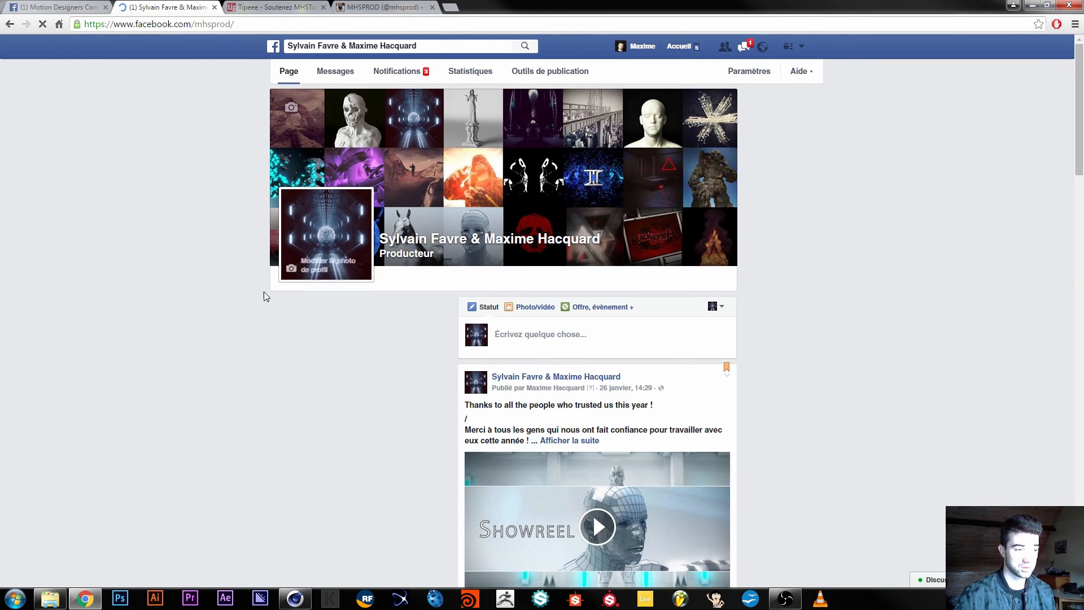
{"action": "scroll", "coordinate": [785, 320], "scroll_direction": "down", "scroll_amount": 15}
{"action": "scroll", "coordinate": [773, 322], "scroll_direction": "down", "scroll_amount": 10}
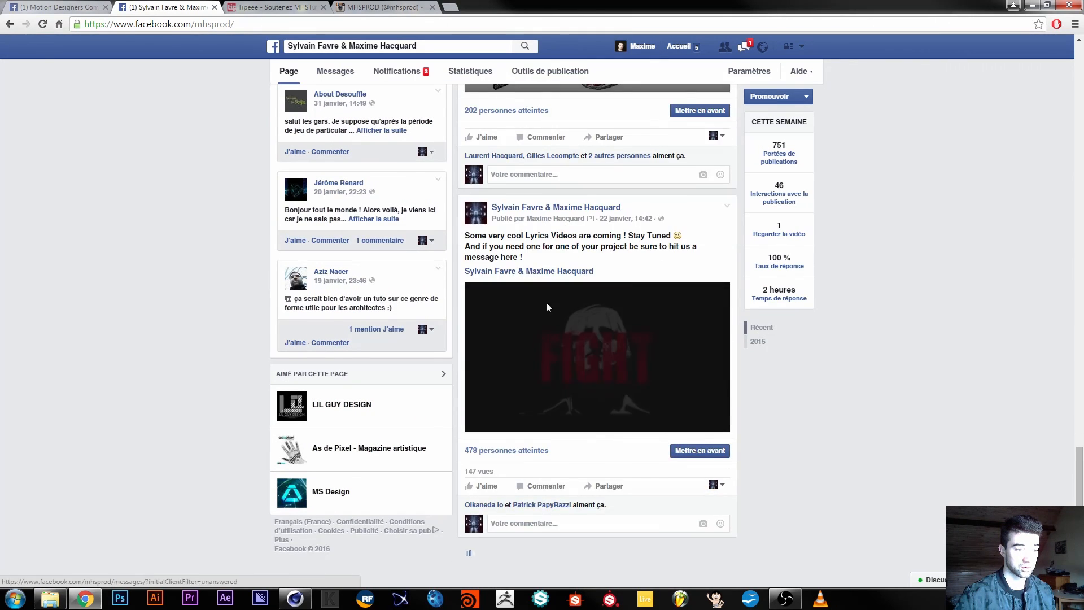
{"action": "scroll", "coordinate": [546, 305], "scroll_direction": "down", "scroll_amount": 15}
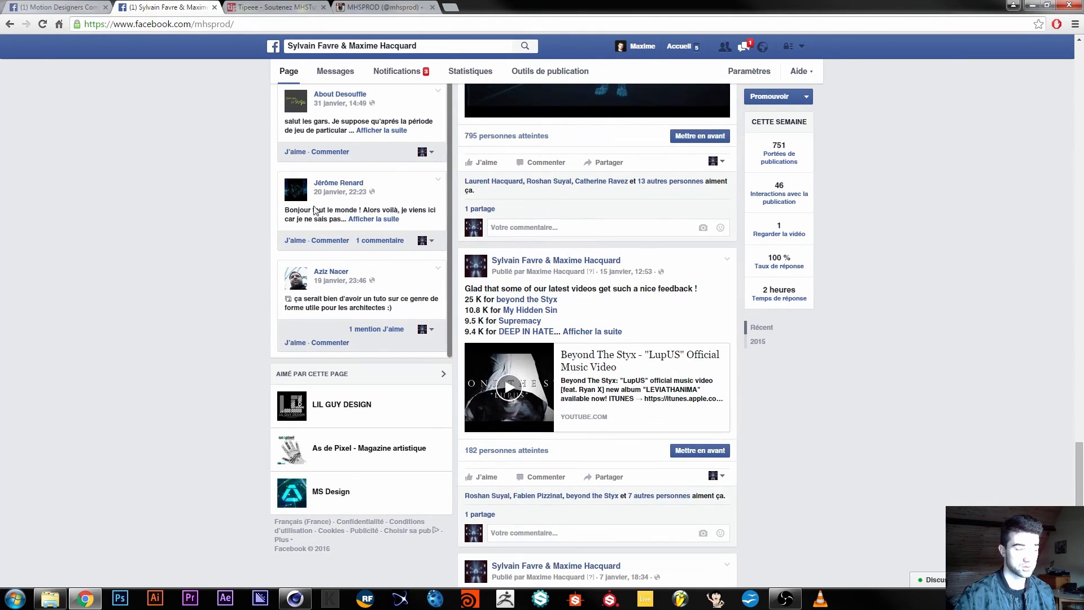
- Switch to the MHSTuts page on Tipeee and review its presentation and the rewards offered to supporters
{"action": "left_click", "coordinate": [268, 10]}
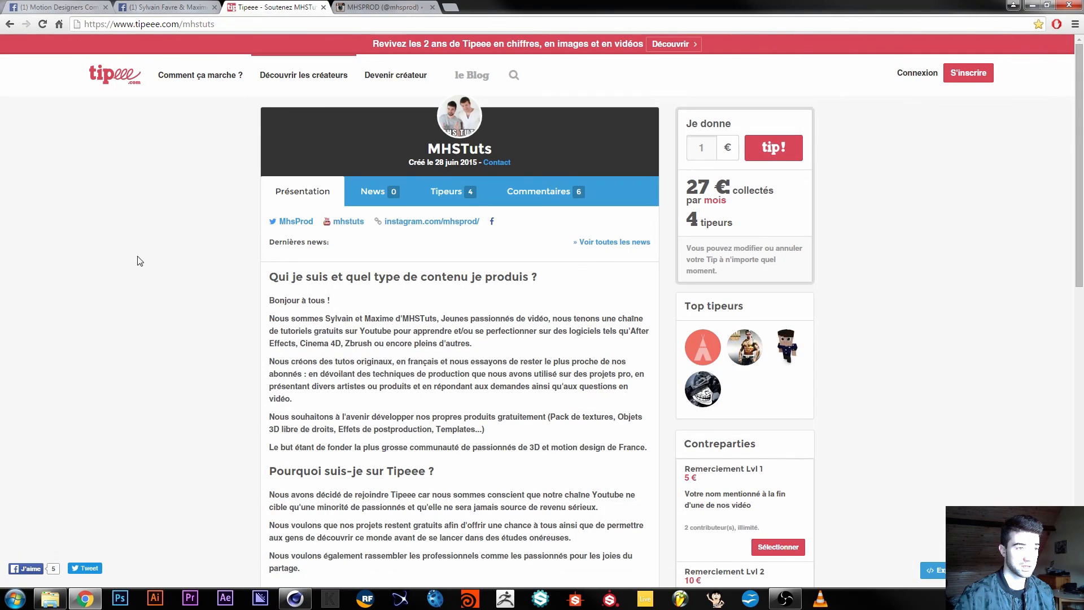
{"action": "scroll", "coordinate": [516, 210], "scroll_direction": "down", "scroll_amount": 13}
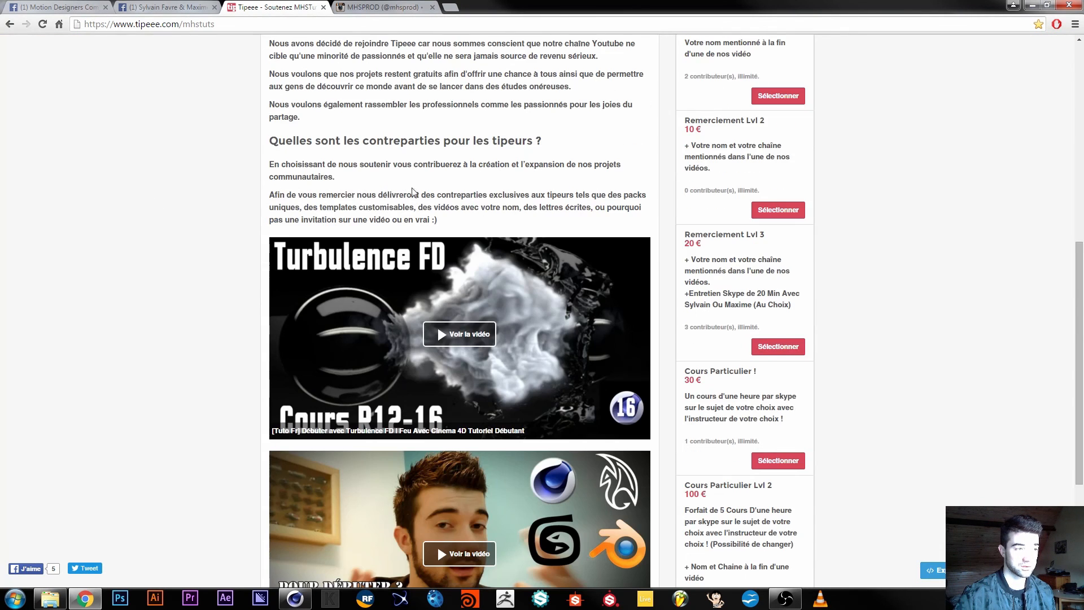
{"action": "scroll", "coordinate": [450, 381], "scroll_direction": "up", "scroll_amount": 12}
{"action": "scroll", "coordinate": [453, 364], "scroll_direction": "up", "scroll_amount": 1}
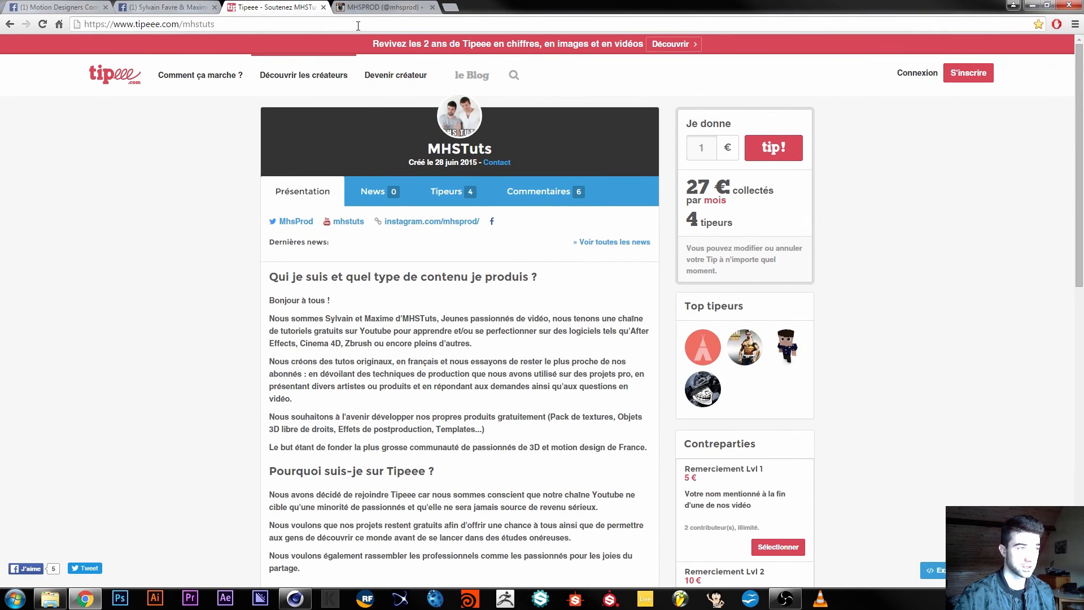
- Switch to the MHSPROD Instagram profile and browse its gallery of 3D artwork down to the older posts
{"action": "left_click", "coordinate": [371, 8]}
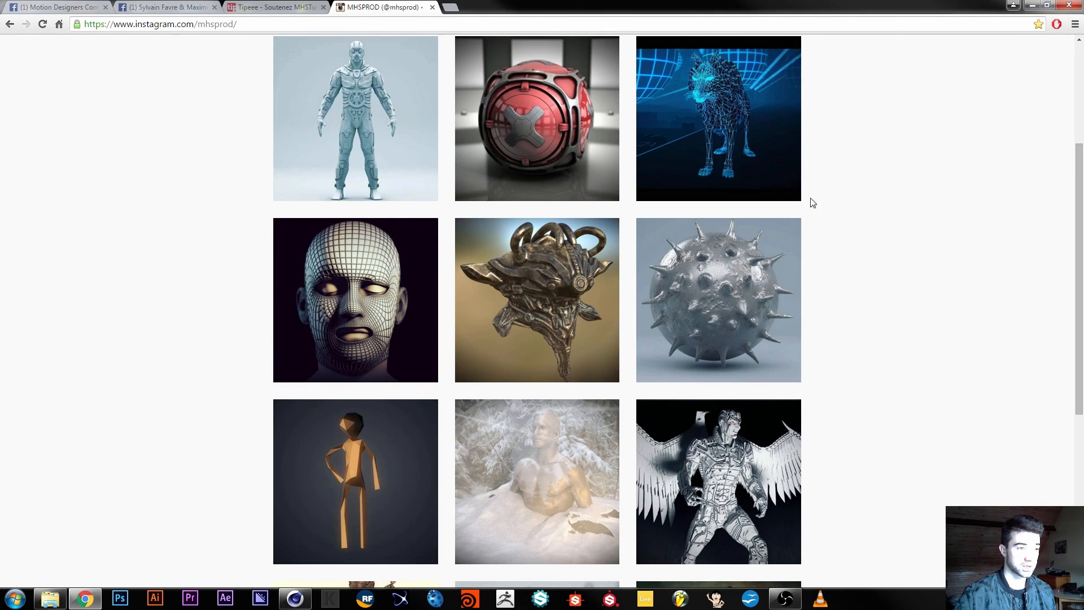
{"action": "scroll", "coordinate": [785, 365], "scroll_direction": "down", "scroll_amount": 6}
{"action": "left_click", "coordinate": [551, 456]}
{"action": "scroll", "coordinate": [164, 326], "scroll_direction": "down", "scroll_amount": 8}
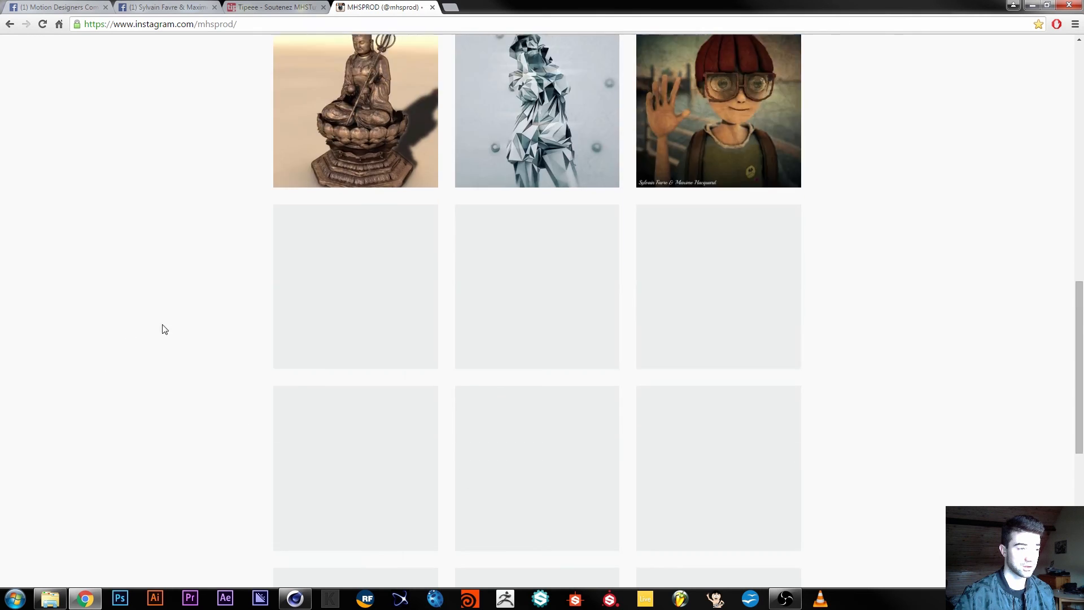
{"action": "scroll", "coordinate": [174, 326], "scroll_direction": "up", "scroll_amount": 7}
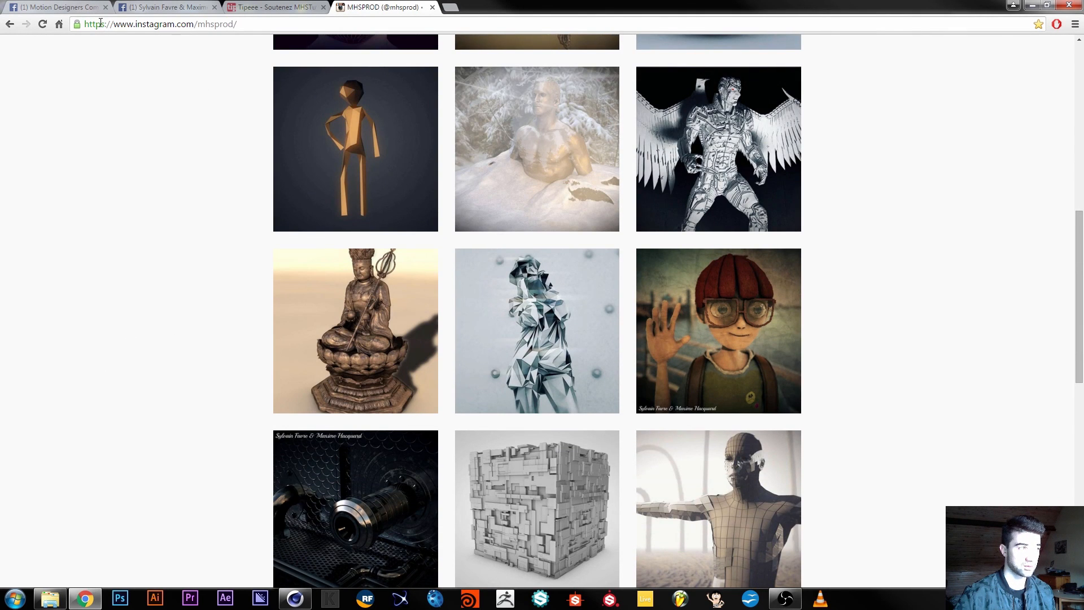
{"action": "scroll", "coordinate": [133, 307], "scroll_direction": "down", "scroll_amount": 20}
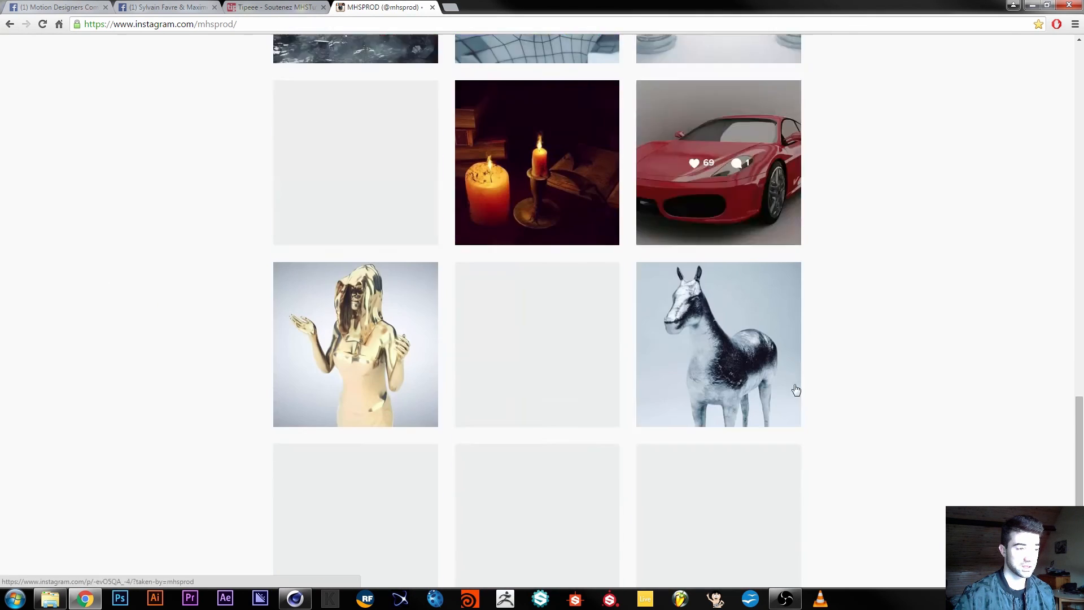
{"action": "scroll", "coordinate": [167, 371], "scroll_direction": "down", "scroll_amount": 6}
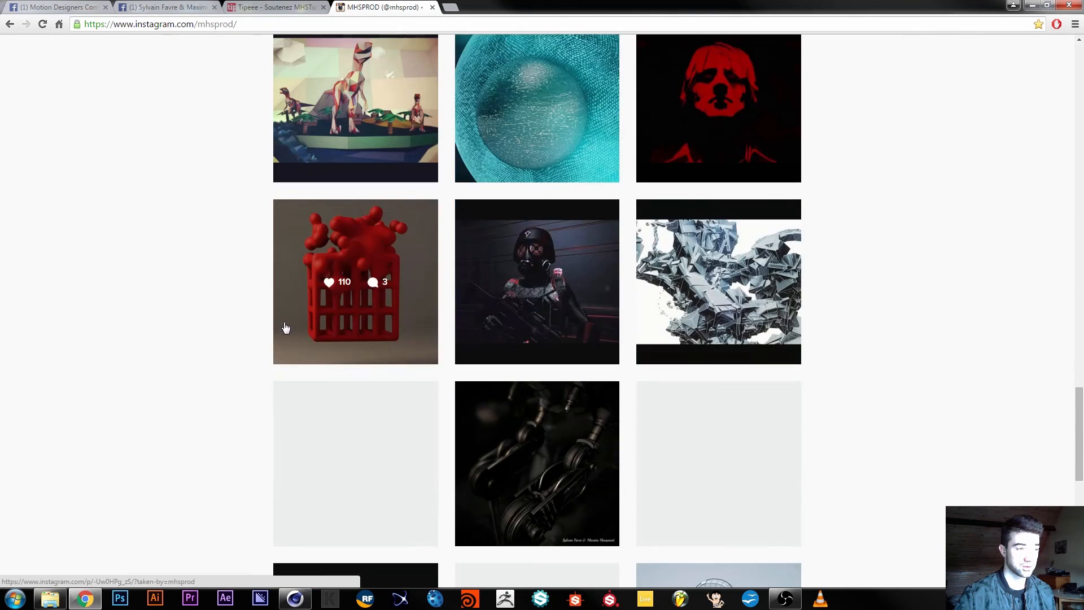